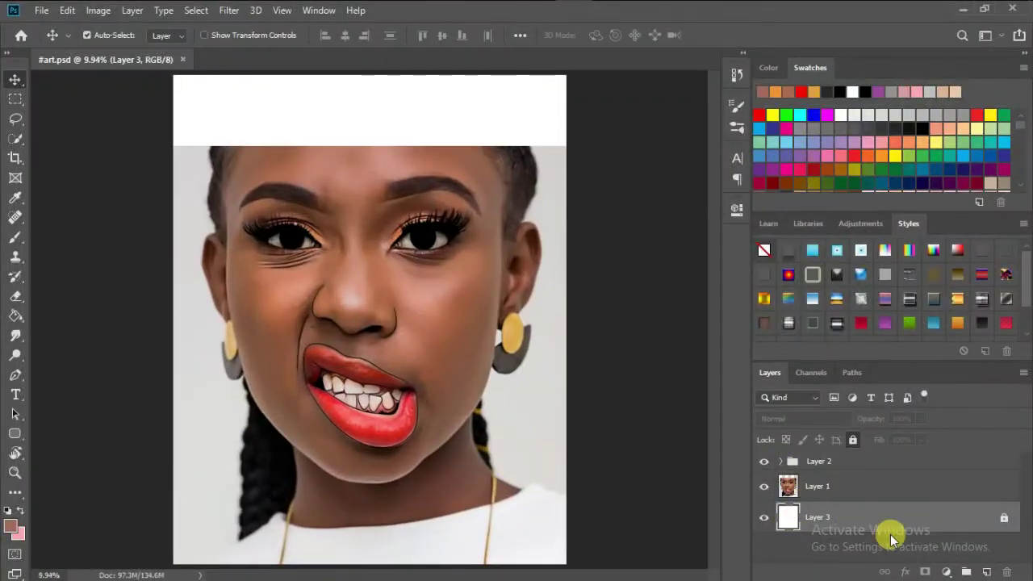
- Choose the Pen tool in Shape mode with a red fill, and hide the Layer 1 photo
{"action": "left_click", "coordinate": [16, 374]}
{"action": "scroll", "coordinate": [297, 371], "scroll_direction": "up", "scroll_amount": 5}
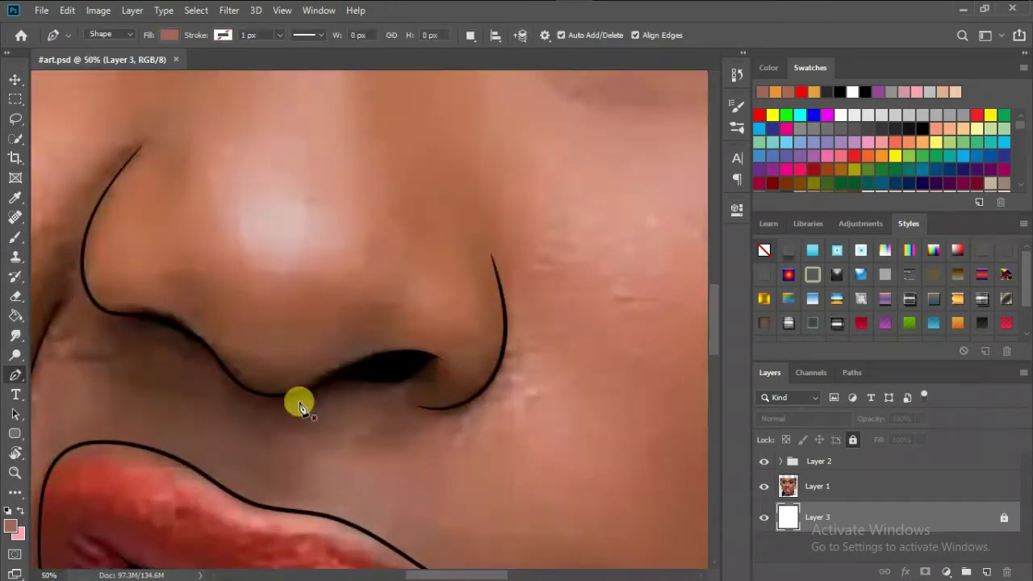
{"action": "left_click", "coordinate": [11, 526]}
{"action": "left_click", "coordinate": [933, 256]}
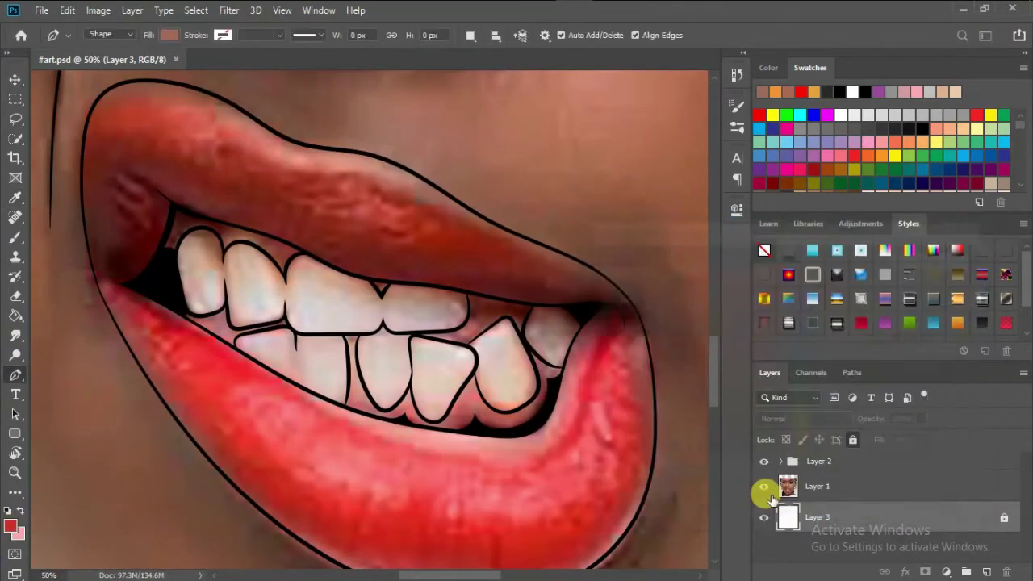
{"action": "left_click", "coordinate": [764, 485]}
{"action": "scroll", "coordinate": [242, 266], "scroll_direction": "up", "scroll_amount": 5}
- Place the first anchors of the red Shape 1 along the lip, curving the lower lip
{"action": "scroll", "coordinate": [252, 254], "scroll_direction": "down", "scroll_amount": 2}
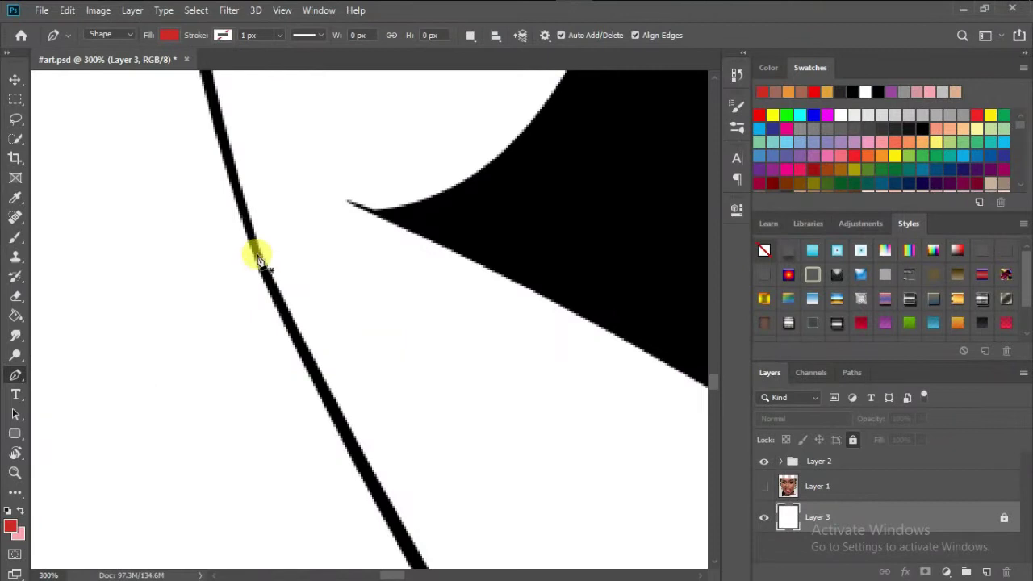
{"action": "left_click", "coordinate": [255, 255]}
{"action": "scroll", "coordinate": [255, 255], "scroll_direction": "down", "scroll_amount": 2}
{"action": "scroll", "coordinate": [396, 431], "scroll_direction": "down", "scroll_amount": 3}
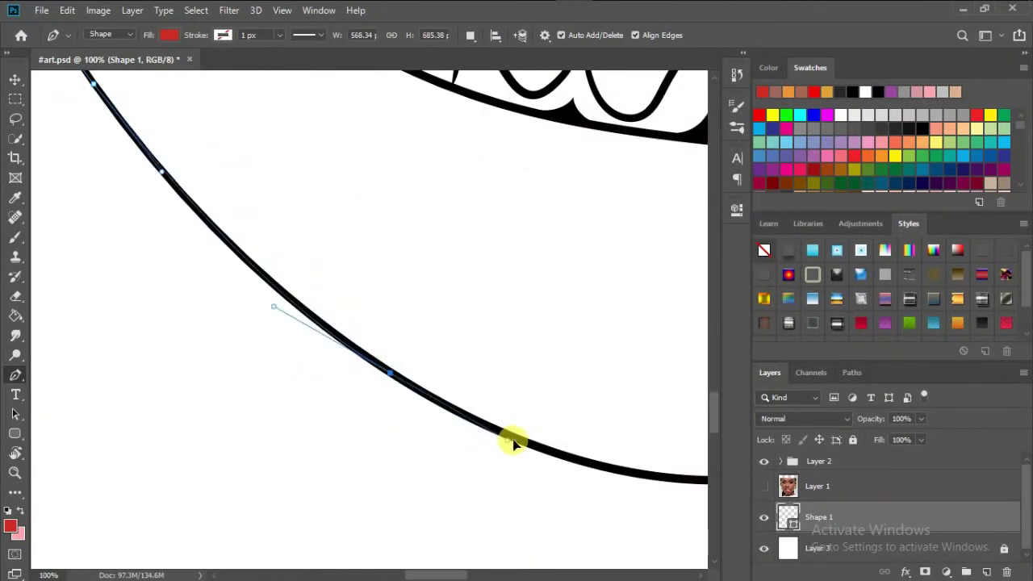
{"action": "left_click", "coordinate": [221, 306]}
{"action": "left_click_drag", "start_coordinate": [467, 344], "coordinate": [628, 321]}
- Extend the lip outline with a curved anchor toward the mouth's right corner and the upper-lip bend
{"action": "scroll", "coordinate": [525, 242], "scroll_direction": "right", "scroll_amount": 5}
{"action": "scroll", "coordinate": [476, 226], "scroll_direction": "up", "scroll_amount": 3}
{"action": "left_click_drag", "start_coordinate": [448, 232], "coordinate": [440, 121]}
{"action": "scroll", "coordinate": [420, 242], "scroll_direction": "up", "scroll_amount": 3}
{"action": "left_click", "coordinate": [380, 277]}
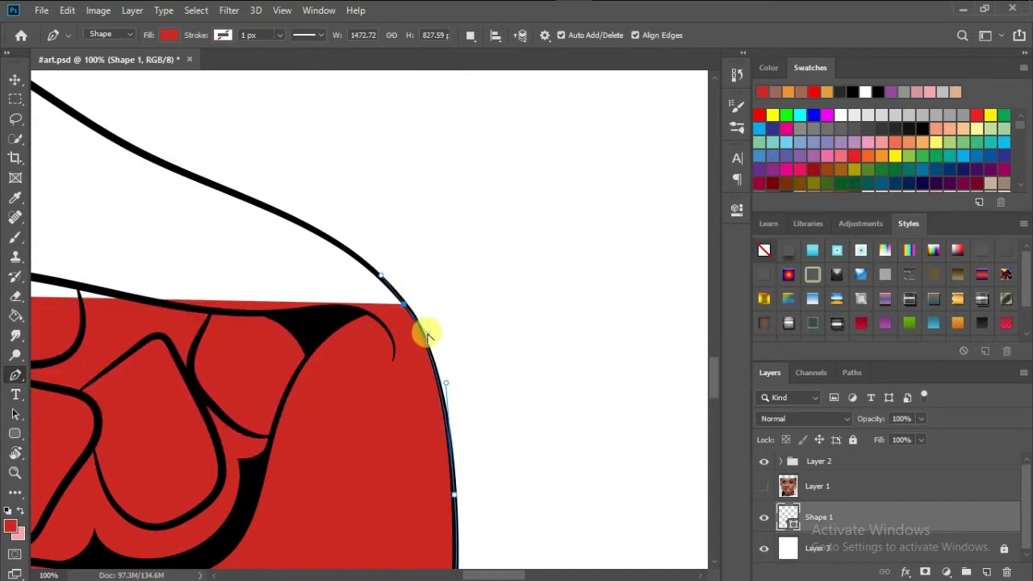
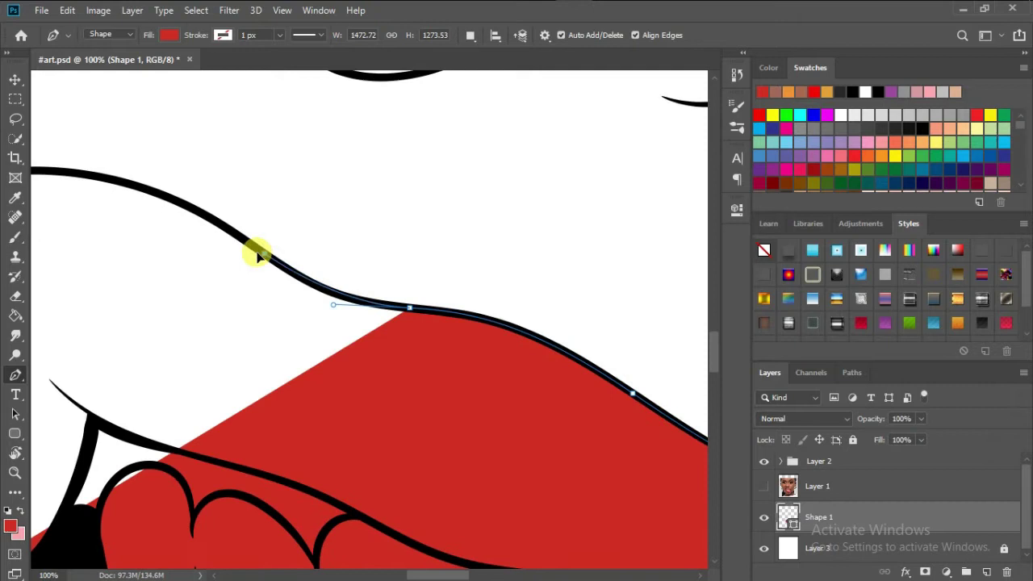
- Curve the outline along the upper lip and close the lip path into one shape
{"action": "scroll", "coordinate": [242, 258], "scroll_direction": "up", "scroll_amount": 2}
{"action": "scroll", "coordinate": [242, 258], "scroll_direction": "left", "scroll_amount": 3}
{"action": "left_click_drag", "start_coordinate": [272, 282], "coordinate": [130, 291]}
{"action": "scroll", "coordinate": [281, 221], "scroll_direction": "down", "scroll_amount": 2}
{"action": "scroll", "coordinate": [282, 221], "scroll_direction": "left", "scroll_amount": 2}
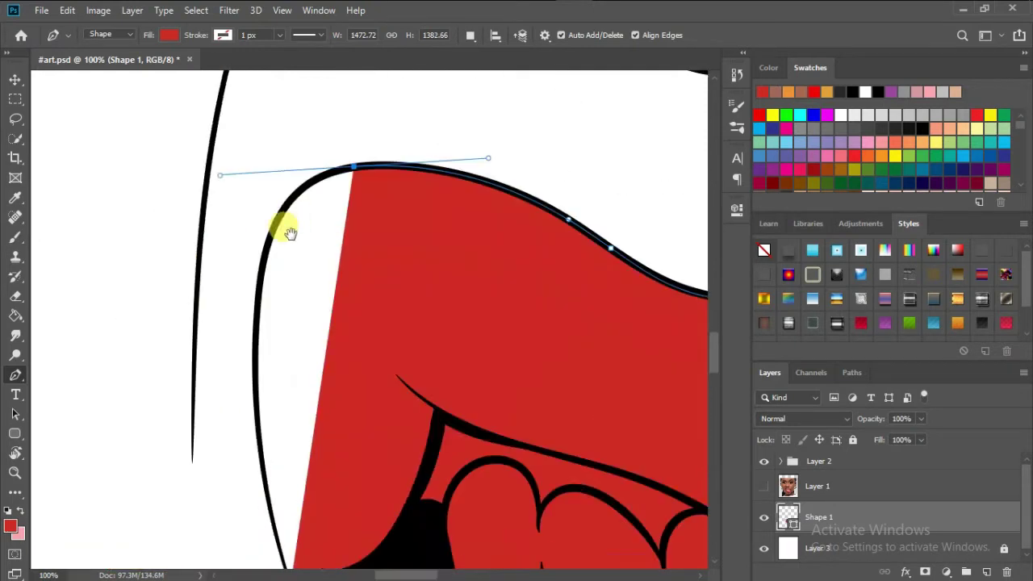
{"action": "left_click", "coordinate": [260, 458]}
- Briefly show, then hide, the Layer 1 reference photo to check the lip tracing
{"action": "scroll", "coordinate": [296, 433], "scroll_direction": "down", "scroll_amount": 4}
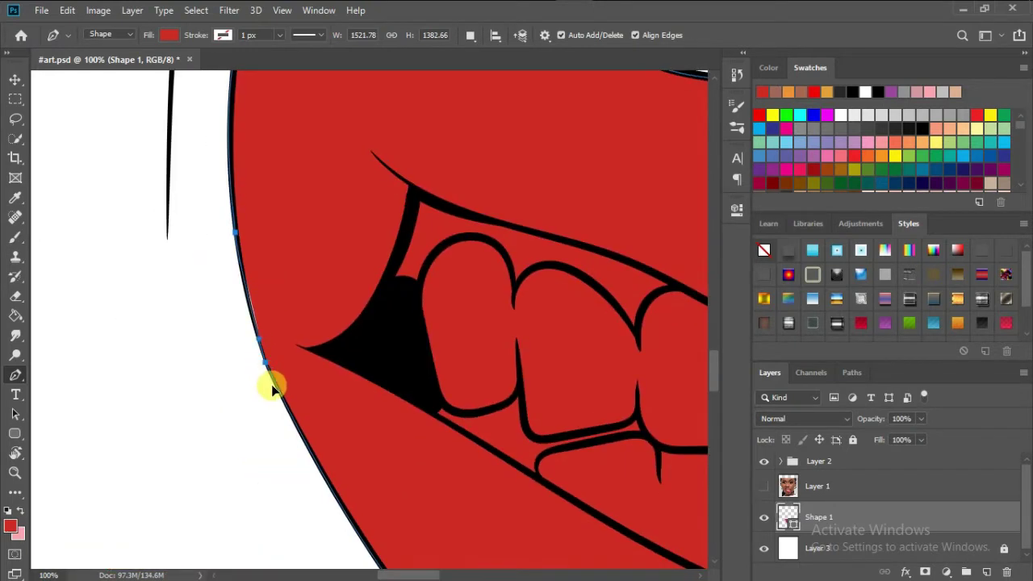
{"action": "scroll", "coordinate": [269, 385], "scroll_direction": "down", "scroll_amount": 4}
{"action": "scroll", "coordinate": [336, 397], "scroll_direction": "down", "scroll_amount": 4}
{"action": "left_click", "coordinate": [764, 486]}
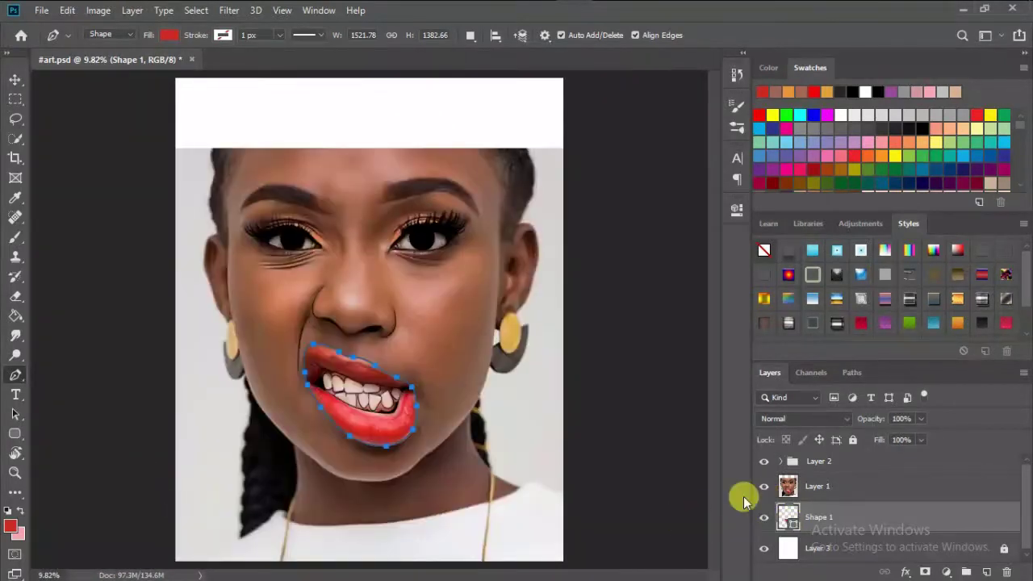
{"action": "left_click", "coordinate": [764, 485]}
- Fill the Shape 1 lip shape with red #d32f29
{"action": "double_click", "coordinate": [788, 517]}
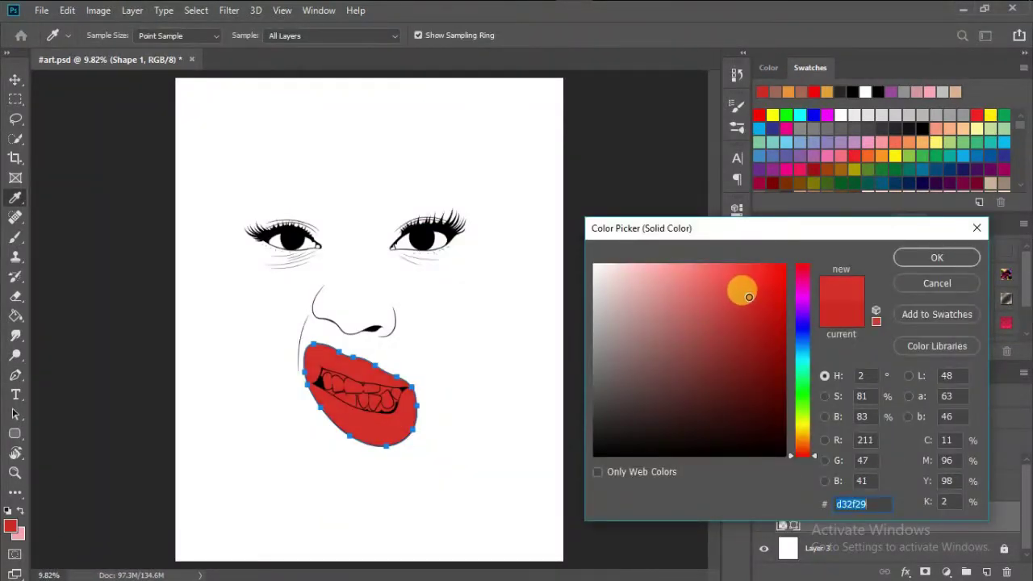
{"action": "left_click", "coordinate": [936, 257]}
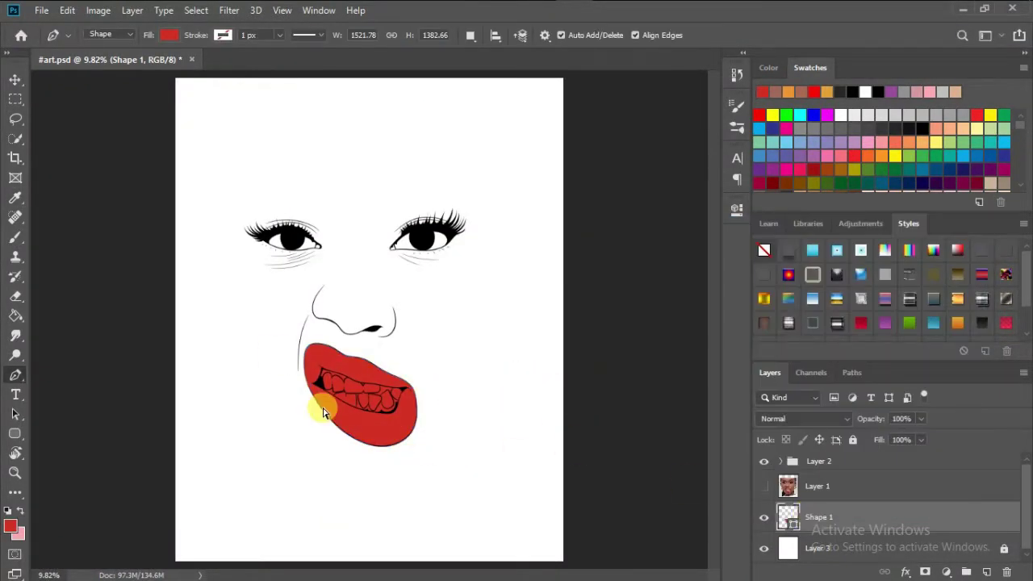
{"action": "scroll", "coordinate": [323, 413], "scroll_direction": "up", "scroll_amount": 5}
- Begin tracing the teeth outline as Shape 2 with curved and corner points
{"action": "scroll", "coordinate": [479, 254], "scroll_direction": "up", "scroll_amount": 1}
{"action": "scroll", "coordinate": [496, 237], "scroll_direction": "up", "scroll_amount": 2}
{"action": "left_click_drag", "start_coordinate": [522, 325], "coordinate": [525, 411]}
{"action": "mouse_move", "coordinate": [336, 169]}
{"action": "left_mouse_down"}
{"action": "mouse_move", "coordinate": [291, 175]}
{"action": "mouse_move", "coordinate": [396, 246]}
{"action": "mouse_move", "coordinate": [215, 176]}
{"action": "left_mouse_up"}
{"action": "left_click", "coordinate": [273, 220]}
{"action": "left_click_drag", "start_coordinate": [304, 382], "coordinate": [297, 216]}
{"action": "left_click", "coordinate": [242, 328]}
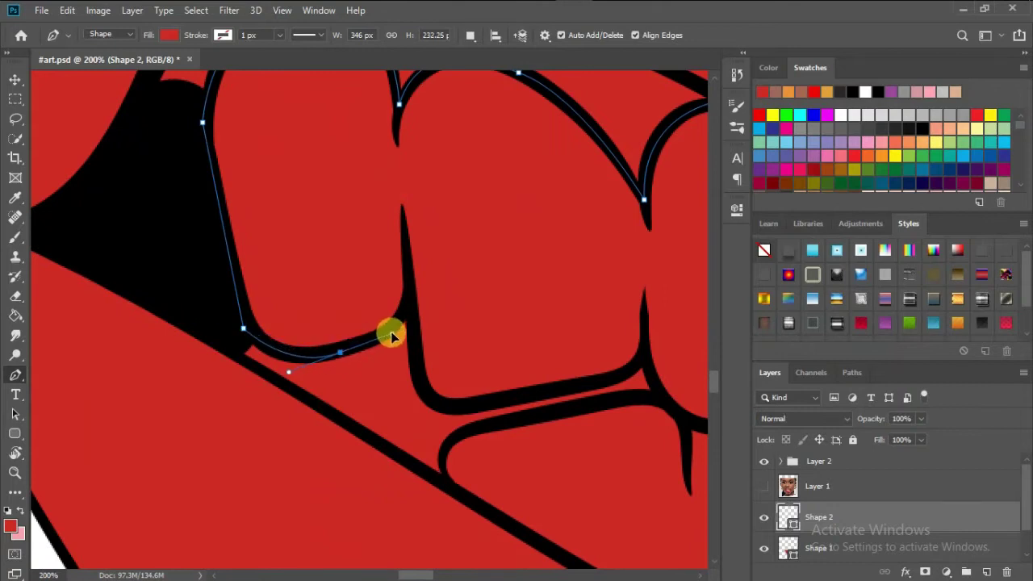
{"action": "left_click_drag", "start_coordinate": [506, 400], "coordinate": [550, 393]}
{"action": "left_click_drag", "start_coordinate": [642, 366], "coordinate": [416, 303]}
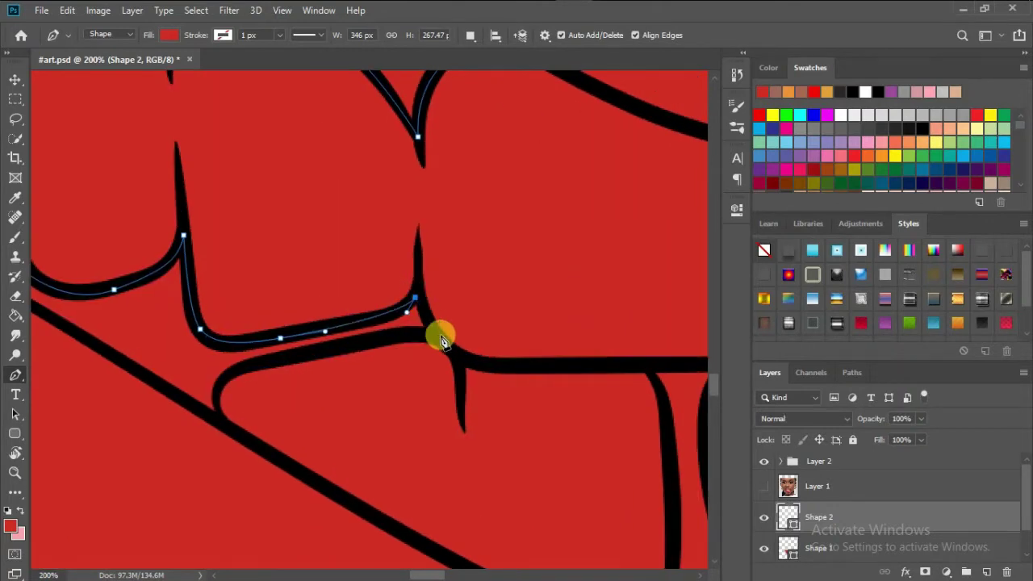
{"action": "left_click", "coordinate": [337, 346]}
{"action": "left_click_drag", "start_coordinate": [218, 424], "coordinate": [237, 479]}
- Continue the teeth outline along the lower teeth and tooth sides
{"action": "left_click_drag", "start_coordinate": [339, 451], "coordinate": [217, 286]}
{"action": "left_click_drag", "start_coordinate": [533, 492], "coordinate": [606, 517]}
{"action": "left_click", "coordinate": [551, 388]}
{"action": "left_click_drag", "start_coordinate": [522, 202], "coordinate": [554, 236]}
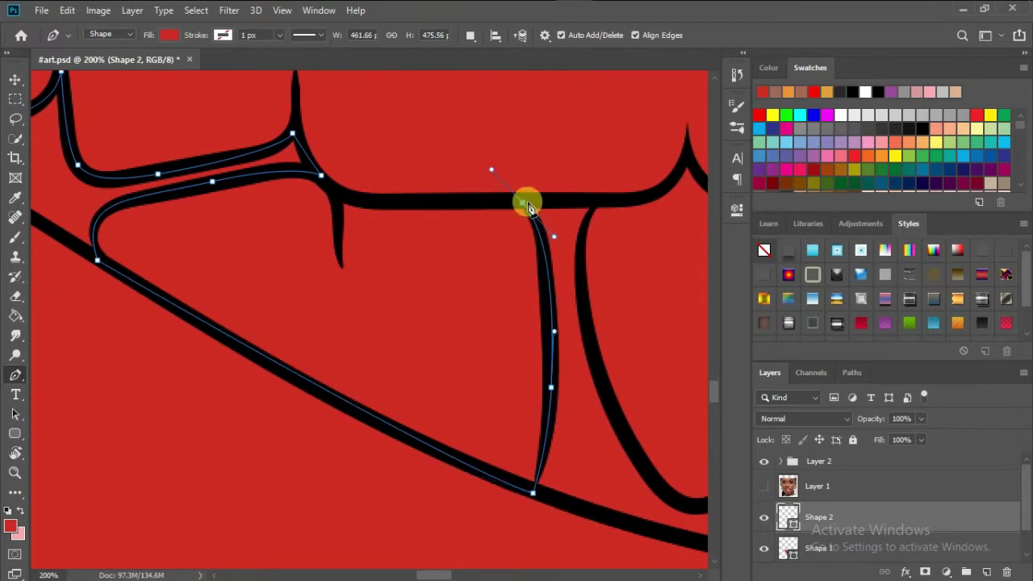
{"action": "left_click_drag", "start_coordinate": [613, 278], "coordinate": [335, 248]}
{"action": "left_click_drag", "start_coordinate": [296, 248], "coordinate": [331, 365]}
{"action": "left_click_drag", "start_coordinate": [411, 476], "coordinate": [433, 481]}
{"action": "mouse_move", "coordinate": [519, 365]}
{"action": "left_mouse_down"}
{"action": "mouse_move", "coordinate": [546, 309]}
{"action": "mouse_move", "coordinate": [317, 250]}
{"action": "left_mouse_up"}
{"action": "left_click_drag", "start_coordinate": [378, 395], "coordinate": [433, 417]}
{"action": "left_click", "coordinate": [461, 368]}
{"action": "left_click_drag", "start_coordinate": [562, 208], "coordinate": [581, 191]}
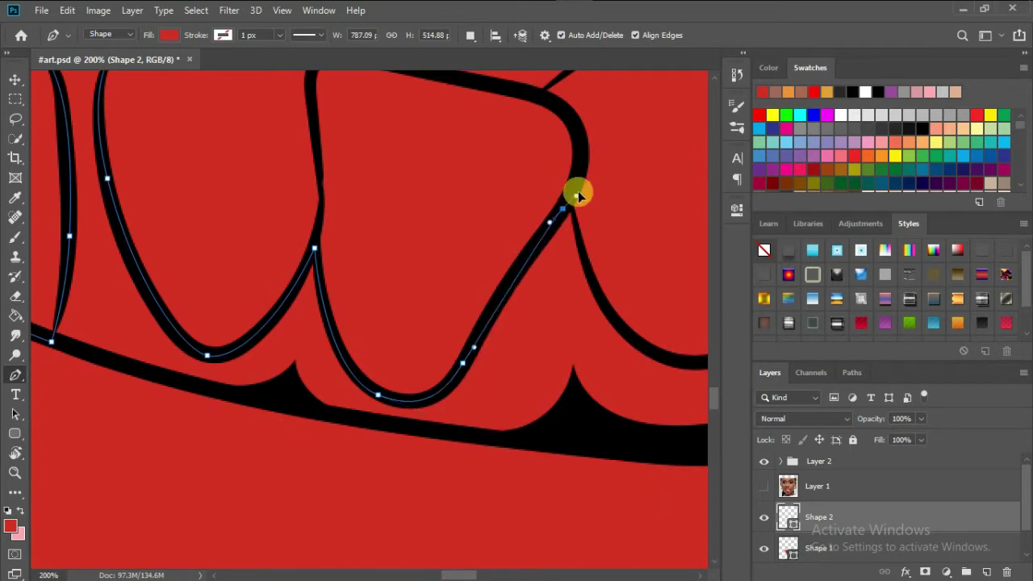
- Trace around the U-shaped tooth and neighbouring teeth up to the top stroke
{"action": "left_click_drag", "start_coordinate": [559, 244], "coordinate": [382, 415]}
{"action": "left_click", "coordinate": [418, 460]}
{"action": "left_click_drag", "start_coordinate": [517, 532], "coordinate": [507, 535]}
{"action": "left_click_drag", "start_coordinate": [565, 484], "coordinate": [373, 470]}
{"action": "left_click", "coordinate": [453, 439]}
{"action": "left_click_drag", "start_coordinate": [448, 333], "coordinate": [377, 202]}
{"action": "left_click", "coordinate": [414, 270]}
{"action": "left_click_drag", "start_coordinate": [555, 338], "coordinate": [607, 334]}
{"action": "mouse_move", "coordinate": [631, 172]}
{"action": "left_mouse_down"}
{"action": "mouse_move", "coordinate": [492, 233]}
{"action": "mouse_move", "coordinate": [535, 191]}
{"action": "left_mouse_up"}
{"action": "left_click", "coordinate": [426, 154]}
{"action": "left_click", "coordinate": [299, 149]}
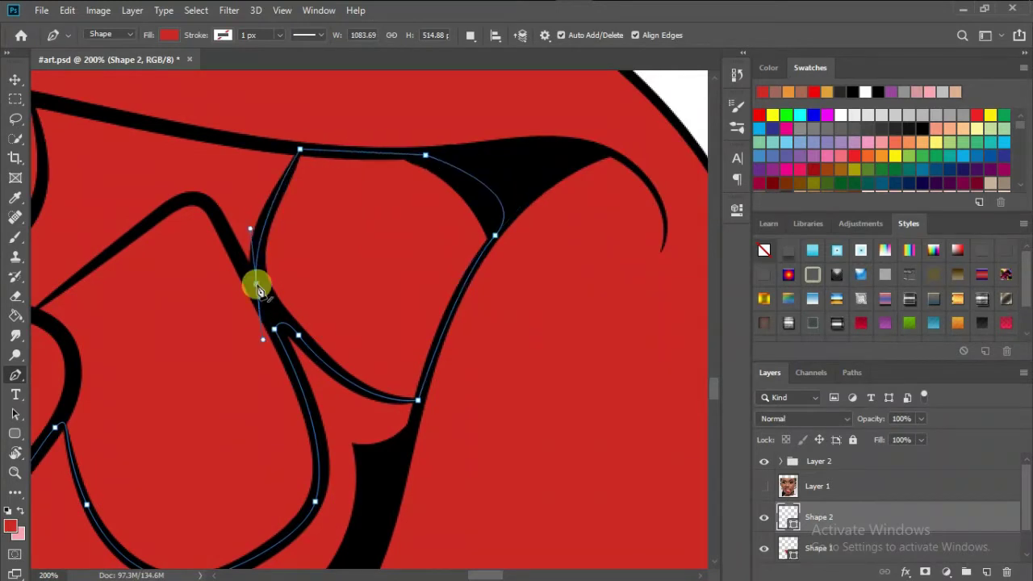
- Finish the teeth outline along the upper teeth line
{"action": "left_click_drag", "start_coordinate": [258, 289], "coordinate": [458, 327]}
{"action": "left_click_drag", "start_coordinate": [323, 274], "coordinate": [458, 205]}
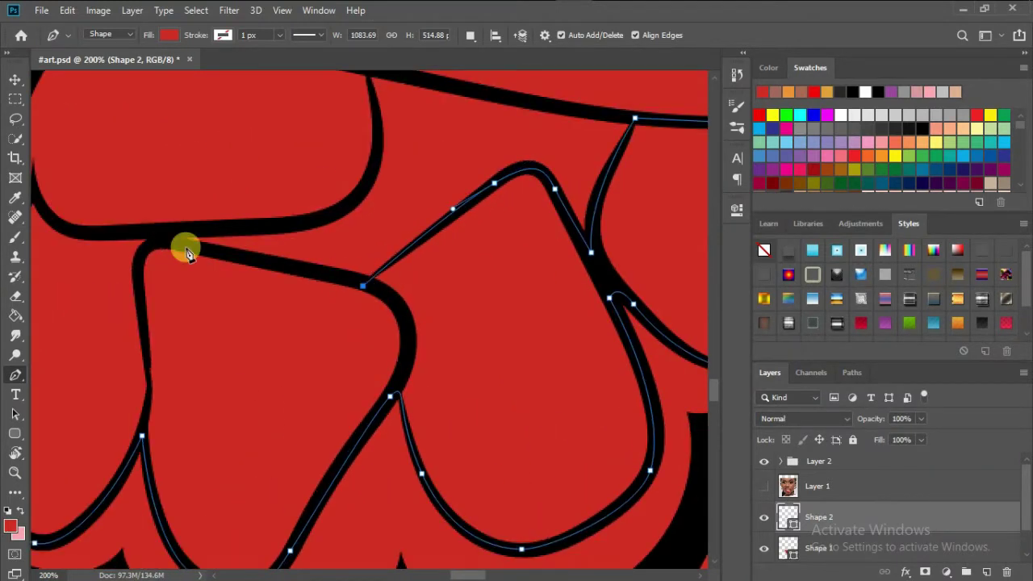
{"action": "left_click", "coordinate": [345, 217]}
{"action": "left_click_drag", "start_coordinate": [388, 173], "coordinate": [533, 272]}
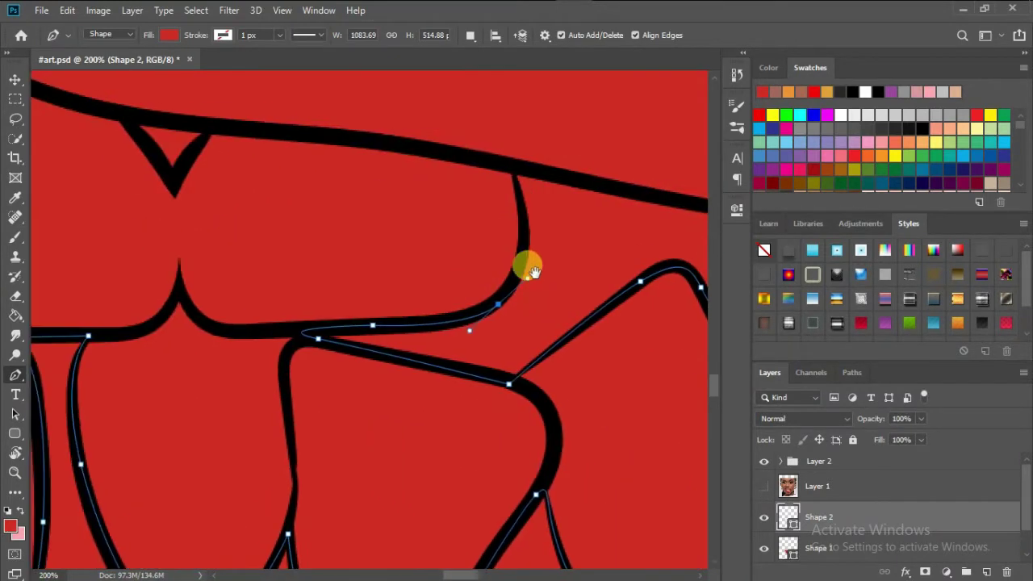
{"action": "left_click", "coordinate": [509, 168]}
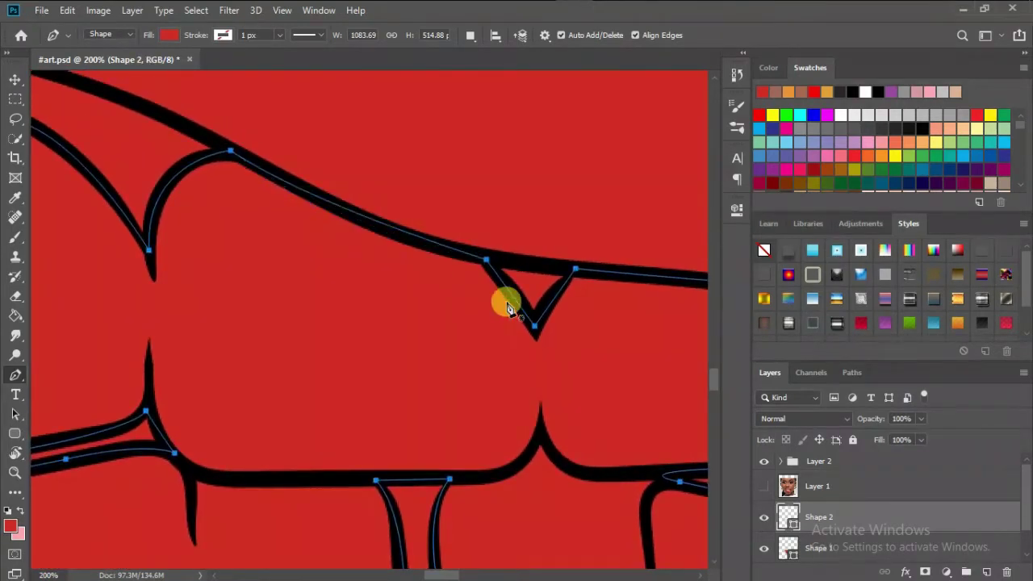
- Zoom out to the whole mouth and set the teeth shape's fill to white
{"action": "key", "text": "ctrl+minus"}
{"action": "key", "text": "ctrl+minus"}
{"action": "key", "text": "ctrl+minus"}
{"action": "double_click", "coordinate": [787, 516]}
{"action": "left_click", "coordinate": [603, 265]}
{"action": "left_click", "coordinate": [934, 255]}
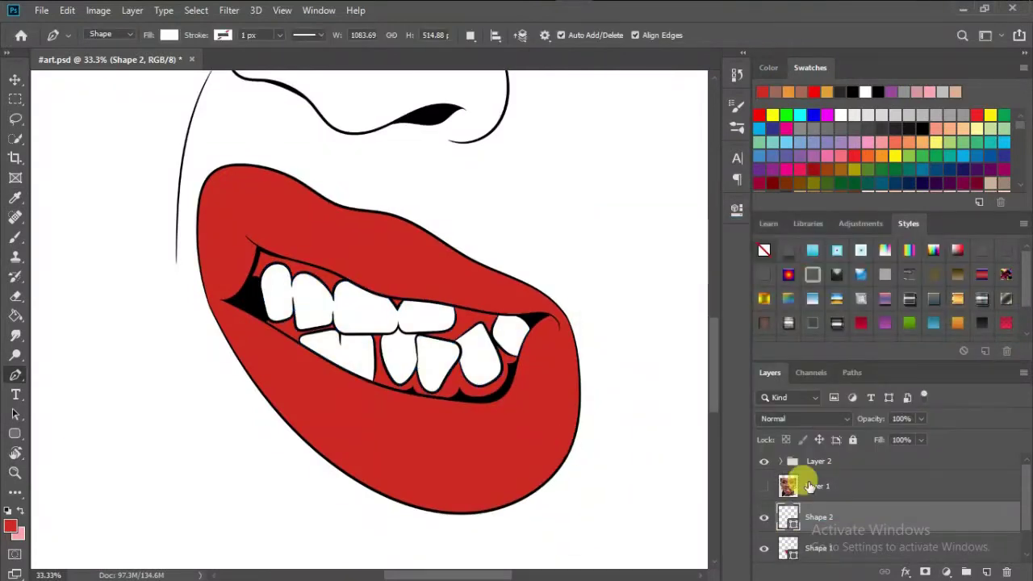
- Confirm the white teeth fill and start Shape 3 along the gum and lower lip line
{"action": "left_click", "coordinate": [788, 548]}
{"action": "scroll", "coordinate": [320, 371], "scroll_direction": "up", "scroll_amount": 5}
{"action": "left_click_drag", "start_coordinate": [169, 339], "coordinate": [162, 110]}
{"action": "left_click", "coordinate": [161, 111]}
{"action": "left_click", "coordinate": [196, 340]}
{"action": "left_click", "coordinate": [427, 483]}
{"action": "mouse_move", "coordinate": [526, 519]}
{"action": "left_mouse_down"}
{"action": "mouse_move", "coordinate": [604, 498]}
{"action": "mouse_move", "coordinate": [516, 376]}
{"action": "left_mouse_up"}
{"action": "left_click", "coordinate": [516, 376]}
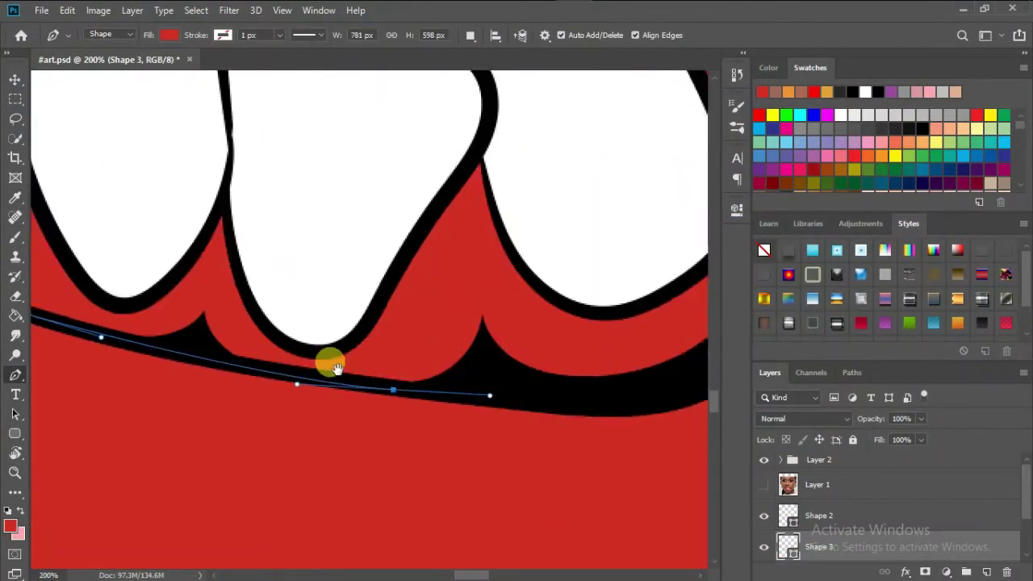
{"action": "left_click_drag", "start_coordinate": [330, 362], "coordinate": [514, 354]}
- Trace the inner-mouth shape along the upper lip line to the lip corner
{"action": "left_click", "coordinate": [642, 202]}
{"action": "left_click_drag", "start_coordinate": [656, 147], "coordinate": [567, 217]}
{"action": "left_click_drag", "start_coordinate": [581, 314], "coordinate": [511, 261]}
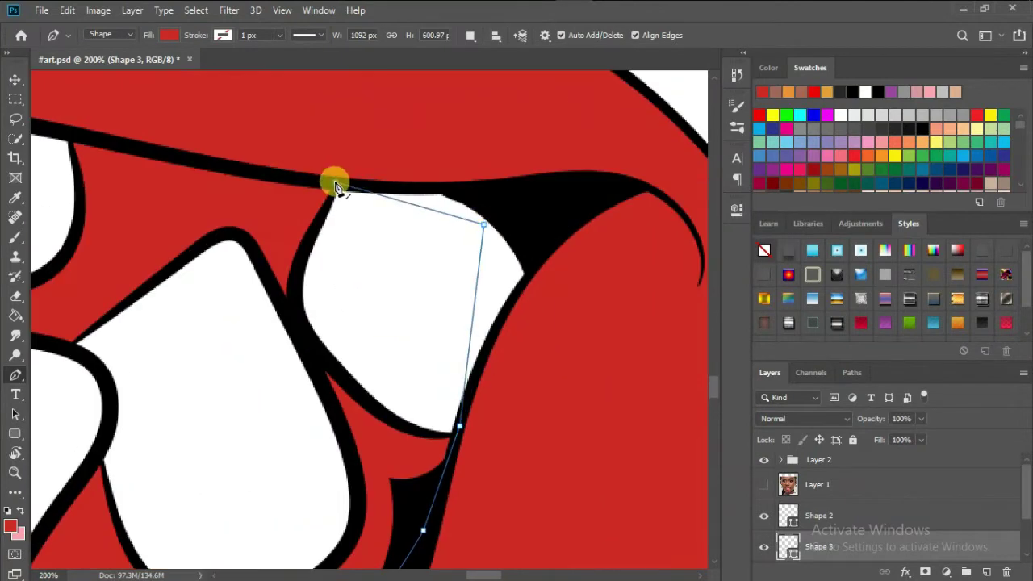
{"action": "left_click", "coordinate": [334, 180]}
{"action": "left_click_drag", "start_coordinate": [124, 183], "coordinate": [465, 229]}
{"action": "left_click", "coordinate": [415, 175]}
{"action": "left_click", "coordinate": [355, 155]}
{"action": "left_click_drag", "start_coordinate": [111, 162], "coordinate": [306, 220]}
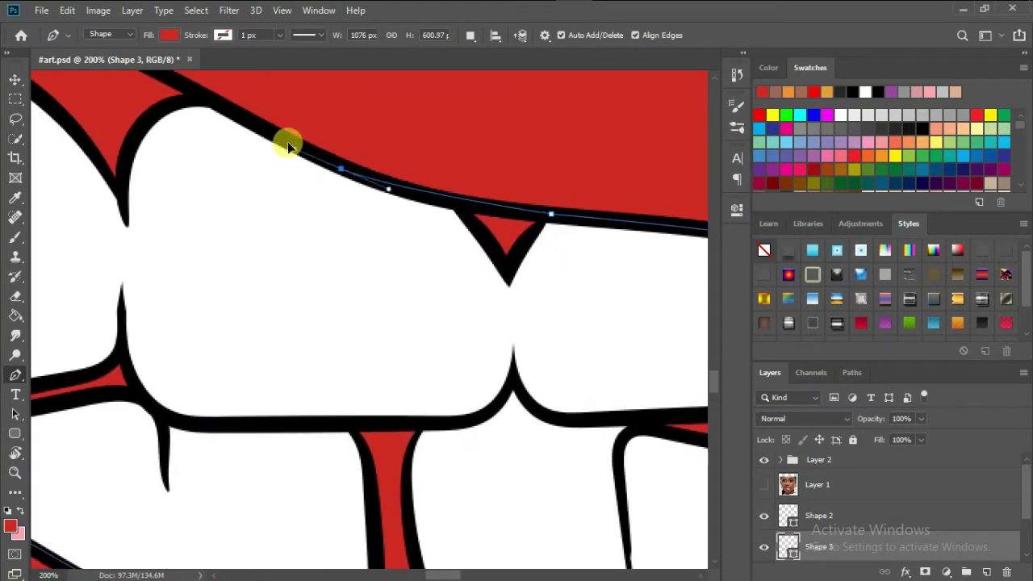
{"action": "left_click_drag", "start_coordinate": [285, 143], "coordinate": [498, 318]}
{"action": "left_click", "coordinate": [364, 250]}
{"action": "left_click_drag", "start_coordinate": [258, 235], "coordinate": [300, 258]}
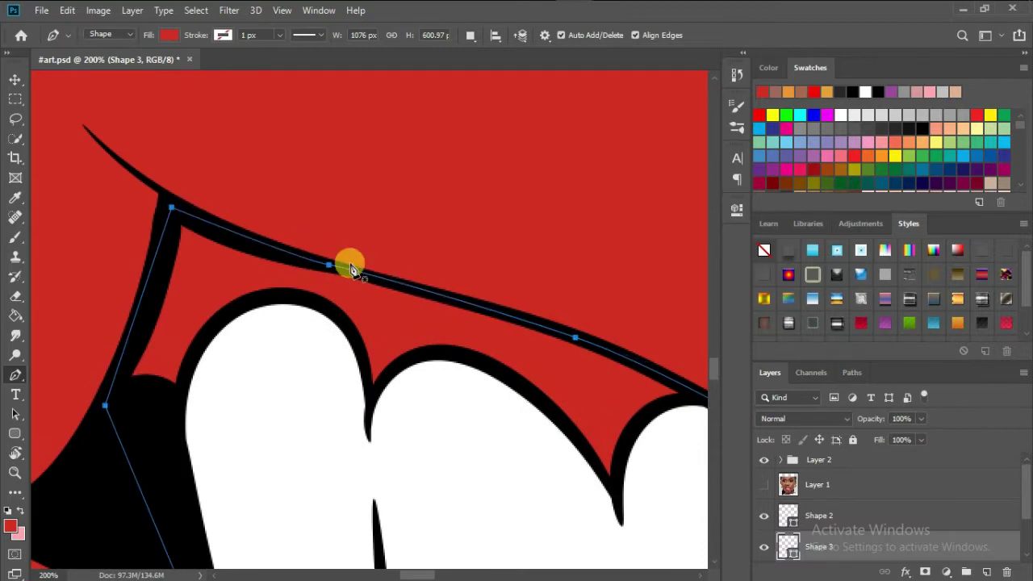
- Zoom to fit and fill the inner-mouth Shape 3 with lighter red #ec5e59
{"action": "key", "text": "ctrl+0"}
{"action": "double_click", "coordinate": [787, 547]}
{"action": "left_click", "coordinate": [715, 279]}
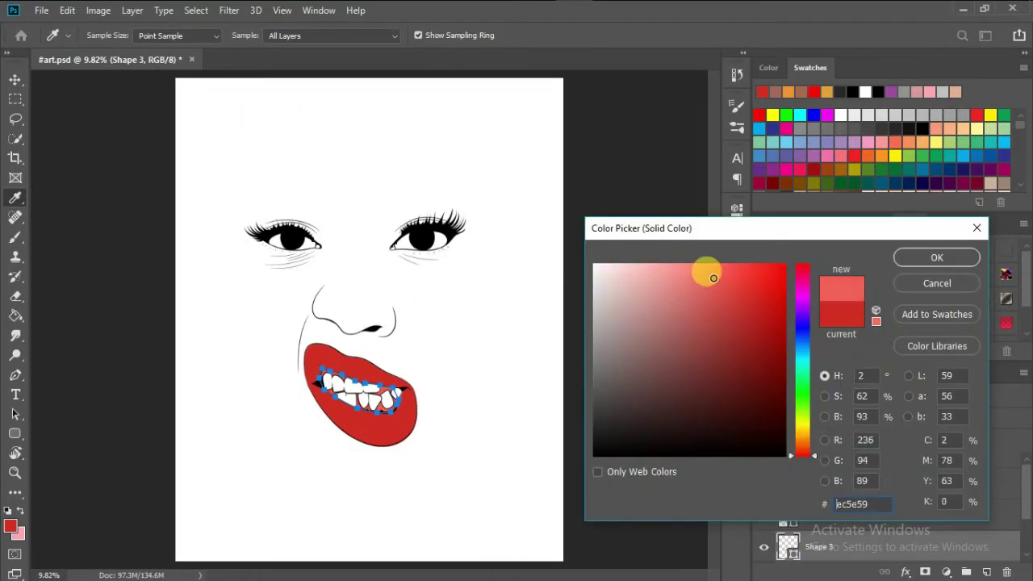
{"action": "left_click", "coordinate": [937, 258]}
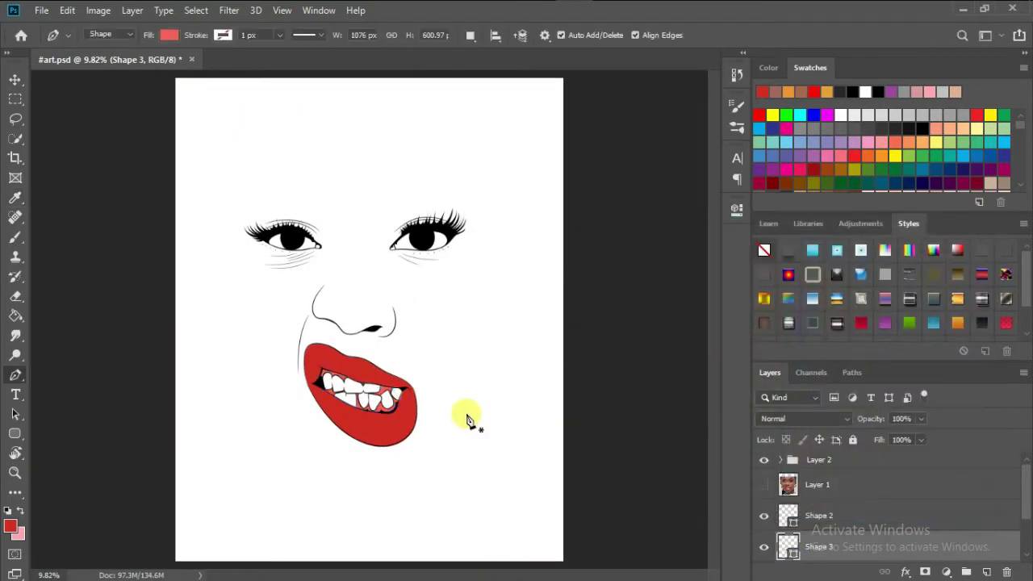
- Group Shapes 1–3 into a group named 'mouth'
{"action": "left_click", "coordinate": [815, 524], "text": "shift"}
{"action": "scroll", "coordinate": [824, 500], "scroll_direction": "down", "scroll_amount": 1}
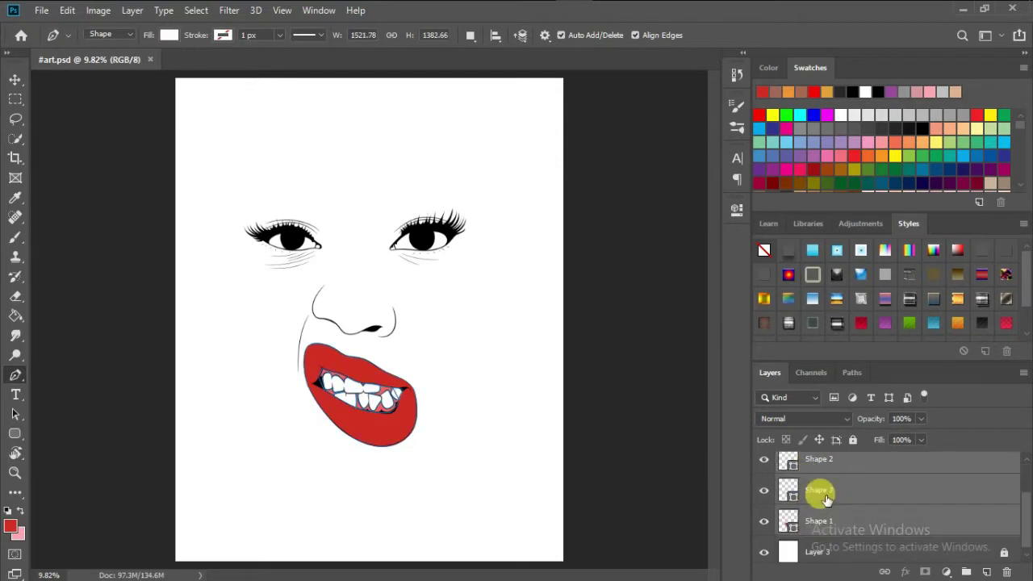
{"action": "key", "text": "ctrl+g"}
{"action": "double_click", "coordinate": [821, 510]}
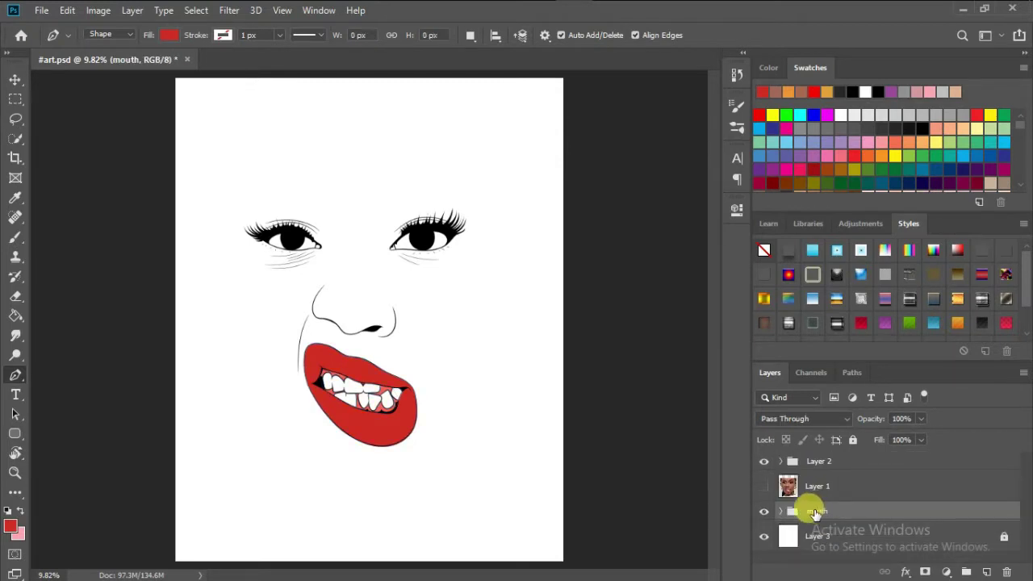
{"action": "left_click", "coordinate": [763, 487]}
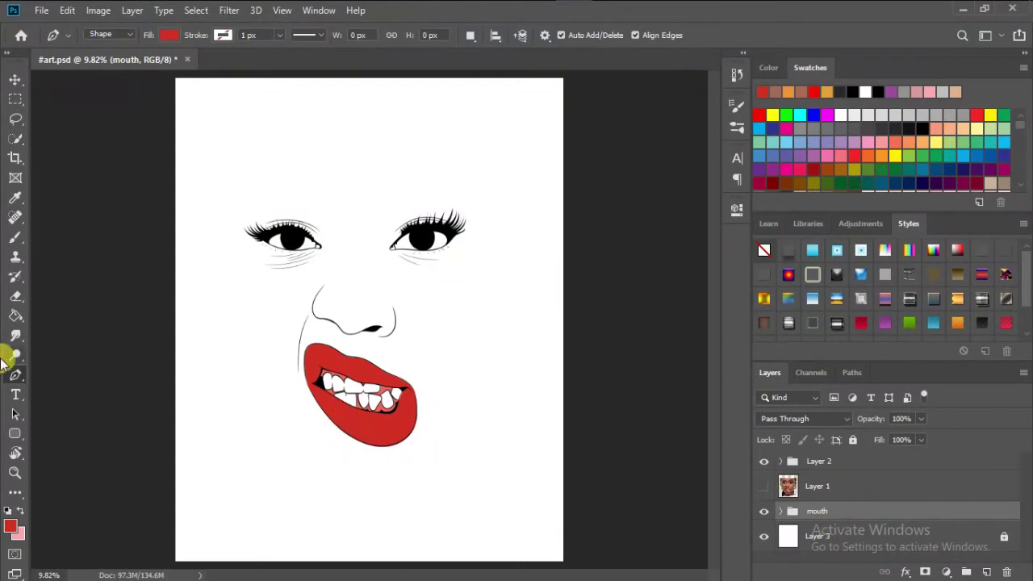
{"action": "scroll", "coordinate": [473, 191], "scroll_direction": "up", "scroll_amount": 3}
{"action": "scroll", "coordinate": [473, 346], "scroll_direction": "up", "scroll_amount": 2}
{"action": "scroll", "coordinate": [461, 219], "scroll_direction": "up", "scroll_amount": 2}
- Trace the eye white as Shape 4 around the lids and close its path
{"action": "left_click", "coordinate": [485, 182]}
{"action": "left_click_drag", "start_coordinate": [287, 353], "coordinate": [271, 401]}
{"action": "left_click_drag", "start_coordinate": [346, 371], "coordinate": [376, 374]}
{"action": "left_click", "coordinate": [502, 373]}
{"action": "left_click_drag", "start_coordinate": [618, 376], "coordinate": [357, 384]}
{"action": "left_click", "coordinate": [496, 377]}
{"action": "left_click", "coordinate": [616, 310]}
{"action": "left_click_drag", "start_coordinate": [600, 207], "coordinate": [439, 157]}
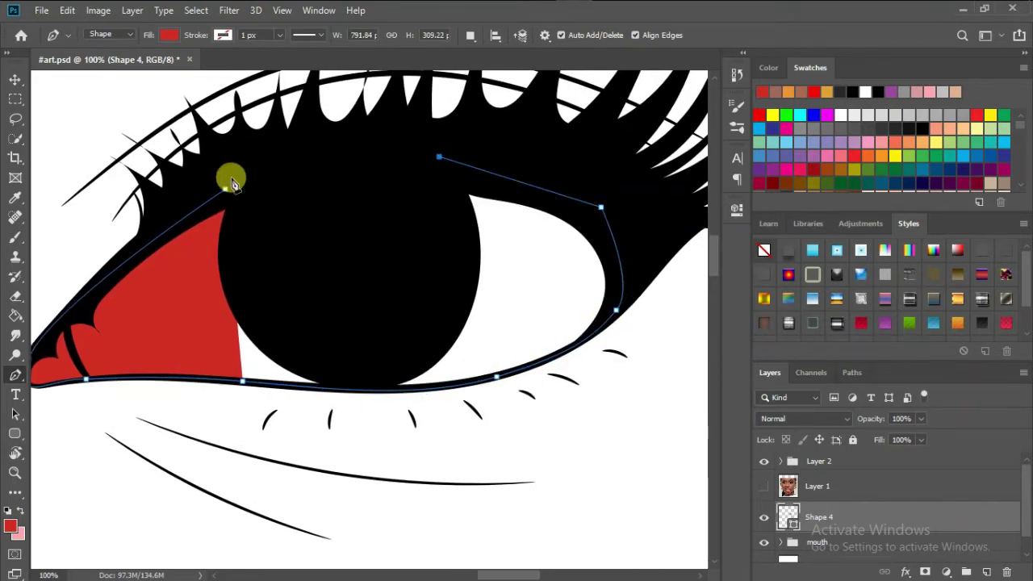
{"action": "left_click", "coordinate": [226, 188]}
- Fill the eye-white shape with pale pinkish-white #f6efee
{"action": "double_click", "coordinate": [787, 517]}
{"action": "left_click", "coordinate": [595, 253]}
{"action": "key", "text": "Return"}
- Add points along the lower eyelid out to the other eye corner
{"action": "left_click_drag", "start_coordinate": [30, 326], "coordinate": [451, 325]}
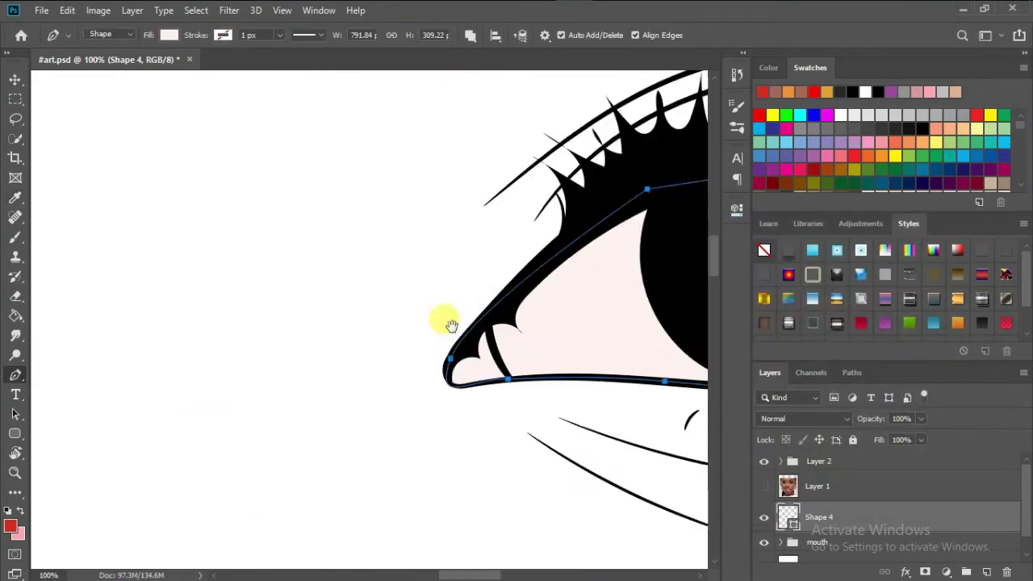
{"action": "left_click", "coordinate": [269, 339]}
{"action": "scroll", "coordinate": [369, 358], "scroll_direction": "right", "scroll_amount": 5}
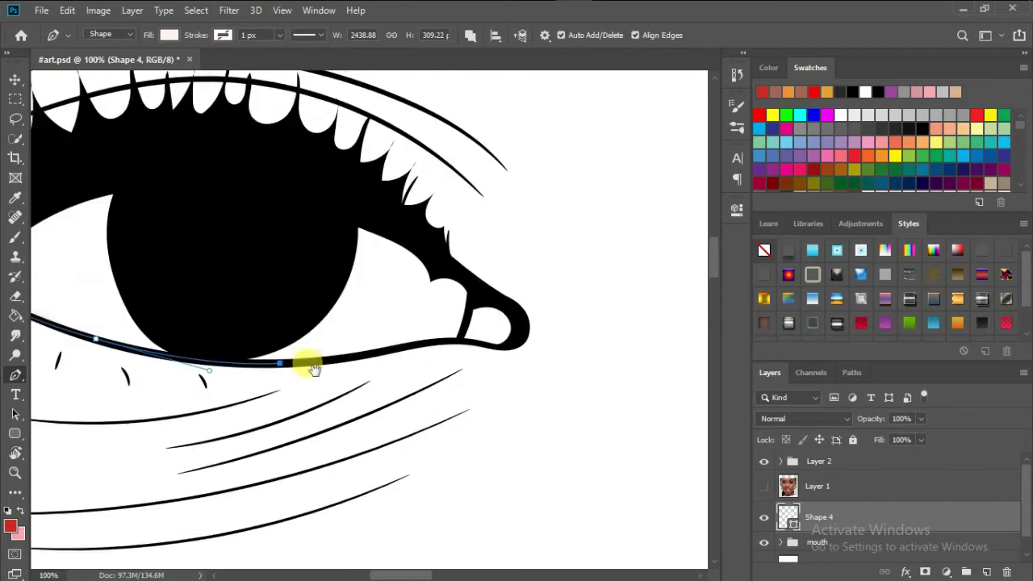
{"action": "left_click", "coordinate": [299, 363]}
{"action": "left_click", "coordinate": [357, 352]}
{"action": "left_click", "coordinate": [401, 342]}
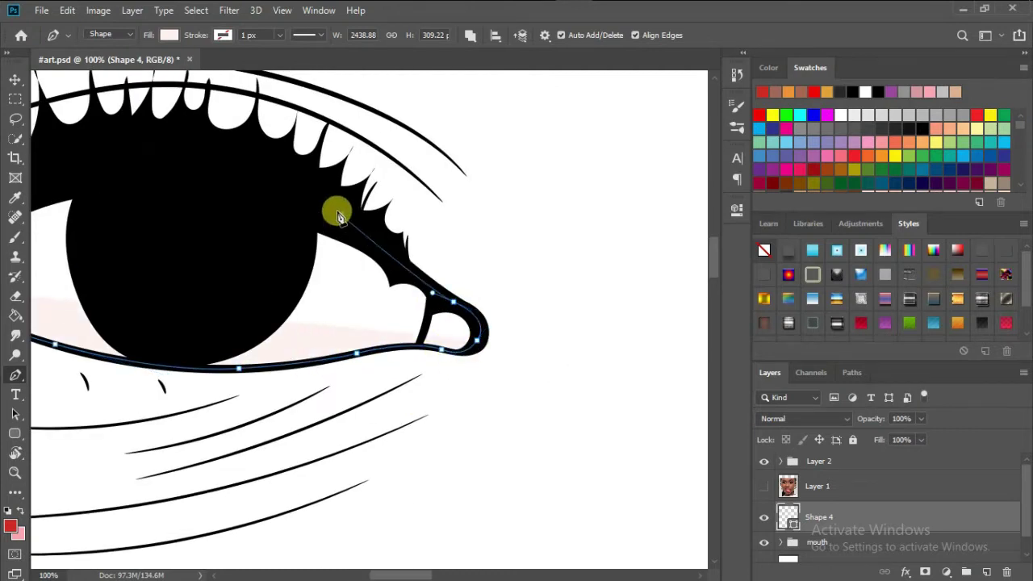
- Check the reference photo and confirm the eye shape's near-white fill
{"action": "scroll", "coordinate": [337, 210], "scroll_direction": "down", "scroll_amount": 3}
{"action": "scroll", "coordinate": [476, 440], "scroll_direction": "down", "scroll_amount": 5}
{"action": "left_click", "coordinate": [764, 486]}
{"action": "double_click", "coordinate": [788, 517]}
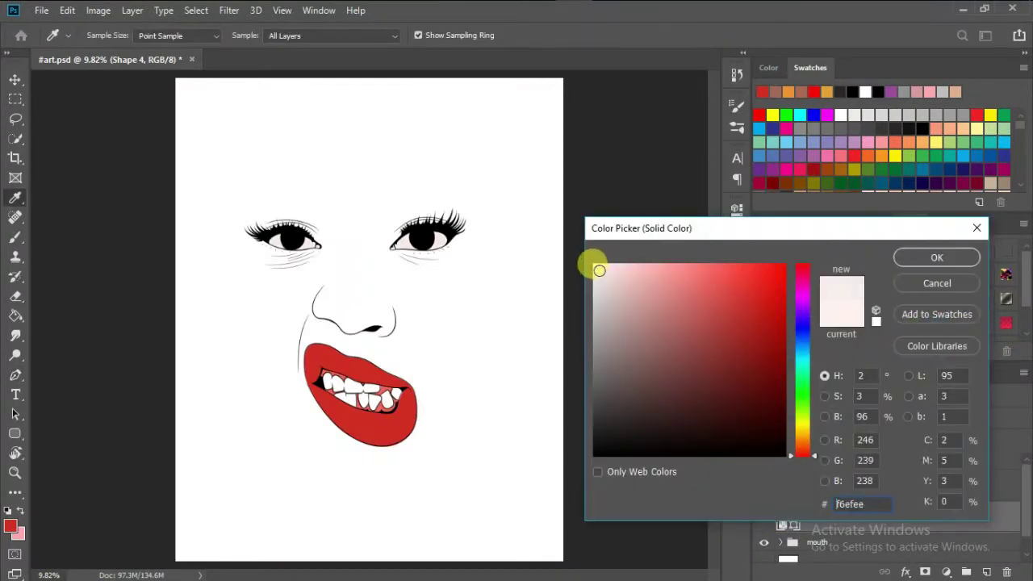
{"action": "key", "text": "Return"}
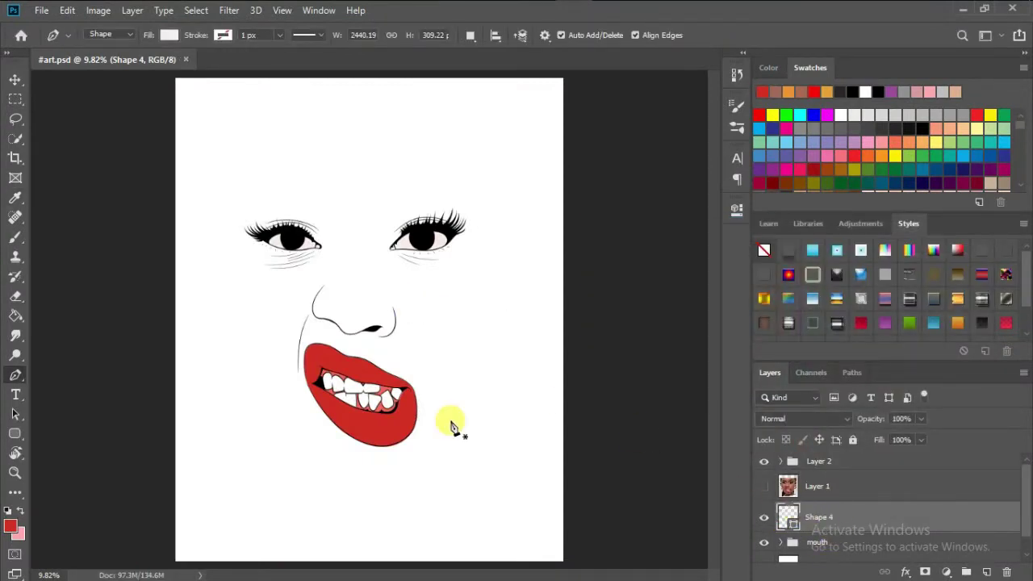
{"action": "scroll", "coordinate": [456, 282], "scroll_direction": "up", "scroll_amount": 2}
- Fill the inner eye-corner Shape 5 with pale pink
{"action": "scroll", "coordinate": [415, 318], "scroll_direction": "up", "scroll_amount": 4}
{"action": "scroll", "coordinate": [433, 275], "scroll_direction": "up", "scroll_amount": 4}
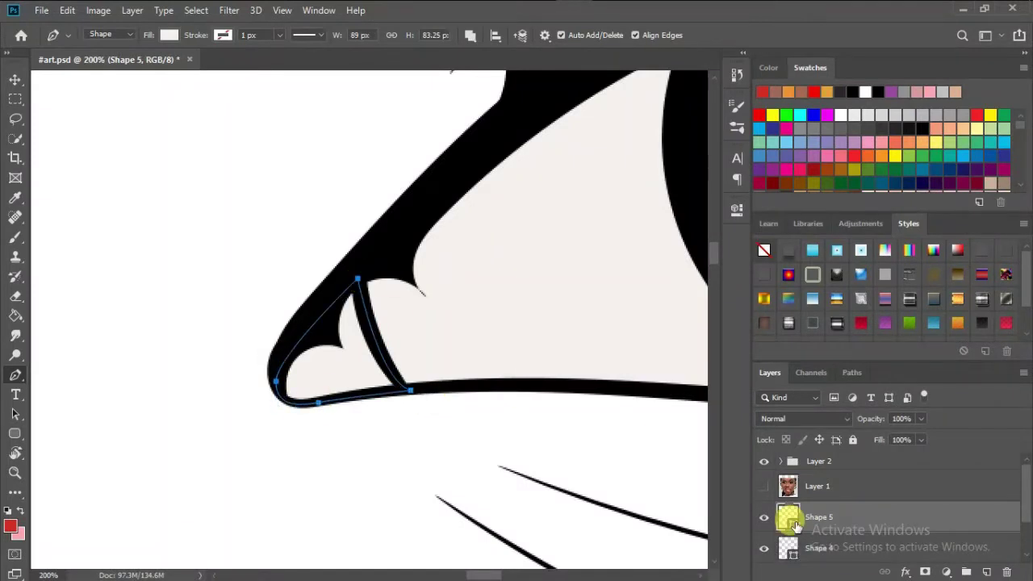
{"action": "double_click", "coordinate": [789, 517]}
{"action": "left_click", "coordinate": [650, 267]}
{"action": "left_click", "coordinate": [936, 255]}
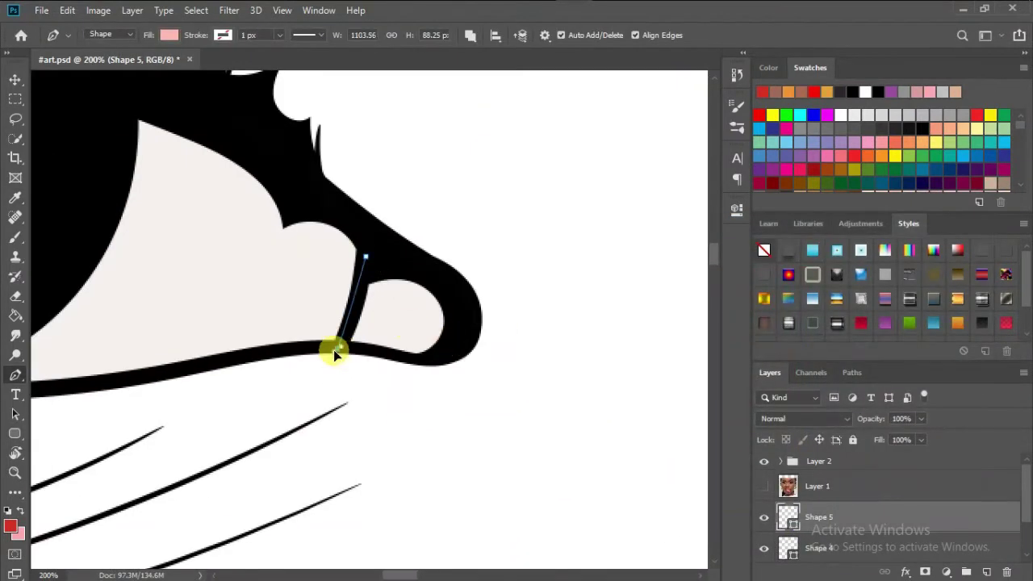
- Close the pink corner shape, zoom to fit the face, and save the document
{"action": "left_click", "coordinate": [445, 295]}
{"action": "left_click", "coordinate": [365, 258]}
{"action": "key", "text": "ctrl+0"}
{"action": "key", "text": "ctrl+s"}
- Group Shapes 4 and 5 as 'eyes' and show the face photo layer again
{"action": "scroll", "coordinate": [821, 539], "scroll_direction": "down", "scroll_amount": 1}
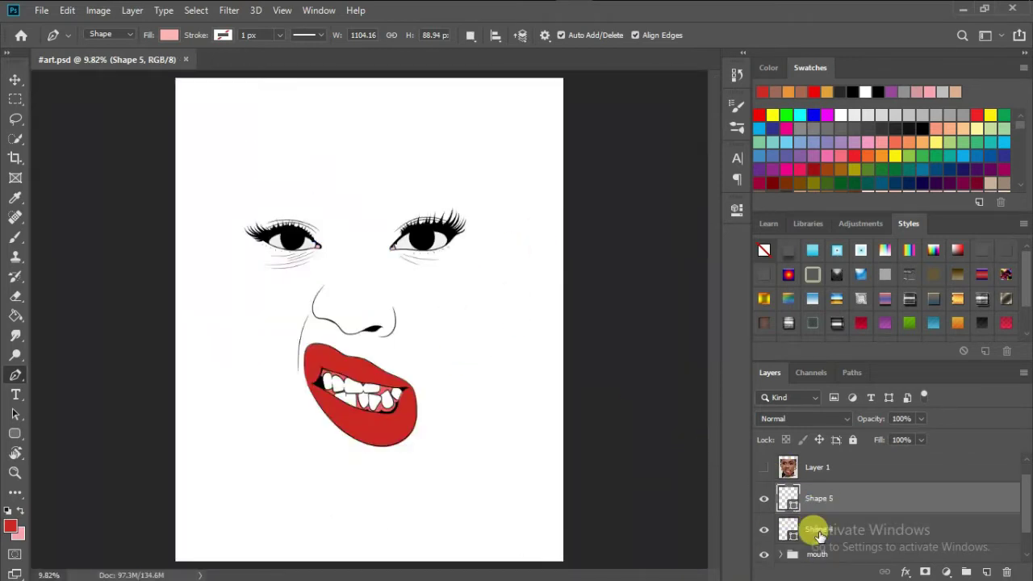
{"action": "left_click", "coordinate": [816, 530], "text": "shift"}
{"action": "key", "text": "ctrl+g"}
{"action": "double_click", "coordinate": [816, 502]}
{"action": "type", "text": "eyes"}
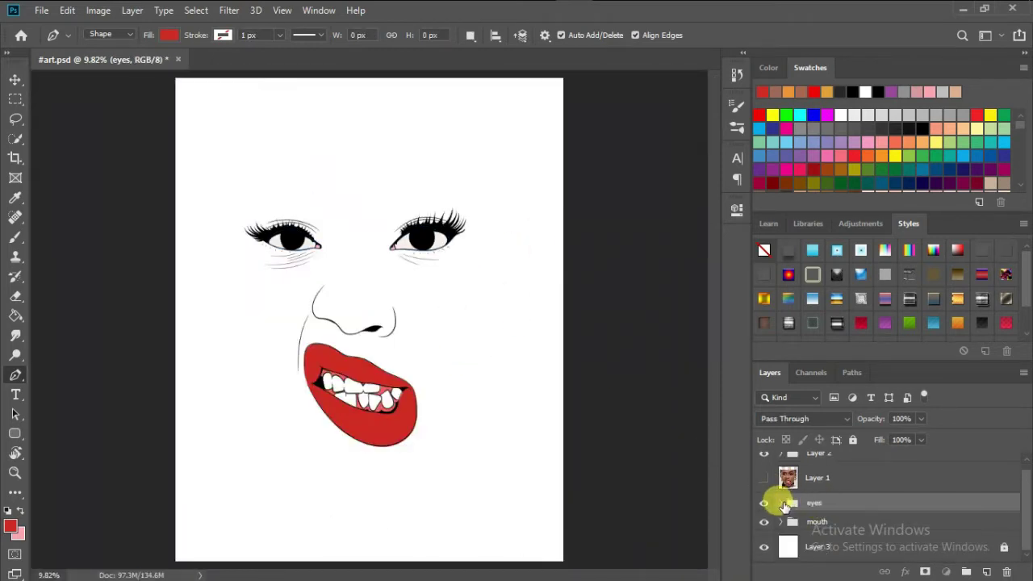
{"action": "left_click", "coordinate": [782, 503]}
{"action": "left_click", "coordinate": [764, 478]}
{"action": "scroll", "coordinate": [525, 422], "scroll_direction": "up", "scroll_amount": 4}
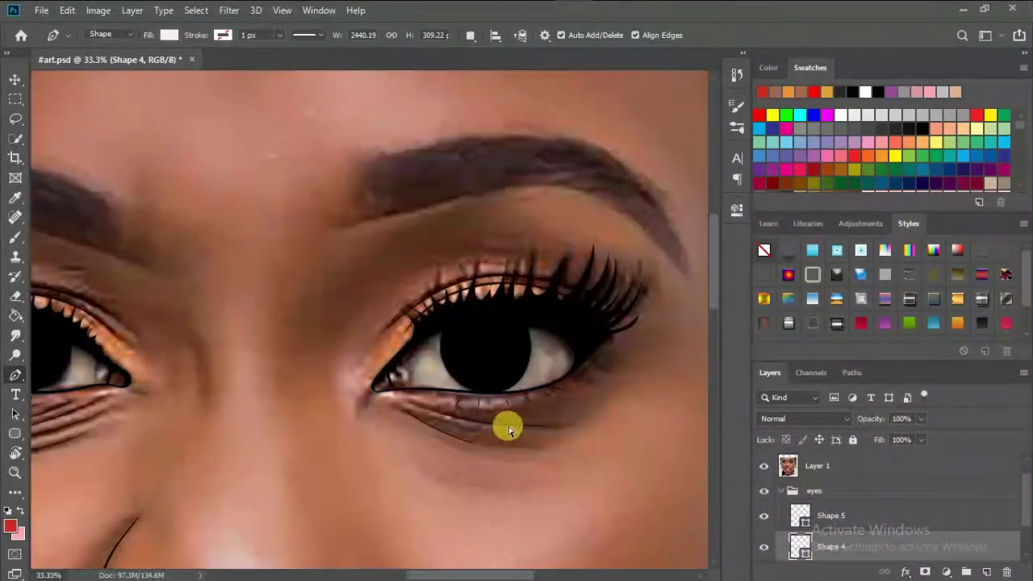
- Trace a shading shape around the first eye white and fill it light grey
{"action": "scroll", "coordinate": [508, 430], "scroll_direction": "up", "scroll_amount": 2}
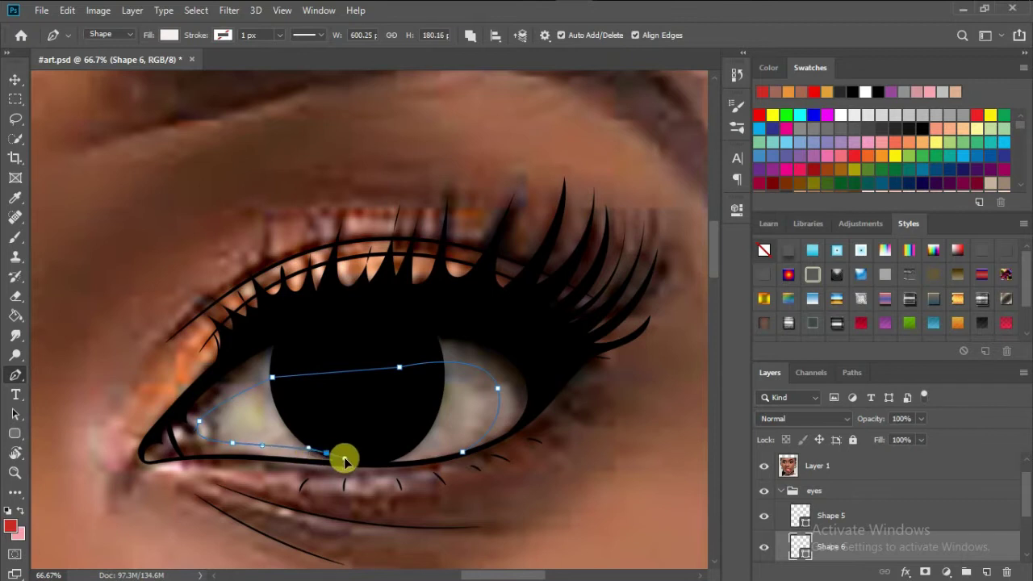
{"action": "left_click", "coordinate": [140, 395]}
{"action": "left_click", "coordinate": [329, 301]}
{"action": "left_click", "coordinate": [515, 327]}
{"action": "left_click", "coordinate": [567, 405]}
{"action": "left_click", "coordinate": [764, 466]}
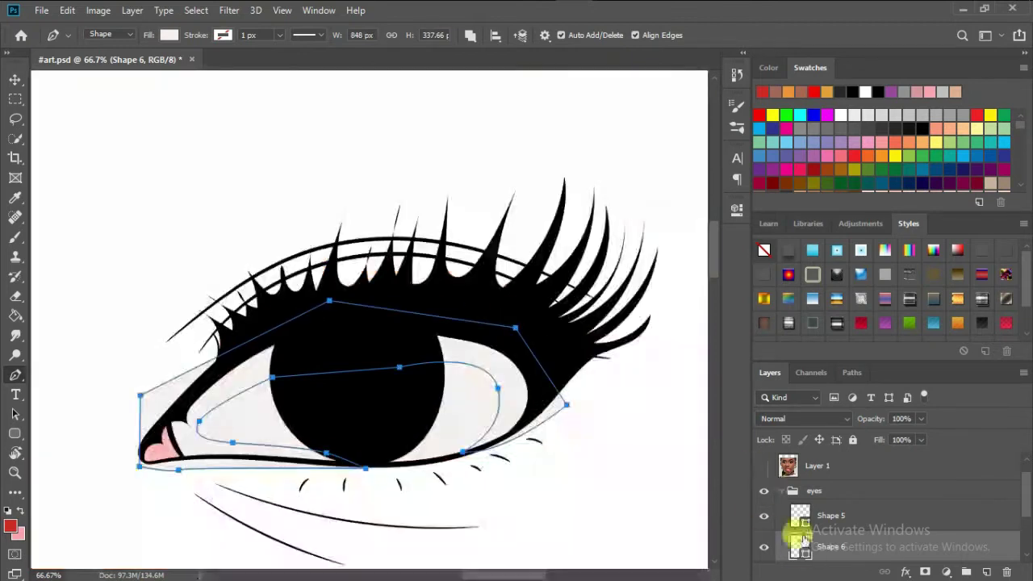
{"action": "double_click", "coordinate": [801, 547]}
{"action": "left_click_drag", "start_coordinate": [610, 290], "coordinate": [597, 298]}
{"action": "key", "text": "Return"}
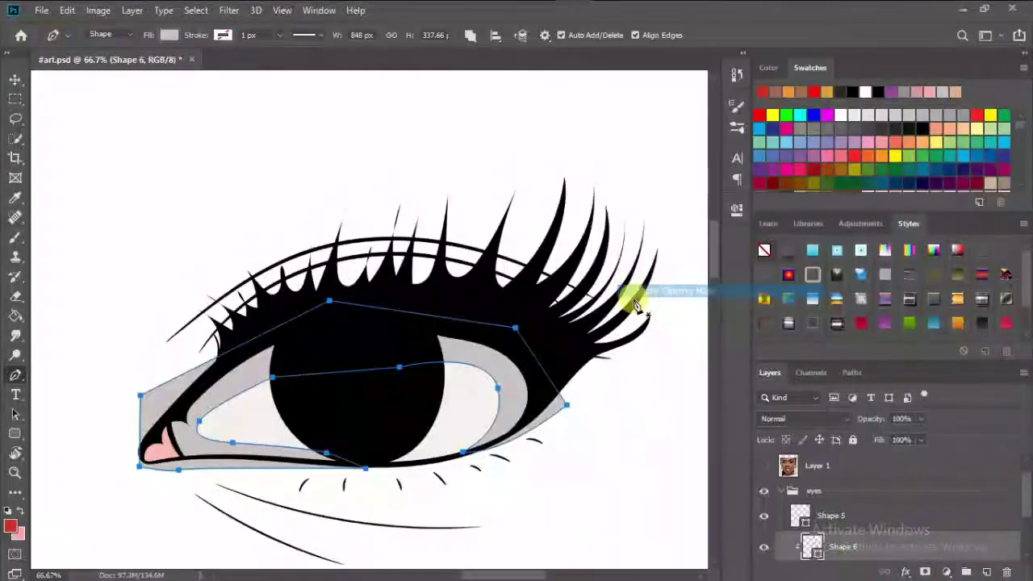
- Extend the light grey shading outline around the other eye white over the face photo
{"action": "scroll", "coordinate": [421, 436], "scroll_direction": "down", "scroll_amount": 5}
{"action": "scroll", "coordinate": [449, 307], "scroll_direction": "up", "scroll_amount": 5}
{"action": "scroll", "coordinate": [369, 397], "scroll_direction": "down", "scroll_amount": 1}
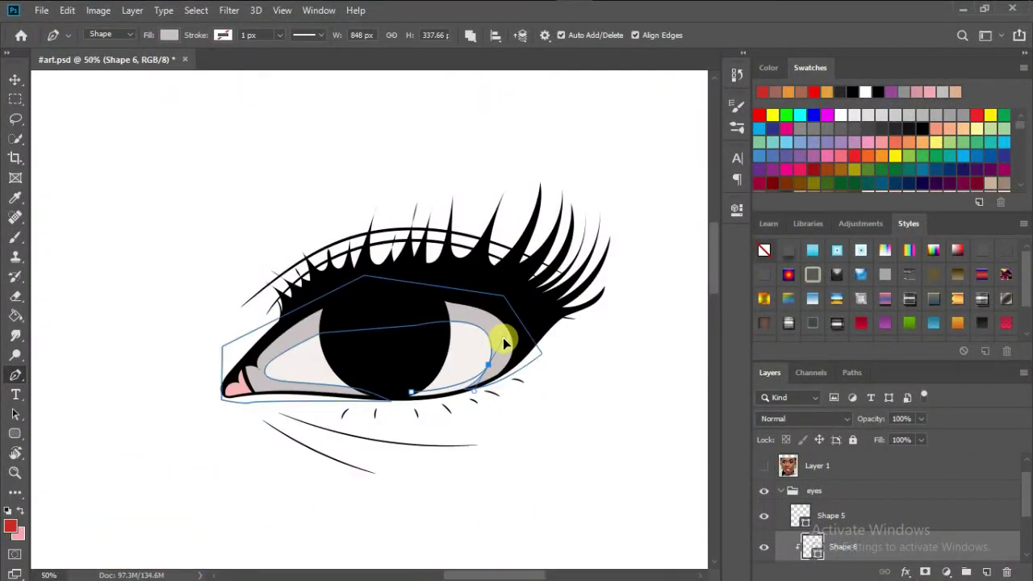
{"action": "scroll", "coordinate": [411, 412], "scroll_direction": "left", "scroll_amount": 5}
{"action": "scroll", "coordinate": [447, 387], "scroll_direction": "up", "scroll_amount": 2}
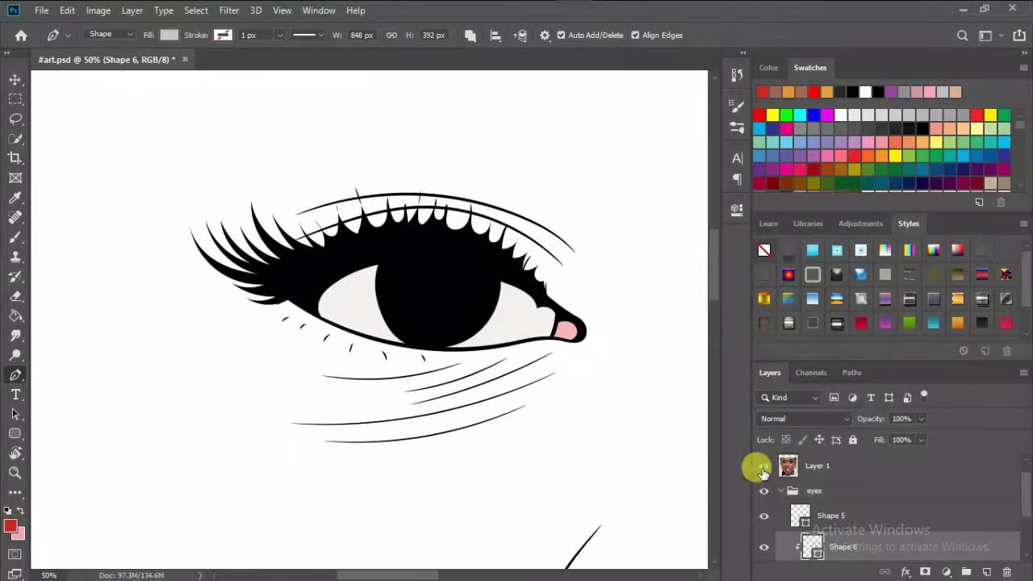
{"action": "left_click", "coordinate": [763, 466]}
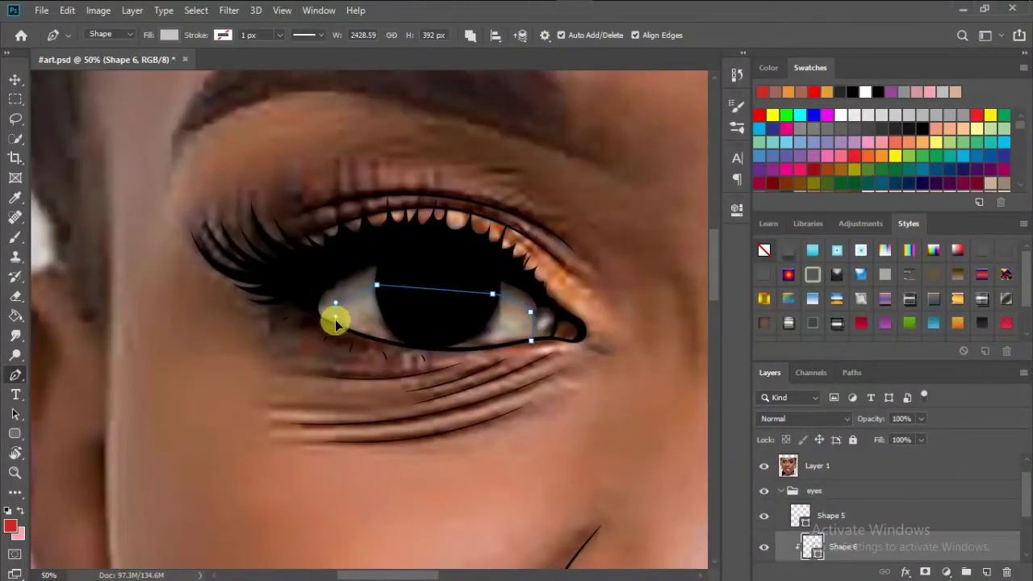
{"action": "left_click", "coordinate": [290, 323]}
{"action": "left_click", "coordinate": [304, 283]}
{"action": "left_click", "coordinate": [371, 236]}
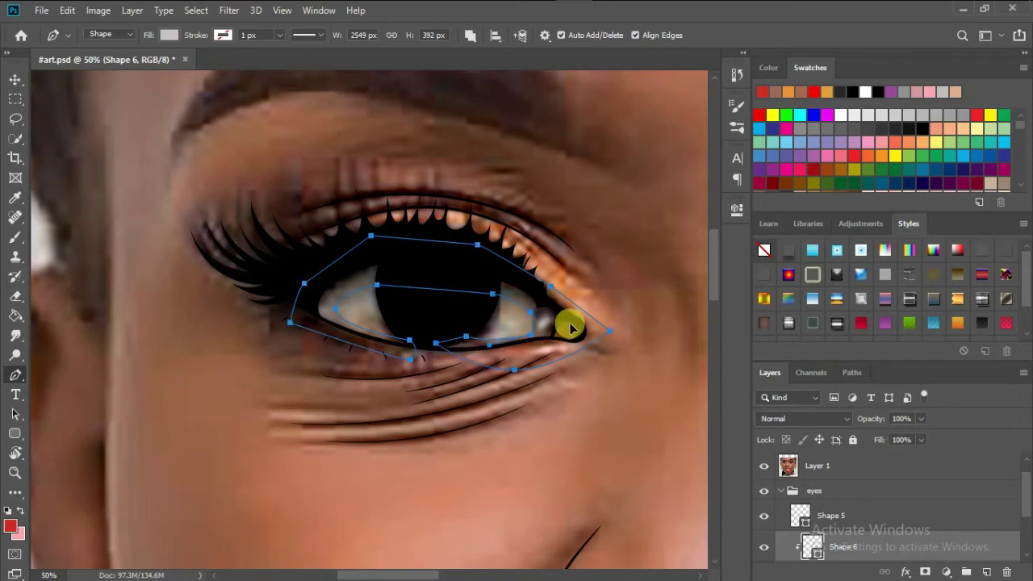
{"action": "left_click", "coordinate": [763, 466]}
{"action": "scroll", "coordinate": [535, 406], "scroll_direction": "down", "scroll_amount": 5}
{"action": "scroll", "coordinate": [391, 244], "scroll_direction": "up", "scroll_amount": 2}
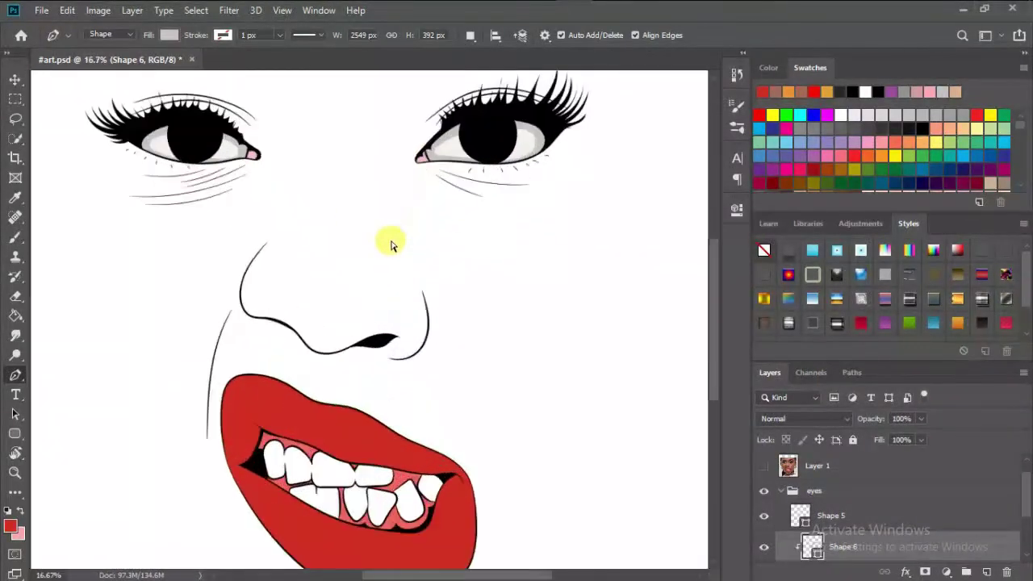
{"action": "scroll", "coordinate": [403, 202], "scroll_direction": "up", "scroll_amount": 1}
- Draw a curved shading shape along the first eye white and fill it #979493
{"action": "scroll", "coordinate": [428, 282], "scroll_direction": "up", "scroll_amount": 4}
{"action": "left_click", "coordinate": [499, 231]}
{"action": "left_click_drag", "start_coordinate": [373, 341], "coordinate": [392, 384]}
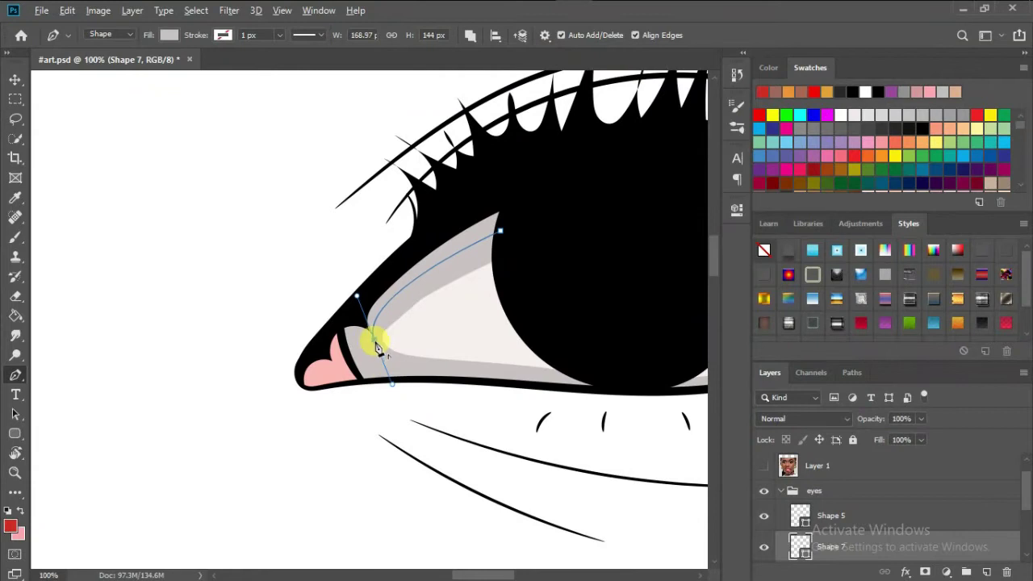
{"action": "left_click_drag", "start_coordinate": [514, 401], "coordinate": [365, 342]}
{"action": "mouse_move", "coordinate": [447, 326]}
{"action": "left_mouse_down"}
{"action": "mouse_move", "coordinate": [481, 331]}
{"action": "mouse_move", "coordinate": [422, 315]}
{"action": "left_mouse_up"}
{"action": "left_click_drag", "start_coordinate": [549, 295], "coordinate": [609, 256]}
{"action": "left_click_drag", "start_coordinate": [487, 164], "coordinate": [387, 157]}
{"action": "left_click", "coordinate": [231, 384]}
{"action": "mouse_move", "coordinate": [230, 385]}
{"action": "left_mouse_down"}
{"action": "mouse_move", "coordinate": [346, 161]}
{"action": "mouse_move", "coordinate": [422, 269]}
{"action": "left_mouse_up"}
{"action": "right_click", "coordinate": [807, 546]}
{"action": "double_click", "coordinate": [800, 546]}
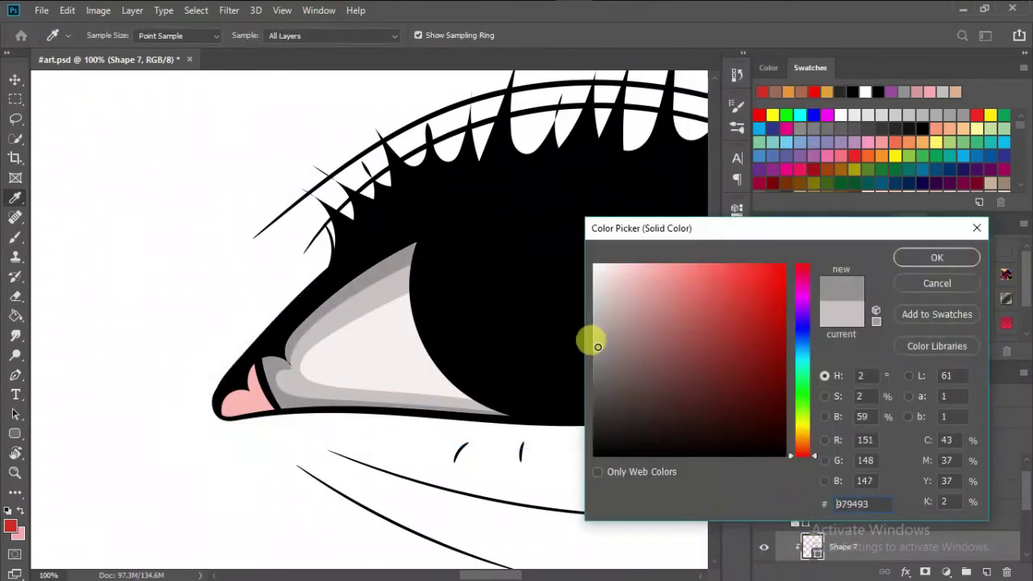
{"action": "left_click", "coordinate": [936, 257]}
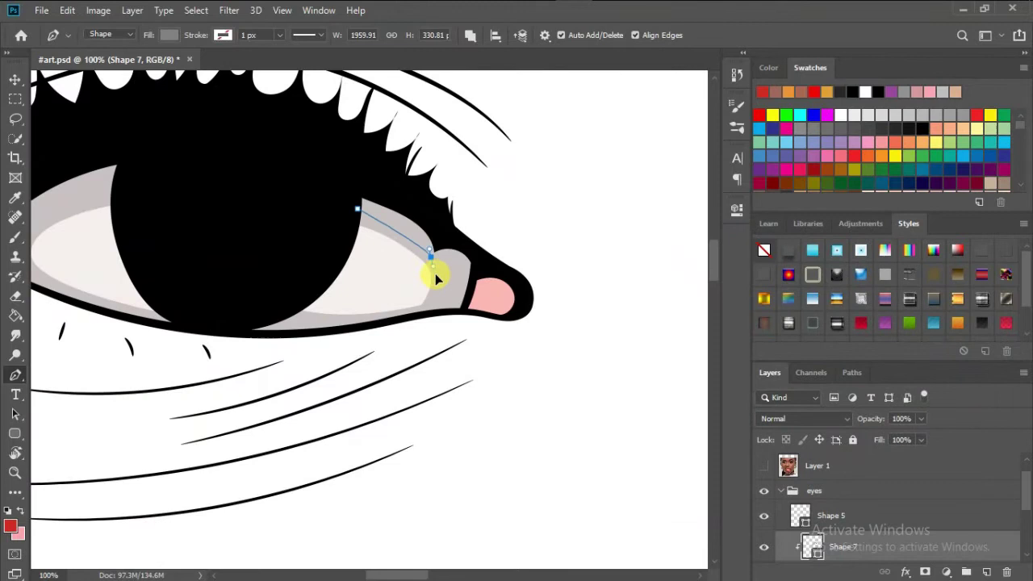
- Extend the #979493 shading path along the other eye's upper white
{"action": "left_click", "coordinate": [266, 320]}
{"action": "left_click", "coordinate": [228, 338]}
{"action": "scroll", "coordinate": [305, 196], "scroll_direction": "left", "scroll_amount": 3}
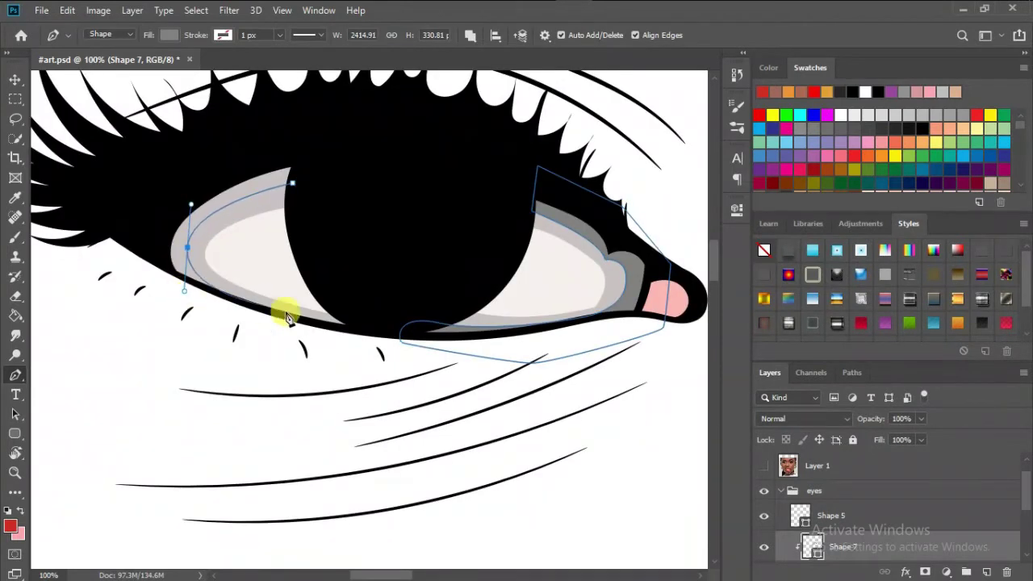
{"action": "left_click", "coordinate": [149, 206]}
{"action": "left_click", "coordinate": [261, 138]}
{"action": "key", "text": "ctrl+minus"}
{"action": "key", "text": "ctrl+minus"}
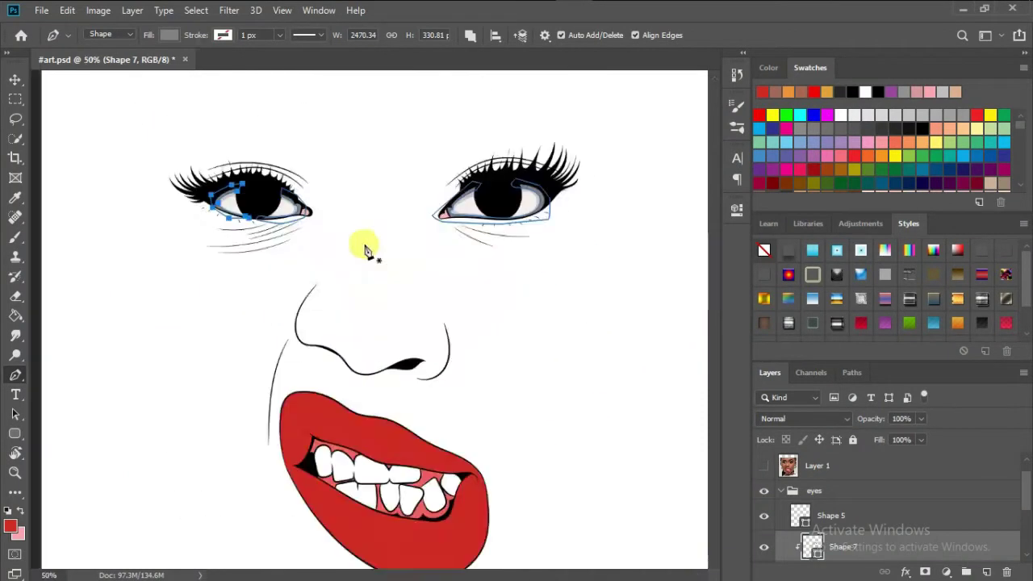
{"action": "key", "text": "ctrl+minus"}
{"action": "left_click", "coordinate": [831, 514]}
- Trace a shading shape in the first pink eye corner and fill it darker pink
{"action": "key", "text": "ctrl+plus"}
{"action": "key", "text": "ctrl+plus"}
{"action": "key", "text": "ctrl+plus"}
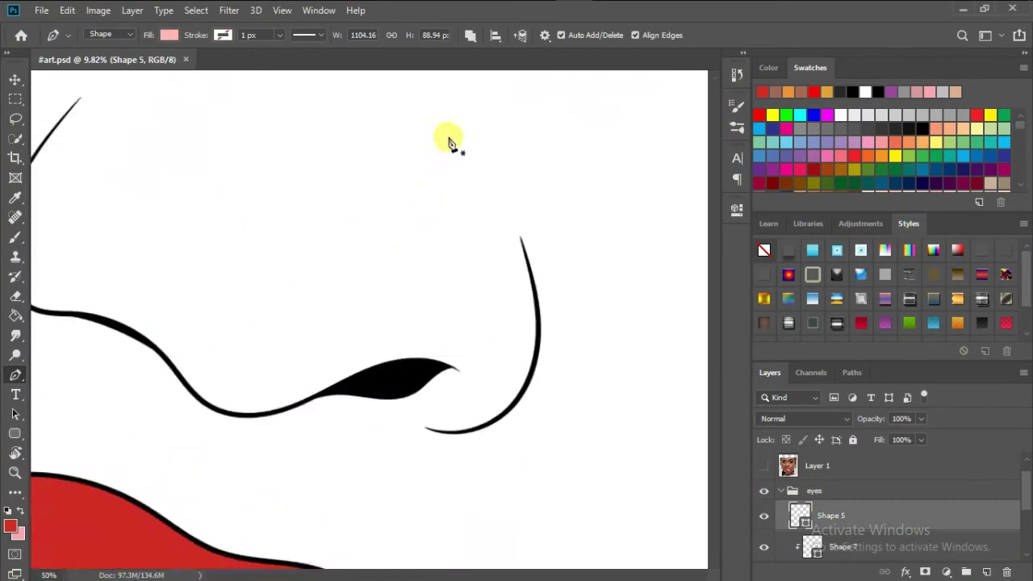
{"action": "scroll", "coordinate": [335, 301], "scroll_direction": "up", "scroll_amount": 3}
{"action": "left_click", "coordinate": [370, 143]}
{"action": "left_click_drag", "start_coordinate": [250, 294], "coordinate": [250, 331]}
{"action": "left_click", "coordinate": [328, 340]}
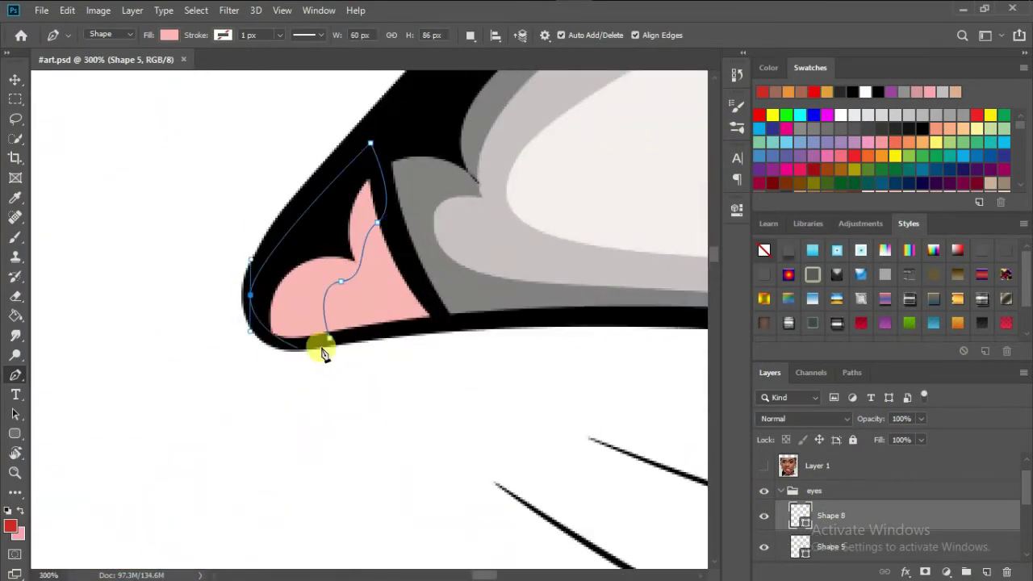
{"action": "double_click", "coordinate": [798, 519]}
{"action": "key", "text": "Return"}
- Trace dark pink shading shapes inside the other eye's pink corner
{"action": "scroll", "coordinate": [277, 284], "scroll_direction": "right", "scroll_amount": 5}
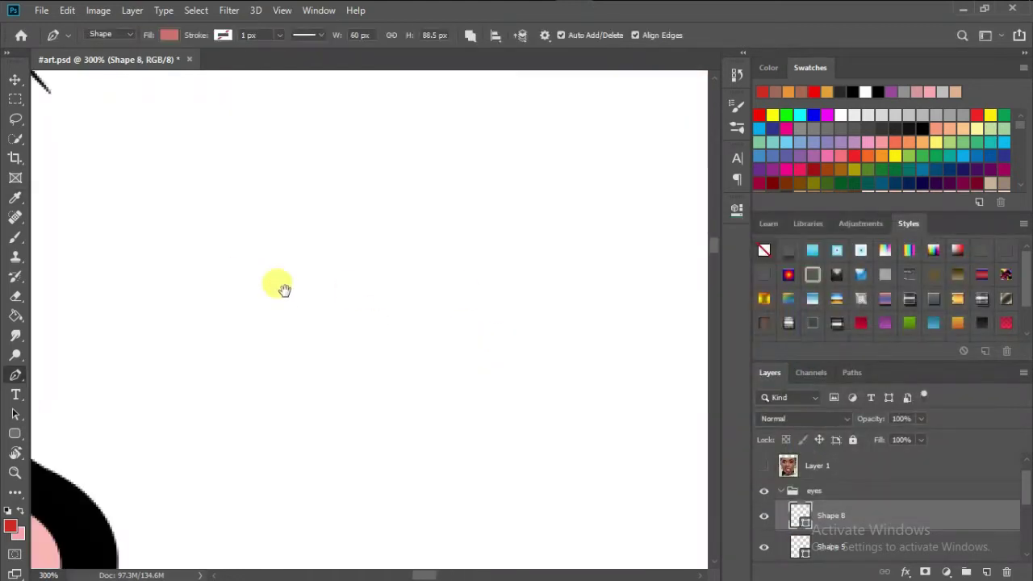
{"action": "scroll", "coordinate": [408, 297], "scroll_direction": "down", "scroll_amount": 3}
{"action": "left_click", "coordinate": [477, 383]}
{"action": "left_click", "coordinate": [503, 284]}
{"action": "left_click", "coordinate": [426, 230]}
{"action": "left_click", "coordinate": [365, 293]}
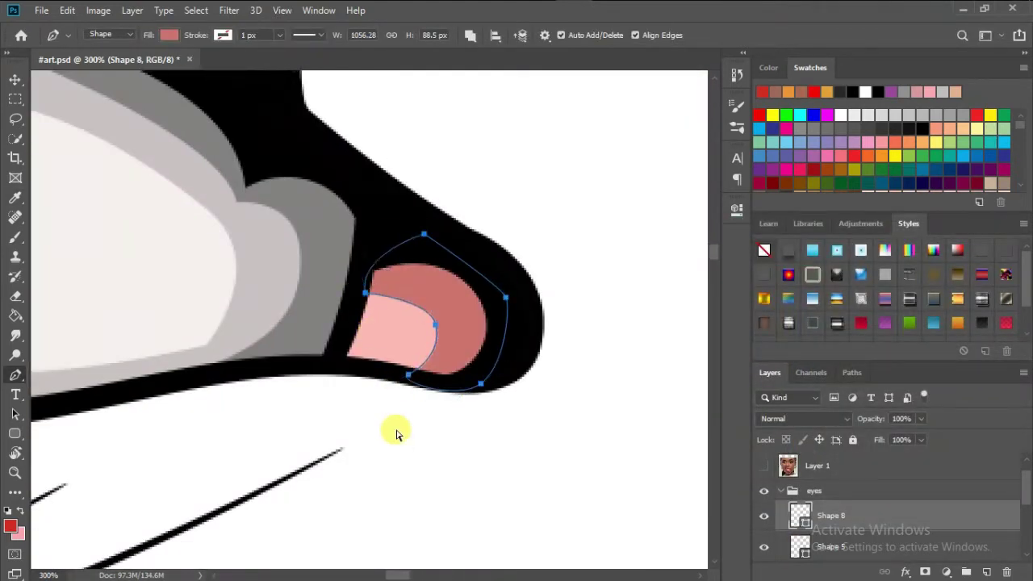
{"action": "key", "text": "ctrl+minus"}
{"action": "key", "text": "ctrl+minus"}
{"action": "key", "text": "ctrl+minus"}
{"action": "key", "text": "ctrl+plus"}
{"action": "key", "text": "ctrl+plus"}
{"action": "key", "text": "ctrl+plus"}
{"action": "left_click", "coordinate": [484, 266]}
{"action": "left_click", "coordinate": [422, 214]}
{"action": "left_click", "coordinate": [369, 272]}
- Trace another corner shading shape, fill it darker pink, and fit the face on screen
{"action": "scroll", "coordinate": [323, 334], "scroll_direction": "right", "scroll_amount": 5}
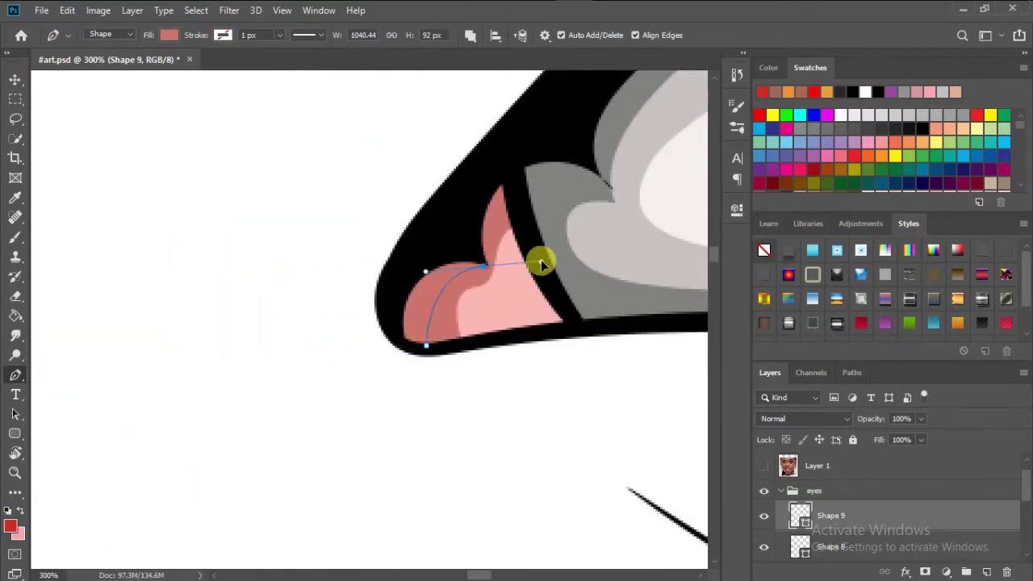
{"action": "left_click", "coordinate": [494, 165]}
{"action": "left_click", "coordinate": [422, 235]}
{"action": "left_click", "coordinate": [395, 280]}
{"action": "left_click", "coordinate": [392, 322]}
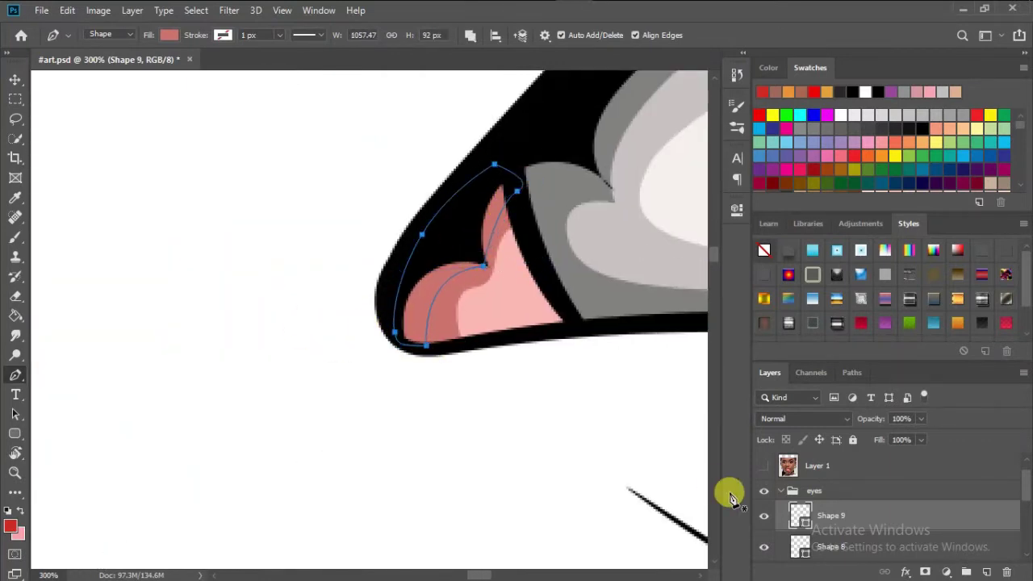
{"action": "double_click", "coordinate": [799, 515]}
{"action": "left_click_drag", "start_coordinate": [687, 309], "coordinate": [711, 326]}
{"action": "key", "text": "Return"}
{"action": "key", "text": "ctrl+minus"}
{"action": "key", "text": "ctrl+minus"}
{"action": "key", "text": "ctrl+minus"}
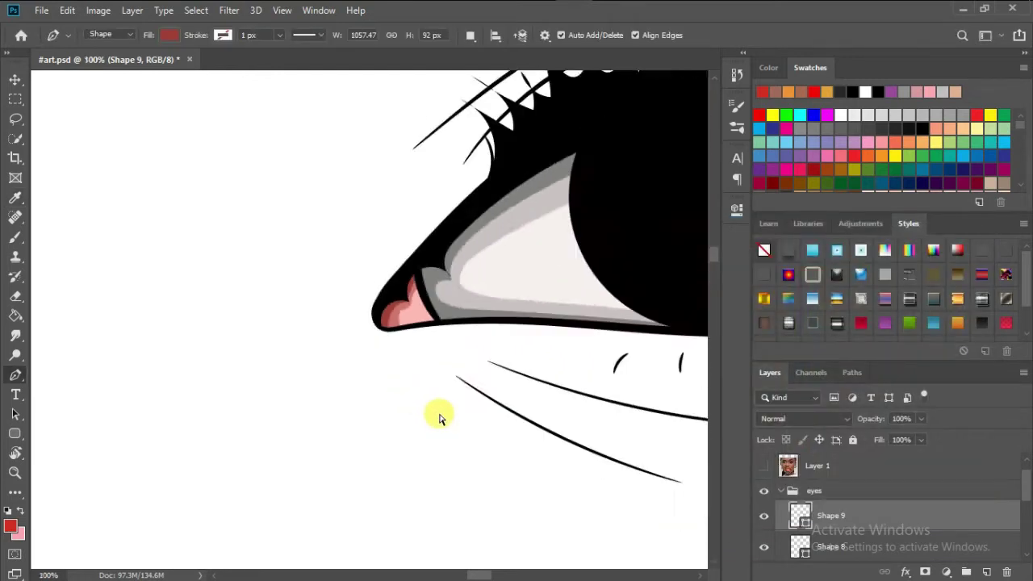
{"action": "key", "text": "ctrl+0"}
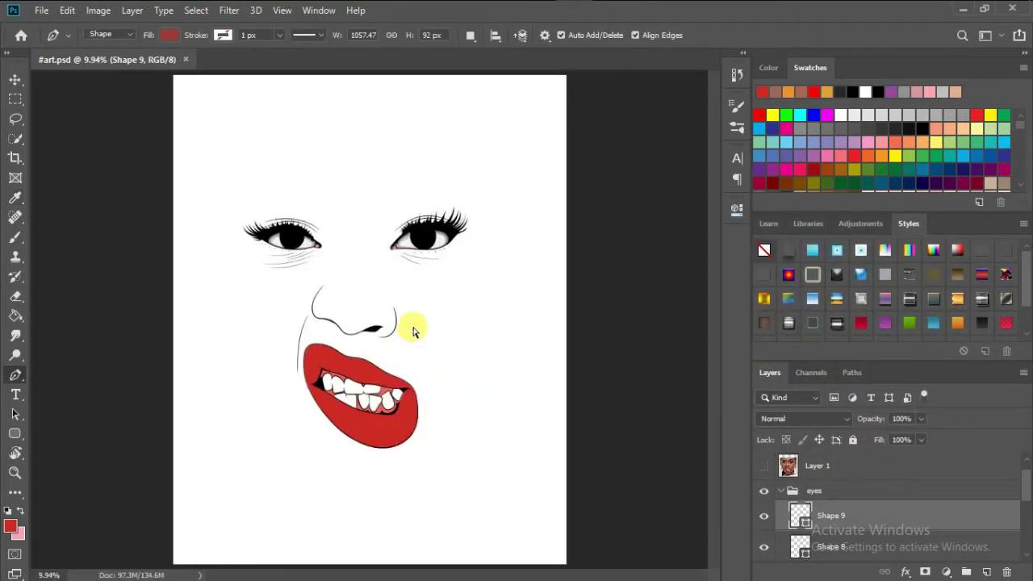
- Compare against the face photo and select the pink eye-corner shape layer
{"action": "left_click", "coordinate": [763, 466]}
{"action": "left_click", "coordinate": [764, 465]}
{"action": "left_click", "coordinate": [764, 466]}
{"action": "left_click", "coordinate": [847, 532]}
{"action": "scroll", "coordinate": [848, 533], "scroll_direction": "down", "scroll_amount": 1}
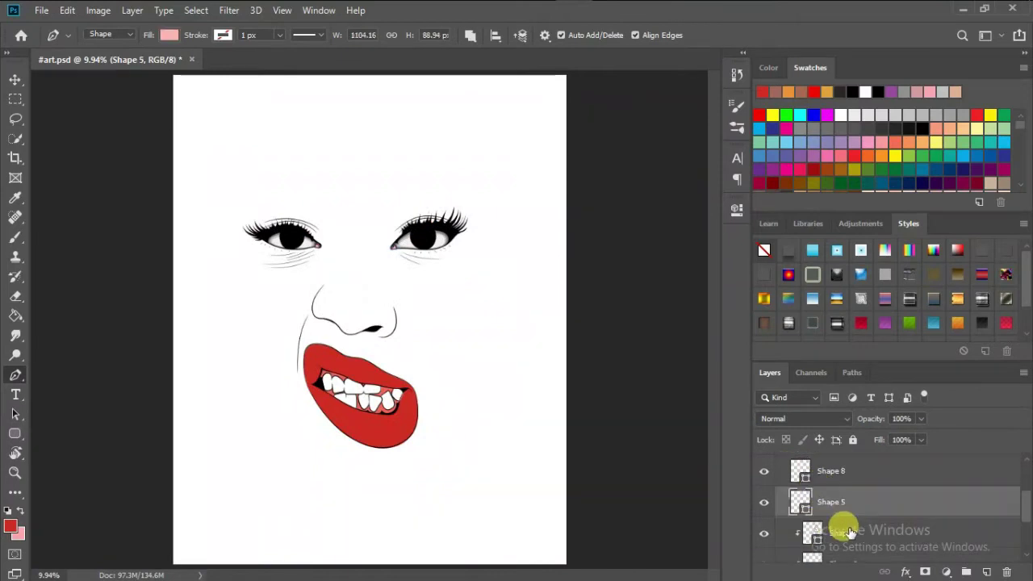
{"action": "scroll", "coordinate": [415, 334], "scroll_direction": "up", "scroll_amount": 3}
{"action": "scroll", "coordinate": [577, 334], "scroll_direction": "up", "scroll_amount": 2}
{"action": "scroll", "coordinate": [555, 315], "scroll_direction": "up", "scroll_amount": 2}
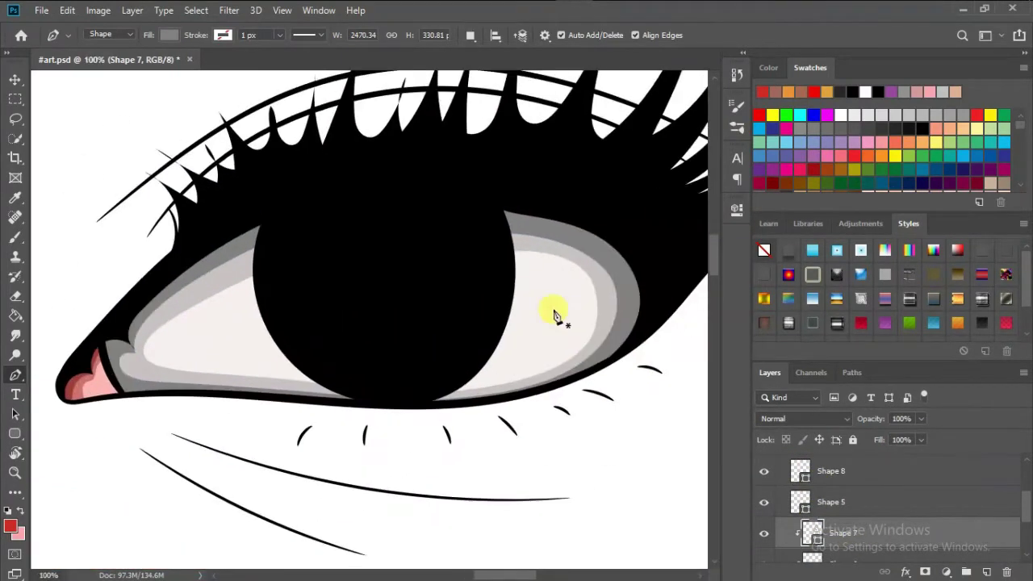
{"action": "scroll", "coordinate": [409, 301], "scroll_direction": "left", "scroll_amount": 3}
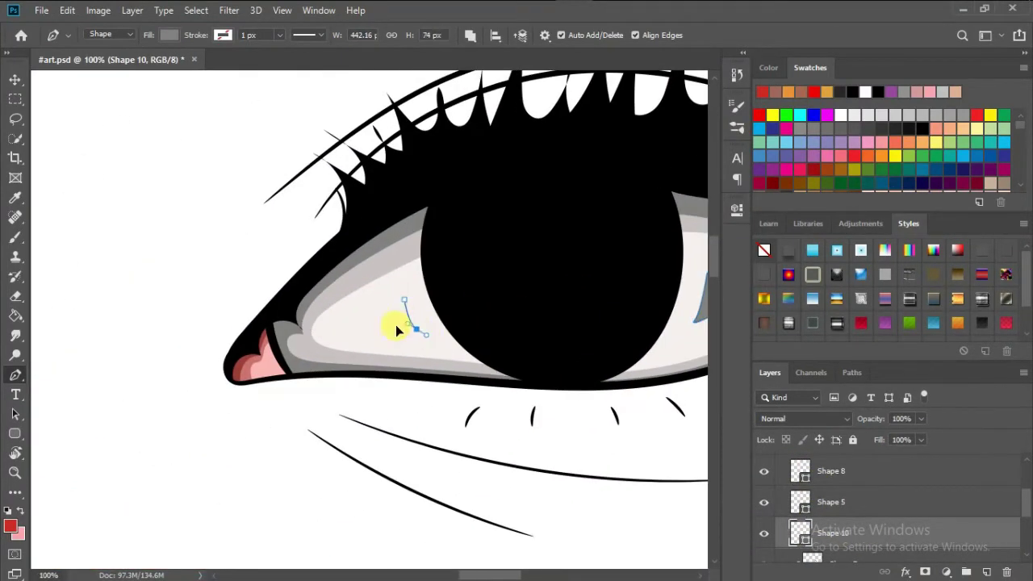
{"action": "scroll", "coordinate": [395, 303], "scroll_direction": "left", "scroll_amount": 10}
{"action": "scroll", "coordinate": [376, 299], "scroll_direction": "left", "scroll_amount": 3}
- Draw a small triangle highlight in the eye white, fill it white, and fit the view
{"action": "left_click", "coordinate": [365, 246]}
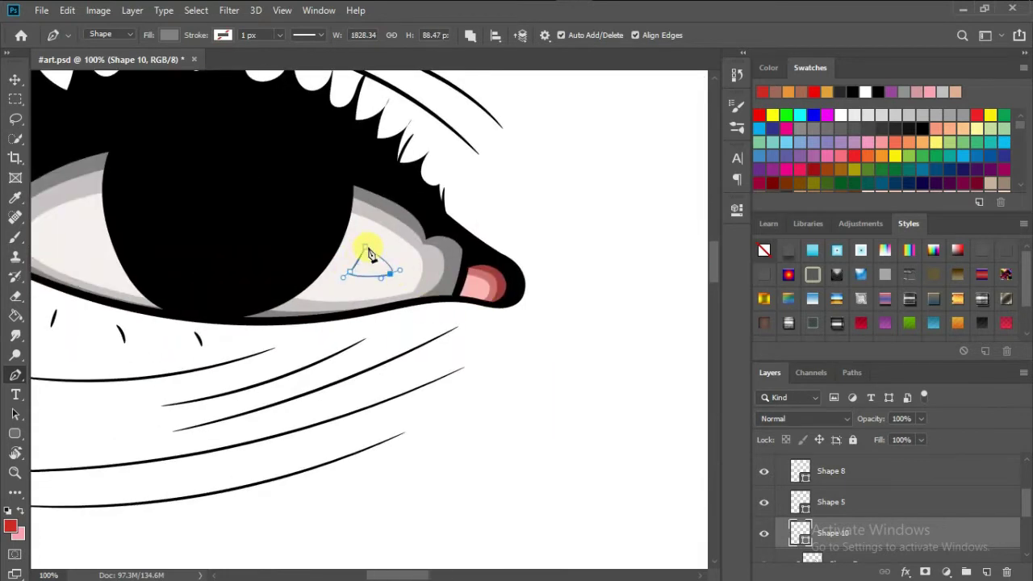
{"action": "left_click", "coordinate": [365, 247]}
{"action": "scroll", "coordinate": [347, 266], "scroll_direction": "left", "scroll_amount": 4}
{"action": "double_click", "coordinate": [799, 533]}
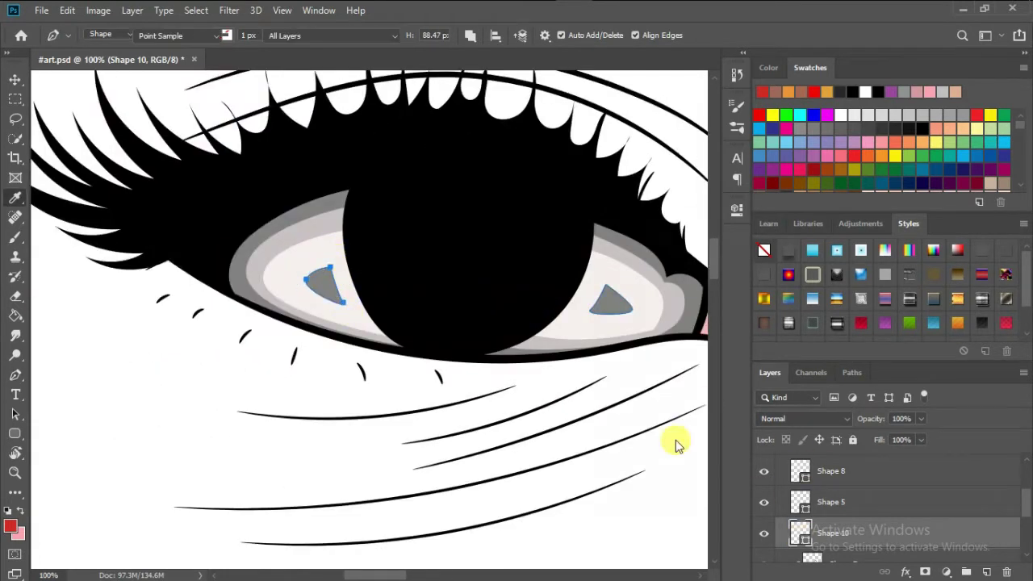
{"action": "left_click", "coordinate": [595, 265]}
{"action": "key", "text": "Return"}
{"action": "key", "text": "ctrl+minus"}
{"action": "key", "text": "ctrl+minus"}
{"action": "key", "text": "ctrl+minus"}
{"action": "key", "text": "ctrl+0"}
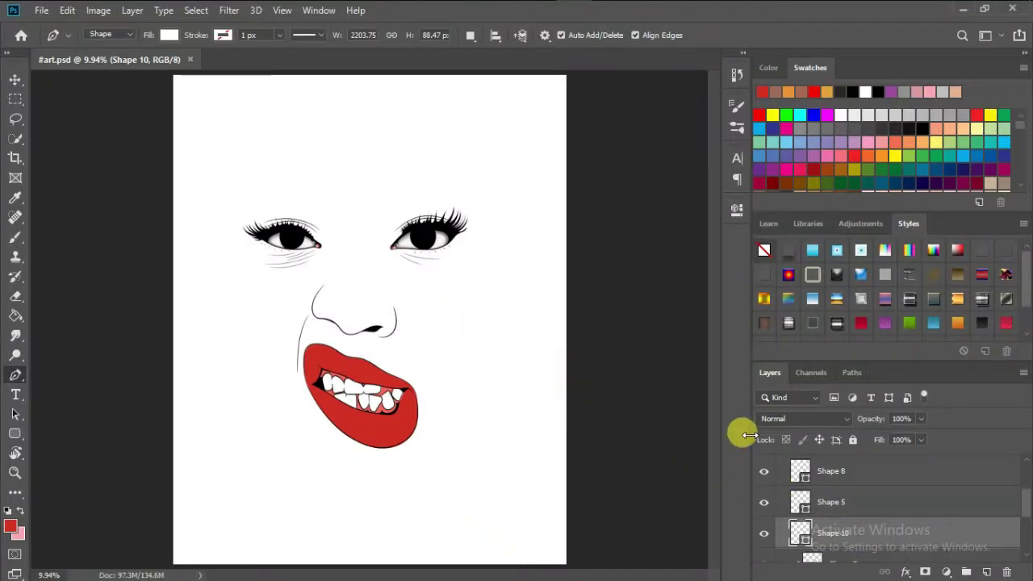
{"action": "scroll", "coordinate": [860, 529], "scroll_direction": "up", "scroll_amount": 5}
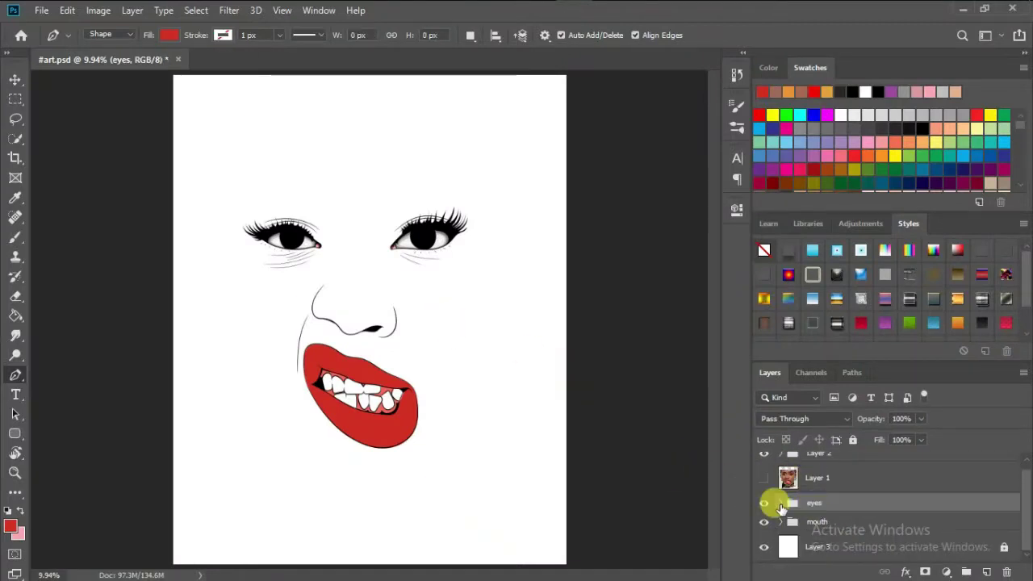
- Rename the Shape 2 layer to 'teeth' and select the lip shape layer
{"action": "left_click", "coordinate": [831, 529]}
{"action": "key", "text": "Return"}
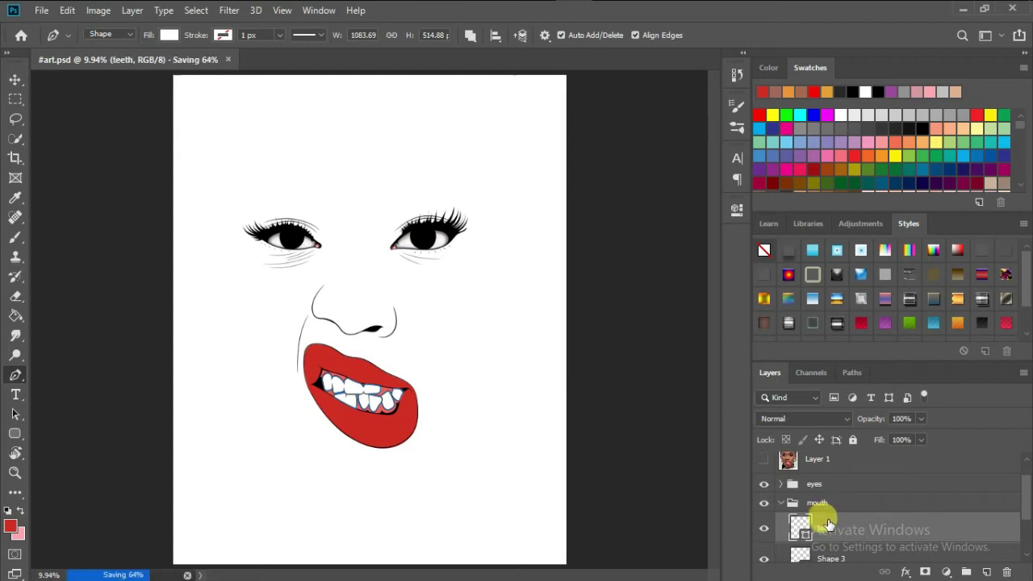
{"action": "scroll", "coordinate": [832, 532], "scroll_direction": "down", "scroll_amount": 2}
{"action": "left_click", "coordinate": [839, 547]}
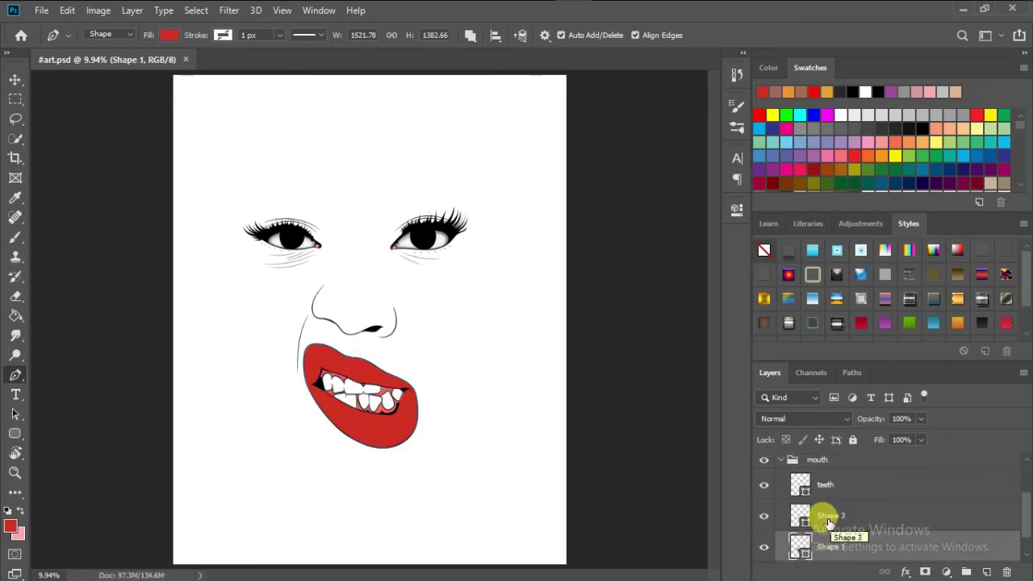
{"action": "left_click", "coordinate": [763, 484]}
{"action": "scroll", "coordinate": [480, 477], "scroll_direction": "up", "scroll_amount": 3}
{"action": "scroll", "coordinate": [393, 461], "scroll_direction": "up", "scroll_amount": 3}
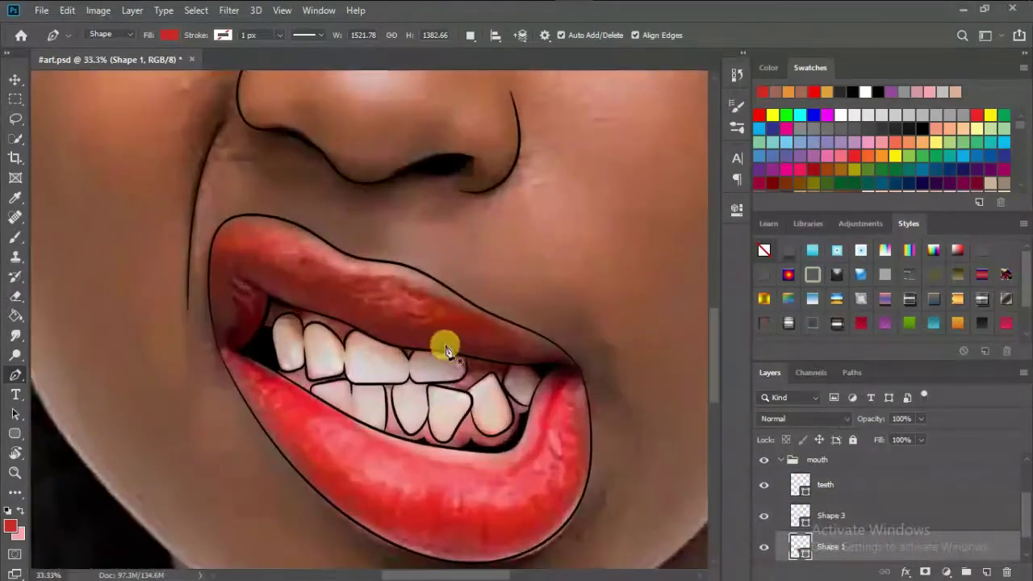
- Trace a new shape over the upper lip using the reference photo
{"action": "left_click", "coordinate": [240, 353]}
{"action": "left_click_drag", "start_coordinate": [388, 513], "coordinate": [449, 544]}
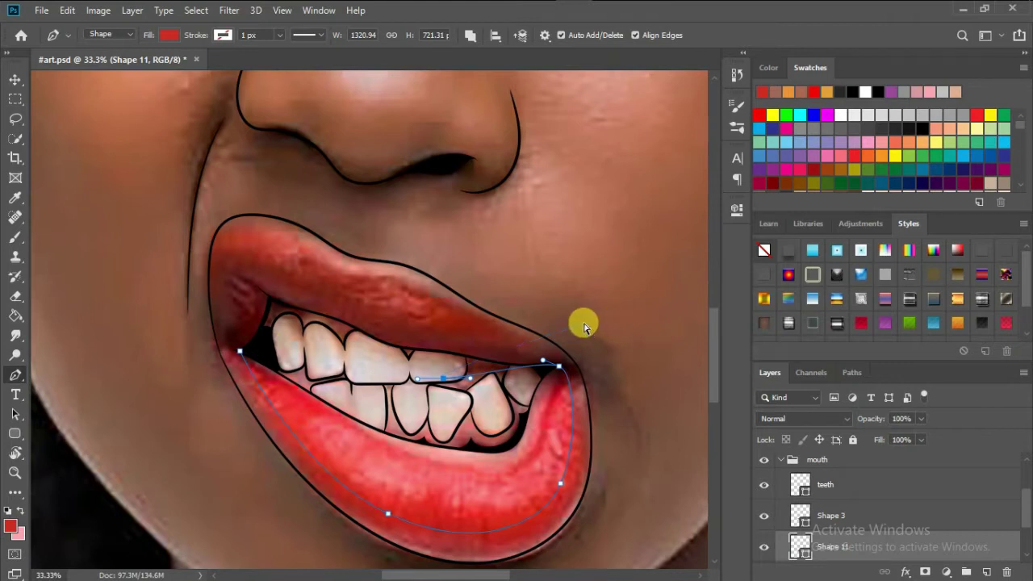
{"action": "left_click", "coordinate": [559, 325]}
{"action": "left_click_drag", "start_coordinate": [491, 394], "coordinate": [429, 397]}
{"action": "left_click", "coordinate": [200, 110]}
{"action": "left_click", "coordinate": [240, 129]}
{"action": "left_click", "coordinate": [254, 279]}
{"action": "left_click", "coordinate": [435, 187]}
{"action": "scroll", "coordinate": [767, 484], "scroll_direction": "up", "scroll_amount": 3}
{"action": "left_click", "coordinate": [764, 473]}
- Clip the upper-lip shape to the lips and fill it darker red ac1a14
{"action": "right_click", "coordinate": [823, 490]}
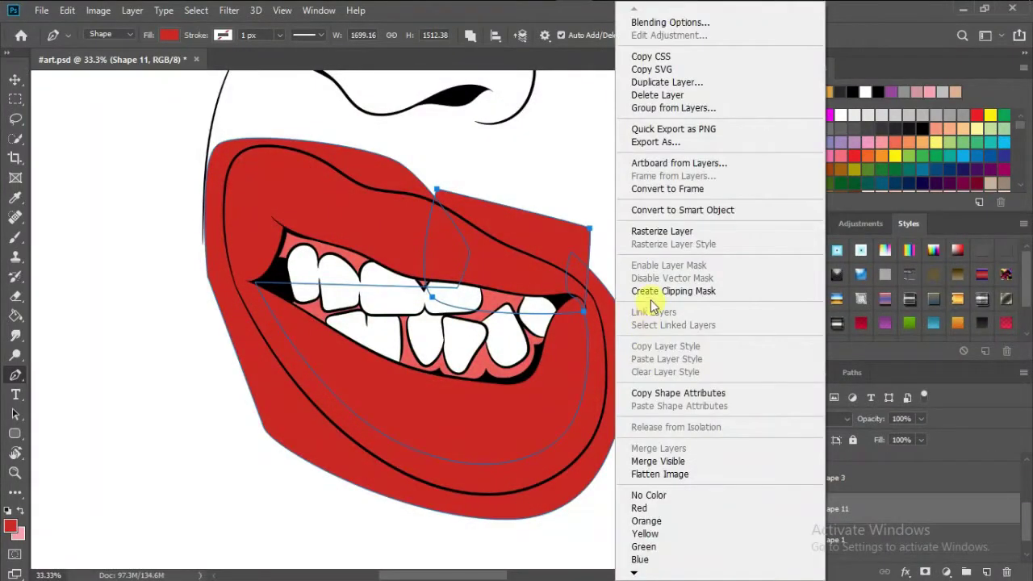
{"action": "left_click", "coordinate": [651, 296]}
{"action": "double_click", "coordinate": [799, 490]}
{"action": "left_click_drag", "start_coordinate": [760, 332], "coordinate": [763, 330]}
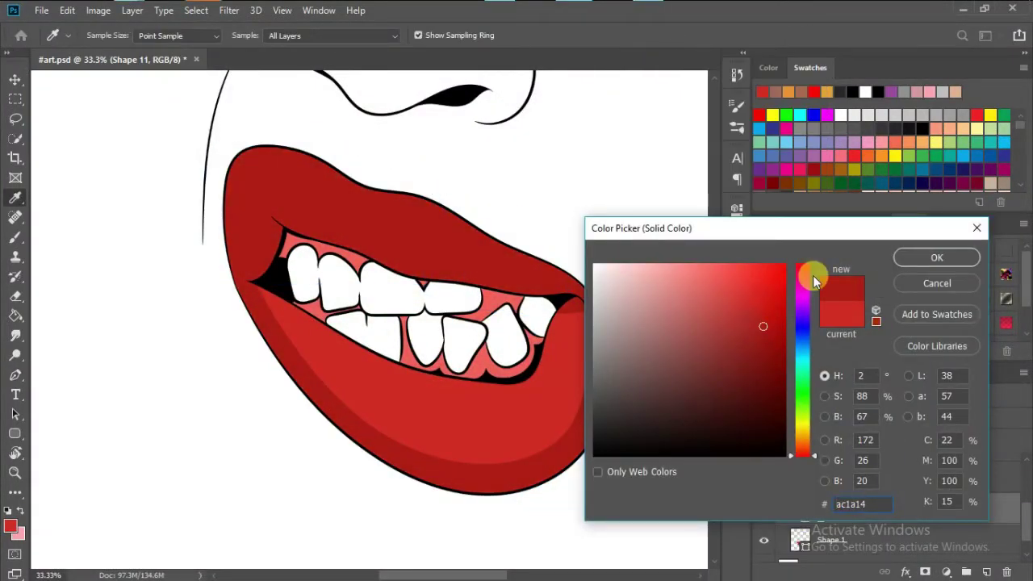
{"action": "key", "text": "Return"}
{"action": "scroll", "coordinate": [597, 455], "scroll_direction": "down", "scroll_amount": 4}
{"action": "scroll", "coordinate": [503, 307], "scroll_direction": "up", "scroll_amount": 4}
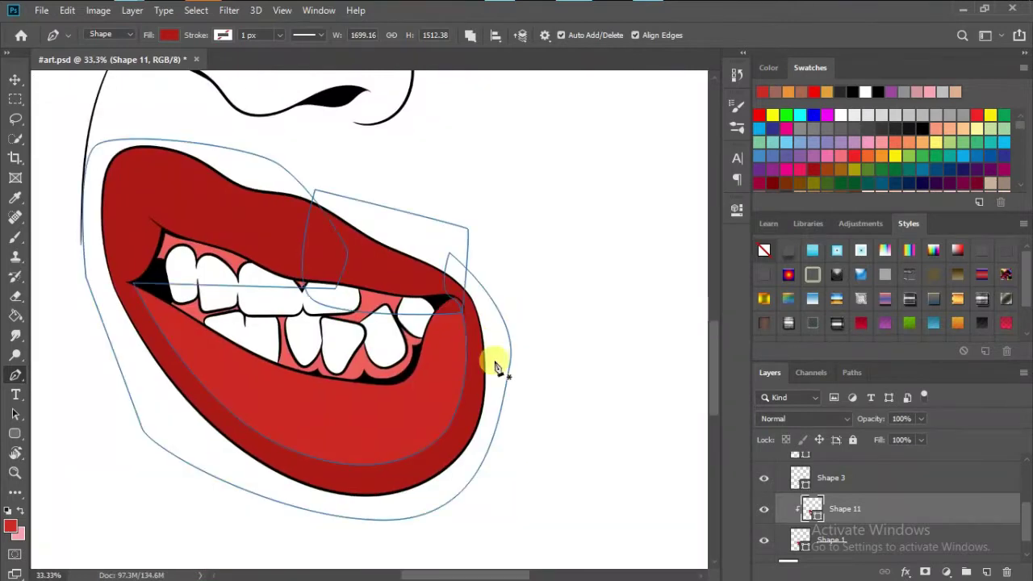
{"action": "scroll", "coordinate": [495, 366], "scroll_direction": "up", "scroll_amount": 2}
{"action": "left_click", "coordinate": [519, 299]}
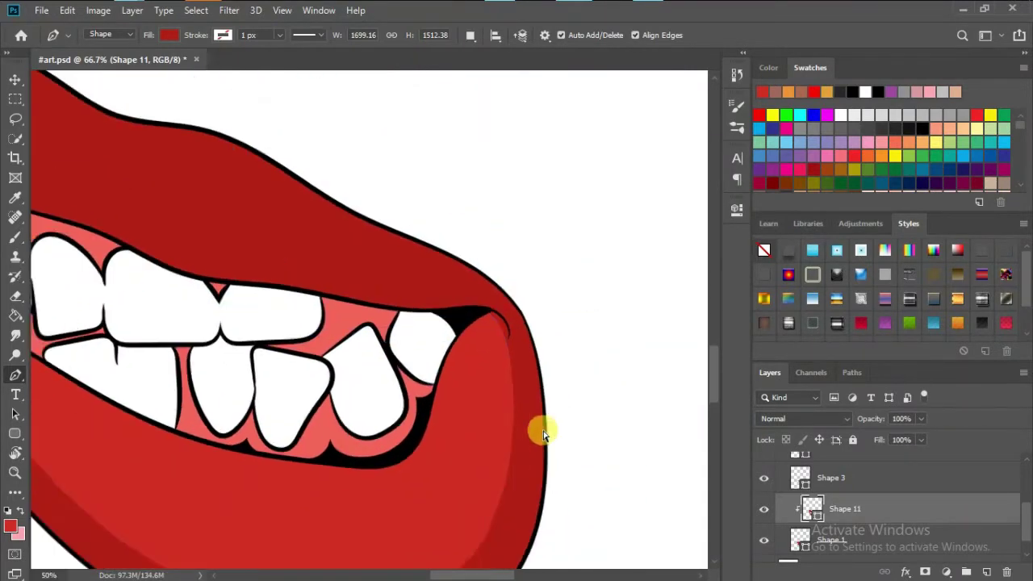
{"action": "key", "text": "ctrl+0"}
- Trace a new path along the lower lip's bottom and right edges over the photo
{"action": "scroll", "coordinate": [767, 494], "scroll_direction": "up", "scroll_amount": 3}
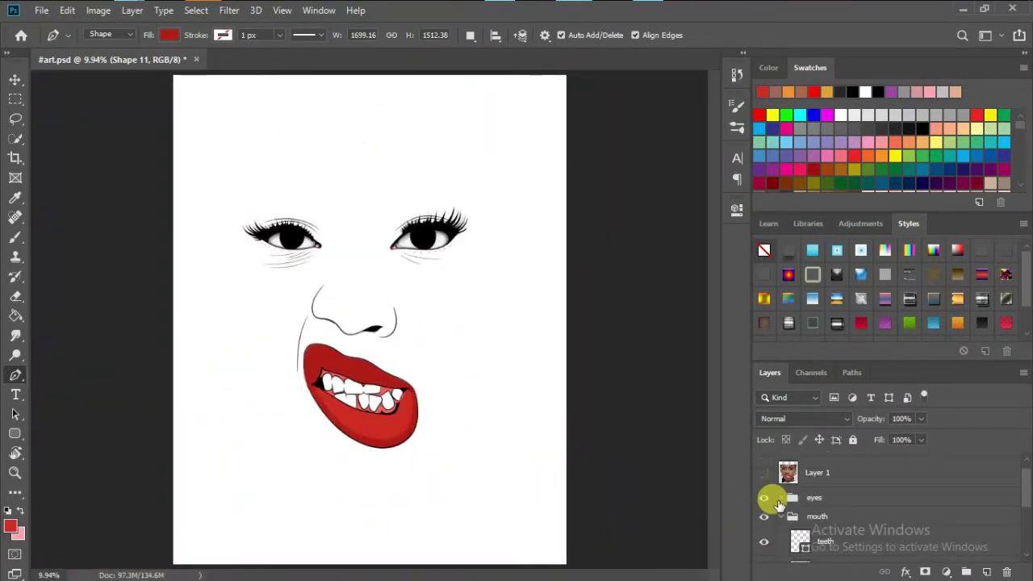
{"action": "left_click", "coordinate": [764, 473]}
{"action": "scroll", "coordinate": [302, 431], "scroll_direction": "up", "scroll_amount": 3}
{"action": "scroll", "coordinate": [299, 336], "scroll_direction": "up", "scroll_amount": 2}
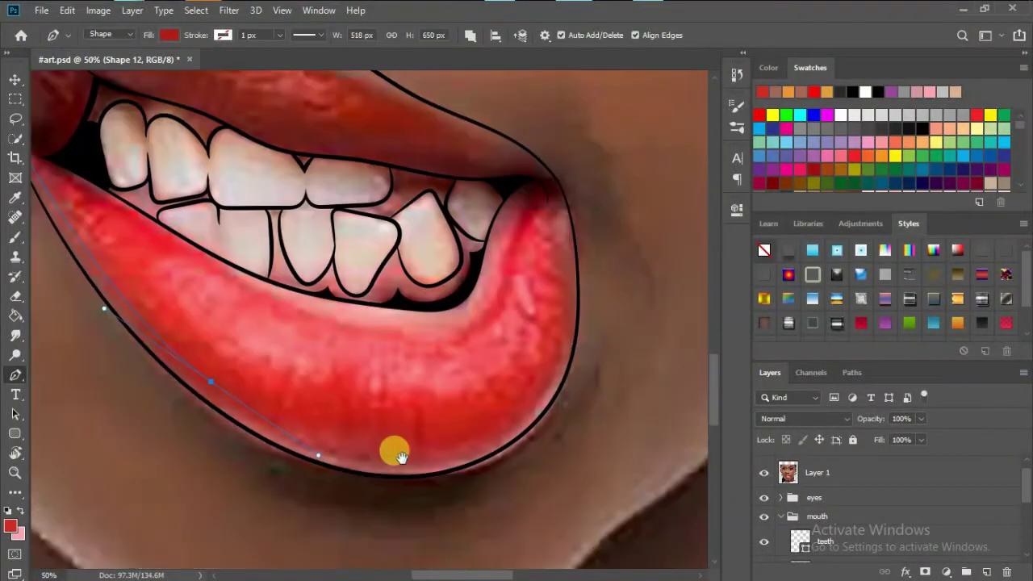
{"action": "left_click_drag", "start_coordinate": [481, 429], "coordinate": [534, 401]}
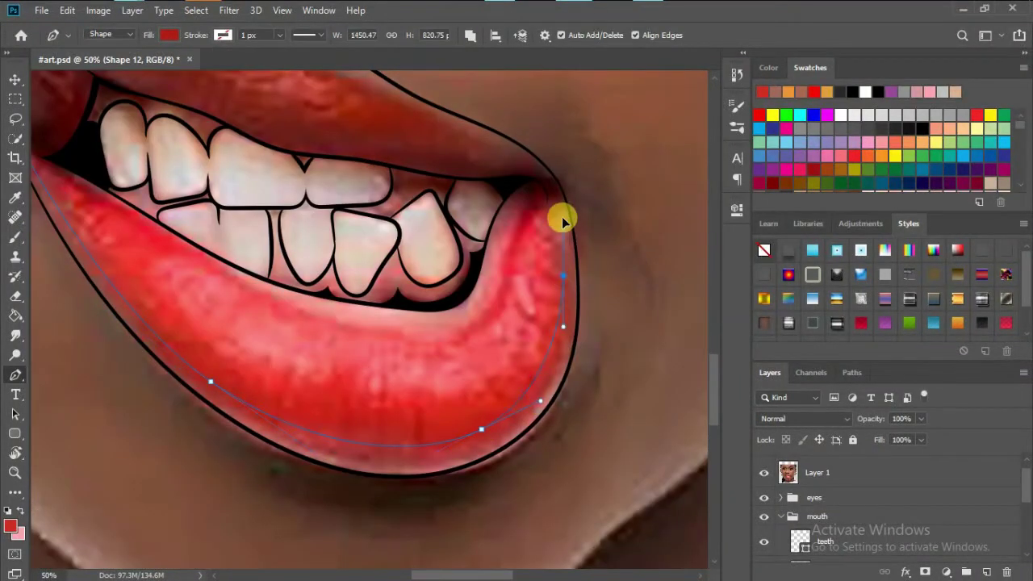
{"action": "left_click_drag", "start_coordinate": [536, 185], "coordinate": [583, 242]}
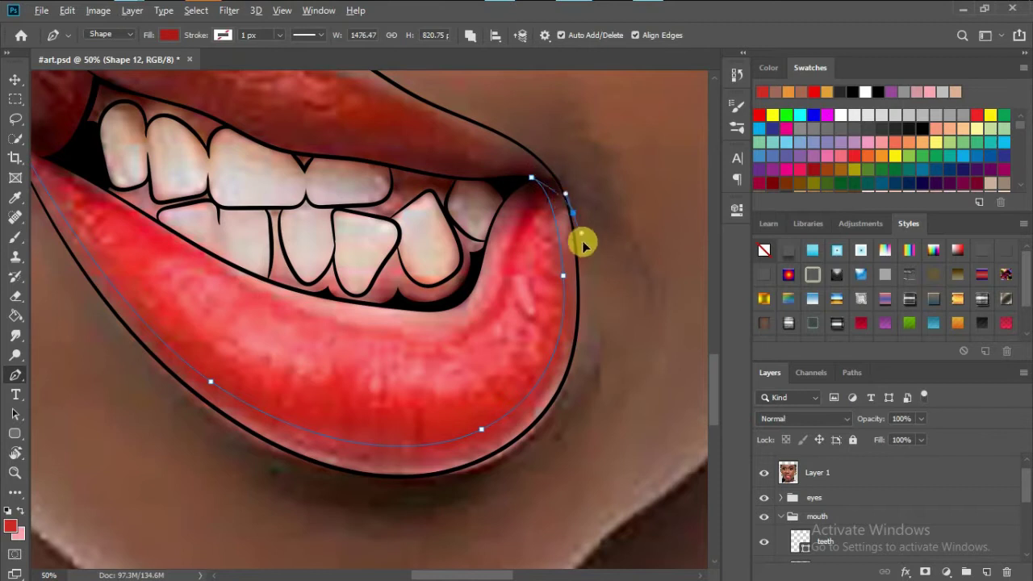
{"action": "scroll", "coordinate": [569, 419], "scroll_direction": "down", "scroll_amount": 2}
{"action": "scroll", "coordinate": [242, 283], "scroll_direction": "up", "scroll_amount": 3}
{"action": "left_click", "coordinate": [209, 200]}
{"action": "left_click", "coordinate": [764, 474]}
- Clip the lower-lip shape to the lips and fill it deep red #991611
{"action": "scroll", "coordinate": [521, 420], "scroll_direction": "down", "scroll_amount": 3}
{"action": "scroll", "coordinate": [795, 524], "scroll_direction": "down", "scroll_amount": 2}
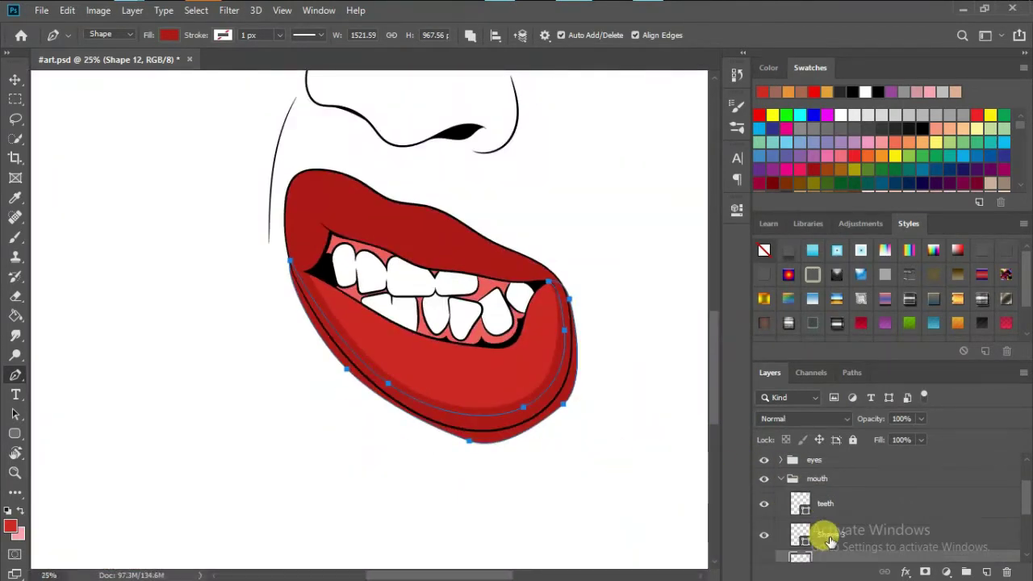
{"action": "right_click", "coordinate": [799, 529]}
{"action": "left_click", "coordinate": [670, 291]}
{"action": "double_click", "coordinate": [803, 530]}
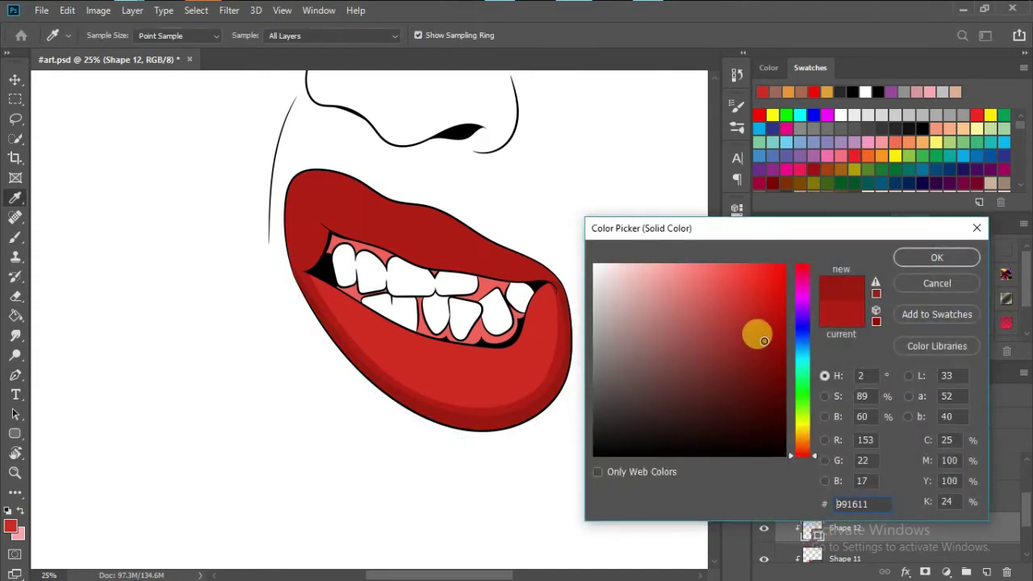
{"action": "key", "text": "Return"}
{"action": "scroll", "coordinate": [627, 381], "scroll_direction": "down", "scroll_amount": 1}
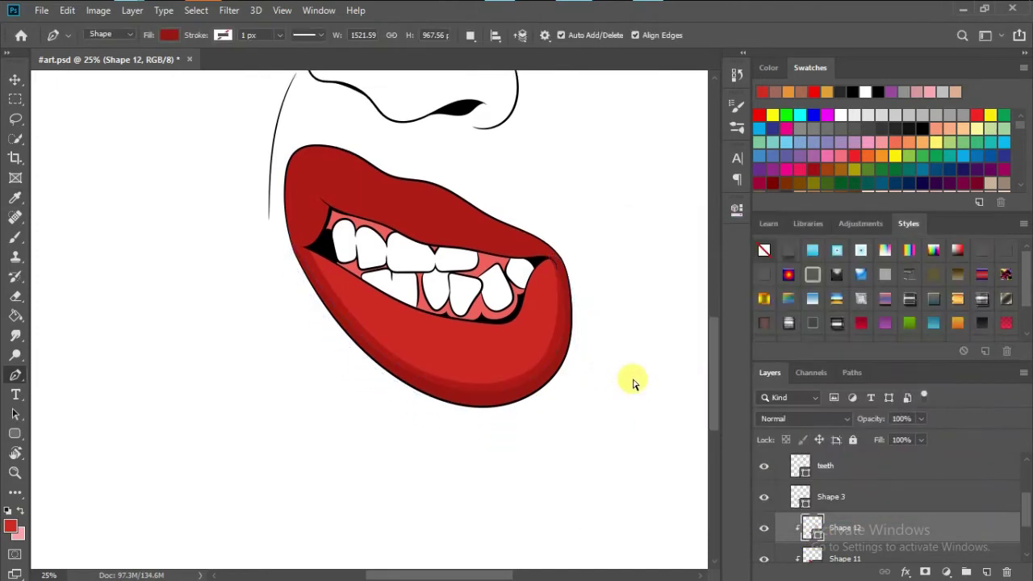
{"action": "scroll", "coordinate": [457, 443], "scroll_direction": "down", "scroll_amount": 1}
{"action": "scroll", "coordinate": [445, 327], "scroll_direction": "up", "scroll_amount": 2}
{"action": "scroll", "coordinate": [444, 327], "scroll_direction": "up", "scroll_amount": 2}
- Trace a new closed shadow shape along the lower lip's bottom and right edge
{"action": "left_click", "coordinate": [476, 247], "text": "ctrl"}
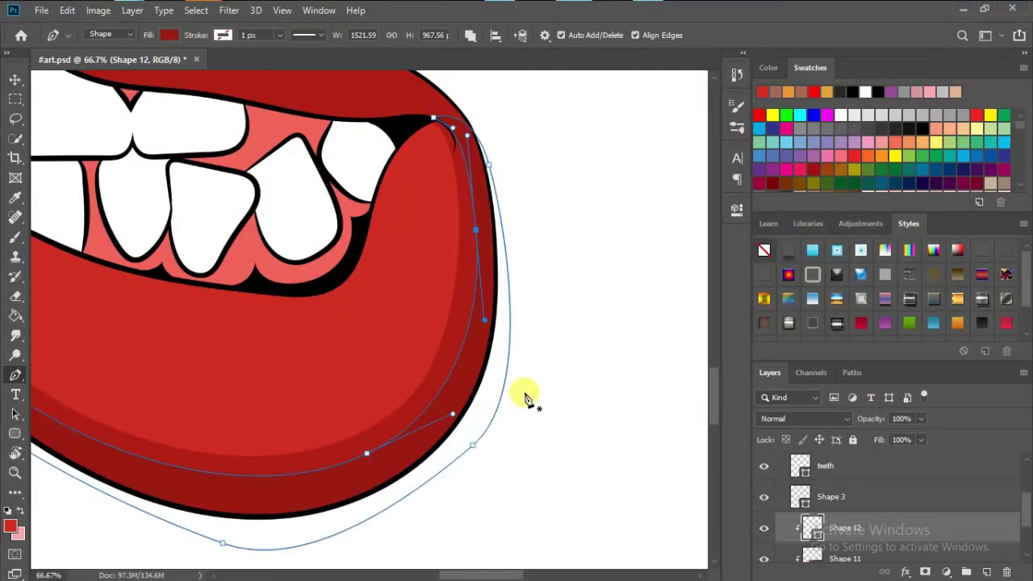
{"action": "key", "text": "Escape"}
{"action": "scroll", "coordinate": [312, 346], "scroll_direction": "down", "scroll_amount": 2}
{"action": "scroll", "coordinate": [342, 339], "scroll_direction": "left", "scroll_amount": 3}
{"action": "left_click", "coordinate": [342, 339]}
{"action": "left_click_drag", "start_coordinate": [432, 370], "coordinate": [574, 345]}
{"action": "scroll", "coordinate": [574, 345], "scroll_direction": "up", "scroll_amount": 1}
{"action": "scroll", "coordinate": [573, 345], "scroll_direction": "right", "scroll_amount": 2}
{"action": "scroll", "coordinate": [491, 226], "scroll_direction": "up", "scroll_amount": 1}
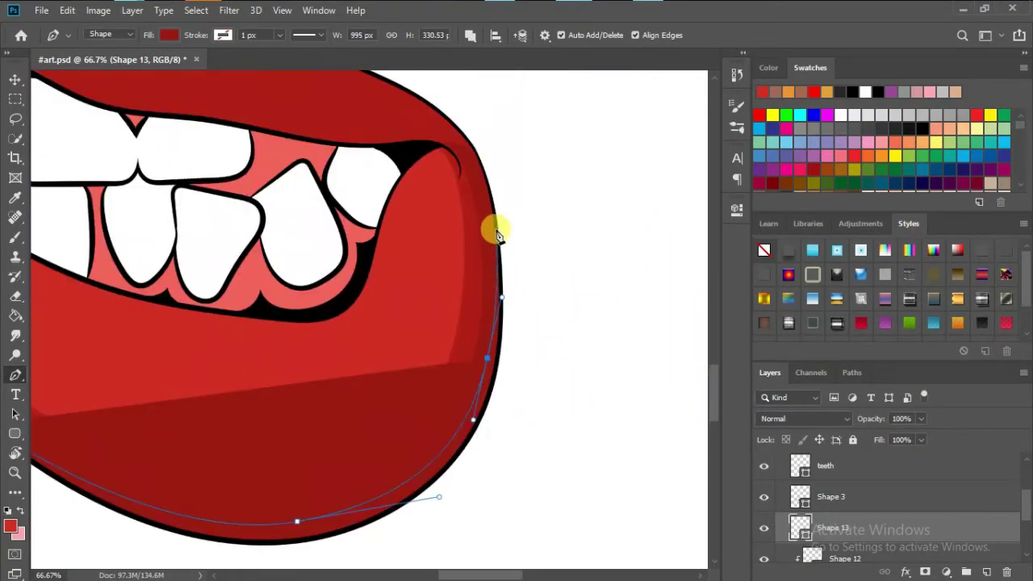
{"action": "left_click_drag", "start_coordinate": [492, 226], "coordinate": [492, 207]}
{"action": "scroll", "coordinate": [468, 382], "scroll_direction": "down", "scroll_amount": 2}
{"action": "scroll", "coordinate": [329, 410], "scroll_direction": "left", "scroll_amount": 2}
{"action": "left_click", "coordinate": [169, 300]}
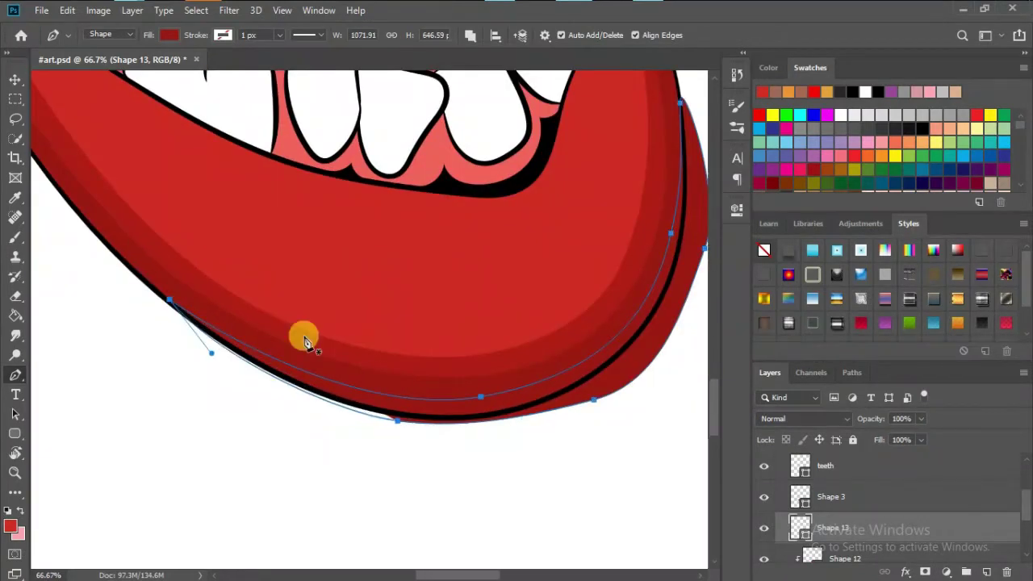
- Fill the shadow shape with deep red #7e0e09 and clip it to the lips
{"action": "double_click", "coordinate": [800, 527]}
{"action": "left_click", "coordinate": [770, 361]}
{"action": "left_click", "coordinate": [937, 257]}
{"action": "right_click", "coordinate": [868, 527]}
{"action": "left_click", "coordinate": [692, 291]}
- Fit the whole face in view and show the Layer 1 reference photo again
{"action": "key", "text": "ctrl+0"}
{"action": "scroll", "coordinate": [410, 472], "scroll_direction": "up", "scroll_amount": 2}
{"action": "scroll", "coordinate": [485, 461], "scroll_direction": "up", "scroll_amount": 2}
{"action": "key", "text": "ctrl+0"}
{"action": "scroll", "coordinate": [449, 341], "scroll_direction": "up", "scroll_amount": 3}
{"action": "scroll", "coordinate": [461, 369], "scroll_direction": "up", "scroll_amount": 3}
{"action": "scroll", "coordinate": [449, 265], "scroll_direction": "down", "scroll_amount": 1}
{"action": "key", "text": "ctrl+0"}
{"action": "scroll", "coordinate": [783, 496], "scroll_direction": "up", "scroll_amount": 2}
{"action": "scroll", "coordinate": [756, 464], "scroll_direction": "up", "scroll_amount": 2}
{"action": "left_click", "coordinate": [763, 454]}
{"action": "scroll", "coordinate": [420, 431], "scroll_direction": "up", "scroll_amount": 2}
{"action": "scroll", "coordinate": [458, 324], "scroll_direction": "up", "scroll_amount": 2}
- Trace a curved highlight band across the middle of the lower lip, then hide the photo
{"action": "scroll", "coordinate": [459, 324], "scroll_direction": "up", "scroll_amount": 1}
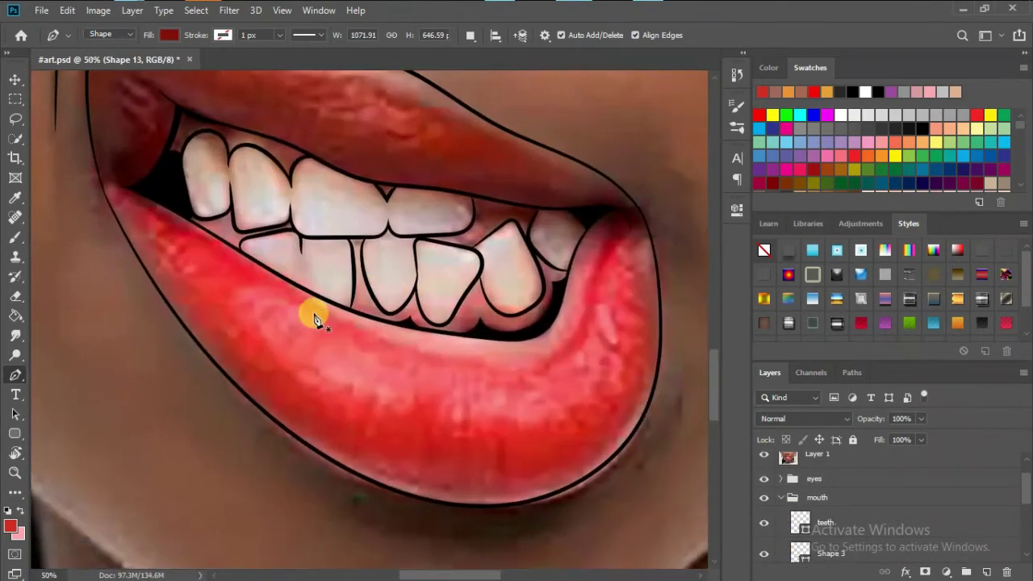
{"action": "left_click_drag", "start_coordinate": [395, 352], "coordinate": [251, 287]}
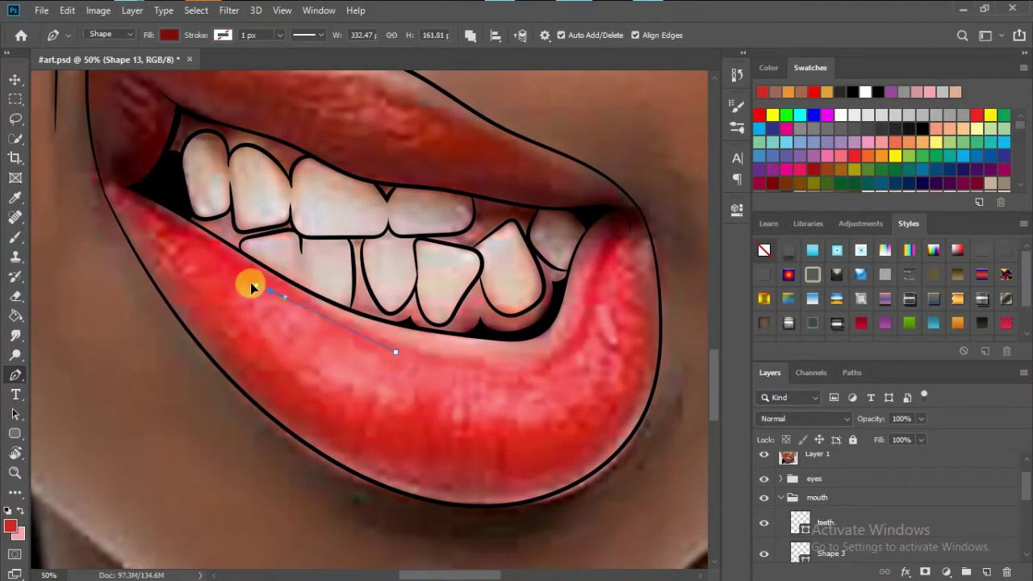
{"action": "left_click_drag", "start_coordinate": [621, 298], "coordinate": [615, 234]}
{"action": "left_click_drag", "start_coordinate": [517, 367], "coordinate": [471, 371]}
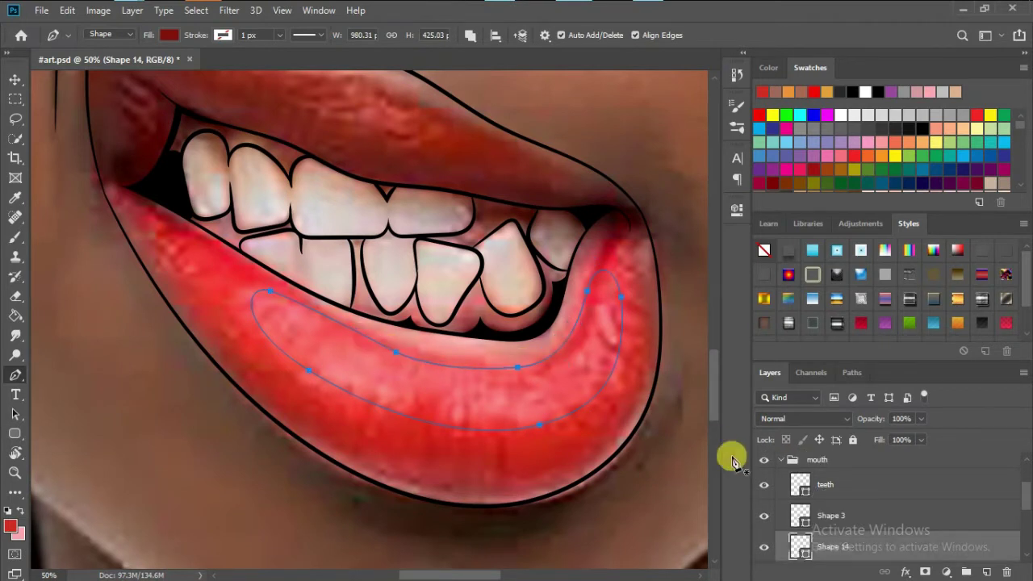
{"action": "scroll", "coordinate": [807, 500], "scroll_direction": "up", "scroll_amount": 3}
{"action": "left_click", "coordinate": [763, 472]}
- Fill the lower-lip highlight band with lighter red #db342e and deselect its path
{"action": "left_click", "coordinate": [620, 289], "text": "ctrl"}
{"action": "left_click", "coordinate": [396, 353], "text": "ctrl"}
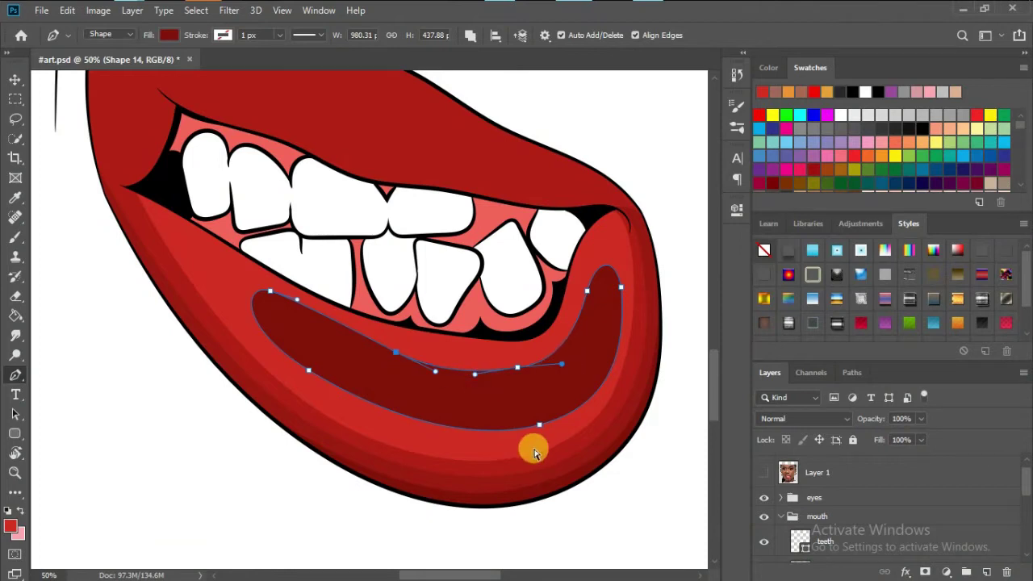
{"action": "double_click", "coordinate": [800, 546]}
{"action": "left_click_drag", "start_coordinate": [745, 286], "coordinate": [744, 290]}
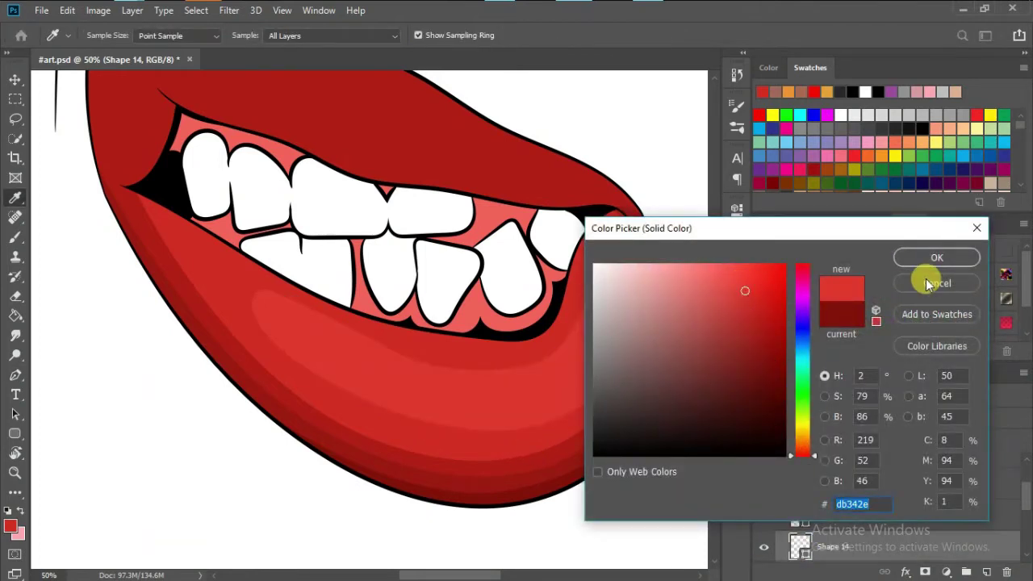
{"action": "left_click", "coordinate": [935, 258]}
{"action": "key", "text": "p"}
{"action": "scroll", "coordinate": [476, 448], "scroll_direction": "down", "scroll_amount": 3}
{"action": "scroll", "coordinate": [439, 330], "scroll_direction": "up", "scroll_amount": 3}
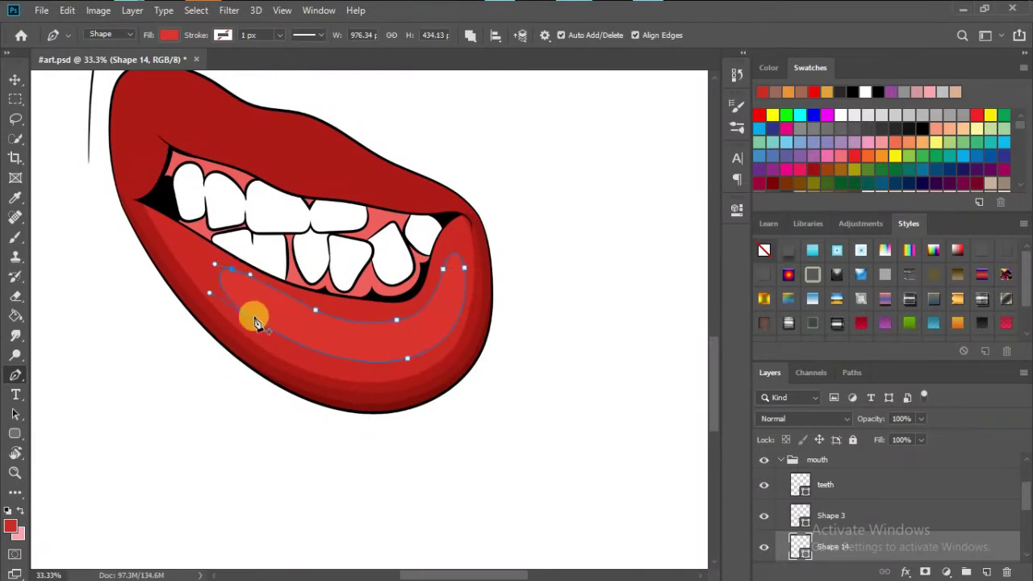
{"action": "left_click", "coordinate": [344, 325]}
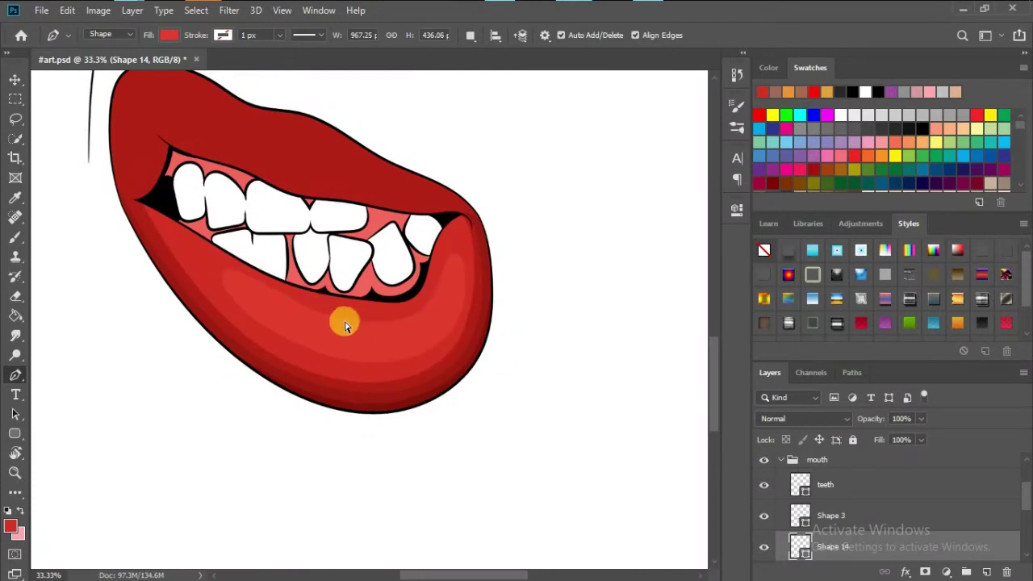
{"action": "scroll", "coordinate": [460, 364], "scroll_direction": "down", "scroll_amount": 2}
- Select the Shape 12 layer and show the reference photo underneath
{"action": "scroll", "coordinate": [470, 480], "scroll_direction": "down", "scroll_amount": 2}
{"action": "scroll", "coordinate": [415, 461], "scroll_direction": "up", "scroll_amount": 4}
{"action": "scroll", "coordinate": [855, 528], "scroll_direction": "down", "scroll_amount": 2}
{"action": "left_click", "coordinate": [847, 542]}
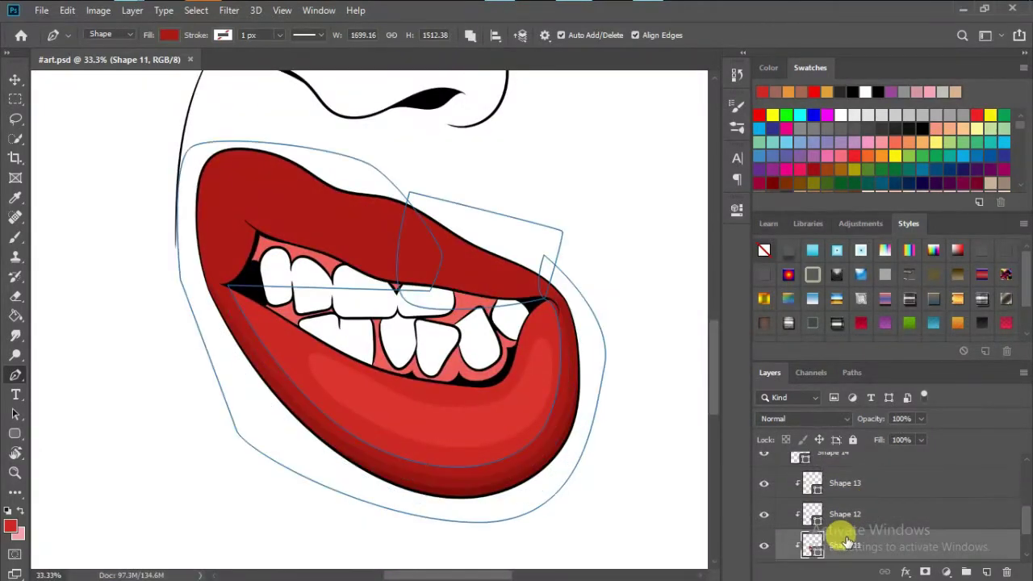
{"action": "left_click", "coordinate": [845, 515]}
{"action": "scroll", "coordinate": [847, 520], "scroll_direction": "up", "scroll_amount": 4}
{"action": "left_click", "coordinate": [764, 473]}
{"action": "scroll", "coordinate": [306, 351], "scroll_direction": "up", "scroll_amount": 1}
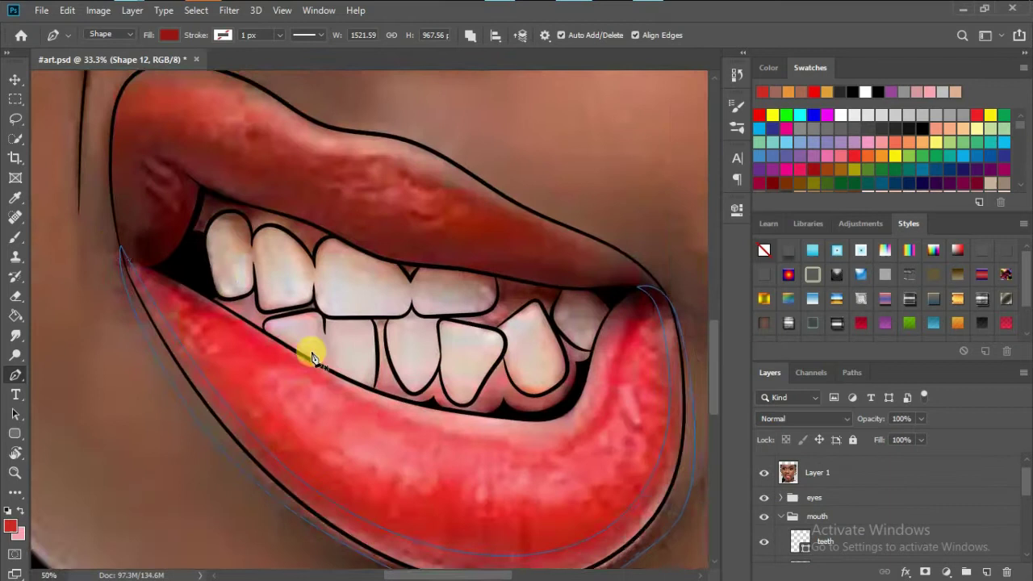
- Trace a closed darker red shadow outline around the upper lip's inner area
{"action": "left_click_drag", "start_coordinate": [162, 209], "coordinate": [186, 181]}
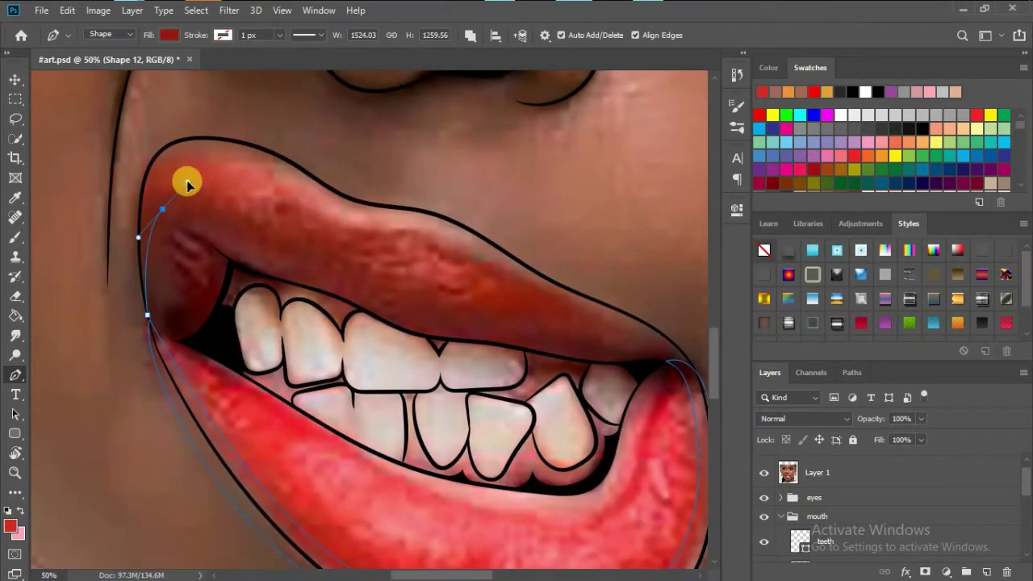
{"action": "left_click_drag", "start_coordinate": [571, 325], "coordinate": [633, 333]}
{"action": "scroll", "coordinate": [452, 332], "scroll_direction": "right", "scroll_amount": 3}
{"action": "left_click_drag", "start_coordinate": [515, 331], "coordinate": [537, 331]}
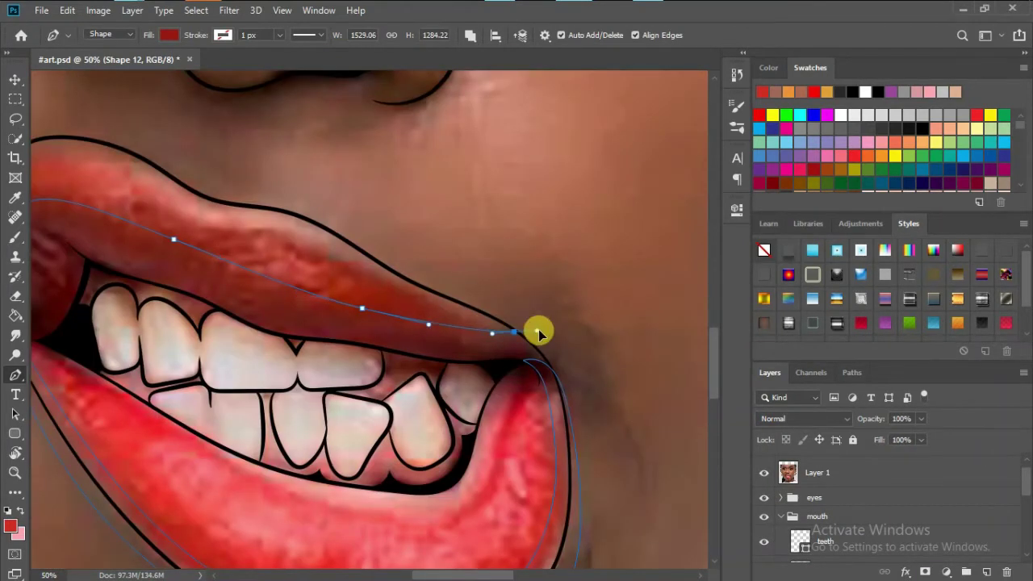
{"action": "left_click_drag", "start_coordinate": [552, 368], "coordinate": [577, 409]}
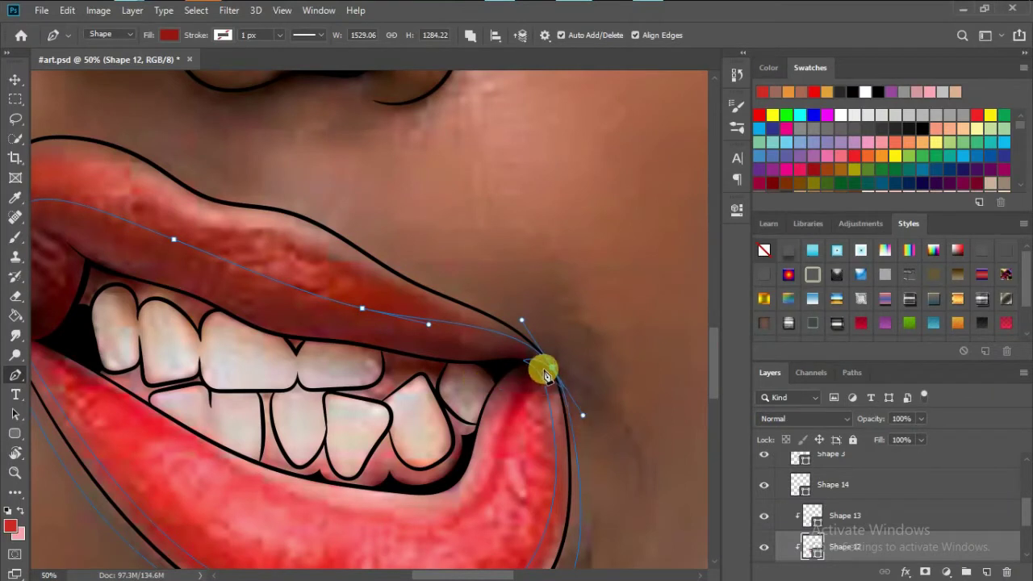
{"action": "scroll", "coordinate": [452, 376], "scroll_direction": "left", "scroll_amount": 3}
{"action": "left_click_drag", "start_coordinate": [179, 343], "coordinate": [172, 327]}
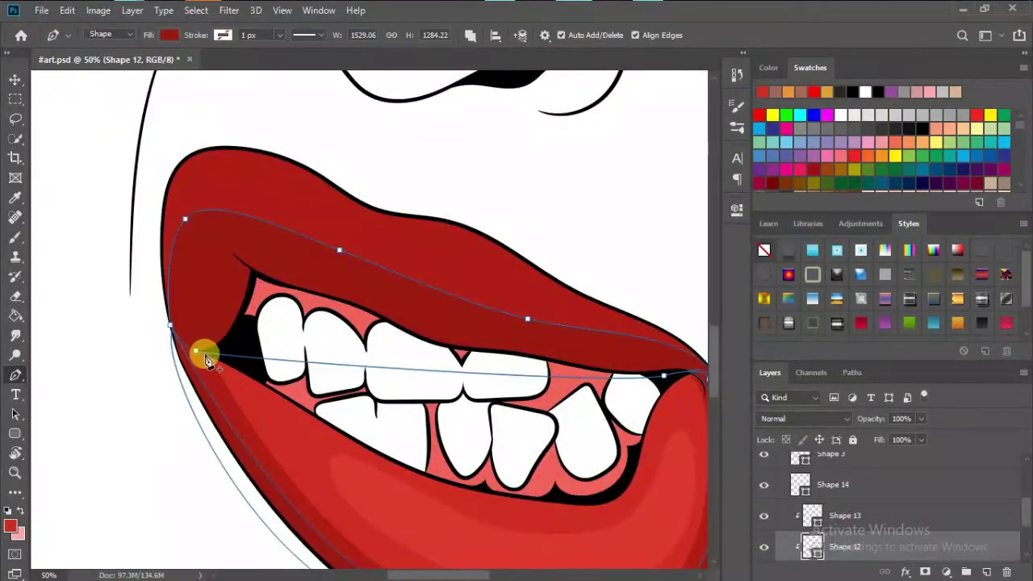
{"action": "key", "text": "ctrl+plus"}
{"action": "left_click_drag", "start_coordinate": [353, 344], "coordinate": [404, 414]}
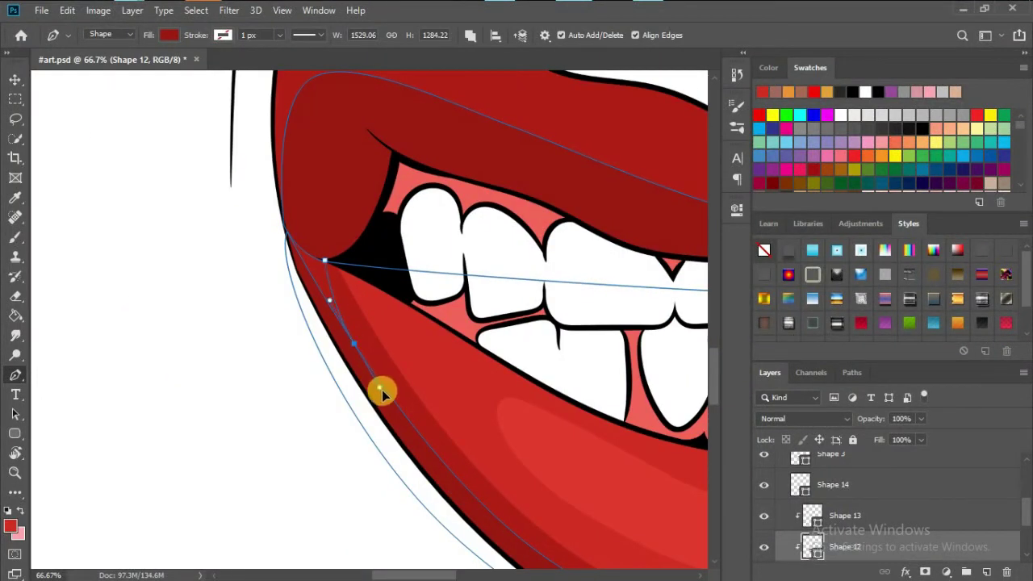
{"action": "left_click", "coordinate": [323, 260]}
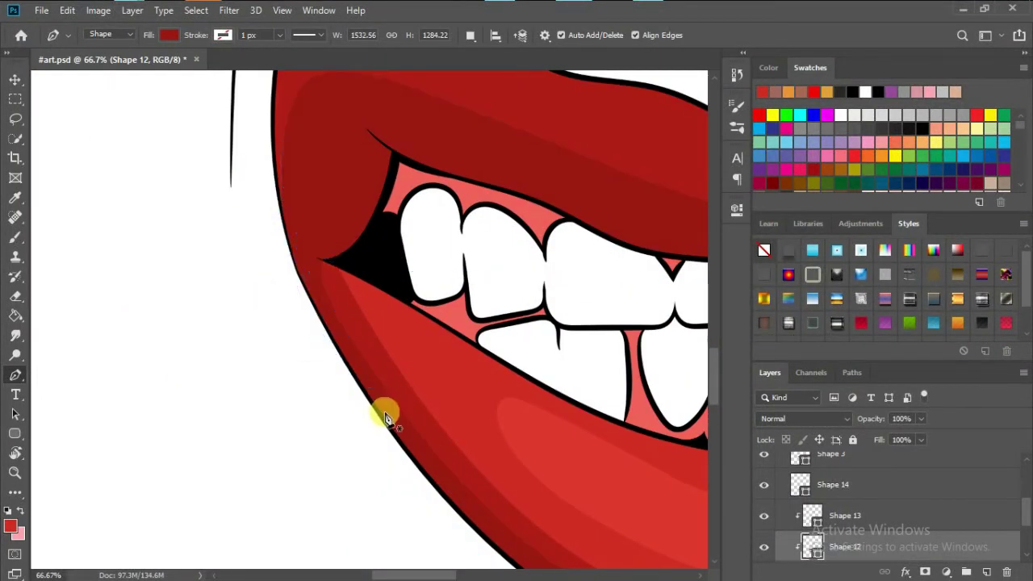
- Reshape the shadow's curves near the mouth corner and hide the path
{"action": "scroll", "coordinate": [383, 410], "scroll_direction": "down", "scroll_amount": 5}
{"action": "scroll", "coordinate": [309, 449], "scroll_direction": "up", "scroll_amount": 2}
{"action": "scroll", "coordinate": [309, 448], "scroll_direction": "up", "scroll_amount": 2}
{"action": "scroll", "coordinate": [487, 387], "scroll_direction": "up", "scroll_amount": 2}
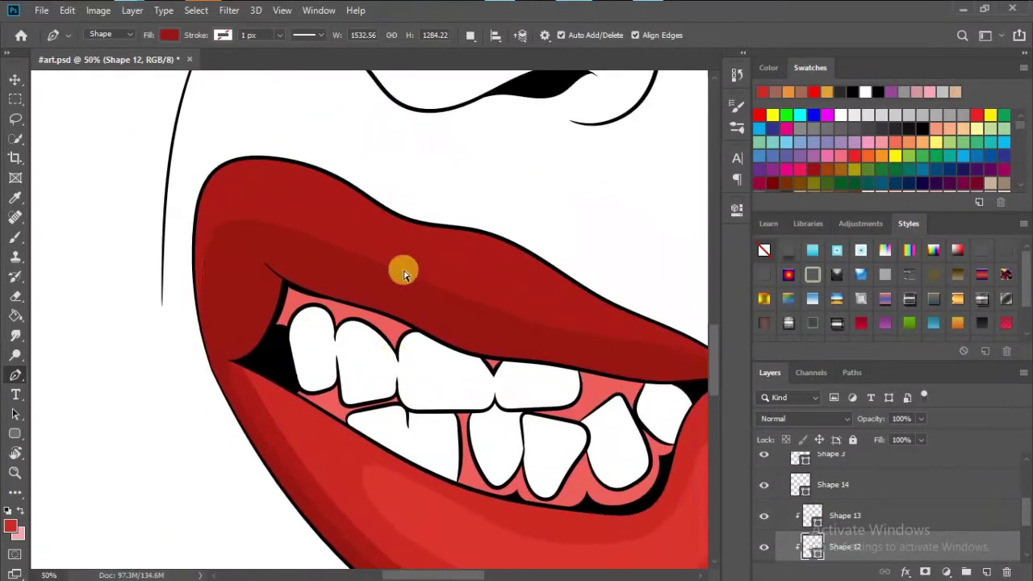
{"action": "left_click_drag", "start_coordinate": [241, 203], "coordinate": [259, 191]}
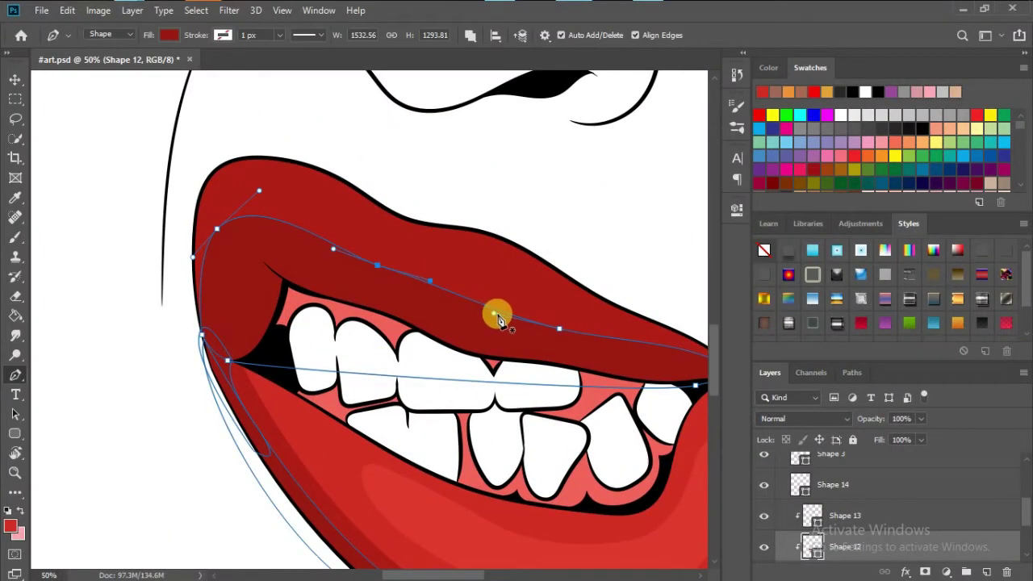
{"action": "left_click_drag", "start_coordinate": [626, 344], "coordinate": [651, 365]}
{"action": "left_click", "coordinate": [622, 281]}
{"action": "left_click", "coordinate": [528, 299]}
{"action": "key", "text": "Escape"}
- Fit the page in view, select Shape 13, and briefly check the reference photo
{"action": "key", "text": "ctrl+0"}
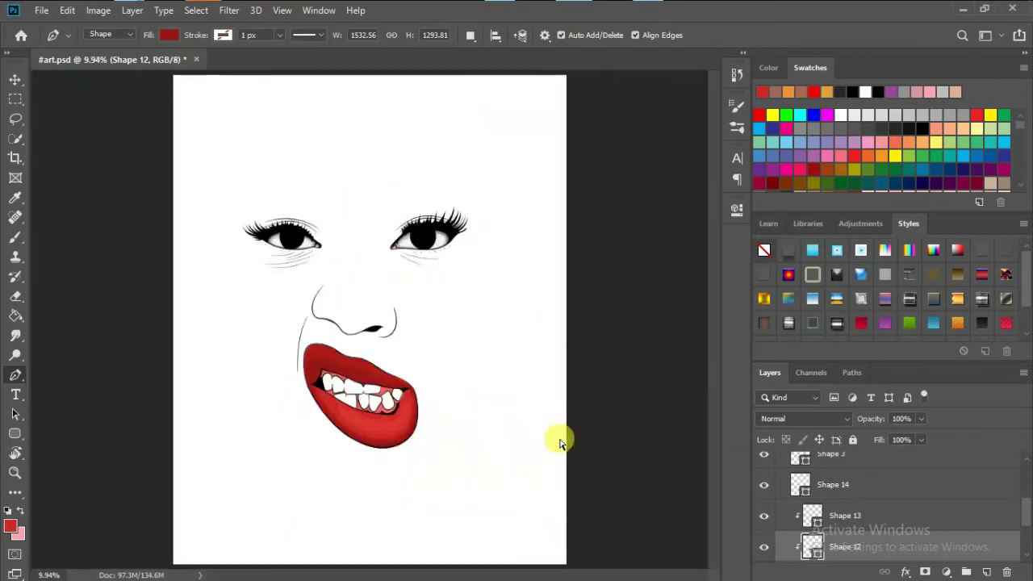
{"action": "left_click", "coordinate": [839, 515]}
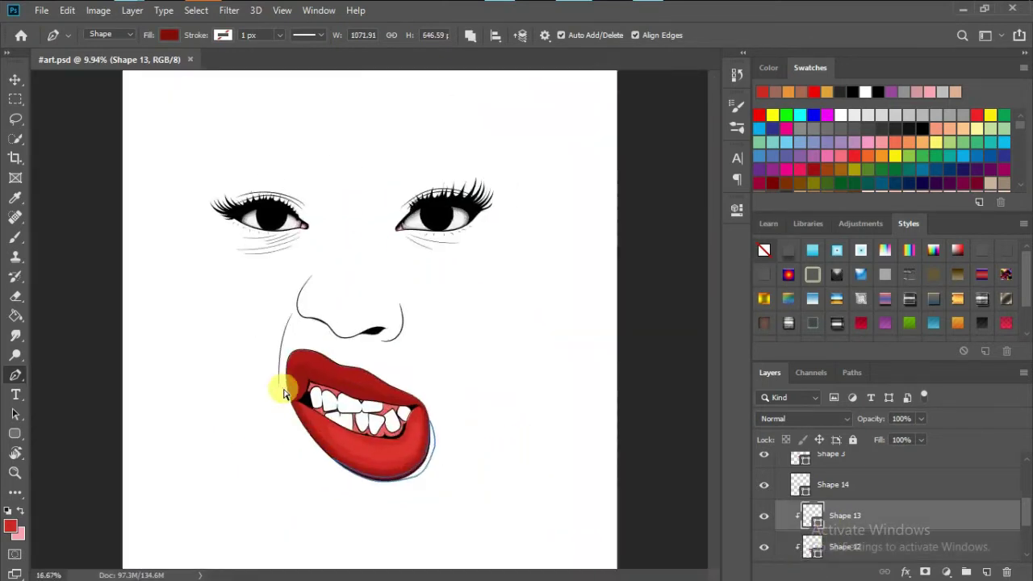
{"action": "scroll", "coordinate": [315, 384], "scroll_direction": "up", "scroll_amount": 6}
{"action": "left_click", "coordinate": [763, 487]}
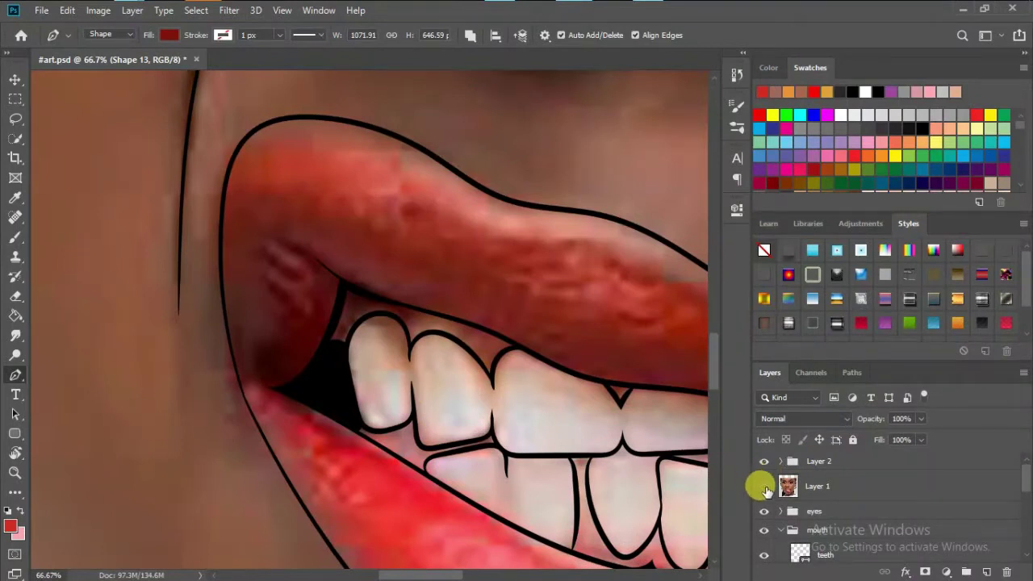
{"action": "left_click", "coordinate": [763, 486]}
- Trace a closed dark red band along the inner upper lip, corner to corner above the teeth
{"action": "left_click_drag", "start_coordinate": [284, 242], "coordinate": [315, 231]}
{"action": "mouse_move", "coordinate": [410, 282]}
{"action": "left_mouse_down"}
{"action": "mouse_move", "coordinate": [475, 301]}
{"action": "mouse_move", "coordinate": [218, 254]}
{"action": "left_mouse_up"}
{"action": "mouse_move", "coordinate": [327, 301]}
{"action": "left_mouse_down"}
{"action": "mouse_move", "coordinate": [378, 322]}
{"action": "mouse_move", "coordinate": [334, 299]}
{"action": "left_mouse_up"}
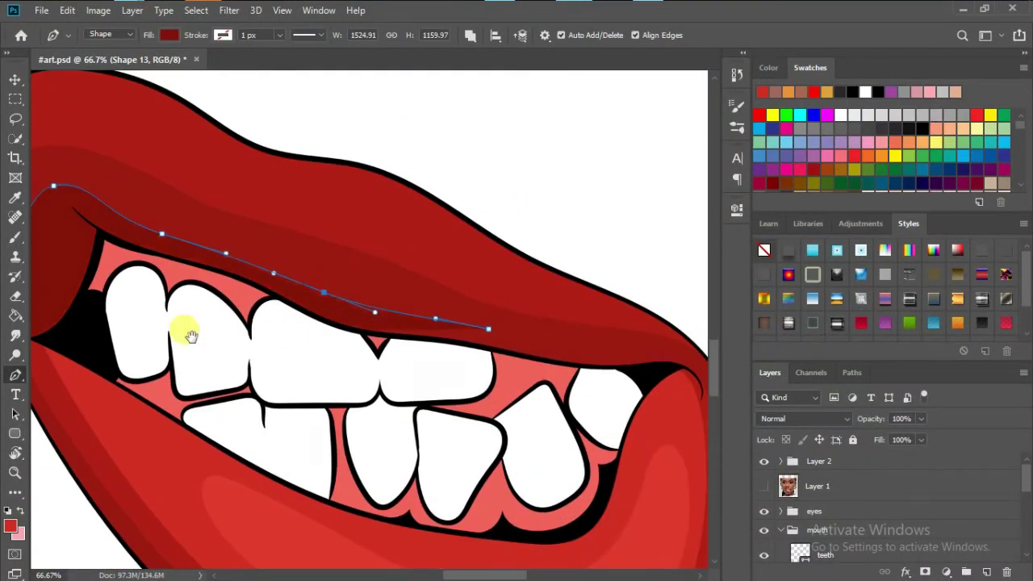
{"action": "scroll", "coordinate": [242, 322], "scroll_direction": "right", "scroll_amount": 5}
{"action": "left_click_drag", "start_coordinate": [364, 349], "coordinate": [399, 349]}
{"action": "left_click_drag", "start_coordinate": [454, 421], "coordinate": [465, 479]}
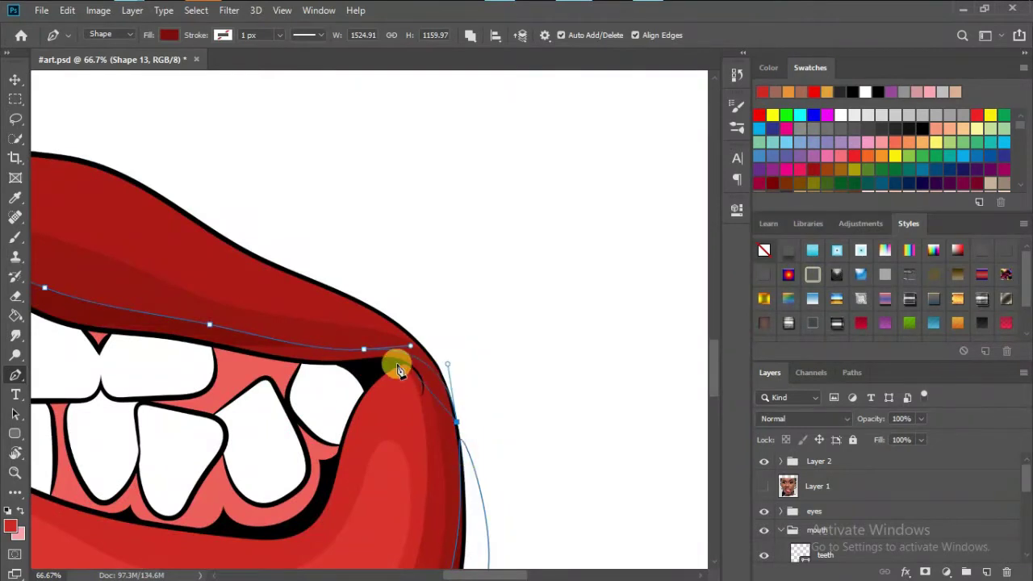
{"action": "scroll", "coordinate": [350, 376], "scroll_direction": "left", "scroll_amount": 5}
{"action": "scroll", "coordinate": [242, 347], "scroll_direction": "left", "scroll_amount": 5}
{"action": "left_click_drag", "start_coordinate": [167, 316], "coordinate": [156, 316]}
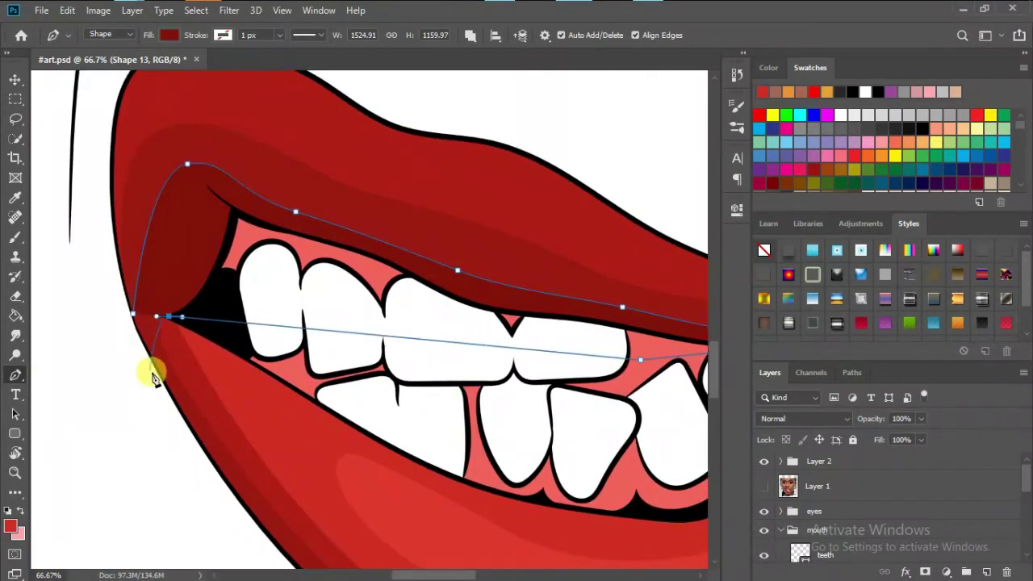
{"action": "left_click", "coordinate": [136, 321]}
{"action": "scroll", "coordinate": [283, 439], "scroll_direction": "down", "scroll_amount": 3}
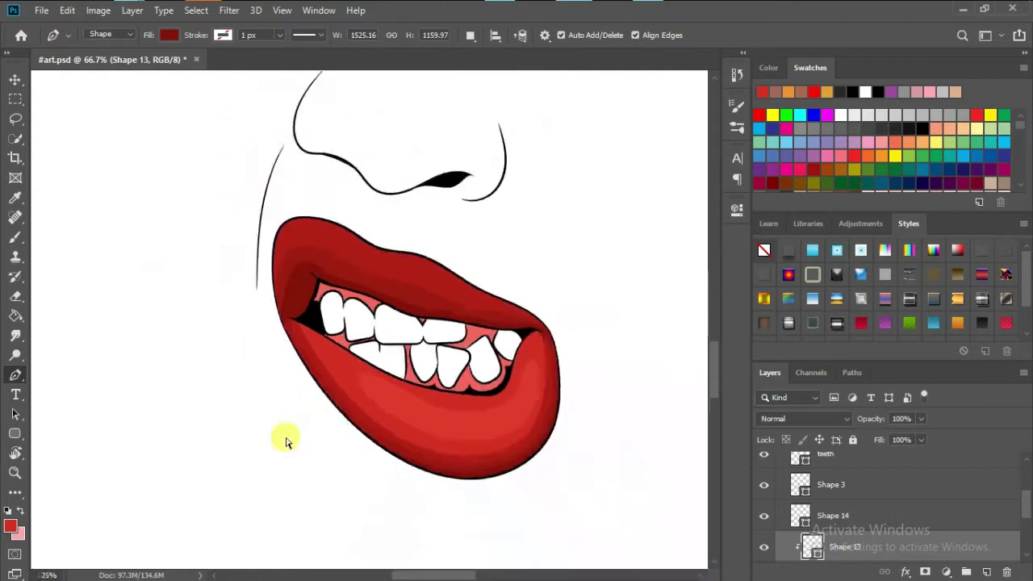
{"action": "scroll", "coordinate": [283, 438], "scroll_direction": "down", "scroll_amount": 2}
{"action": "scroll", "coordinate": [346, 482], "scroll_direction": "down", "scroll_amount": 1}
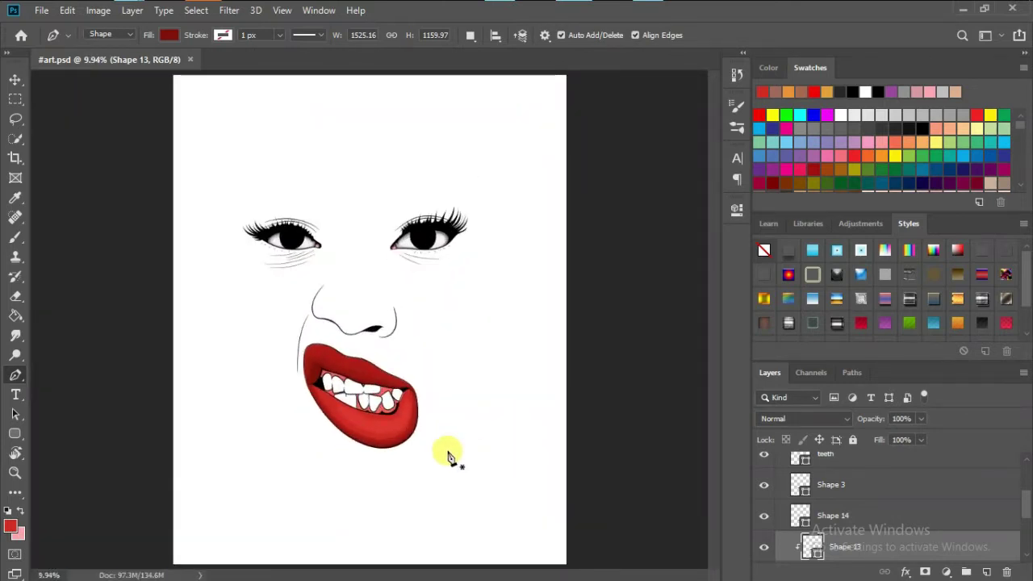
{"action": "scroll", "coordinate": [459, 456], "scroll_direction": "up", "scroll_amount": 2}
{"action": "scroll", "coordinate": [361, 345], "scroll_direction": "up", "scroll_amount": 2}
{"action": "scroll", "coordinate": [362, 345], "scroll_direction": "up", "scroll_amount": 1}
- Trace a closed shape along the upper lip's inner edge at the gum line above the teeth
{"action": "scroll", "coordinate": [265, 345], "scroll_direction": "up", "scroll_amount": 1}
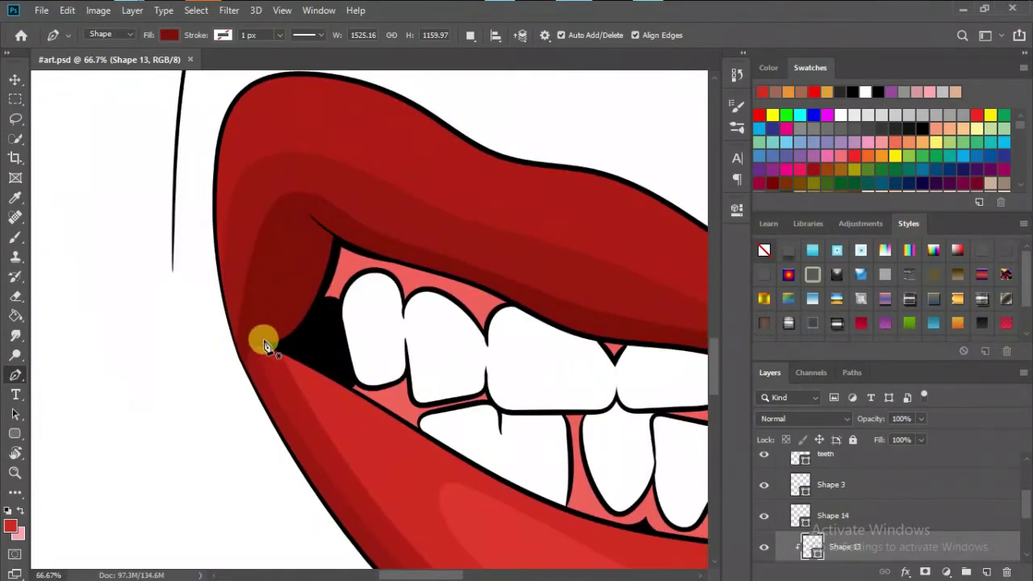
{"action": "left_click", "coordinate": [258, 343]}
{"action": "left_click_drag", "start_coordinate": [301, 208], "coordinate": [285, 152]}
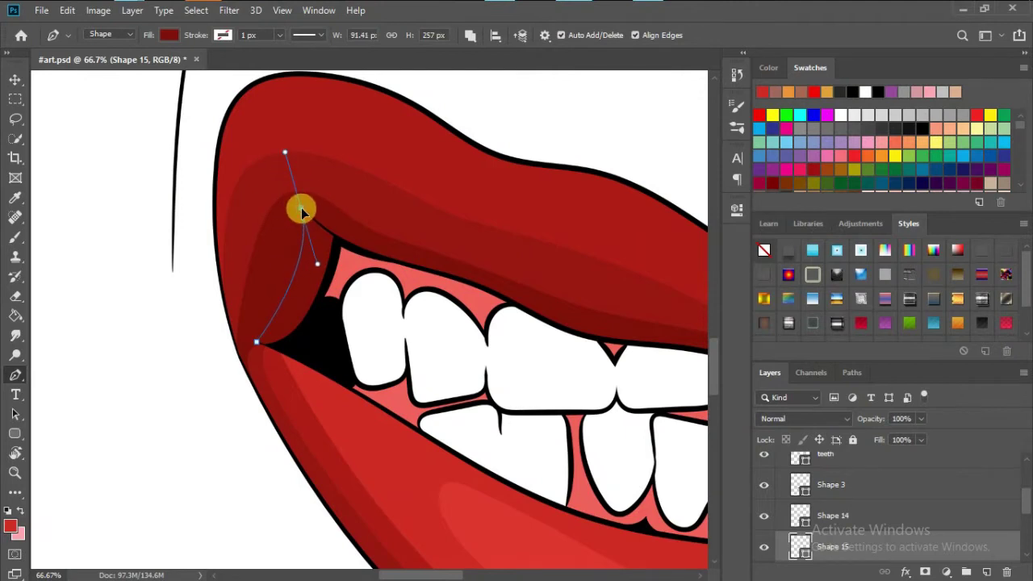
{"action": "left_click_drag", "start_coordinate": [385, 251], "coordinate": [426, 261]}
{"action": "mouse_move", "coordinate": [527, 302]}
{"action": "left_mouse_down"}
{"action": "mouse_move", "coordinate": [561, 326]}
{"action": "mouse_move", "coordinate": [331, 307]}
{"action": "left_mouse_up"}
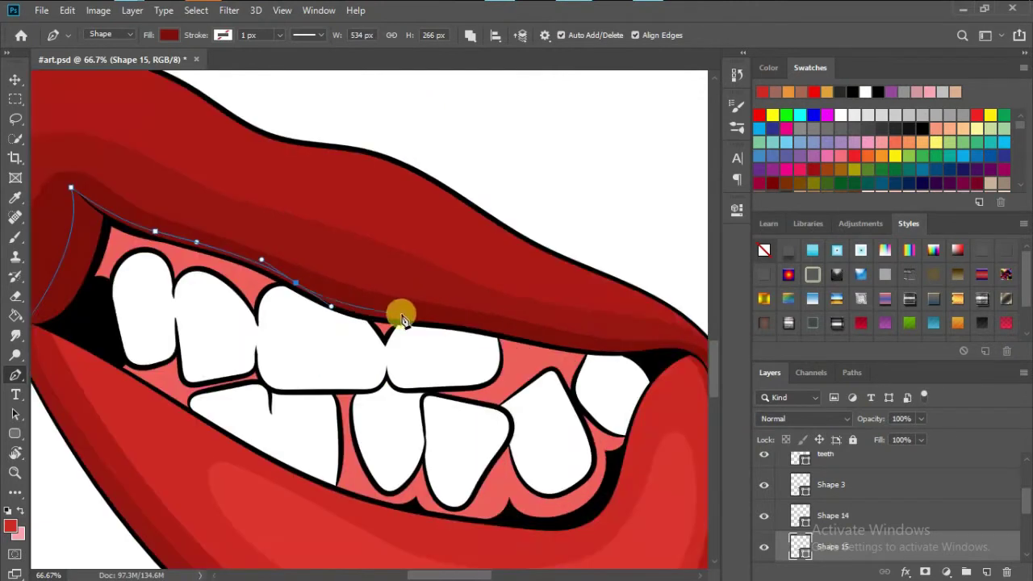
{"action": "left_click", "coordinate": [523, 341]}
{"action": "left_click_drag", "start_coordinate": [557, 347], "coordinate": [385, 342]}
{"action": "left_click_drag", "start_coordinate": [493, 347], "coordinate": [473, 353]}
{"action": "left_click_drag", "start_coordinate": [226, 379], "coordinate": [455, 364]}
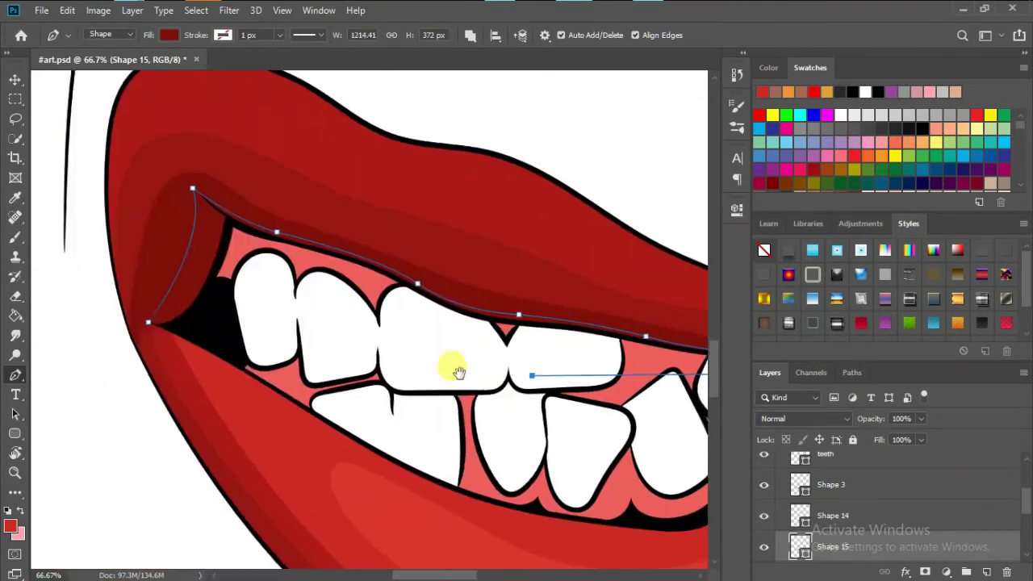
- Fill the Shape 15 gum-line shape with very dark red #6c0a06
{"action": "double_click", "coordinate": [799, 546]}
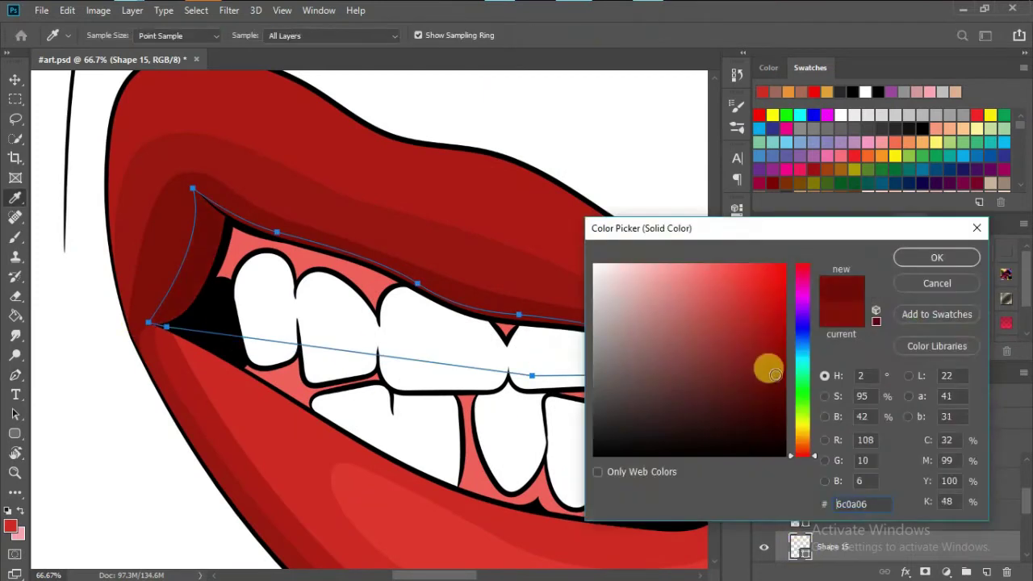
{"action": "left_click", "coordinate": [907, 257]}
{"action": "scroll", "coordinate": [358, 387], "scroll_direction": "down", "scroll_amount": 3}
- Check against the reference photo and clip Shape 15 to the lip layer below
{"action": "scroll", "coordinate": [470, 422], "scroll_direction": "down", "scroll_amount": 5}
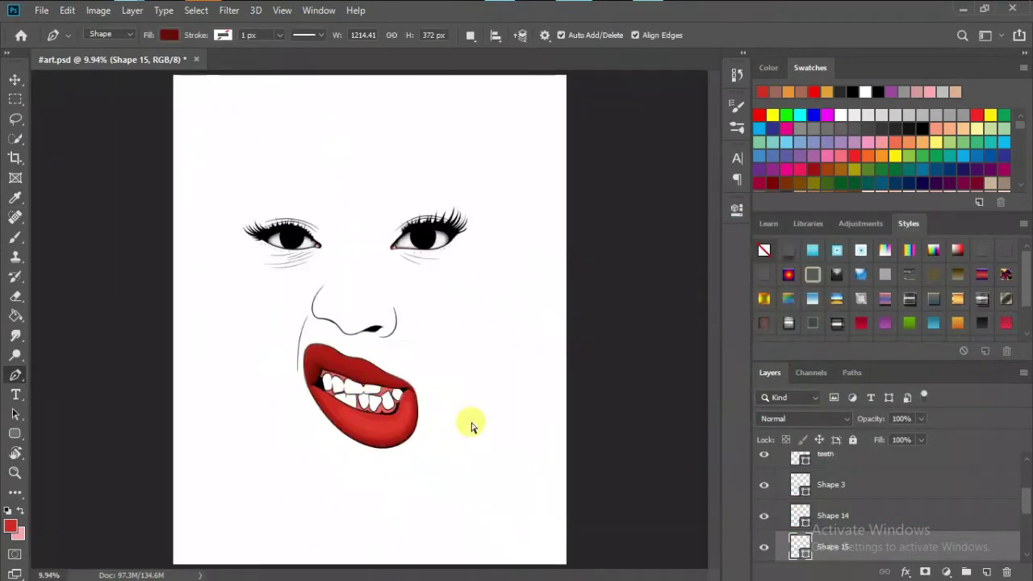
{"action": "scroll", "coordinate": [761, 484], "scroll_direction": "up", "scroll_amount": 3}
{"action": "left_click", "coordinate": [763, 487]}
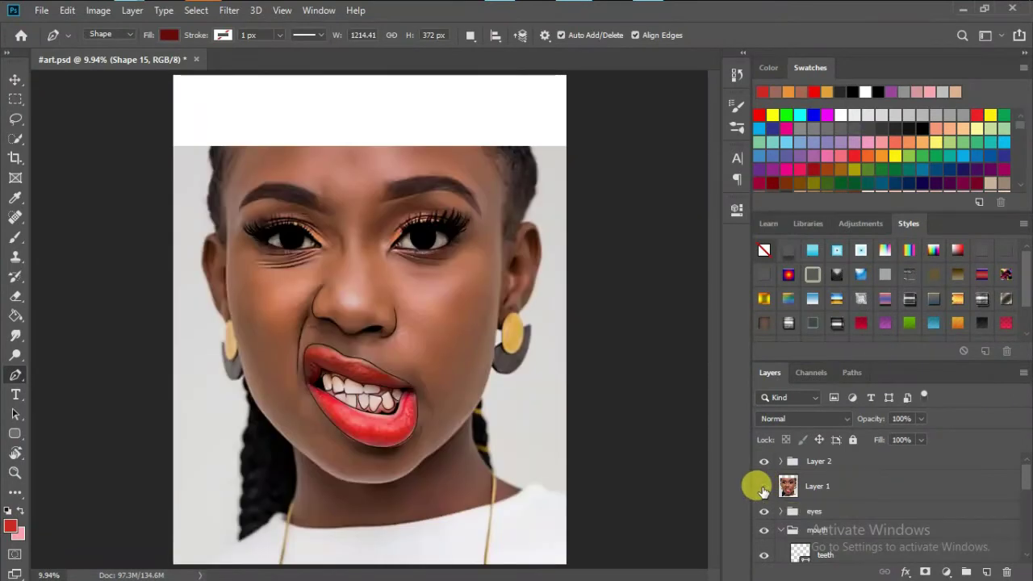
{"action": "left_click", "coordinate": [764, 486]}
{"action": "scroll", "coordinate": [755, 481], "scroll_direction": "down", "scroll_amount": 3}
{"action": "scroll", "coordinate": [775, 484], "scroll_direction": "down", "scroll_amount": 3}
{"action": "scroll", "coordinate": [807, 489], "scroll_direction": "down", "scroll_amount": 3}
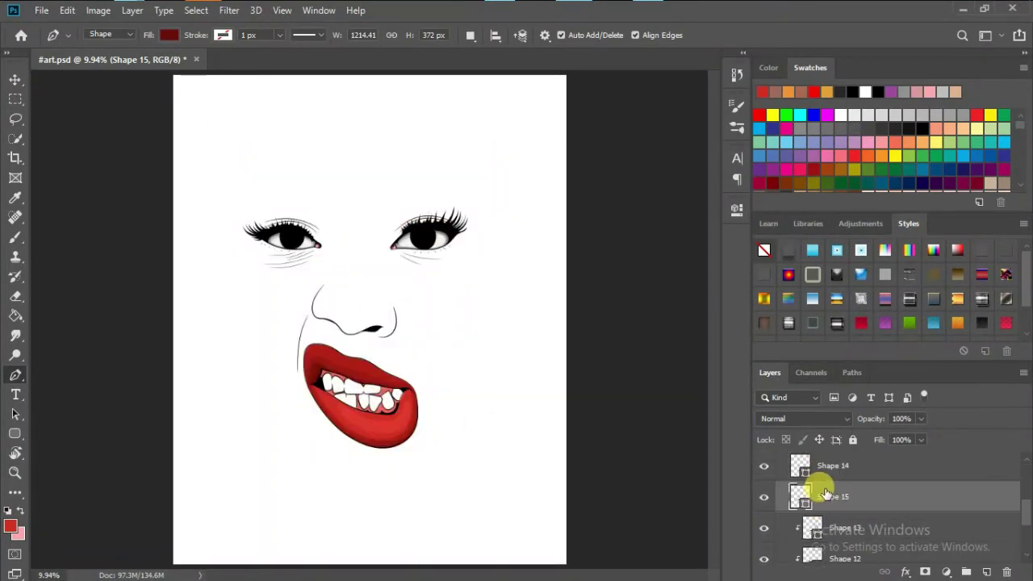
{"action": "right_click", "coordinate": [815, 496]}
{"action": "left_click", "coordinate": [641, 293]}
- Trace a new highlight outline along the top of the upper lip toward the right corner
{"action": "scroll", "coordinate": [284, 420], "scroll_direction": "up", "scroll_amount": 3}
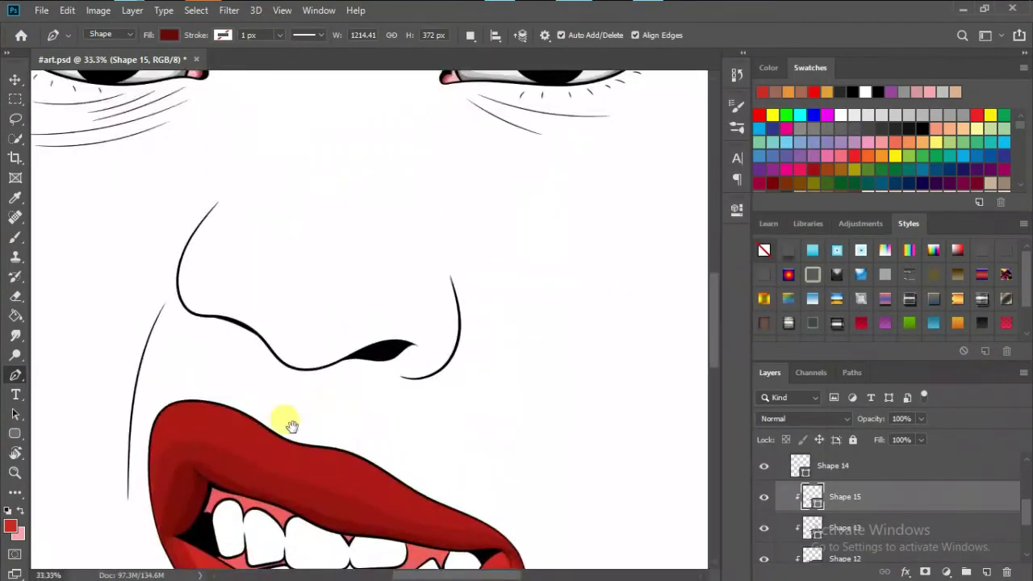
{"action": "scroll", "coordinate": [319, 349], "scroll_direction": "up", "scroll_amount": 3}
{"action": "left_click", "coordinate": [319, 349]}
{"action": "left_click_drag", "start_coordinate": [388, 279], "coordinate": [418, 283]}
{"action": "left_click_drag", "start_coordinate": [535, 344], "coordinate": [580, 374]}
{"action": "left_click_drag", "start_coordinate": [703, 386], "coordinate": [396, 304]}
{"action": "left_click", "coordinate": [575, 392]}
{"action": "left_click", "coordinate": [483, 357]}
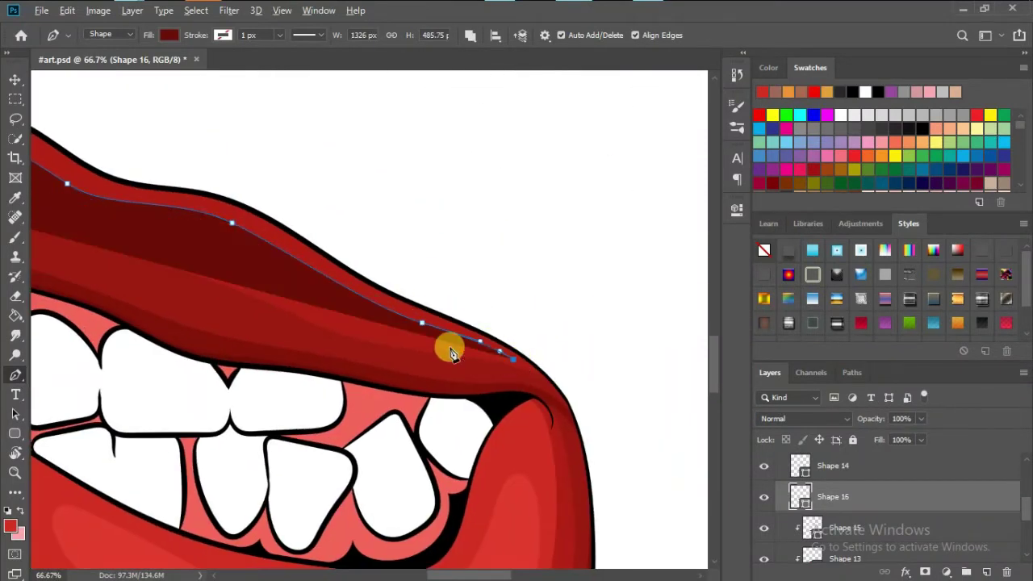
{"action": "left_click", "coordinate": [417, 356]}
{"action": "key", "text": "ctrl+z"}
- Bring the highlight outline back along the upper lip and close it at the left corner
{"action": "left_click_drag", "start_coordinate": [488, 377], "coordinate": [468, 381]}
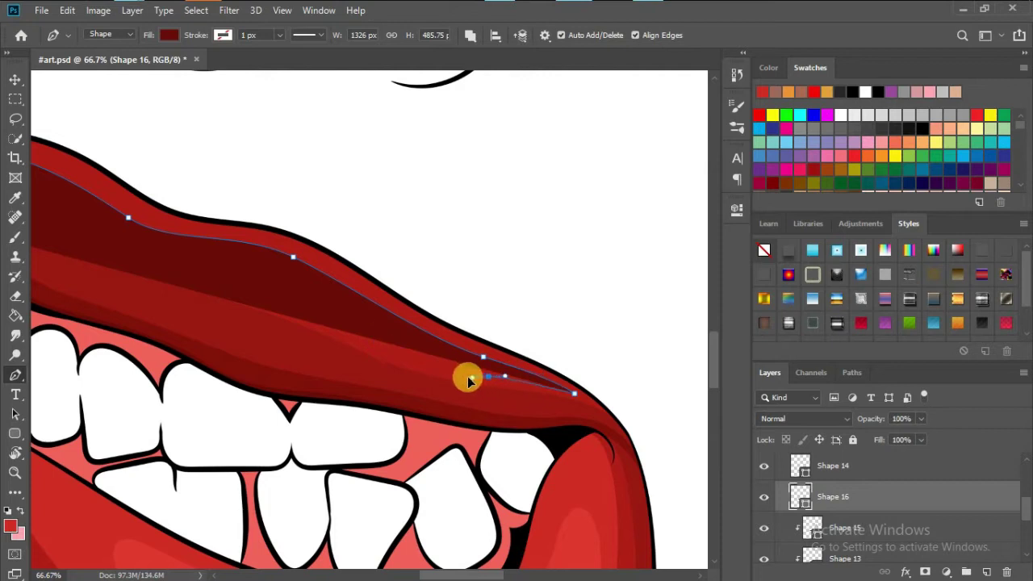
{"action": "left_click_drag", "start_coordinate": [307, 311], "coordinate": [522, 328]}
{"action": "left_click_drag", "start_coordinate": [389, 259], "coordinate": [346, 255]}
{"action": "left_click_drag", "start_coordinate": [527, 321], "coordinate": [636, 355]}
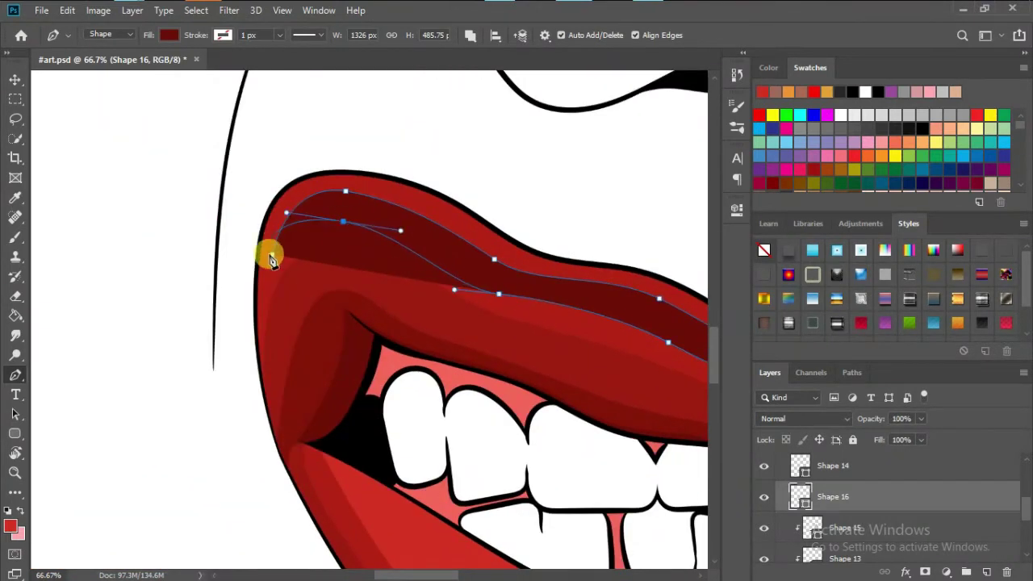
{"action": "left_click_drag", "start_coordinate": [273, 255], "coordinate": [343, 222]}
{"action": "left_click_drag", "start_coordinate": [498, 294], "coordinate": [274, 232]}
- Fill the highlight brighter red #cb2822, refine its curves, and view the whole face
{"action": "double_click", "coordinate": [800, 496]}
{"action": "left_click", "coordinate": [910, 258]}
{"action": "key", "text": "ctrl+0"}
{"action": "key", "text": "ctrl+plus"}
{"action": "key", "text": "ctrl+plus"}
{"action": "key", "text": "ctrl+plus"}
{"action": "key", "text": "ctrl+plus"}
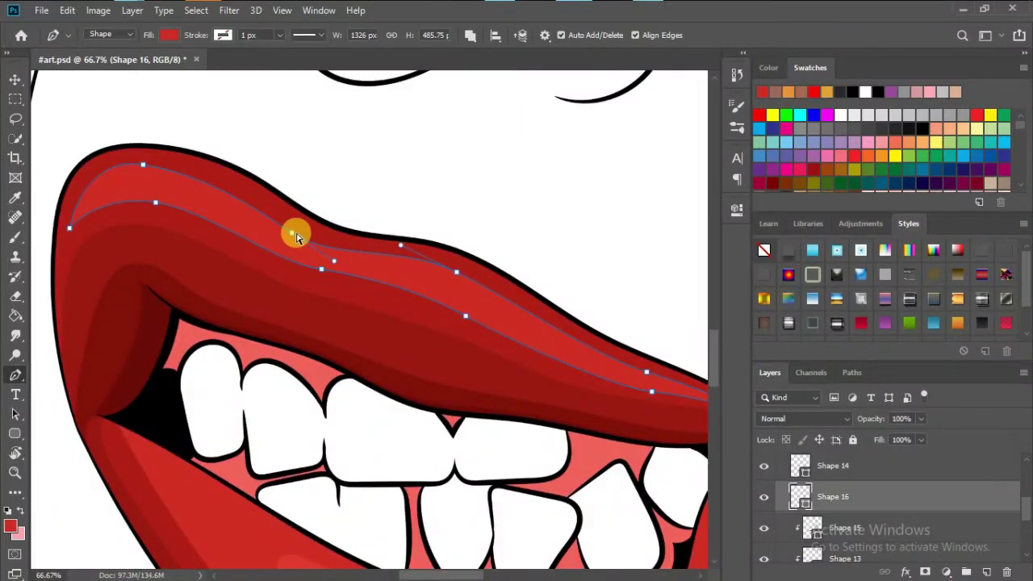
{"action": "left_click_drag", "start_coordinate": [142, 168], "coordinate": [197, 185]}
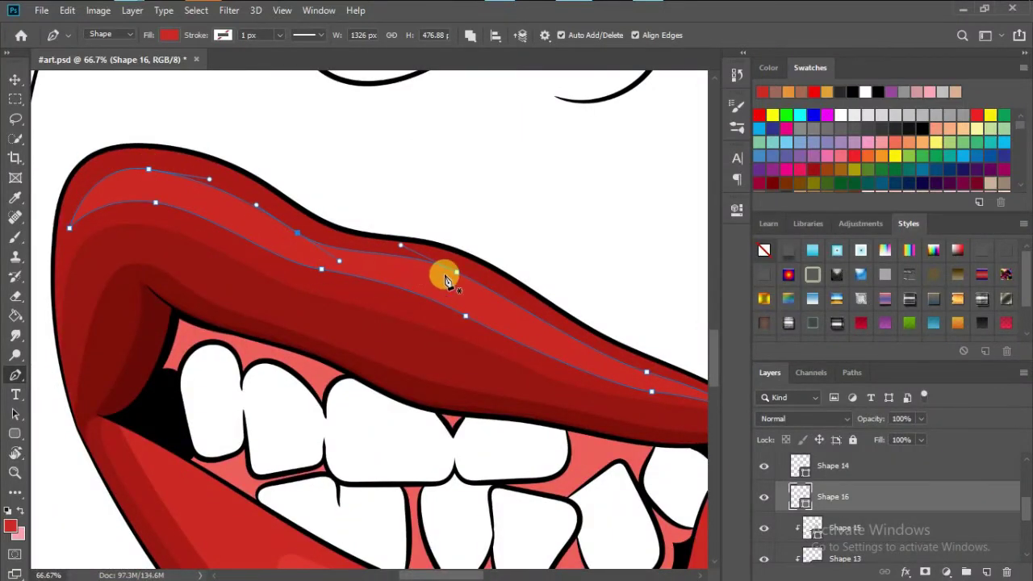
{"action": "left_click_drag", "start_coordinate": [455, 292], "coordinate": [472, 318]}
{"action": "scroll", "coordinate": [329, 274], "scroll_direction": "right", "scroll_amount": 3}
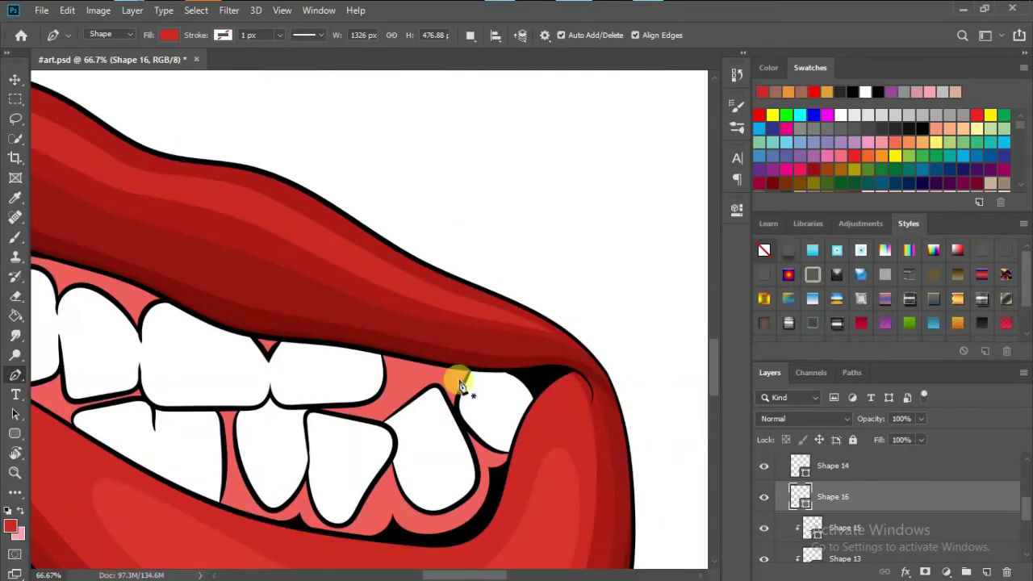
{"action": "key", "text": "ctrl+0"}
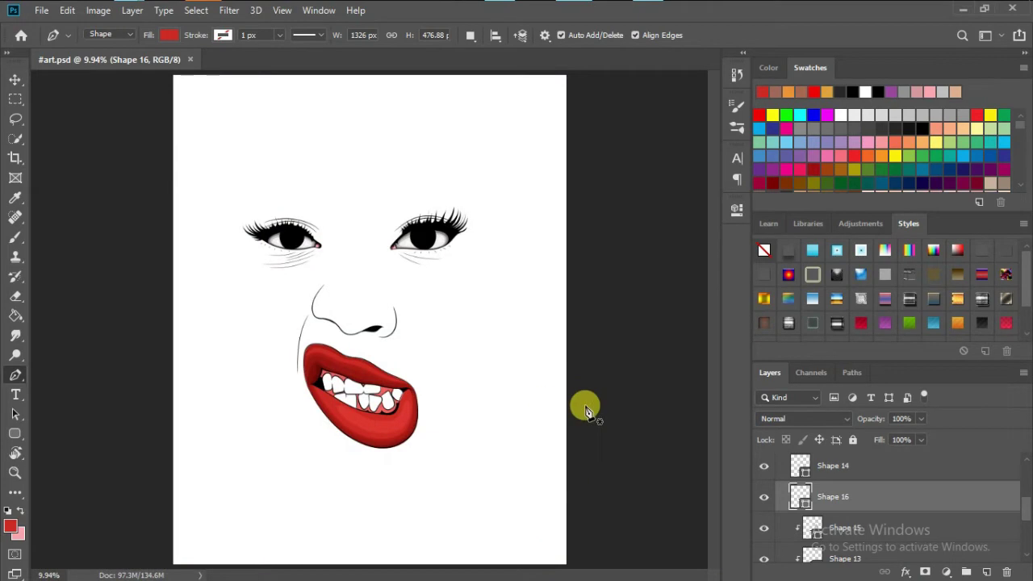
- With Shape 14 selected, trace a curved highlight path along the upper lip
{"action": "scroll", "coordinate": [831, 492], "scroll_direction": "up", "scroll_amount": 1}
{"action": "left_click", "coordinate": [831, 472]}
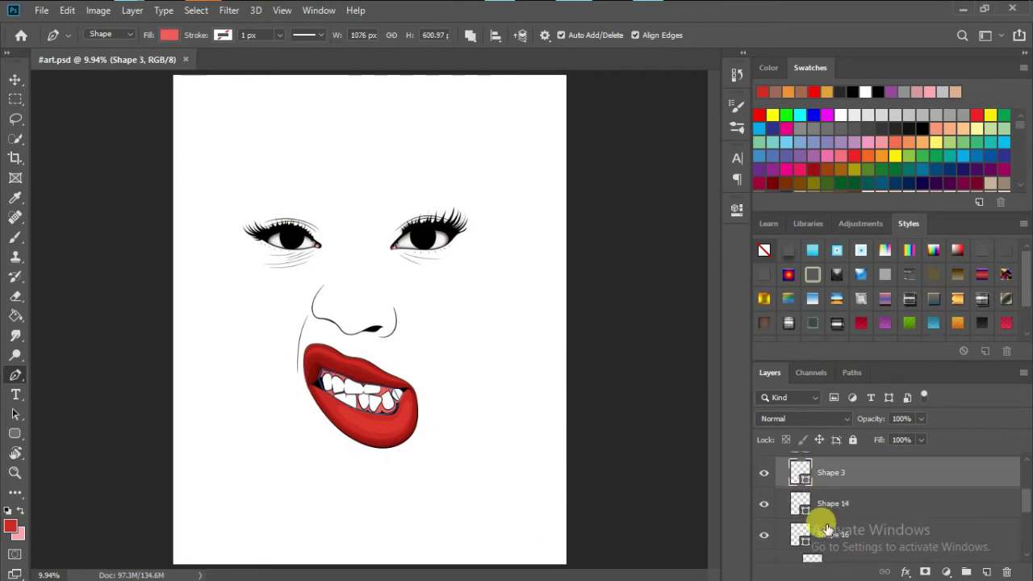
{"action": "left_click", "coordinate": [832, 503]}
{"action": "scroll", "coordinate": [392, 397], "scroll_direction": "up", "scroll_amount": 6}
{"action": "left_click_drag", "start_coordinate": [268, 431], "coordinate": [360, 161]}
{"action": "left_click", "coordinate": [297, 282]}
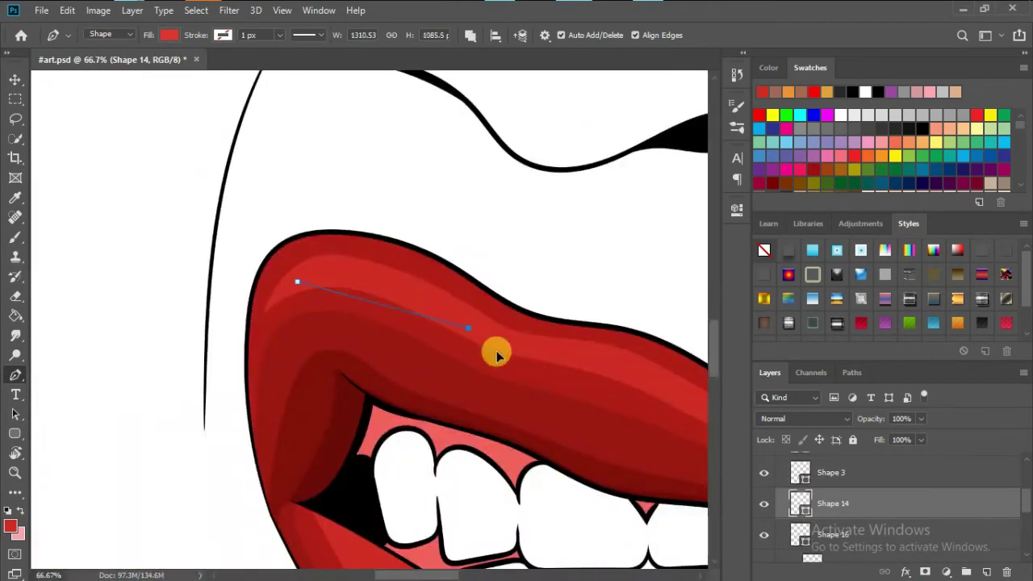
{"action": "left_click", "coordinate": [468, 327], "text": "alt"}
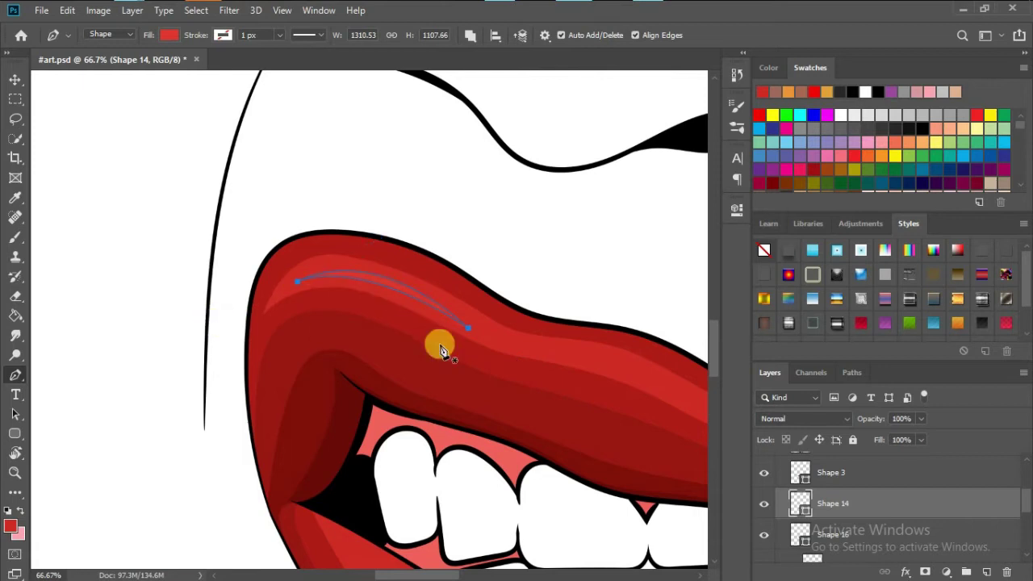
{"action": "left_click_drag", "start_coordinate": [439, 347], "coordinate": [212, 233]}
{"action": "left_click", "coordinate": [341, 235]}
{"action": "left_click_drag", "start_coordinate": [342, 235], "coordinate": [301, 235]}
- Save the document and reselect the Shape 14 layer after checking Shape 3
{"action": "scroll", "coordinate": [359, 217], "scroll_direction": "down", "scroll_amount": 2}
{"action": "scroll", "coordinate": [538, 399], "scroll_direction": "down", "scroll_amount": 3}
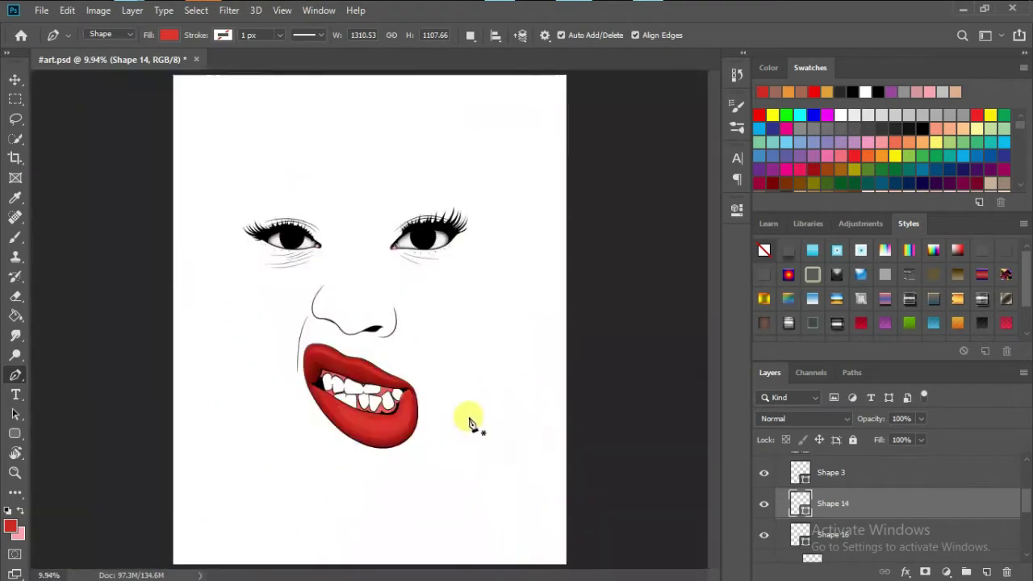
{"action": "scroll", "coordinate": [470, 418], "scroll_direction": "up", "scroll_amount": 3}
{"action": "scroll", "coordinate": [417, 429], "scroll_direction": "down", "scroll_amount": 2}
{"action": "key", "text": "ctrl+s"}
{"action": "scroll", "coordinate": [520, 289], "scroll_direction": "down", "scroll_amount": 3}
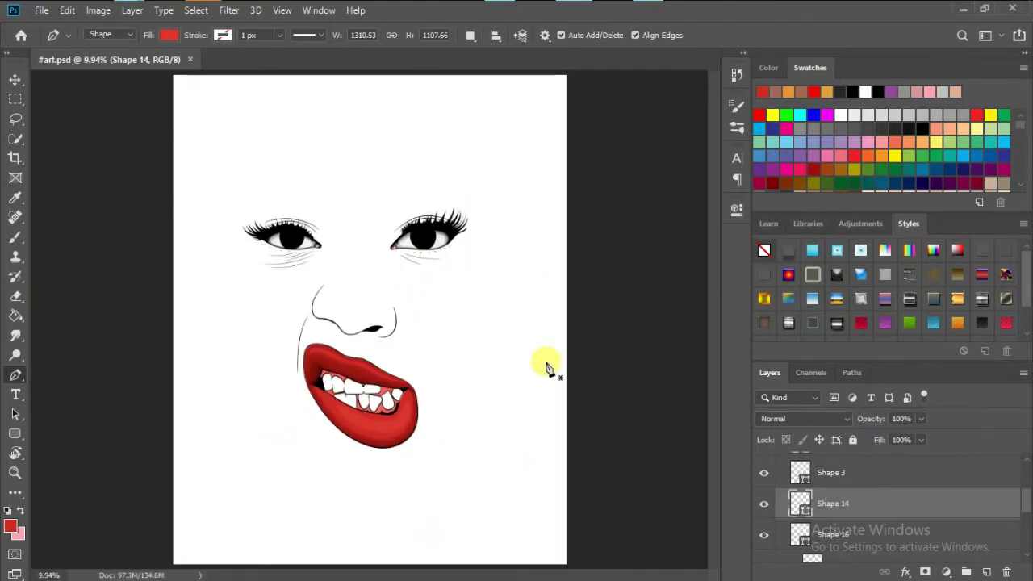
{"action": "left_click", "coordinate": [822, 474]}
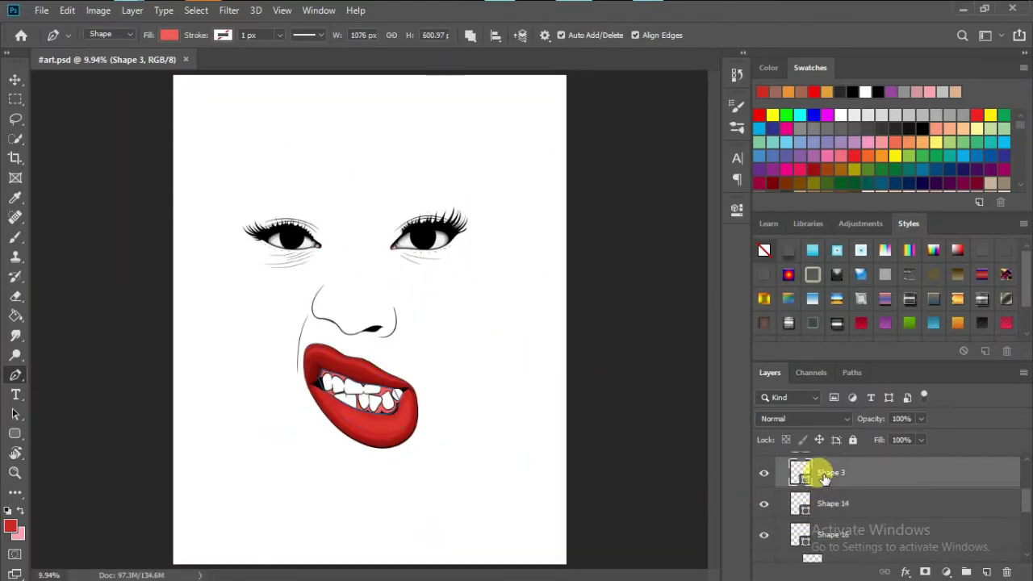
{"action": "left_click", "coordinate": [827, 503]}
- Draw Shape 17, a thin lighter-red highlight streak along the lower lip
{"action": "scroll", "coordinate": [341, 422], "scroll_direction": "up", "scroll_amount": 1}
{"action": "scroll", "coordinate": [449, 380], "scroll_direction": "up", "scroll_amount": 3}
{"action": "scroll", "coordinate": [231, 323], "scroll_direction": "up", "scroll_amount": 2}
{"action": "left_click", "coordinate": [209, 312]}
{"action": "left_click_drag", "start_coordinate": [455, 386], "coordinate": [553, 356]}
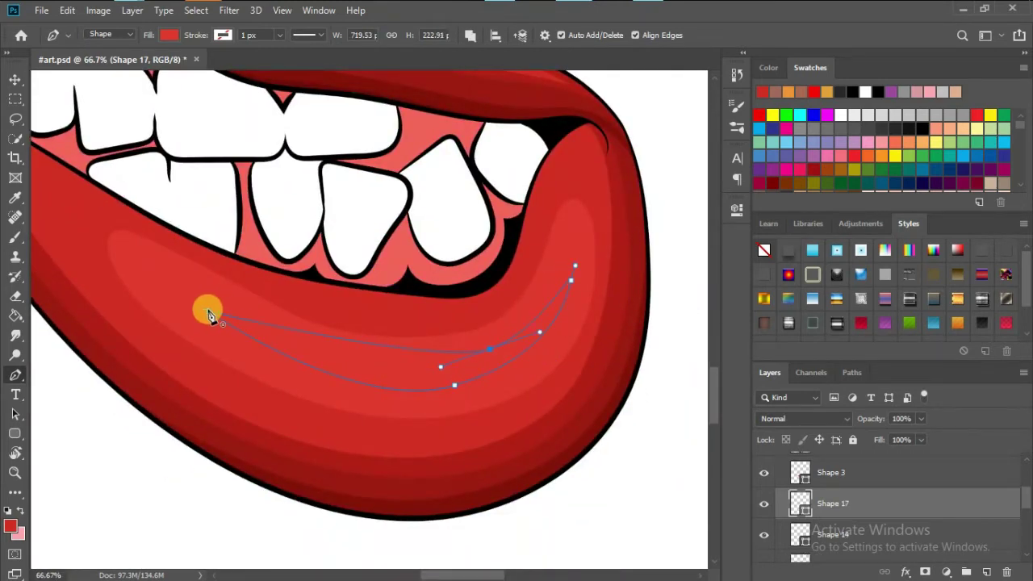
{"action": "double_click", "coordinate": [801, 507]}
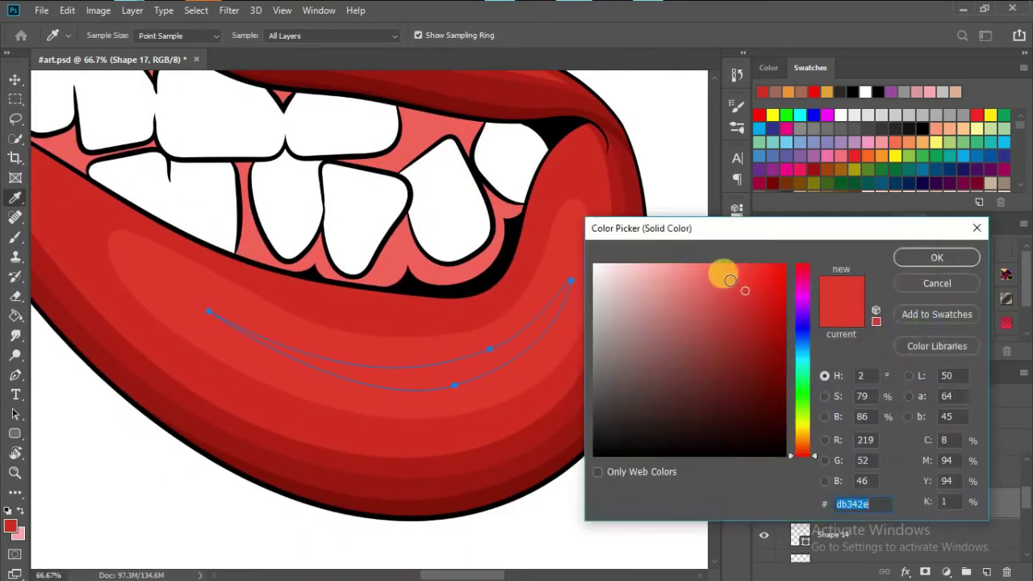
{"action": "left_click", "coordinate": [936, 257]}
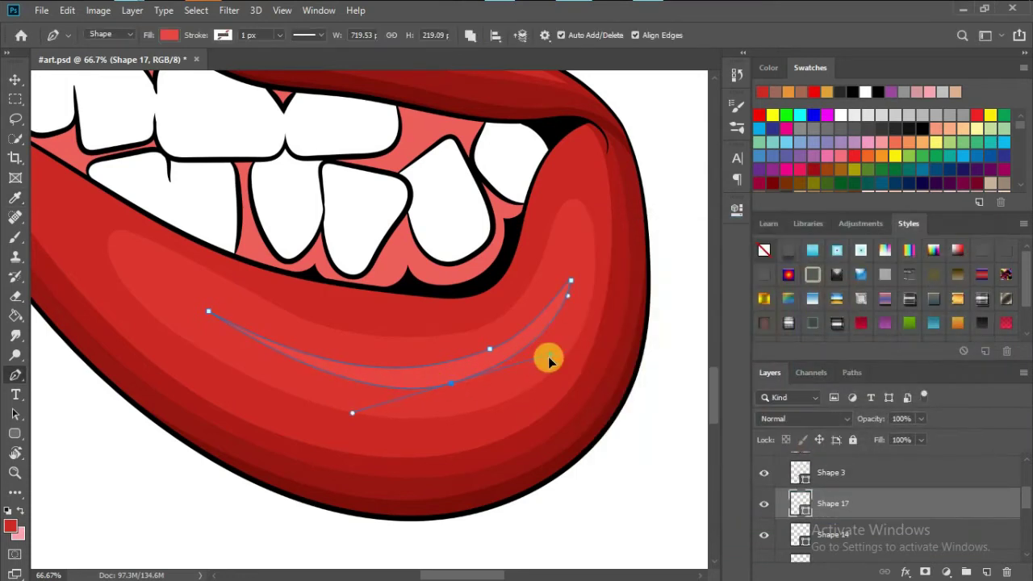
{"action": "left_click_drag", "start_coordinate": [451, 383], "coordinate": [378, 409]}
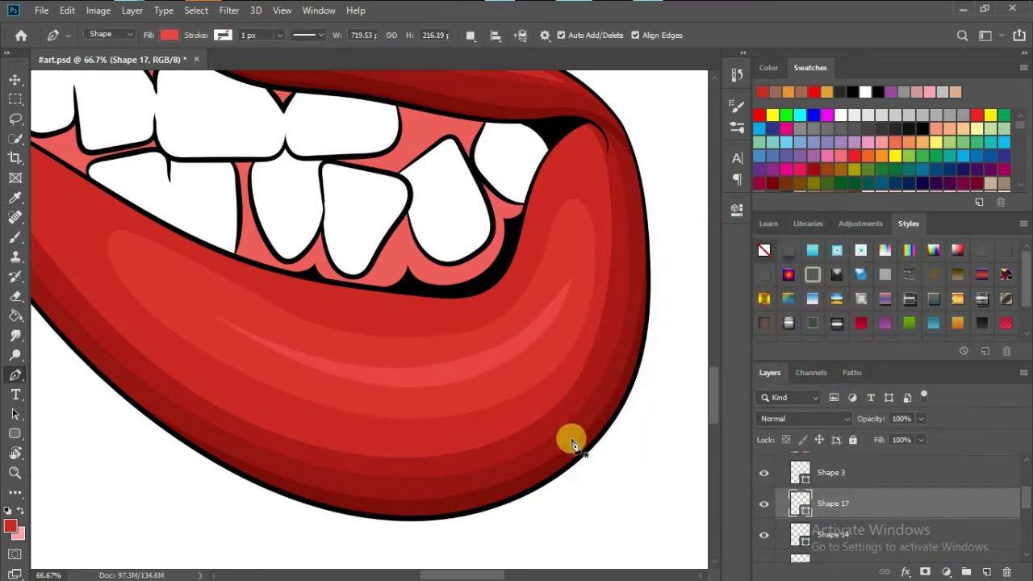
- Fit the artwork on screen and rename layer Shape 3 to 'sides'
{"action": "key", "text": "ctrl+0"}
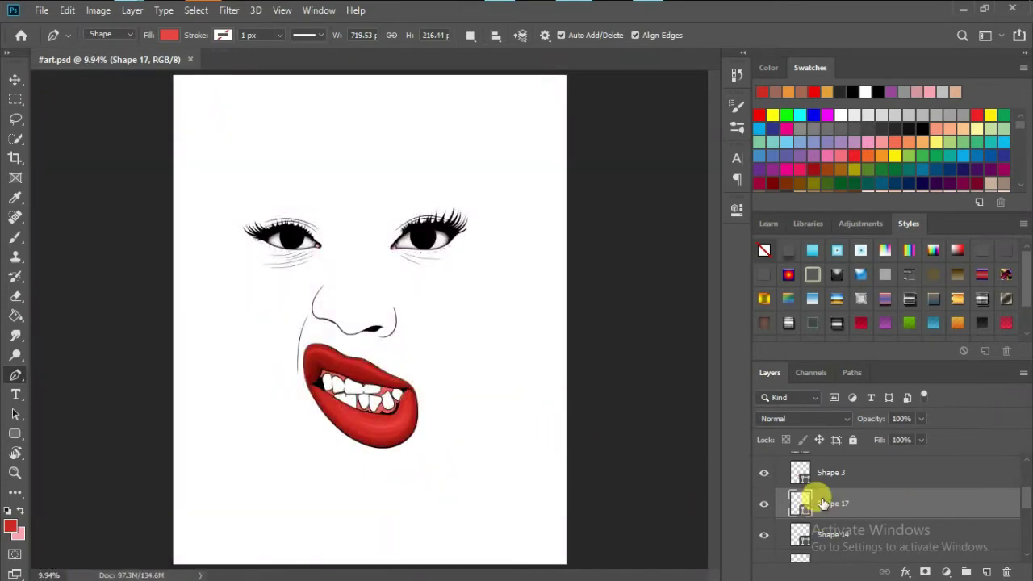
{"action": "double_click", "coordinate": [821, 472]}
{"action": "type", "text": "sides"}
{"action": "key", "text": "Return"}
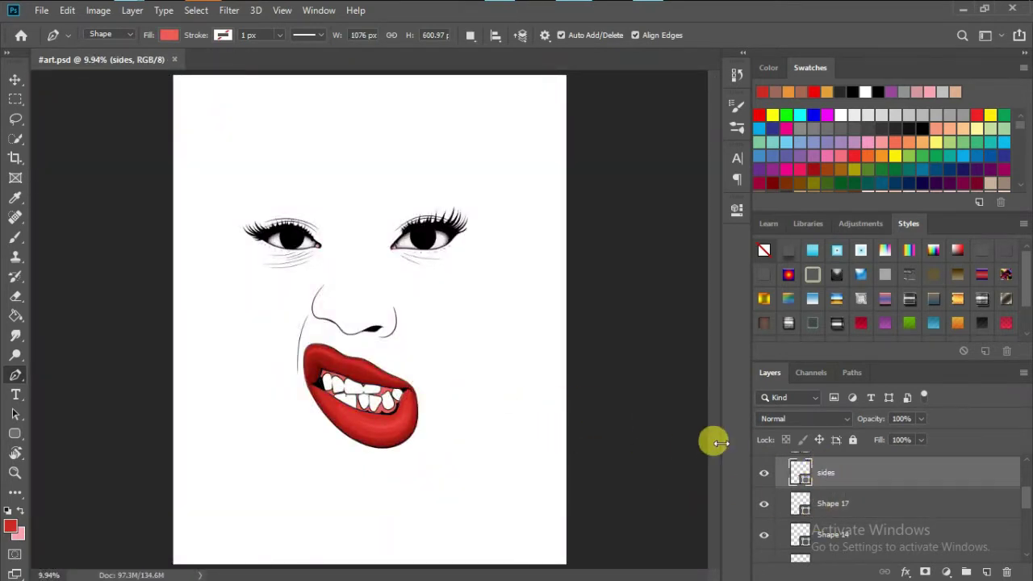
- Make the Layer 1 reference photo visible and select the teeth layer
{"action": "scroll", "coordinate": [812, 466], "scroll_direction": "up", "scroll_amount": 1}
{"action": "scroll", "coordinate": [794, 482], "scroll_direction": "up", "scroll_amount": 1}
{"action": "scroll", "coordinate": [794, 482], "scroll_direction": "up", "scroll_amount": 1}
{"action": "scroll", "coordinate": [794, 489], "scroll_direction": "up", "scroll_amount": 1}
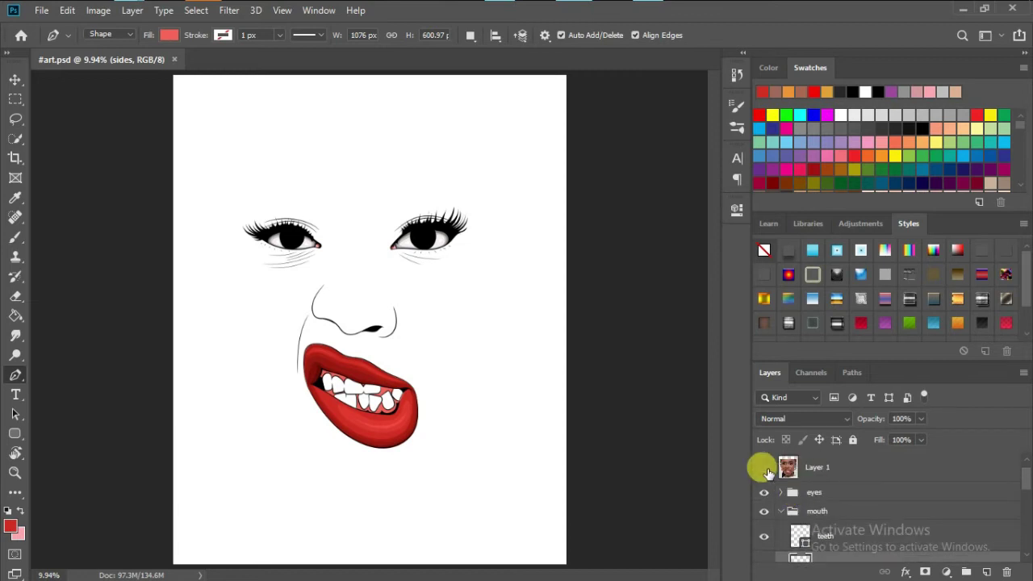
{"action": "left_click", "coordinate": [764, 469]}
{"action": "scroll", "coordinate": [386, 455], "scroll_direction": "up", "scroll_amount": 4}
{"action": "scroll", "coordinate": [369, 299], "scroll_direction": "up", "scroll_amount": 2}
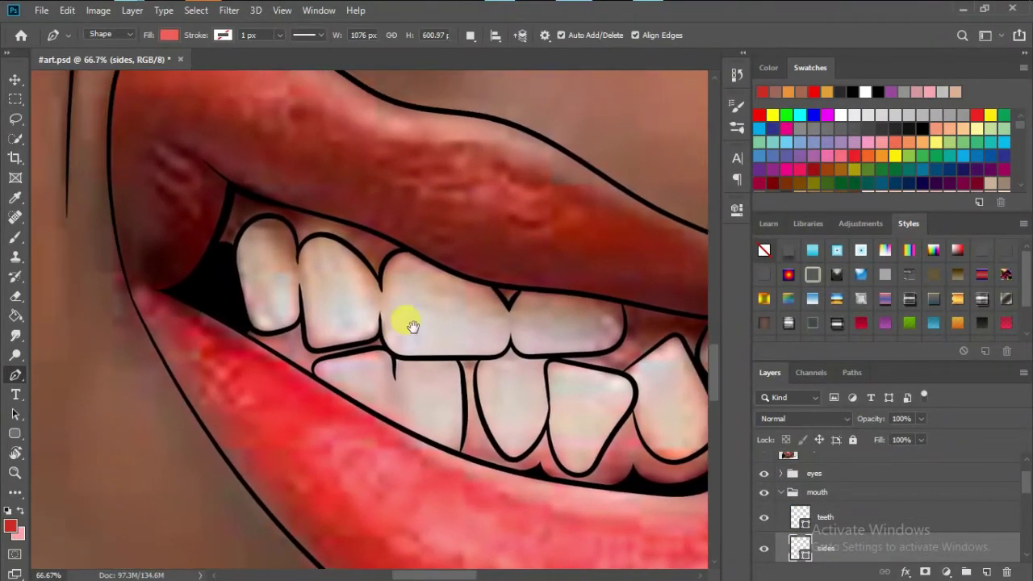
{"action": "left_click", "coordinate": [554, 376], "text": "ctrl"}
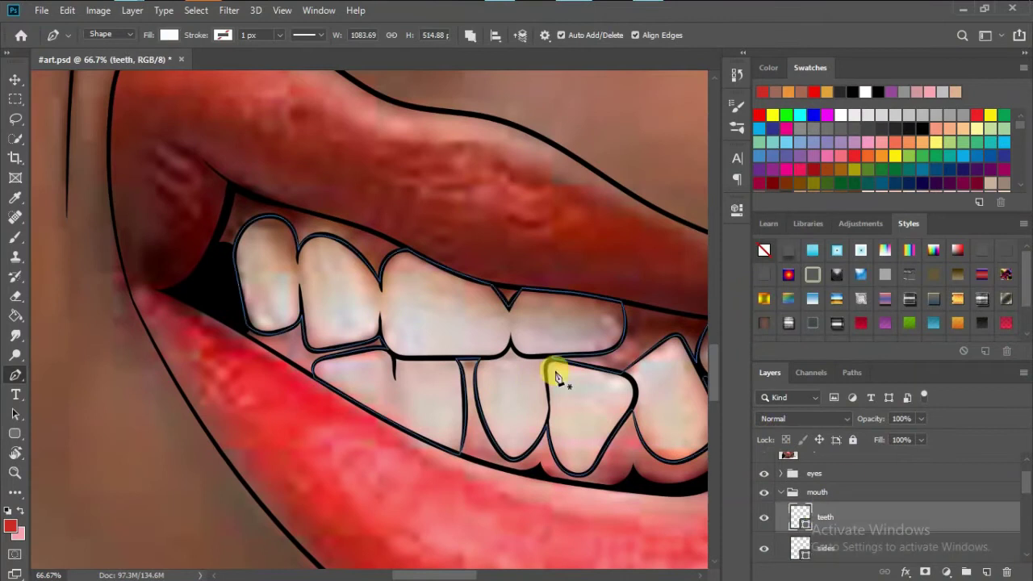
- Start white Shape 18, tracing the upper tooth and left tooth outlines
{"action": "left_click", "coordinate": [464, 245]}
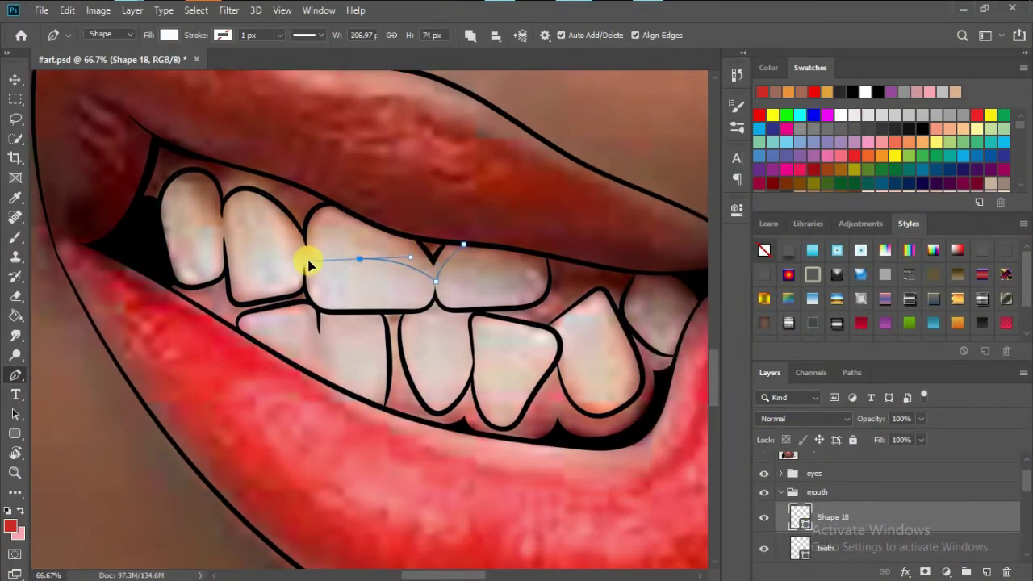
{"action": "left_click_drag", "start_coordinate": [238, 187], "coordinate": [230, 209]}
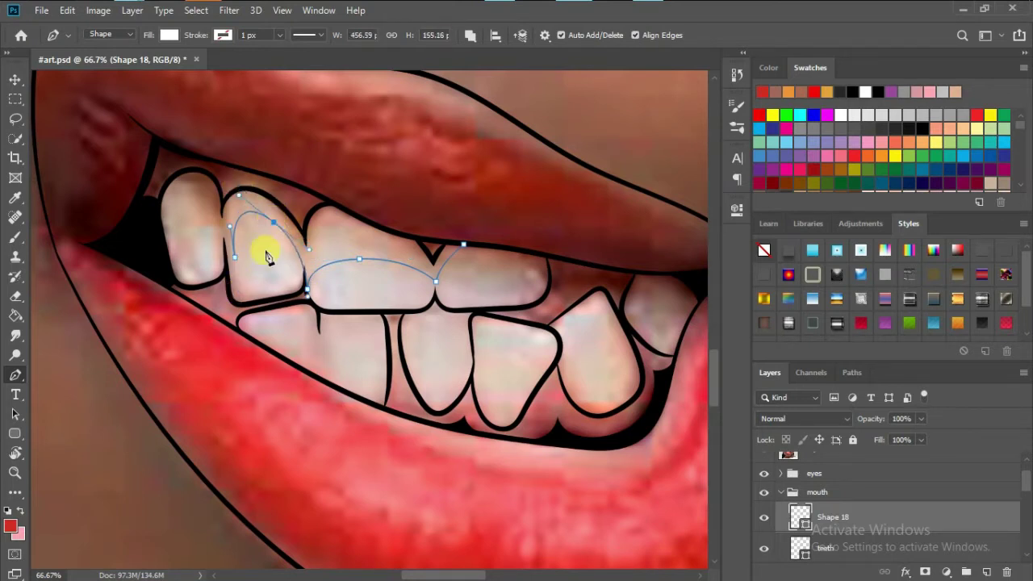
{"action": "scroll", "coordinate": [315, 287], "scroll_direction": "up", "scroll_amount": 5}
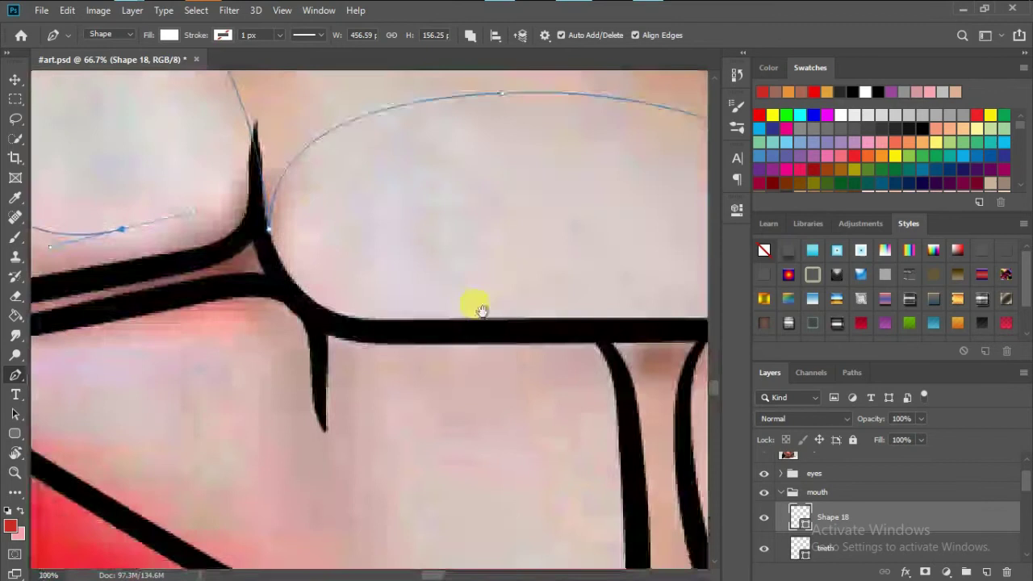
{"action": "left_click", "coordinate": [383, 259]}
{"action": "scroll", "coordinate": [366, 269], "scroll_direction": "down", "scroll_amount": 1}
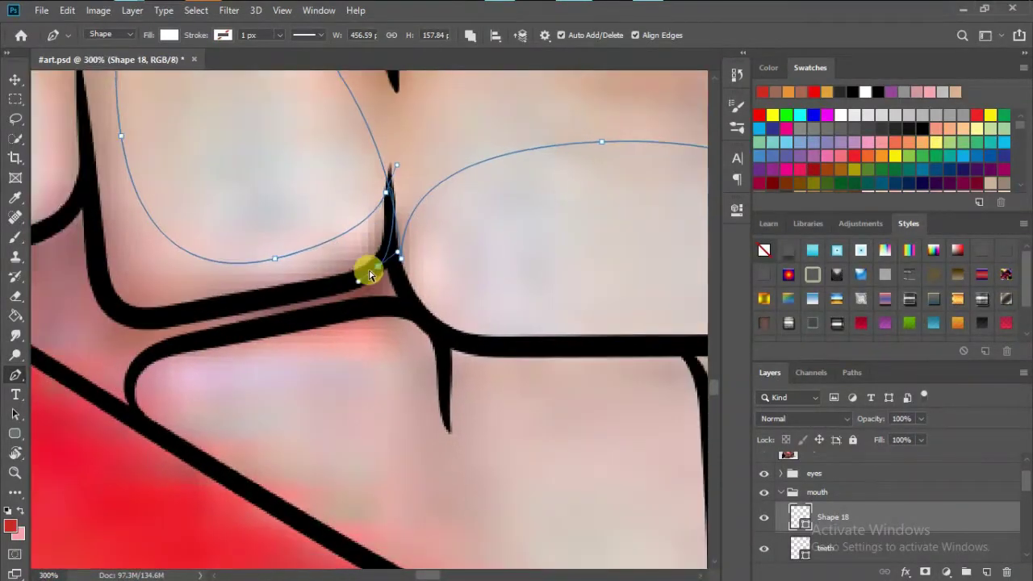
{"action": "left_click_drag", "start_coordinate": [267, 309], "coordinate": [260, 281]}
{"action": "left_click_drag", "start_coordinate": [250, 149], "coordinate": [350, 247]}
{"action": "left_click", "coordinate": [361, 342]}
{"action": "left_click", "coordinate": [326, 367]}
{"action": "mouse_move", "coordinate": [317, 187]}
{"action": "left_mouse_down"}
{"action": "mouse_move", "coordinate": [316, 196]}
{"action": "mouse_move", "coordinate": [291, 78]}
{"action": "left_mouse_up"}
{"action": "left_click_drag", "start_coordinate": [198, 163], "coordinate": [192, 212]}
{"action": "mouse_move", "coordinate": [236, 349]}
{"action": "left_mouse_down"}
{"action": "mouse_move", "coordinate": [247, 364]}
{"action": "mouse_move", "coordinate": [161, 317]}
{"action": "left_mouse_up"}
{"action": "left_click", "coordinate": [282, 386]}
{"action": "left_click", "coordinate": [153, 137]}
{"action": "left_click_drag", "start_coordinate": [152, 137], "coordinate": [120, 281]}
{"action": "left_click_drag", "start_coordinate": [194, 185], "coordinate": [229, 178]}
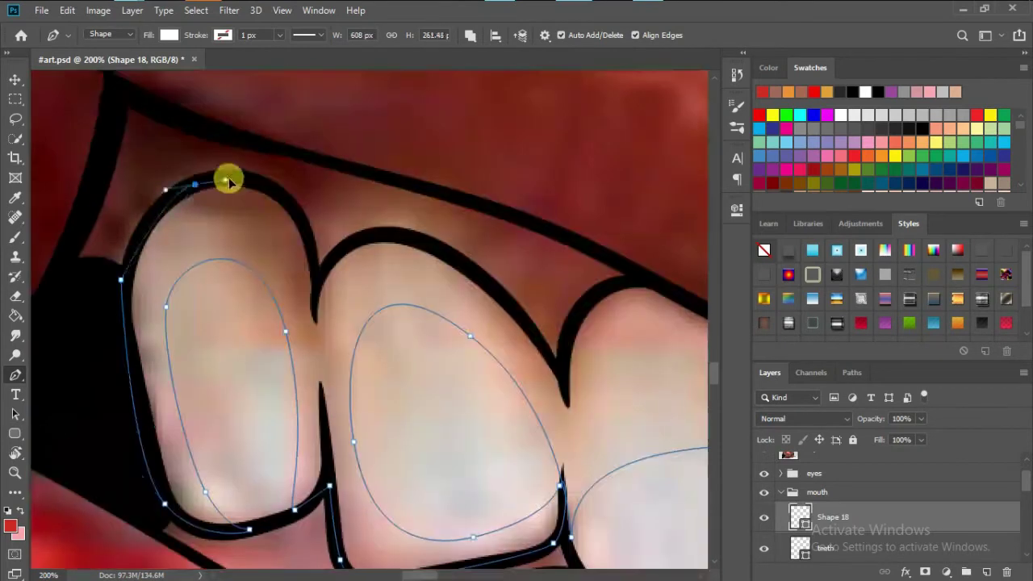
{"action": "left_click", "coordinate": [317, 282]}
- Continue the Shape 18 outline over the next tooth and around the right tooth
{"action": "left_click_drag", "start_coordinate": [383, 235], "coordinate": [426, 243]}
{"action": "left_click_drag", "start_coordinate": [561, 374], "coordinate": [615, 478]}
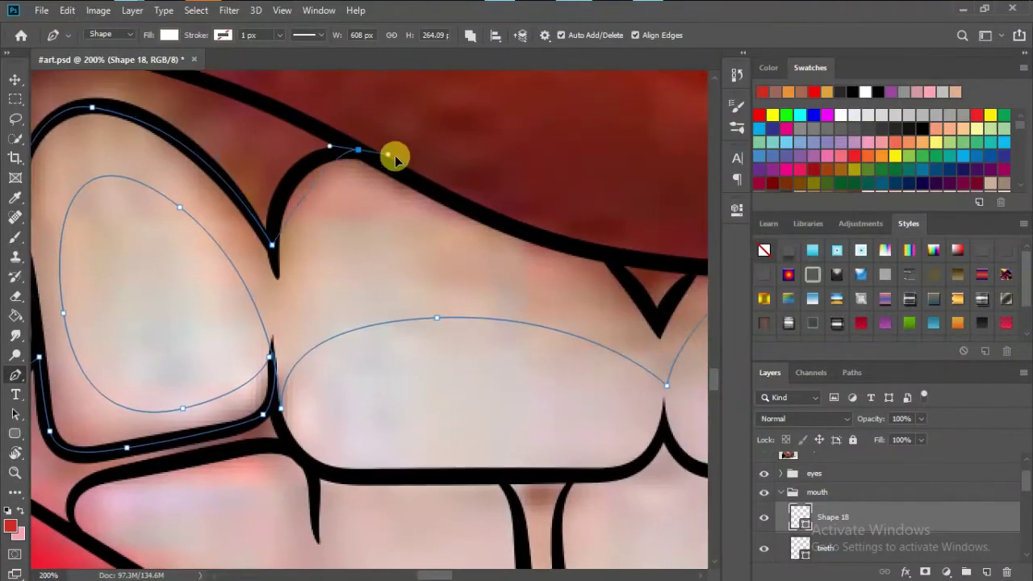
{"action": "left_click_drag", "start_coordinate": [394, 154], "coordinate": [360, 148]}
{"action": "left_click_drag", "start_coordinate": [427, 256], "coordinate": [526, 272]}
{"action": "left_click", "coordinate": [570, 276]}
{"action": "left_click_drag", "start_coordinate": [445, 252], "coordinate": [419, 208]}
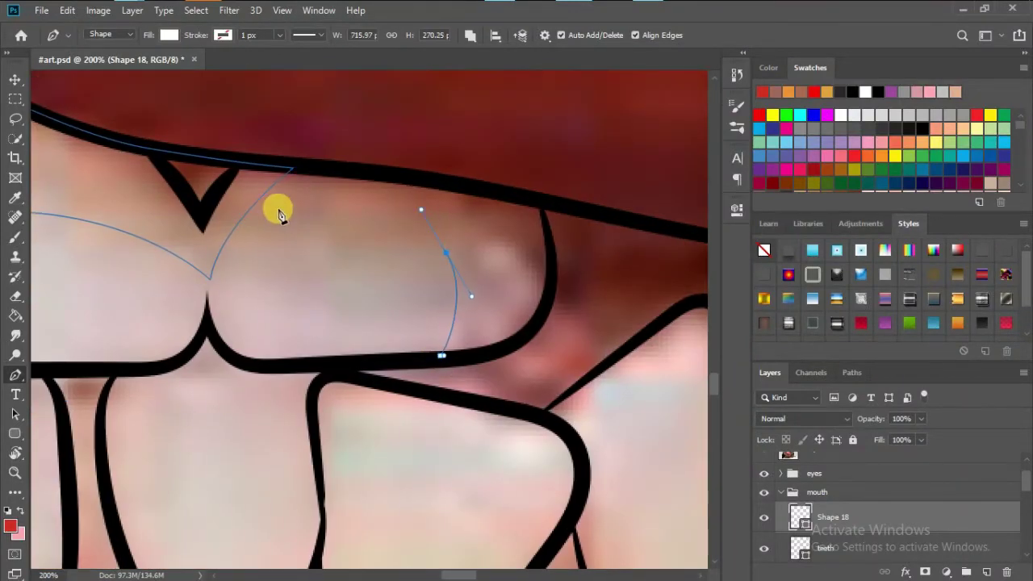
{"action": "left_click", "coordinate": [228, 237]}
{"action": "left_click_drag", "start_coordinate": [322, 168], "coordinate": [349, 174]}
{"action": "left_click", "coordinate": [537, 203]}
{"action": "left_click", "coordinate": [546, 316]}
- Trace the white Shape 18 outlines around the lower teeth
{"action": "scroll", "coordinate": [426, 282], "scroll_direction": "down", "scroll_amount": 5}
{"action": "left_click", "coordinate": [350, 220]}
{"action": "left_click_drag", "start_coordinate": [423, 329], "coordinate": [468, 350]}
{"action": "left_click_drag", "start_coordinate": [504, 203], "coordinate": [477, 122]}
{"action": "scroll", "coordinate": [459, 203], "scroll_direction": "up", "scroll_amount": 3}
{"action": "left_click_drag", "start_coordinate": [457, 198], "coordinate": [508, 170]}
{"action": "left_click", "coordinate": [501, 167]}
{"action": "left_click", "coordinate": [562, 243]}
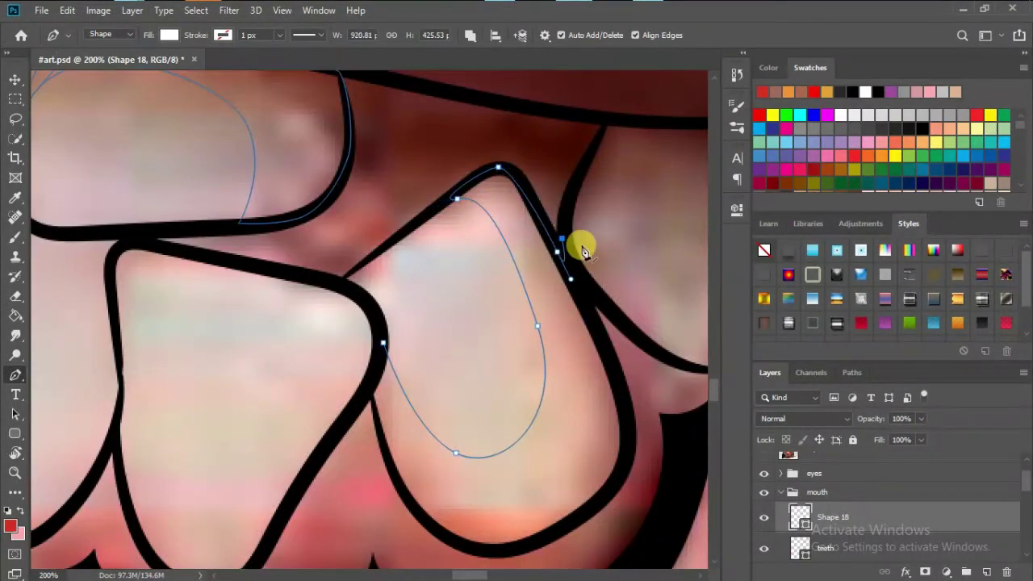
{"action": "scroll", "coordinate": [581, 242], "scroll_direction": "right", "scroll_amount": 3}
{"action": "left_click_drag", "start_coordinate": [365, 105], "coordinate": [353, 118]}
{"action": "left_click", "coordinate": [524, 321]}
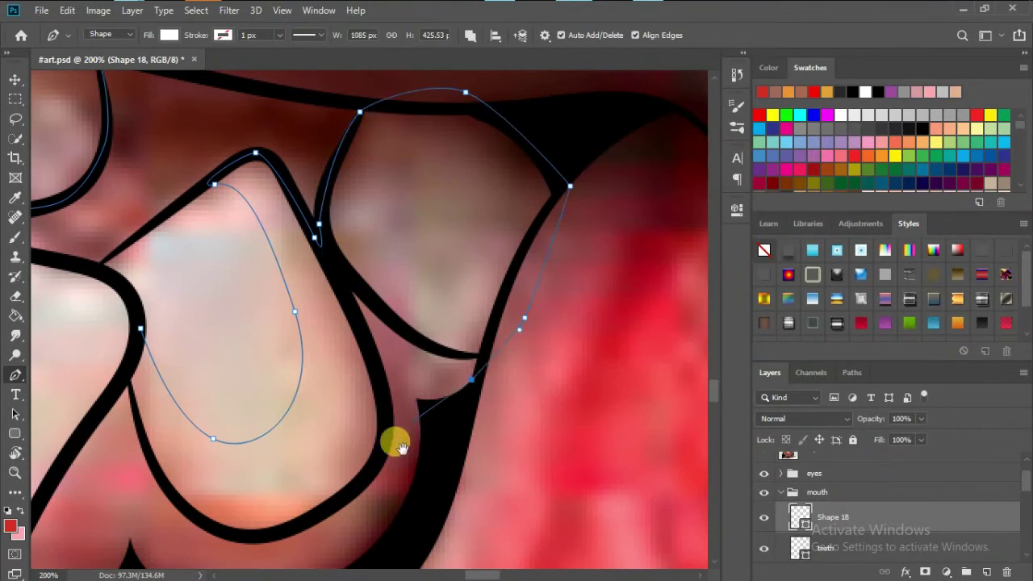
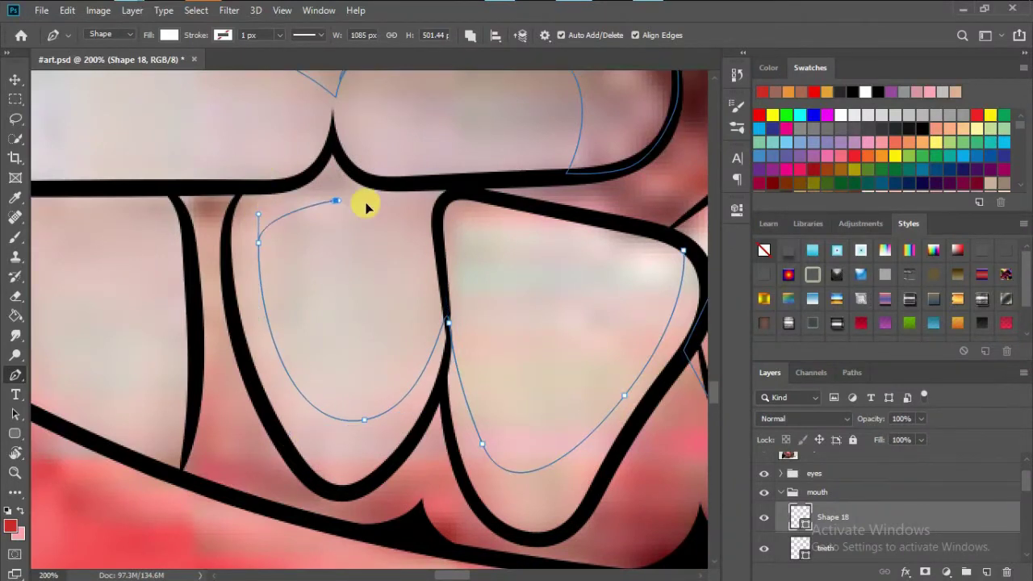
- Finish the lower-teeth outline with curved anchors along the tooth edges and gum line
{"action": "left_click_drag", "start_coordinate": [456, 182], "coordinate": [357, 171]}
{"action": "left_click", "coordinate": [334, 138]}
{"action": "left_click", "coordinate": [290, 464]}
{"action": "left_click", "coordinate": [425, 502]}
{"action": "scroll", "coordinate": [459, 514], "scroll_direction": "down", "scroll_amount": 3}
{"action": "scroll", "coordinate": [458, 514], "scroll_direction": "right", "scroll_amount": 5}
{"action": "left_click", "coordinate": [356, 429]}
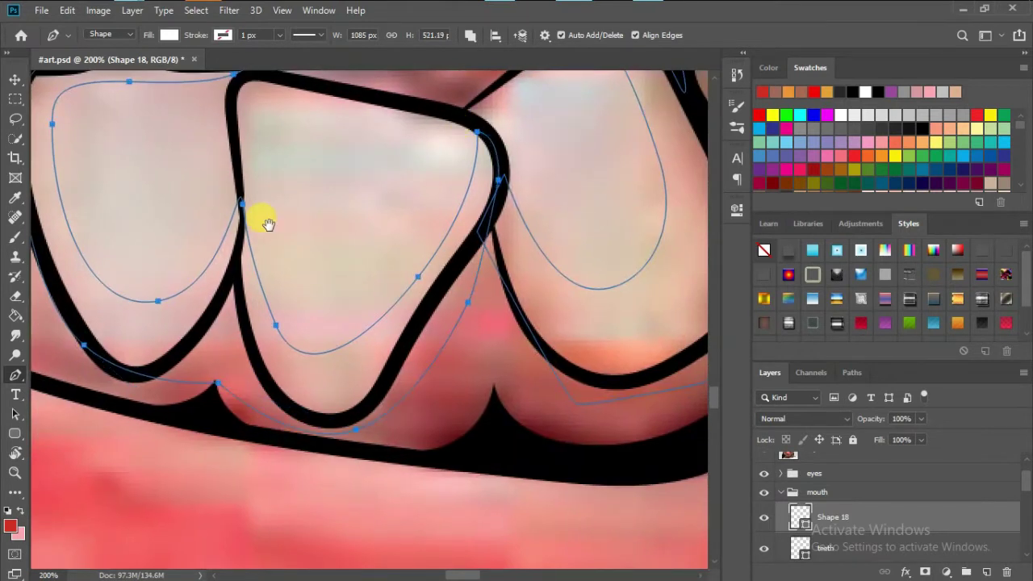
{"action": "left_click_drag", "start_coordinate": [268, 224], "coordinate": [185, 201]}
{"action": "left_click", "coordinate": [357, 218]}
{"action": "left_click_drag", "start_coordinate": [331, 158], "coordinate": [284, 155]}
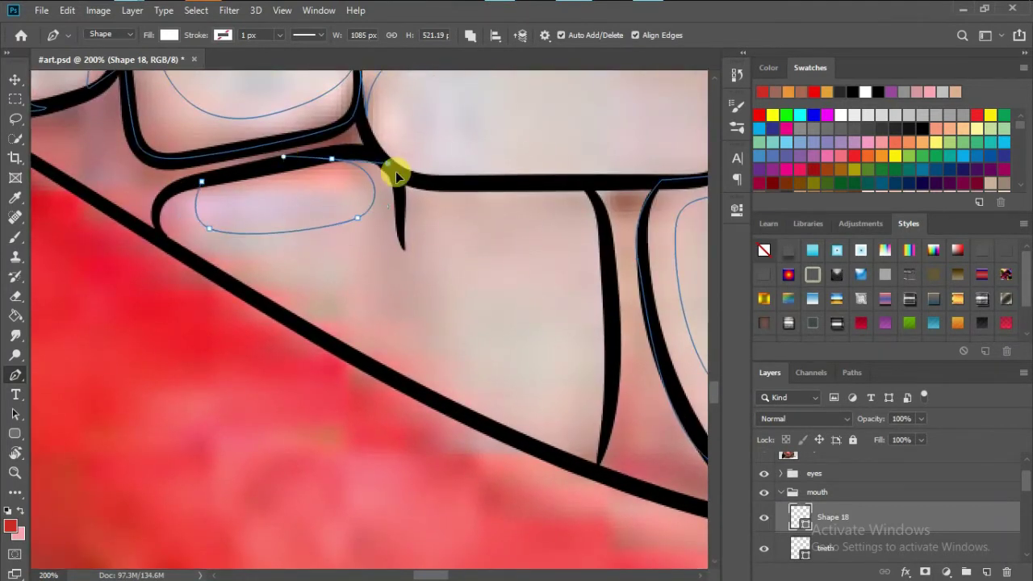
{"action": "left_click_drag", "start_coordinate": [599, 464], "coordinate": [583, 492]}
{"action": "left_click_drag", "start_coordinate": [549, 449], "coordinate": [540, 281]}
{"action": "left_click_drag", "start_coordinate": [473, 416], "coordinate": [502, 506]}
{"action": "key", "text": "ctrl+0"}
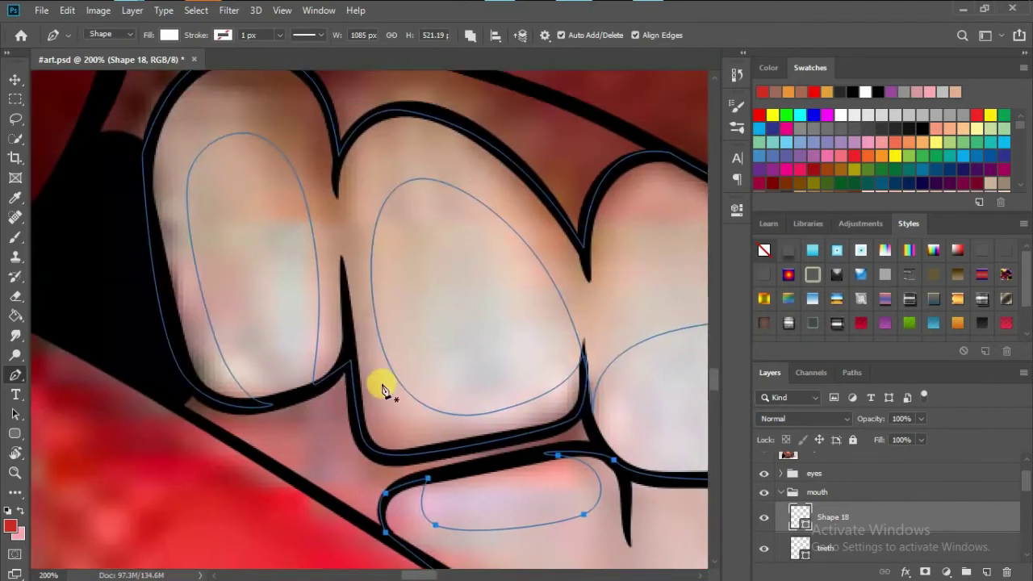
- Hide the reference photo Layer 1 and fill the lower-teeth shape (Shape 18) white
{"action": "left_click", "coordinate": [764, 468]}
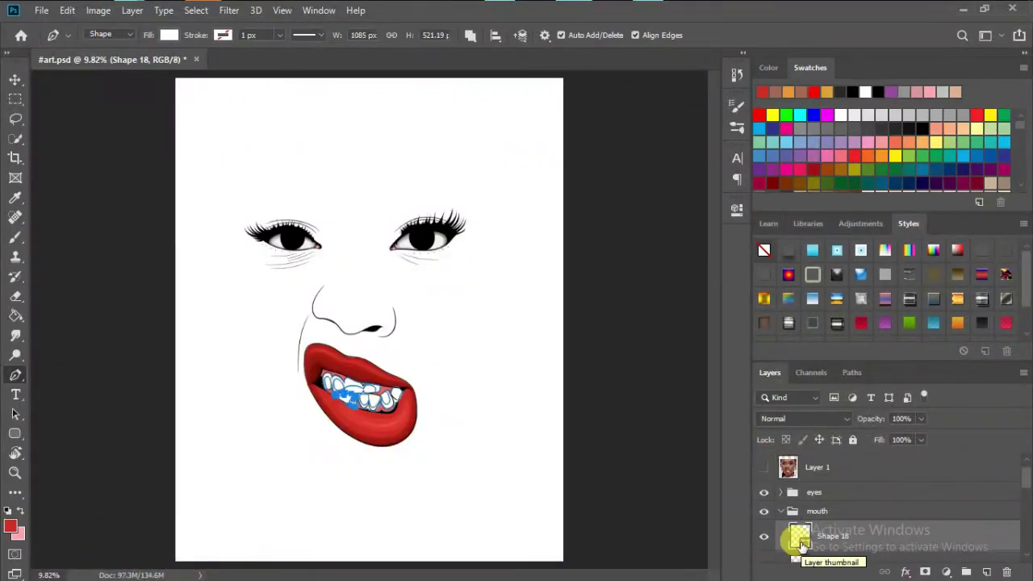
{"action": "double_click", "coordinate": [800, 537]}
{"action": "left_click", "coordinate": [592, 274]}
{"action": "key", "text": "Return"}
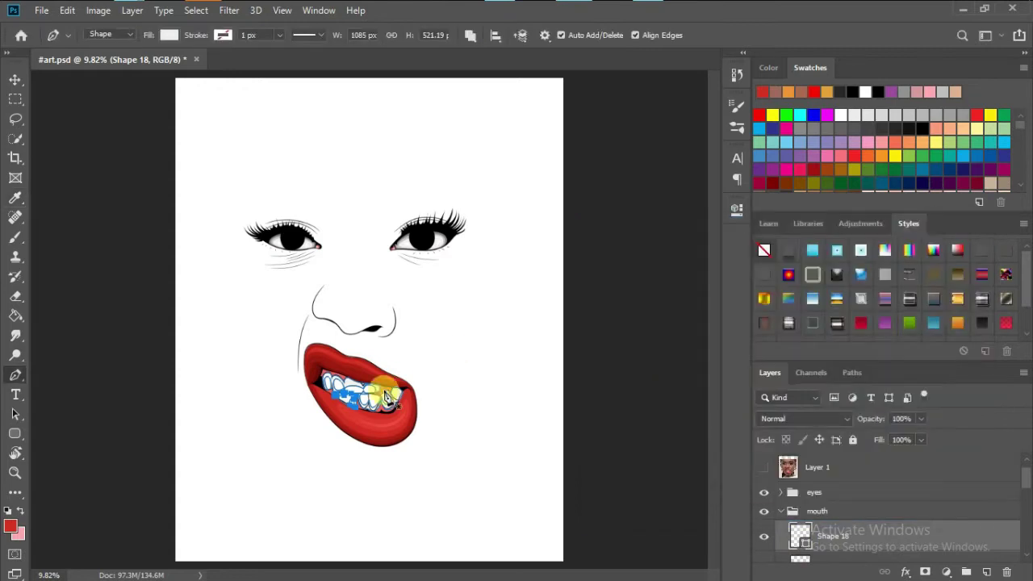
{"action": "scroll", "coordinate": [438, 396], "scroll_direction": "up", "scroll_amount": 3}
{"action": "scroll", "coordinate": [376, 331], "scroll_direction": "up", "scroll_amount": 3}
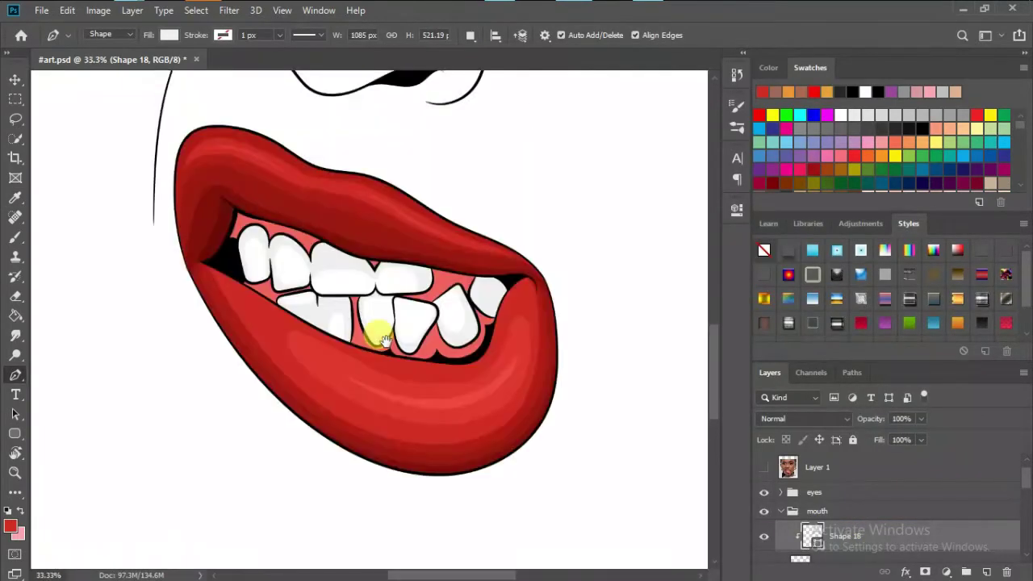
{"action": "scroll", "coordinate": [456, 359], "scroll_direction": "down", "scroll_amount": 6}
{"action": "scroll", "coordinate": [456, 360], "scroll_direction": "up", "scroll_amount": 3}
{"action": "scroll", "coordinate": [430, 272], "scroll_direction": "up", "scroll_amount": 3}
- Trace a new closed outline across the tops and edges of the upper teeth
{"action": "scroll", "coordinate": [473, 299], "scroll_direction": "up", "scroll_amount": 2}
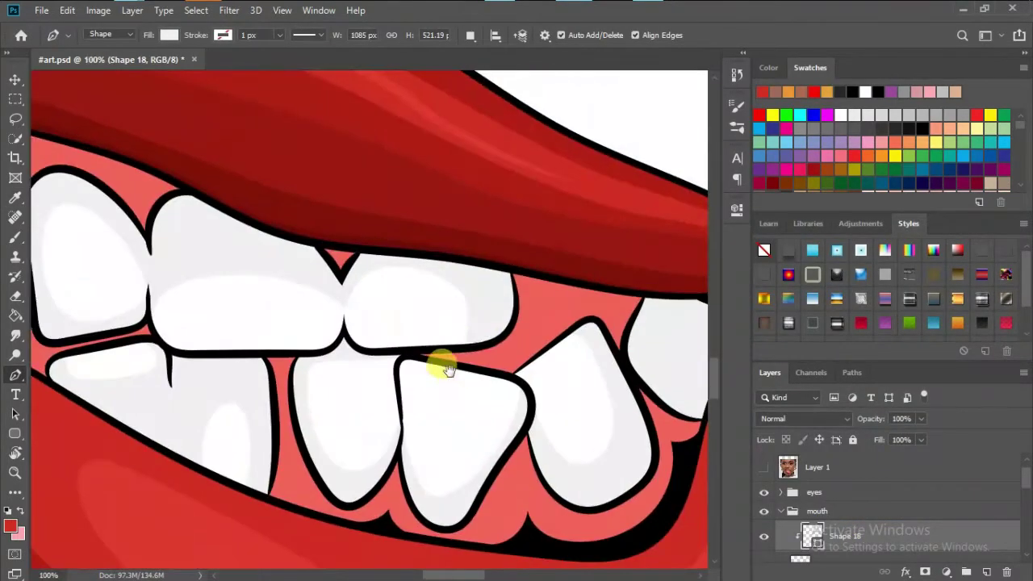
{"action": "left_click", "coordinate": [490, 341]}
{"action": "left_click_drag", "start_coordinate": [469, 268], "coordinate": [421, 243]}
{"action": "left_click_drag", "start_coordinate": [342, 290], "coordinate": [331, 332]}
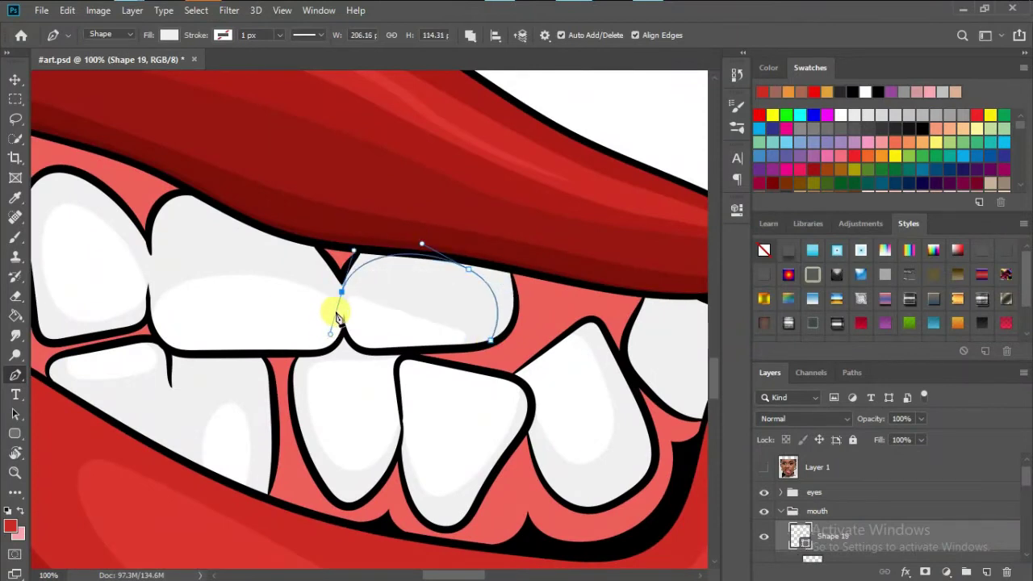
{"action": "left_click", "coordinate": [153, 272]}
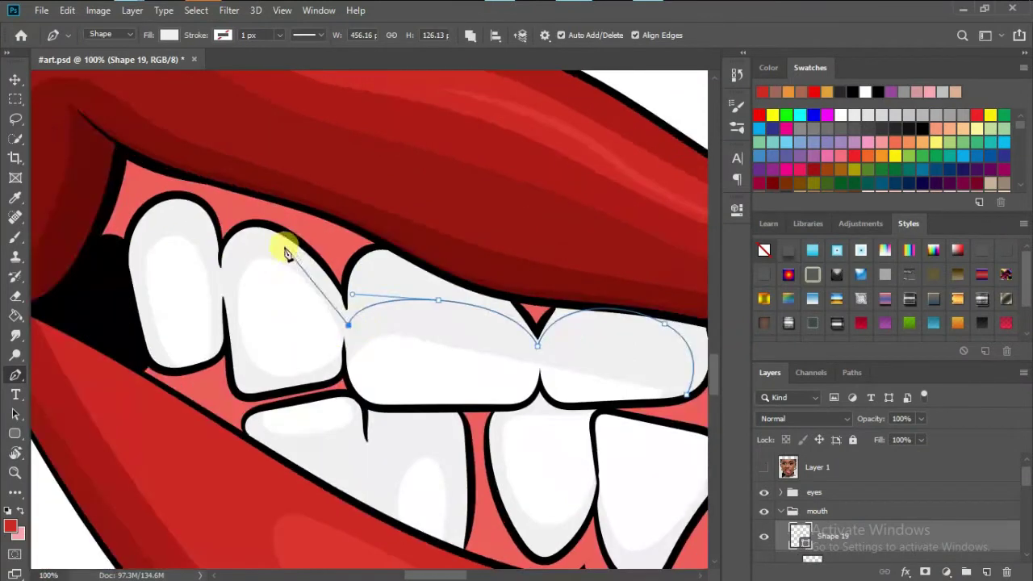
{"action": "left_click", "coordinate": [220, 284]}
{"action": "left_click_drag", "start_coordinate": [221, 284], "coordinate": [358, 313]}
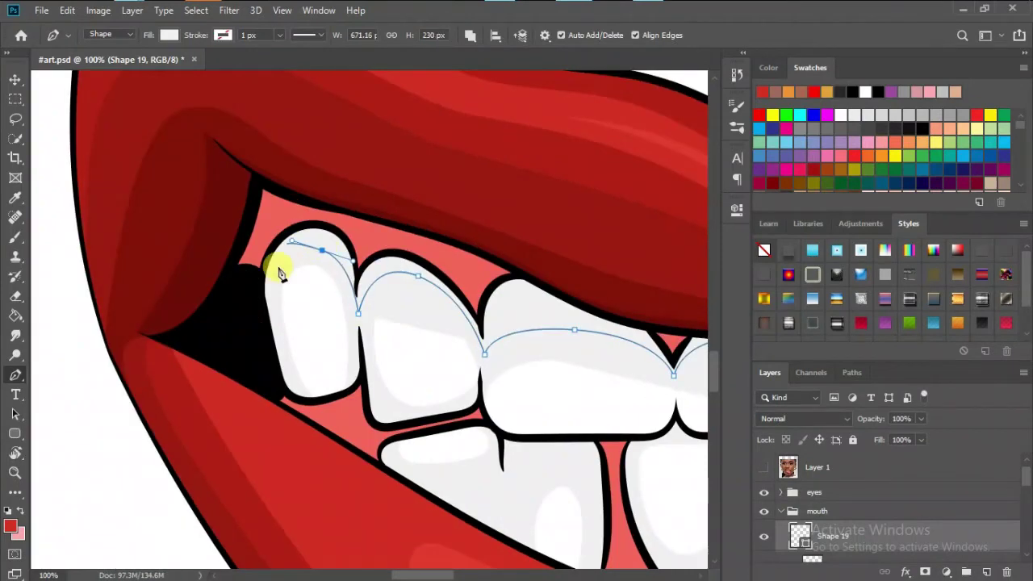
{"action": "left_click_drag", "start_coordinate": [273, 300], "coordinate": [273, 347]}
{"action": "left_click_drag", "start_coordinate": [300, 395], "coordinate": [312, 397]}
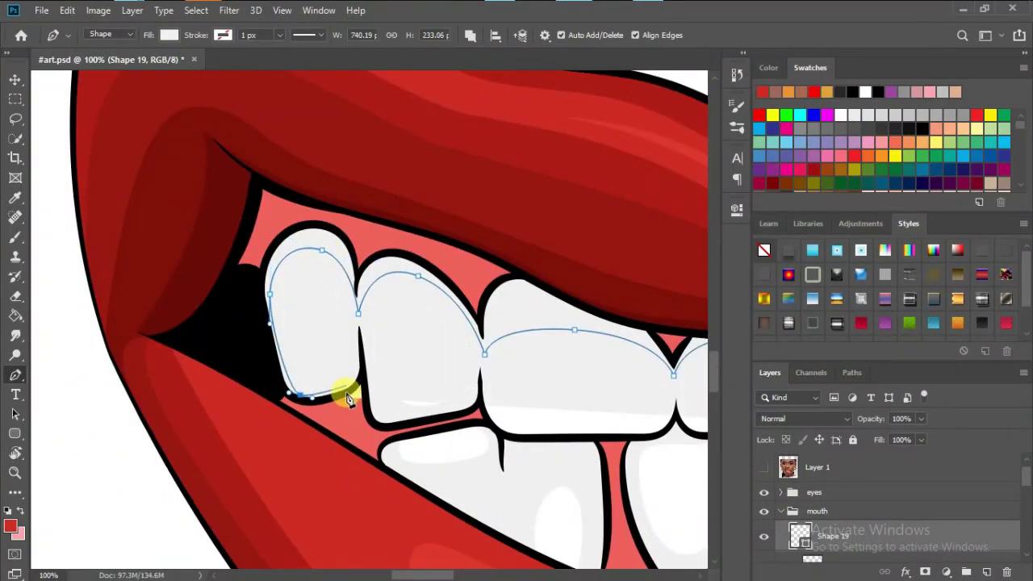
{"action": "left_click", "coordinate": [481, 367]}
- Drop the new shape to 0% so the teeth show through, and add anchors around them
{"action": "left_click_drag", "start_coordinate": [921, 418], "coordinate": [821, 437]}
{"action": "left_click", "coordinate": [491, 418]}
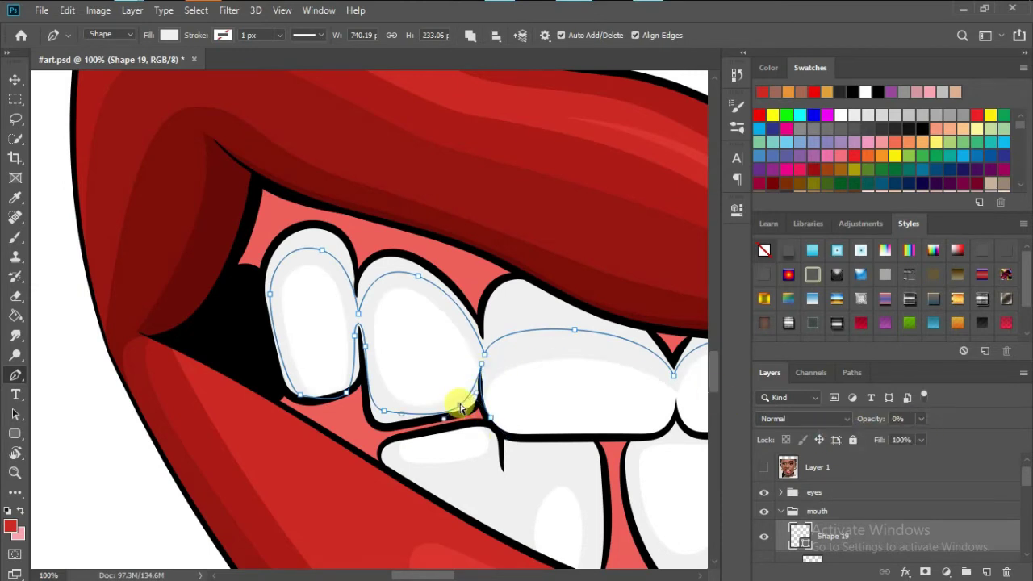
{"action": "left_click", "coordinate": [350, 441]}
{"action": "left_click", "coordinate": [365, 196]}
{"action": "left_click", "coordinate": [597, 308]}
{"action": "left_click", "coordinate": [646, 370]}
{"action": "left_click", "coordinate": [626, 432]}
- Restore the upper-teeth shape to 100% and fill it light grey #dddddd
{"action": "left_click", "coordinate": [920, 436]}
{"action": "key", "text": "0"}
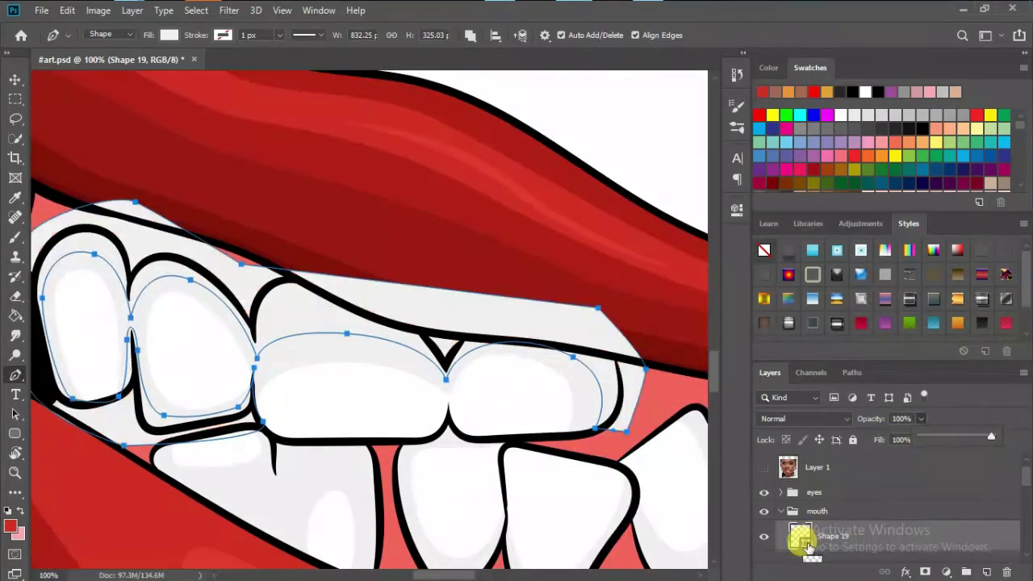
{"action": "double_click", "coordinate": [799, 536]}
{"action": "key", "text": "Return"}
{"action": "double_click", "coordinate": [812, 536]}
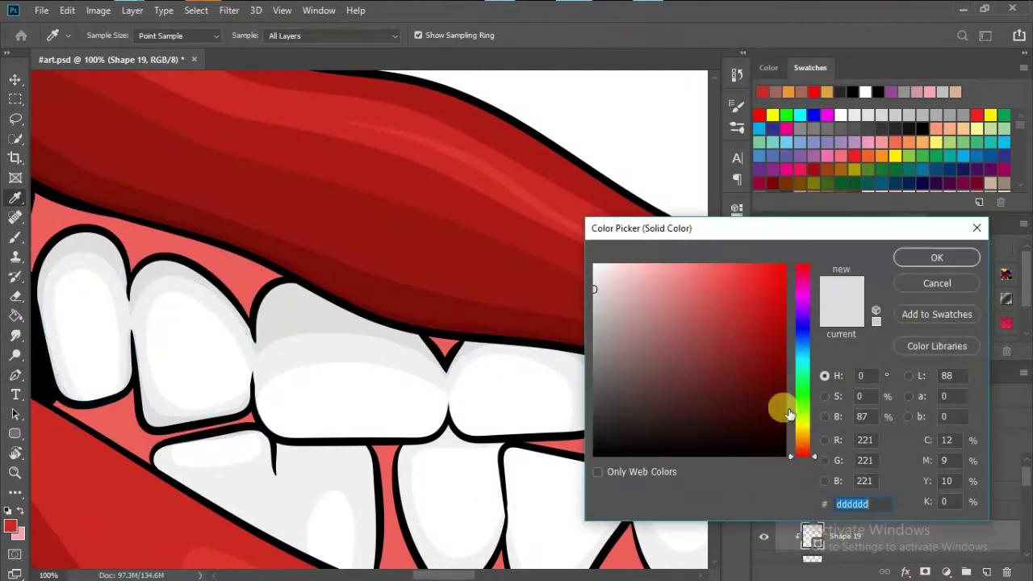
{"action": "left_click", "coordinate": [802, 428]}
{"action": "left_click", "coordinate": [604, 264]}
- Back on the Pen tool, extend the grey shape with curved anchors between the lower teeth
{"action": "key", "text": "Return"}
{"action": "key", "text": "p"}
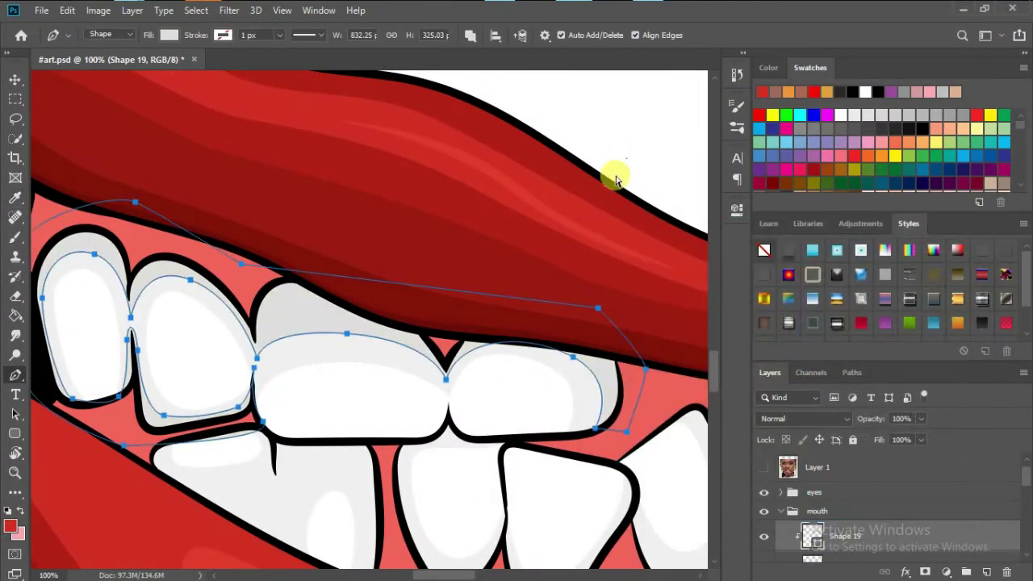
{"action": "scroll", "coordinate": [438, 396], "scroll_direction": "down", "scroll_amount": 3}
{"action": "scroll", "coordinate": [327, 431], "scroll_direction": "up", "scroll_amount": 2}
{"action": "scroll", "coordinate": [568, 395], "scroll_direction": "up", "scroll_amount": 1}
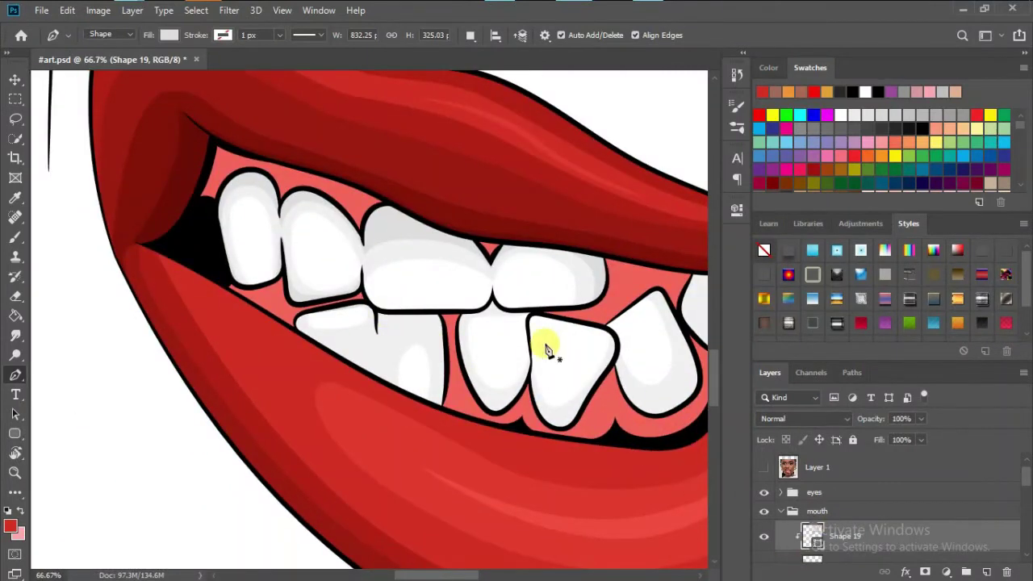
{"action": "scroll", "coordinate": [270, 350], "scroll_direction": "down", "scroll_amount": 1}
{"action": "scroll", "coordinate": [283, 334], "scroll_direction": "up", "scroll_amount": 1}
{"action": "scroll", "coordinate": [437, 288], "scroll_direction": "up", "scroll_amount": 1}
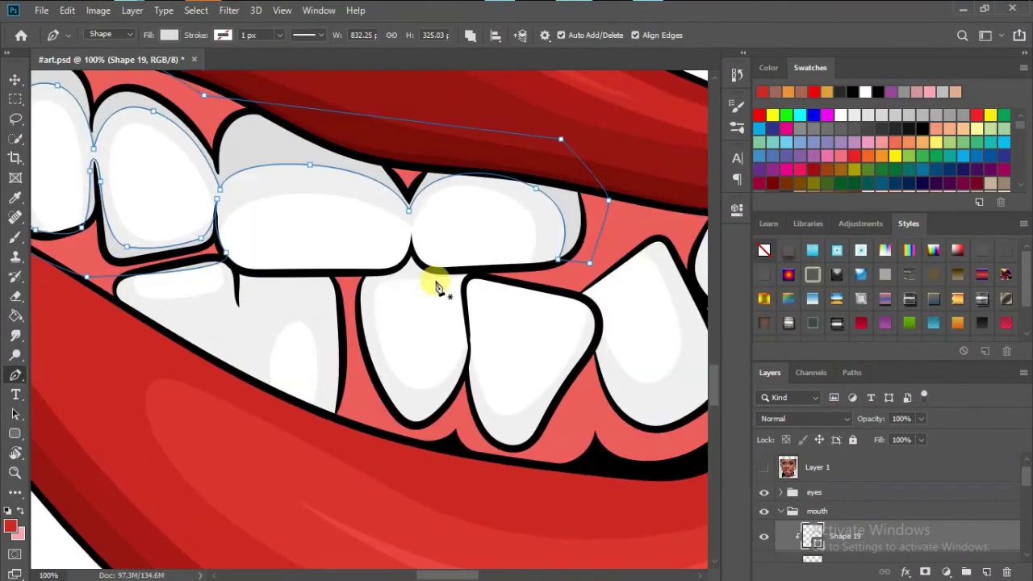
{"action": "scroll", "coordinate": [436, 288], "scroll_direction": "up", "scroll_amount": 1}
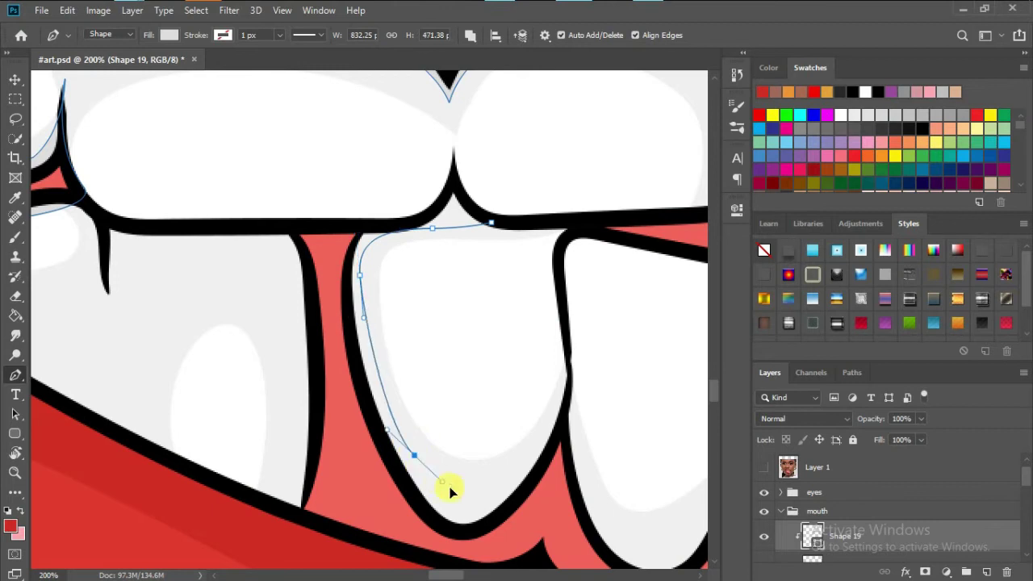
{"action": "left_click_drag", "start_coordinate": [568, 376], "coordinate": [572, 334]}
{"action": "mouse_move", "coordinate": [609, 528]}
{"action": "left_mouse_down"}
{"action": "mouse_move", "coordinate": [411, 376]}
{"action": "mouse_move", "coordinate": [458, 421]}
{"action": "left_mouse_up"}
{"action": "scroll", "coordinate": [542, 309], "scroll_direction": "up", "scroll_amount": 3}
{"action": "scroll", "coordinate": [542, 309], "scroll_direction": "right", "scroll_amount": 3}
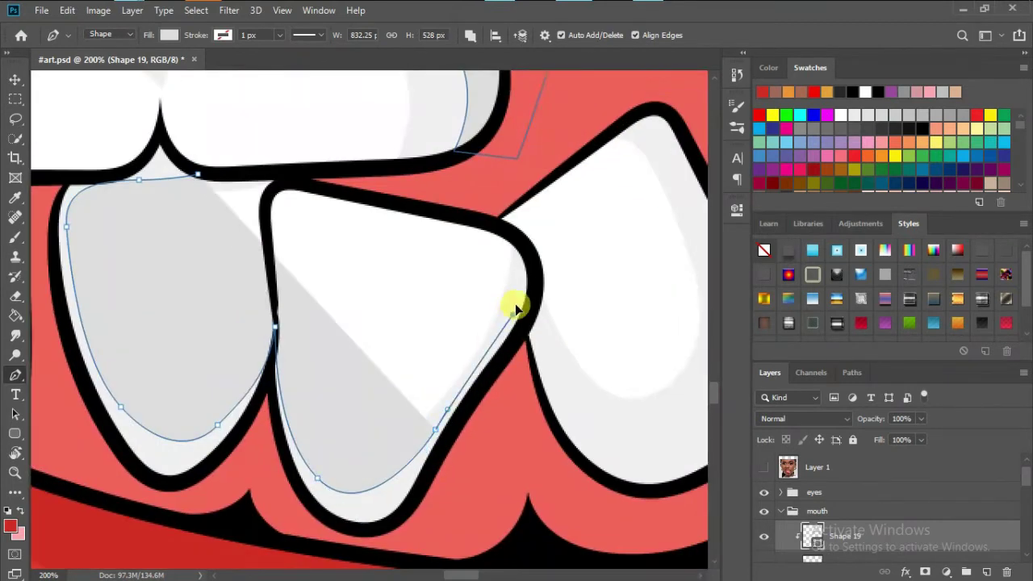
{"action": "left_click", "coordinate": [523, 244]}
- Continue the outline around the next lower tooth's right edge and top corner
{"action": "scroll", "coordinate": [560, 406], "scroll_direction": "up", "scroll_amount": 3}
{"action": "scroll", "coordinate": [560, 406], "scroll_direction": "right", "scroll_amount": 3}
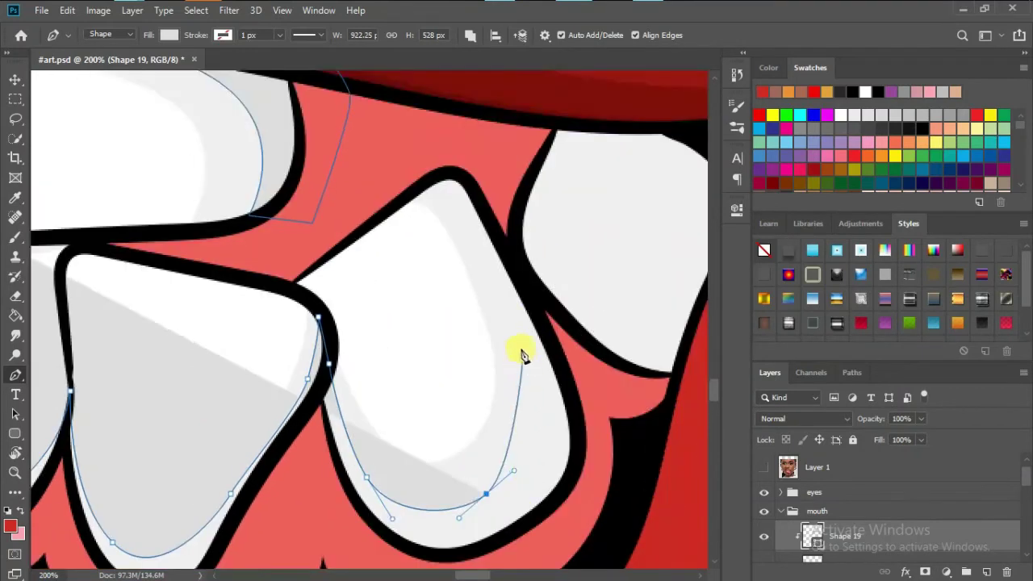
{"action": "left_click_drag", "start_coordinate": [545, 436], "coordinate": [569, 508]}
{"action": "left_click_drag", "start_coordinate": [506, 259], "coordinate": [522, 276]}
{"action": "scroll", "coordinate": [584, 307], "scroll_direction": "right", "scroll_amount": 2}
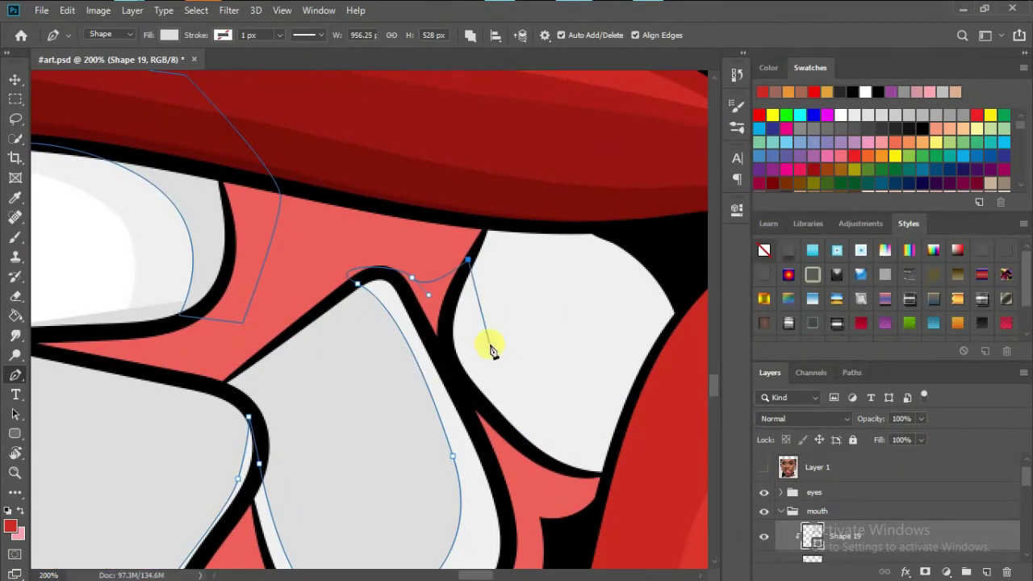
{"action": "left_click_drag", "start_coordinate": [623, 420], "coordinate": [557, 355]}
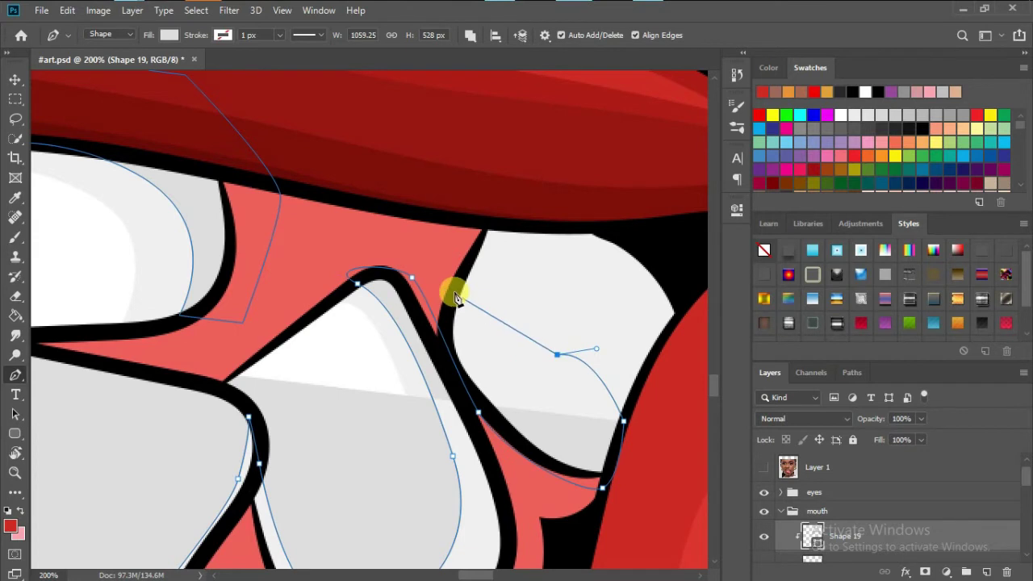
{"action": "scroll", "coordinate": [387, 450], "scroll_direction": "down", "scroll_amount": 5}
{"action": "scroll", "coordinate": [284, 330], "scroll_direction": "left", "scroll_amount": 3}
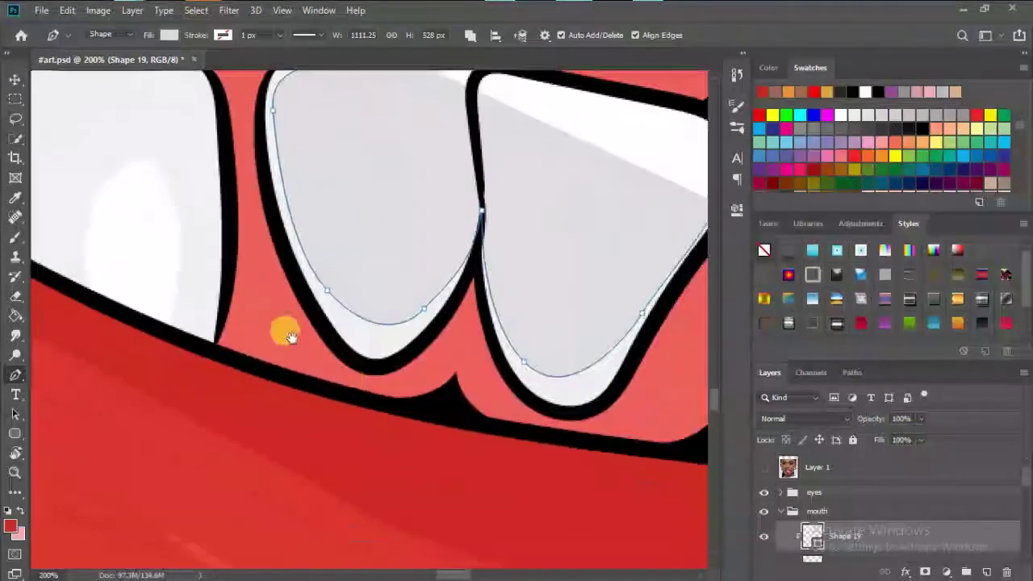
{"action": "scroll", "coordinate": [322, 414], "scroll_direction": "up", "scroll_amount": 5}
{"action": "left_click", "coordinate": [476, 121]}
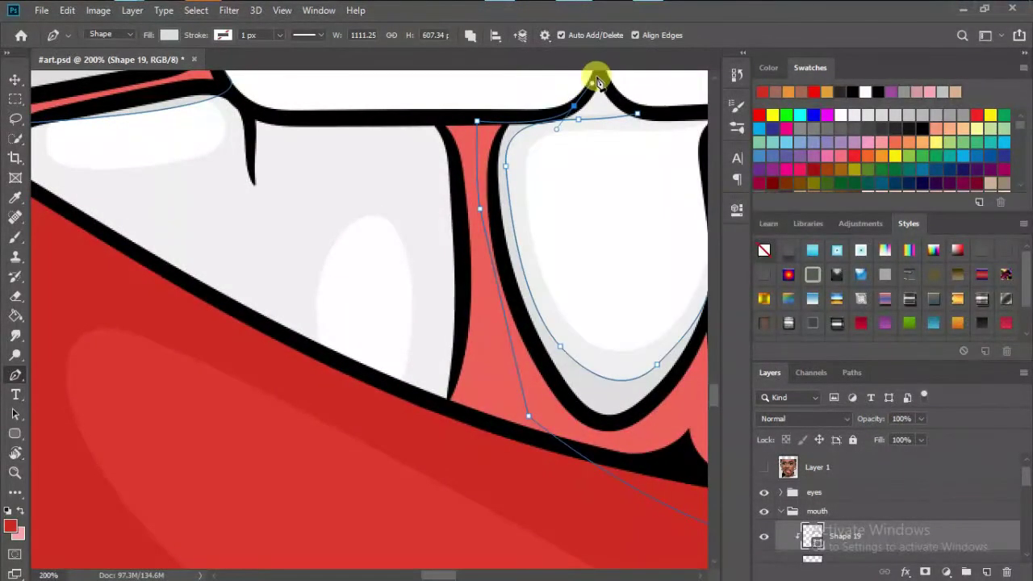
{"action": "scroll", "coordinate": [643, 127], "scroll_direction": "down", "scroll_amount": 3}
{"action": "scroll", "coordinate": [579, 420], "scroll_direction": "up", "scroll_amount": 3}
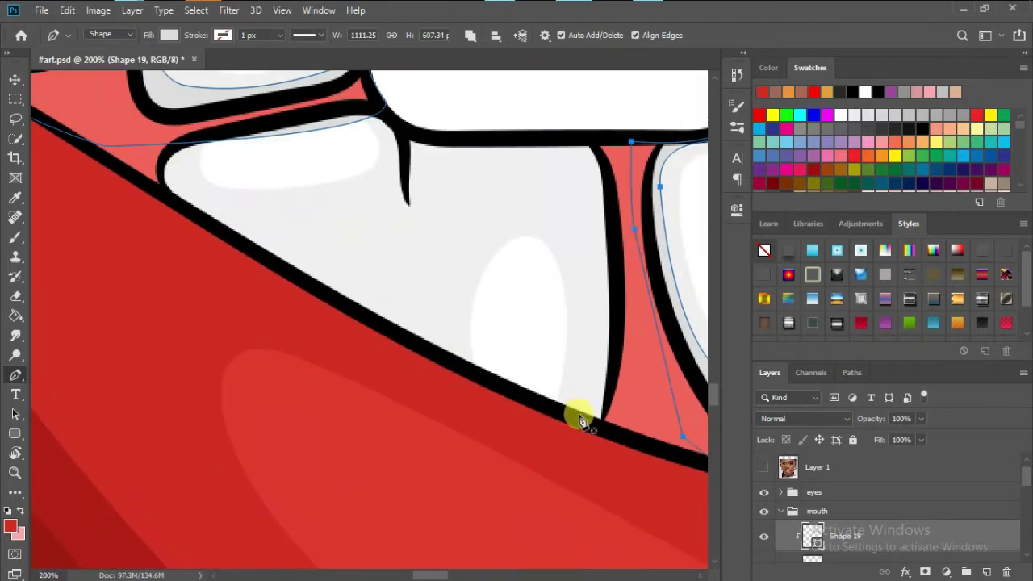
{"action": "left_click_drag", "start_coordinate": [554, 167], "coordinate": [546, 148]}
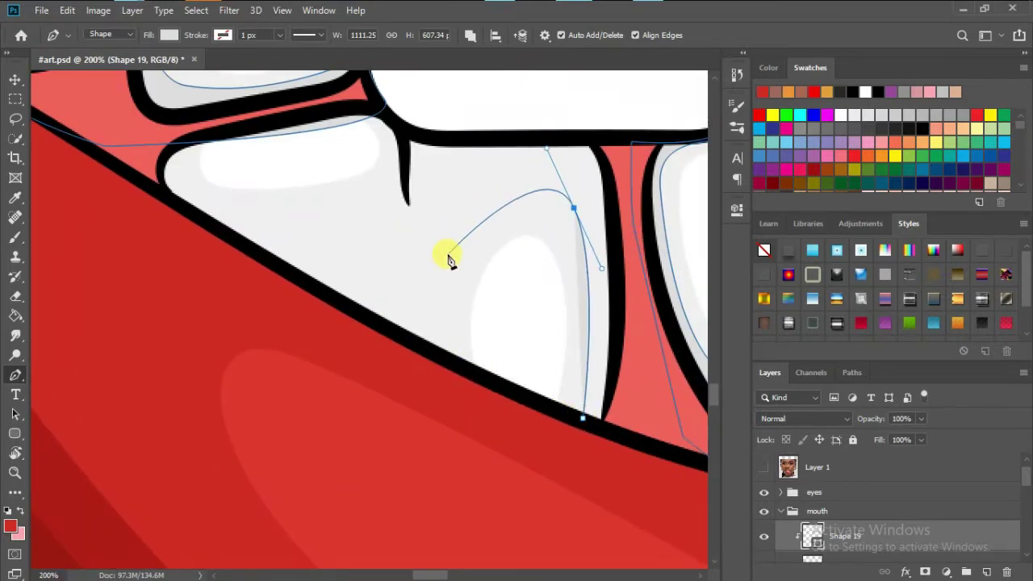
- Trace the remaining tooth bottoms and close the outline around the left tooth
{"action": "left_click", "coordinate": [439, 296]}
{"action": "left_click", "coordinate": [441, 358]}
{"action": "left_click", "coordinate": [368, 312]}
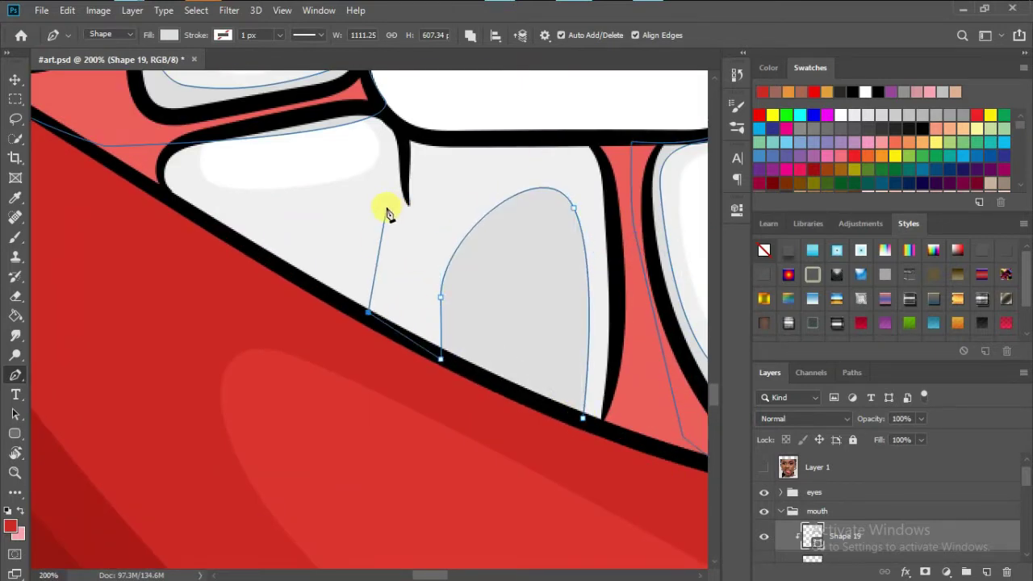
{"action": "left_click_drag", "start_coordinate": [402, 173], "coordinate": [400, 107]}
{"action": "left_click", "coordinate": [442, 139]}
{"action": "left_click", "coordinate": [590, 141]}
{"action": "left_click_drag", "start_coordinate": [615, 214], "coordinate": [619, 263]}
{"action": "left_click_drag", "start_coordinate": [601, 429], "coordinate": [586, 428]}
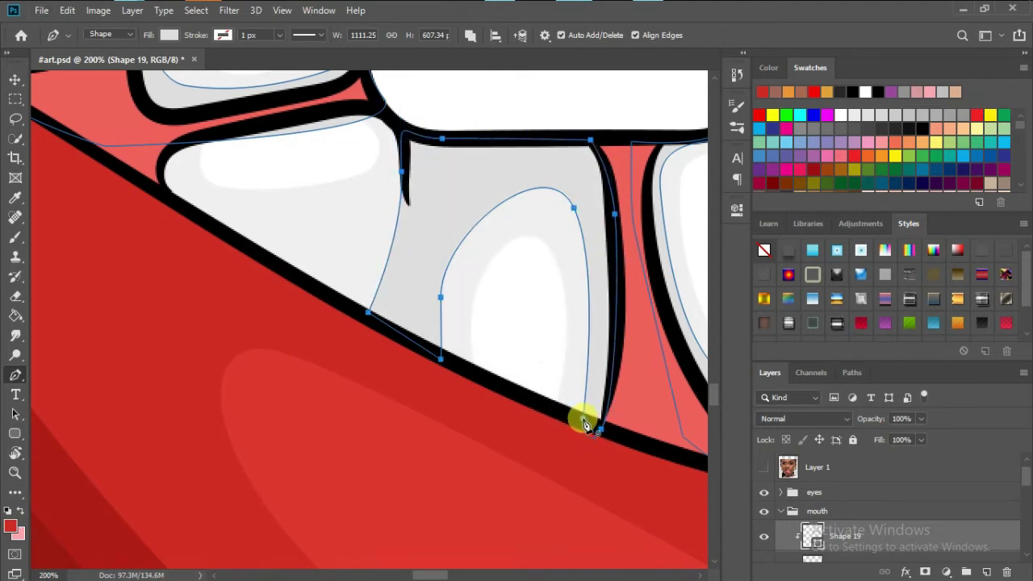
{"action": "left_click_drag", "start_coordinate": [161, 188], "coordinate": [168, 217]}
{"action": "left_click", "coordinate": [179, 144]}
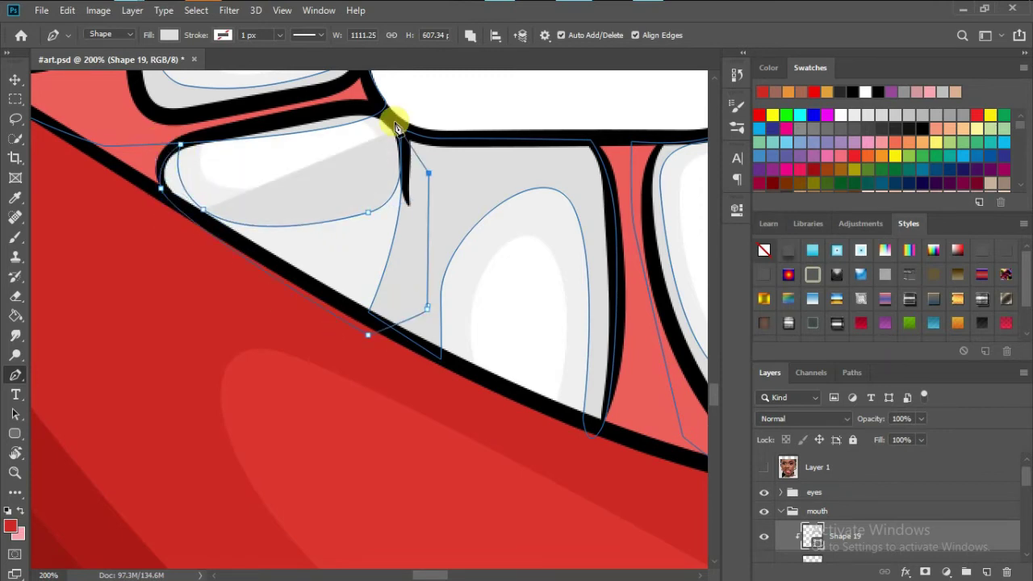
{"action": "scroll", "coordinate": [316, 307], "scroll_direction": "down", "scroll_amount": 3}
{"action": "scroll", "coordinate": [358, 288], "scroll_direction": "down", "scroll_amount": 3}
{"action": "scroll", "coordinate": [473, 473], "scroll_direction": "down", "scroll_amount": 4}
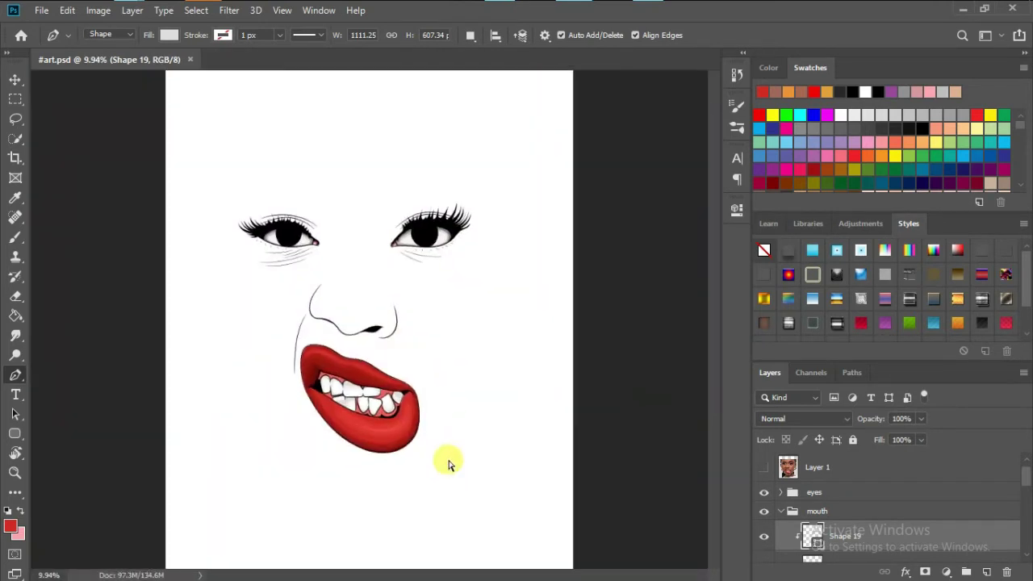
{"action": "scroll", "coordinate": [445, 357], "scroll_direction": "up", "scroll_amount": 2}
{"action": "scroll", "coordinate": [433, 362], "scroll_direction": "up", "scroll_amount": 2}
{"action": "scroll", "coordinate": [433, 362], "scroll_direction": "up", "scroll_amount": 2}
- Toggle the reference photo Layer 1 on and off to compare, leaving it hidden
{"action": "left_click", "coordinate": [763, 468]}
{"action": "left_click", "coordinate": [762, 468]}
{"action": "left_click", "coordinate": [763, 468]}
{"action": "left_click", "coordinate": [762, 468]}
{"action": "left_click", "coordinate": [762, 468]}
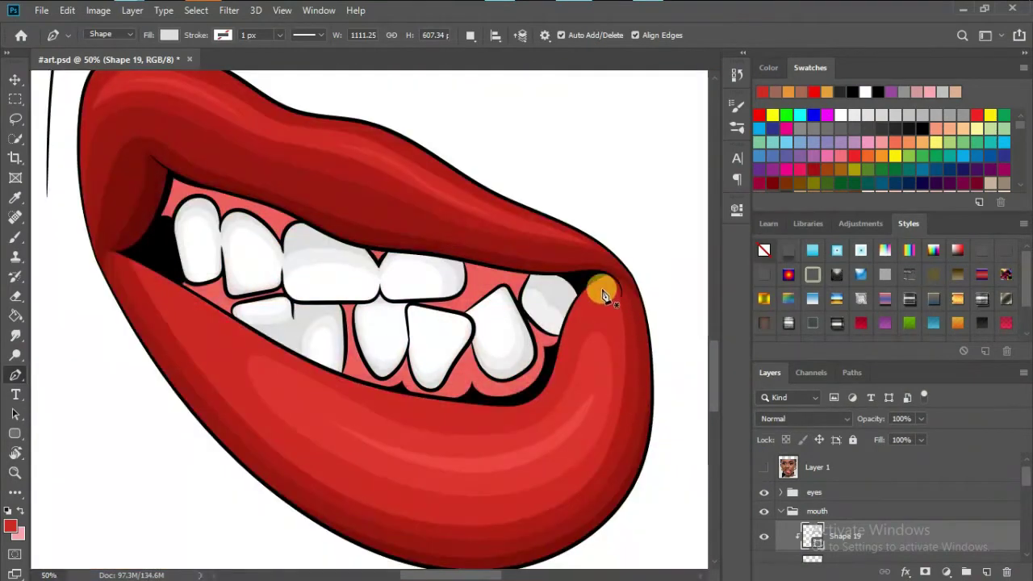
{"action": "left_click", "coordinate": [763, 468]}
{"action": "scroll", "coordinate": [290, 336], "scroll_direction": "up", "scroll_amount": 2}
- Draw a closed shadow shape along the upper tooth's top edge
{"action": "scroll", "coordinate": [381, 334], "scroll_direction": "up", "scroll_amount": 2}
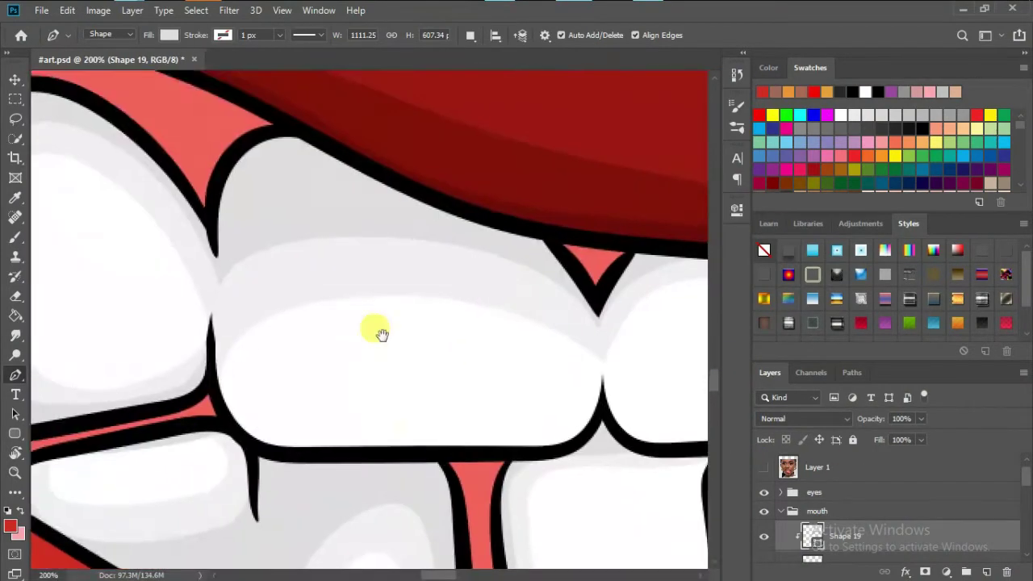
{"action": "left_click_drag", "start_coordinate": [382, 334], "coordinate": [430, 411]}
{"action": "left_click", "coordinate": [264, 326]}
{"action": "left_click_drag", "start_coordinate": [348, 276], "coordinate": [414, 272]}
{"action": "mouse_move", "coordinate": [562, 315]}
{"action": "left_mouse_down"}
{"action": "mouse_move", "coordinate": [591, 342]}
{"action": "mouse_move", "coordinate": [561, 293]}
{"action": "left_mouse_up"}
{"action": "left_click_drag", "start_coordinate": [482, 285], "coordinate": [433, 259]}
{"action": "left_click", "coordinate": [346, 214]}
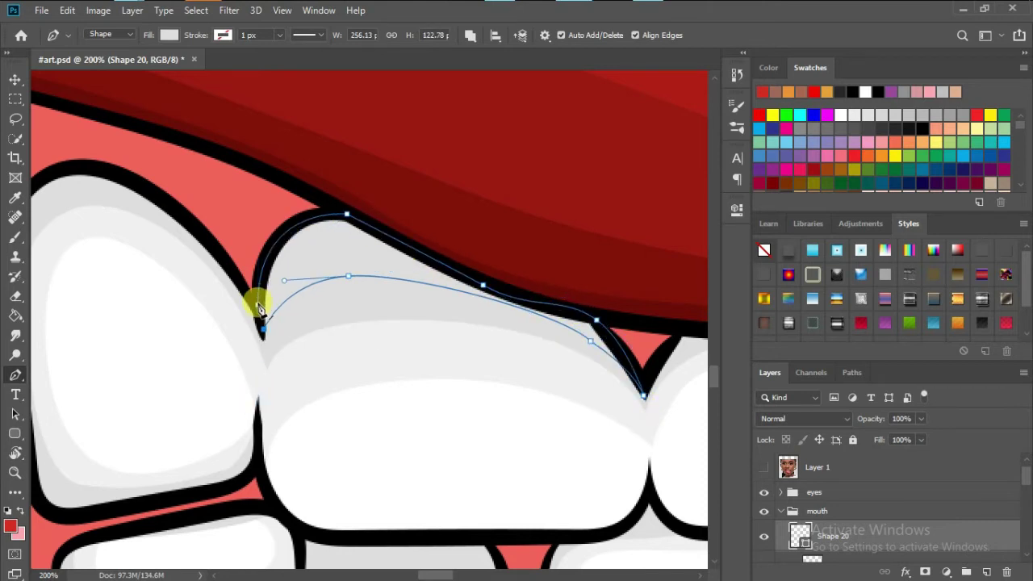
- Fill the new shadow shape (Shape 20) with a sampled grey
{"action": "double_click", "coordinate": [804, 549]}
{"action": "left_click", "coordinate": [584, 296]}
{"action": "left_click", "coordinate": [627, 300]}
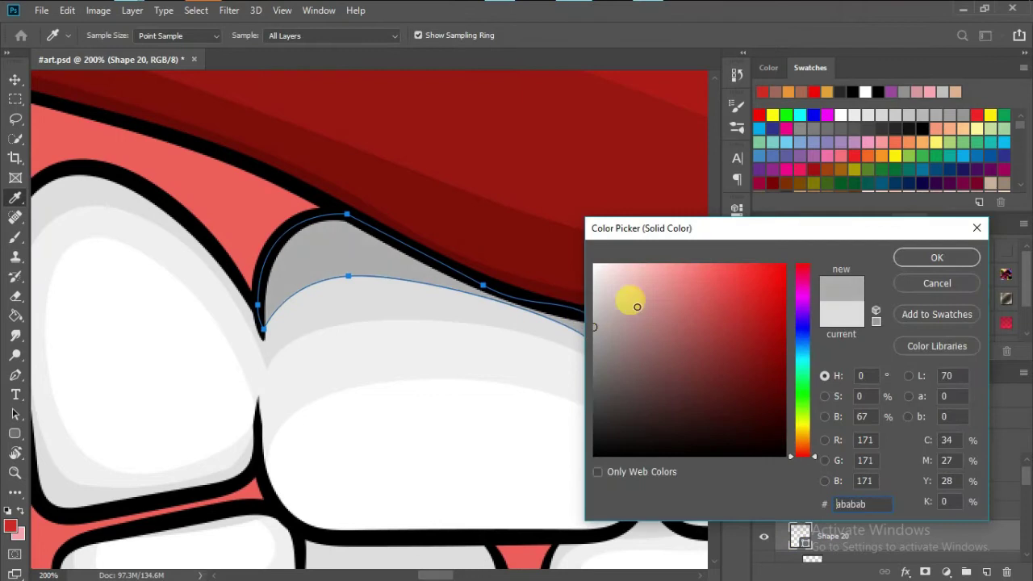
{"action": "left_click", "coordinate": [998, 255]}
- Add curved shadows on the neighbouring teeth and a crescent shadow on a lower tooth
{"action": "left_click_drag", "start_coordinate": [333, 288], "coordinate": [512, 314]}
{"action": "left_click_drag", "start_coordinate": [404, 273], "coordinate": [446, 345]}
{"action": "left_click", "coordinate": [196, 267]}
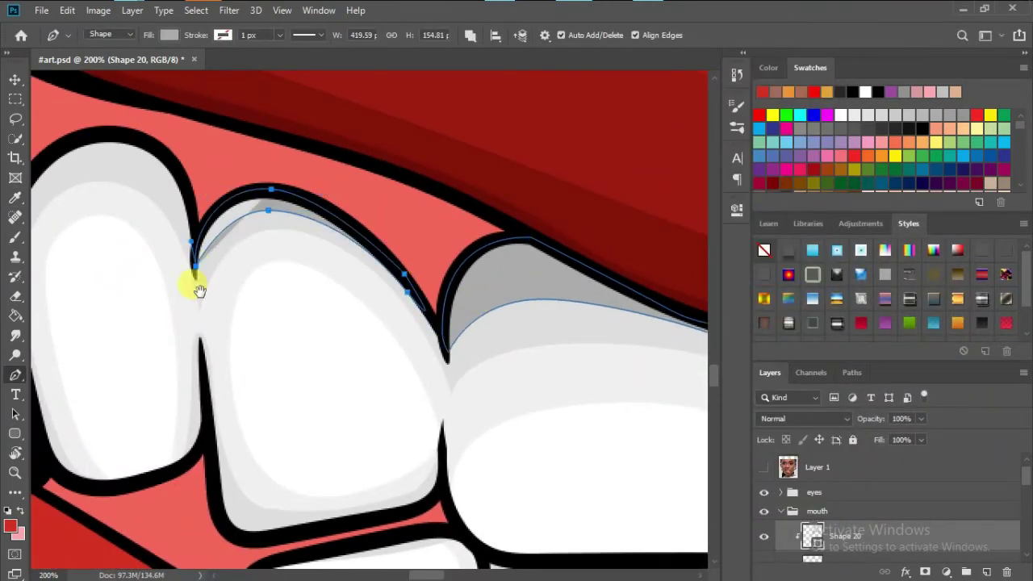
{"action": "left_click_drag", "start_coordinate": [195, 234], "coordinate": [361, 230]}
{"action": "left_click_drag", "start_coordinate": [254, 150], "coordinate": [222, 142]}
{"action": "left_click_drag", "start_coordinate": [176, 259], "coordinate": [170, 321]}
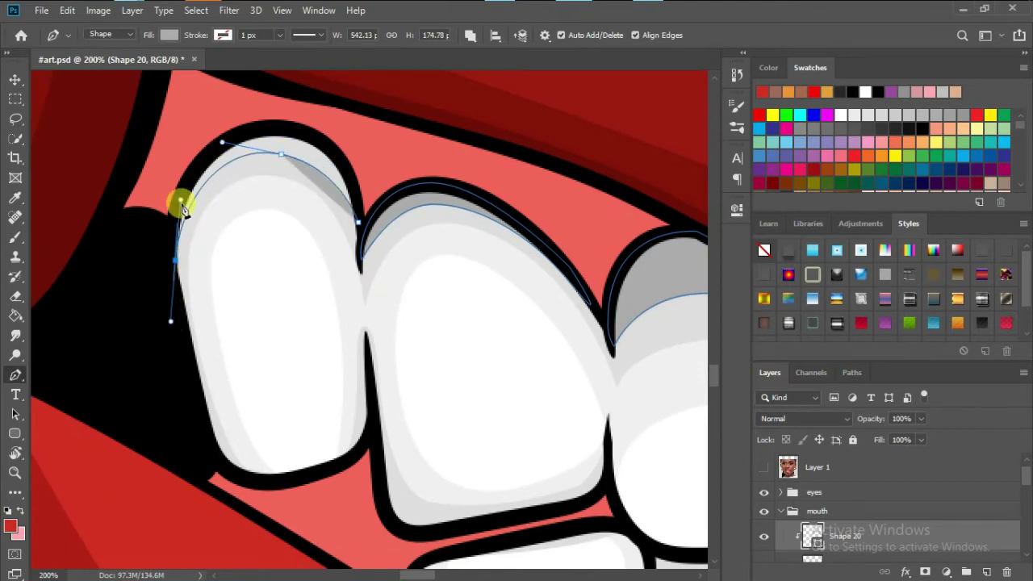
{"action": "mouse_move", "coordinate": [389, 464]}
{"action": "left_mouse_down"}
{"action": "mouse_move", "coordinate": [153, 335]}
{"action": "mouse_move", "coordinate": [272, 235]}
{"action": "mouse_move", "coordinate": [420, 199]}
{"action": "left_mouse_up"}
{"action": "left_click_drag", "start_coordinate": [464, 297], "coordinate": [438, 380]}
{"action": "scroll", "coordinate": [491, 270], "scroll_direction": "down", "scroll_amount": 5}
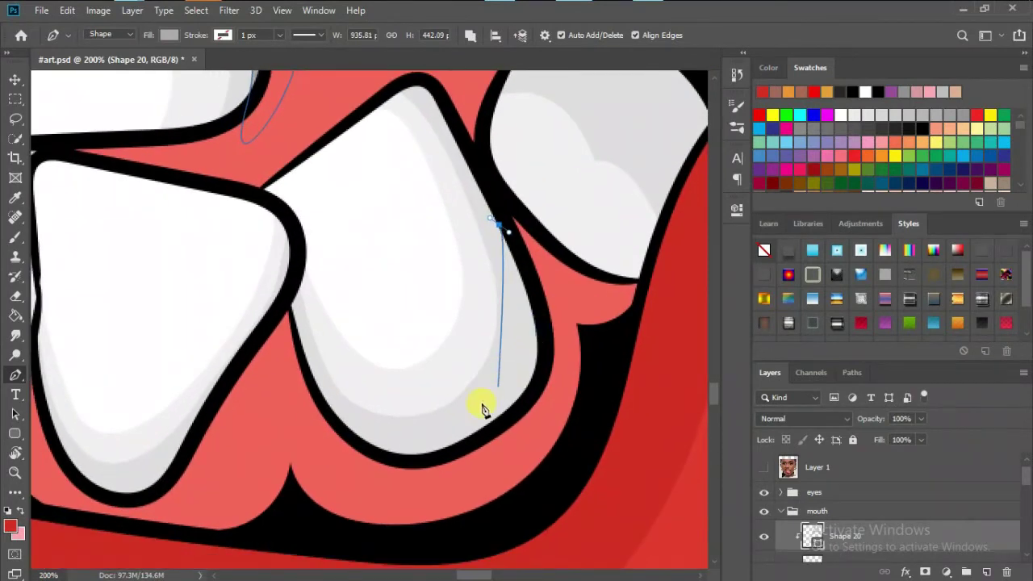
{"action": "left_click_drag", "start_coordinate": [332, 413], "coordinate": [408, 472]}
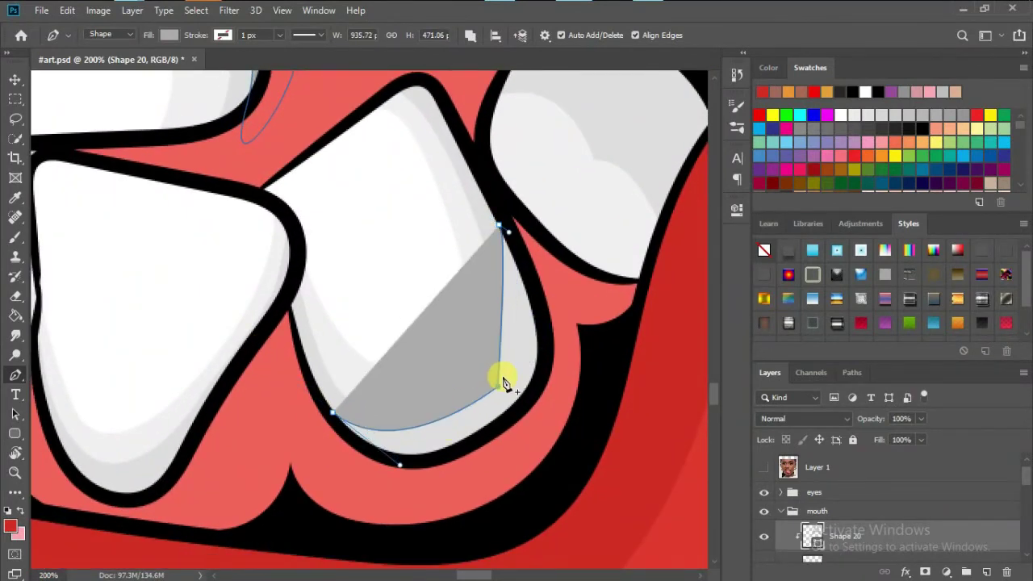
{"action": "left_click", "coordinate": [500, 226]}
- Add crescent shadows along the right and bottom edges of the next teeth
{"action": "scroll", "coordinate": [493, 307], "scroll_direction": "up", "scroll_amount": 3}
{"action": "scroll", "coordinate": [493, 306], "scroll_direction": "right", "scroll_amount": 2}
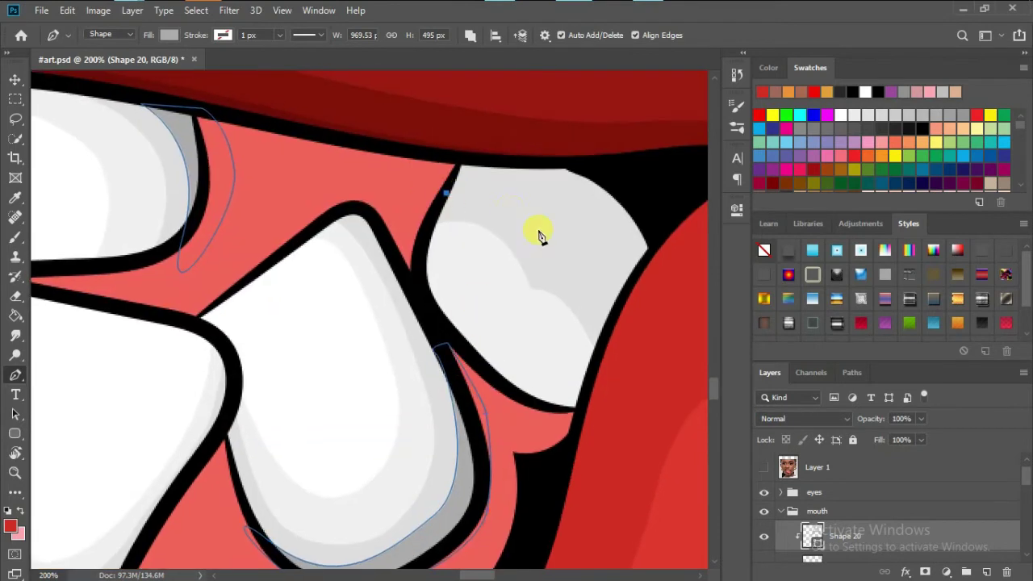
{"action": "left_click", "coordinate": [654, 279]}
{"action": "left_click", "coordinate": [445, 193]}
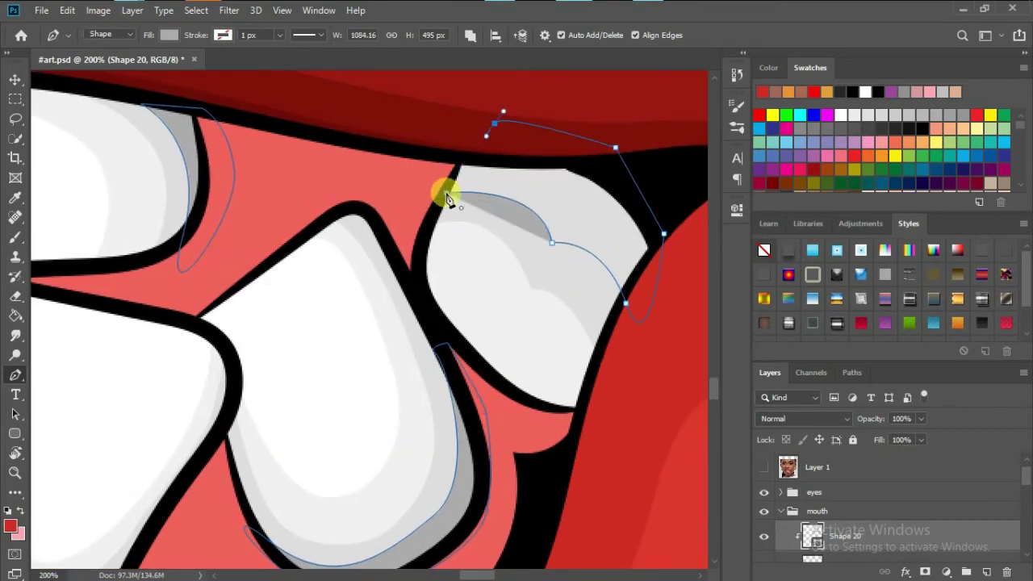
{"action": "left_click_drag", "start_coordinate": [445, 191], "coordinate": [493, 142]}
{"action": "left_click_drag", "start_coordinate": [382, 381], "coordinate": [430, 346]}
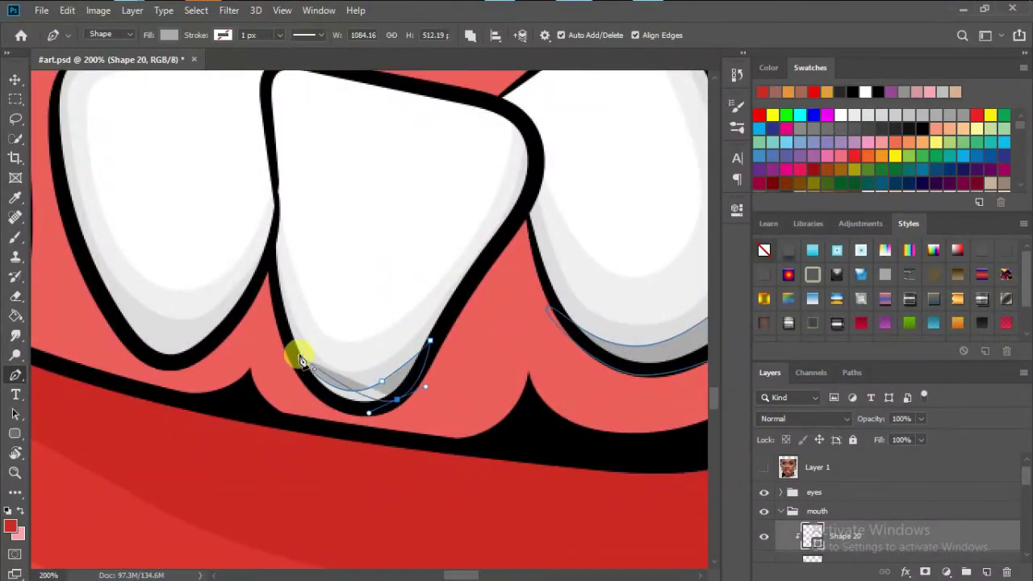
{"action": "left_click", "coordinate": [300, 360]}
- Add the last lower-tooth shadow, fit the face in view and save the file
{"action": "scroll", "coordinate": [275, 314], "scroll_direction": "left", "scroll_amount": 3}
{"action": "left_click", "coordinate": [323, 370]}
{"action": "scroll", "coordinate": [415, 323], "scroll_direction": "up", "scroll_amount": 3}
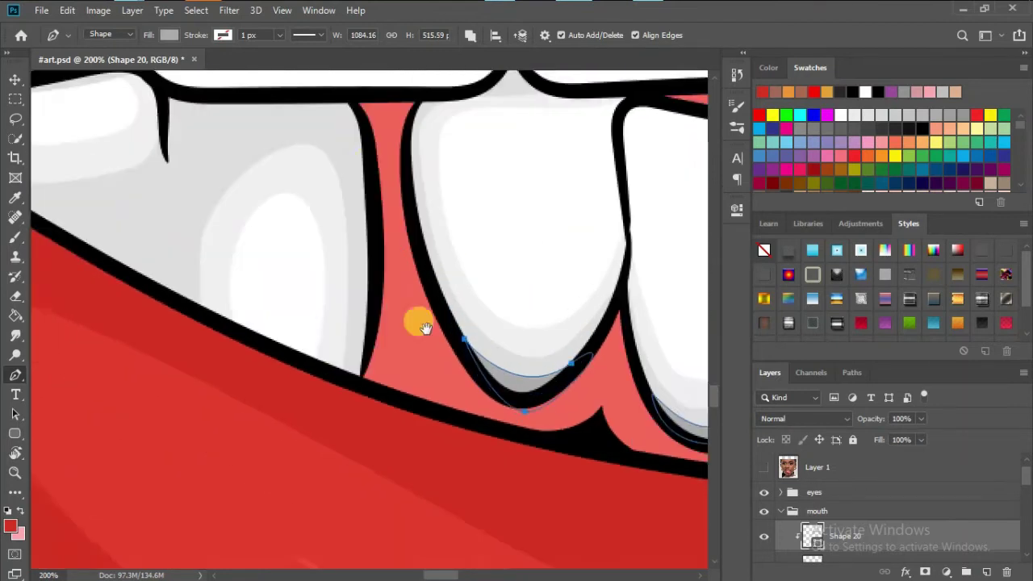
{"action": "scroll", "coordinate": [415, 322], "scroll_direction": "left", "scroll_amount": 3}
{"action": "left_click", "coordinate": [440, 242]}
{"action": "left_click_drag", "start_coordinate": [238, 376], "coordinate": [265, 460]}
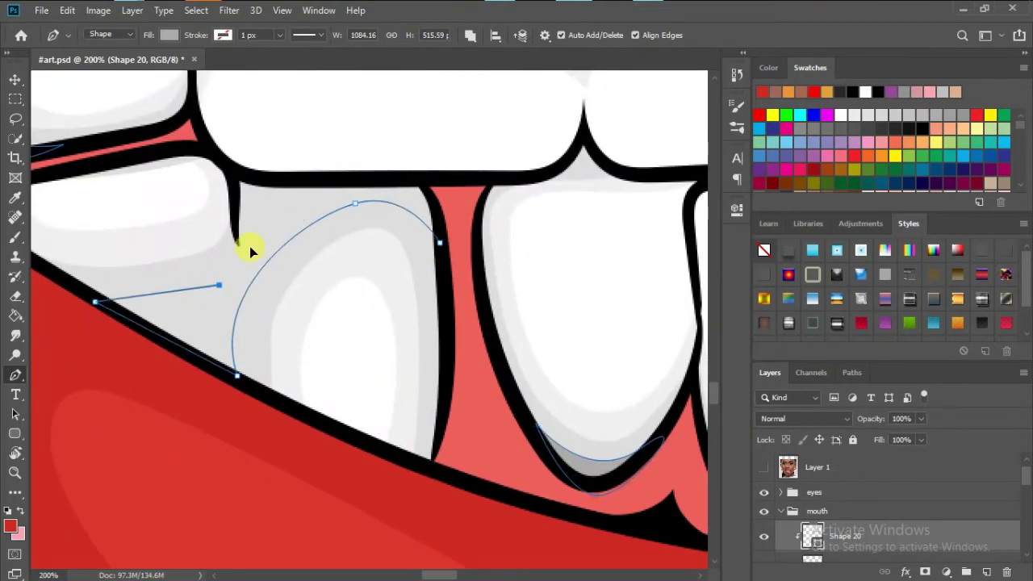
{"action": "left_click", "coordinate": [443, 239]}
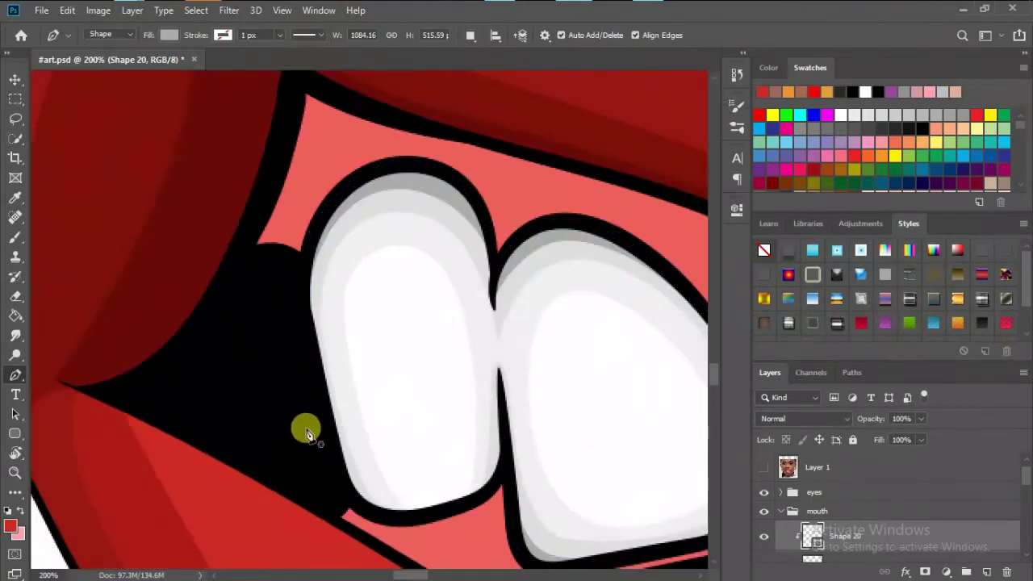
{"action": "key", "text": "ctrl+0"}
{"action": "key", "text": "ctrl+s"}
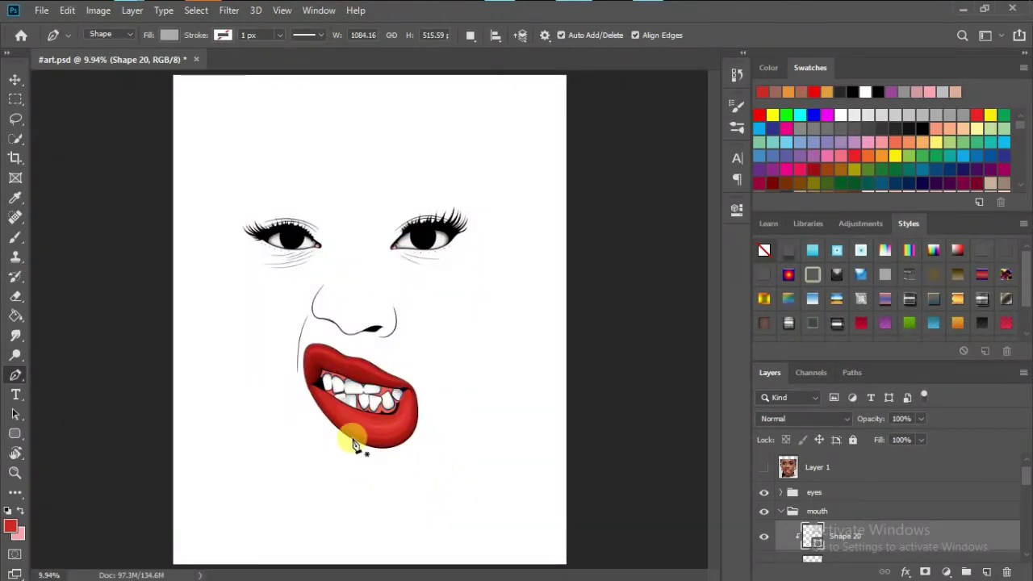
- Close one more small grey shadow at the base of the lower-left tooth
{"action": "scroll", "coordinate": [369, 369], "scroll_direction": "up", "scroll_amount": 4}
{"action": "scroll", "coordinate": [385, 392], "scroll_direction": "up", "scroll_amount": 2}
{"action": "scroll", "coordinate": [366, 420], "scroll_direction": "up", "scroll_amount": 2}
{"action": "left_click_drag", "start_coordinate": [366, 420], "coordinate": [483, 517]}
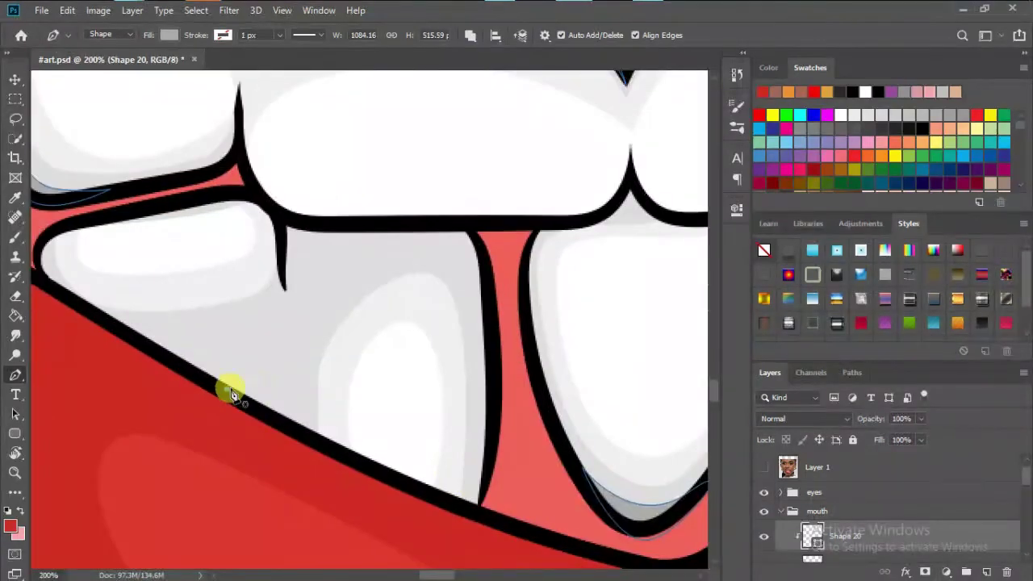
{"action": "left_click_drag", "start_coordinate": [275, 339], "coordinate": [281, 329]}
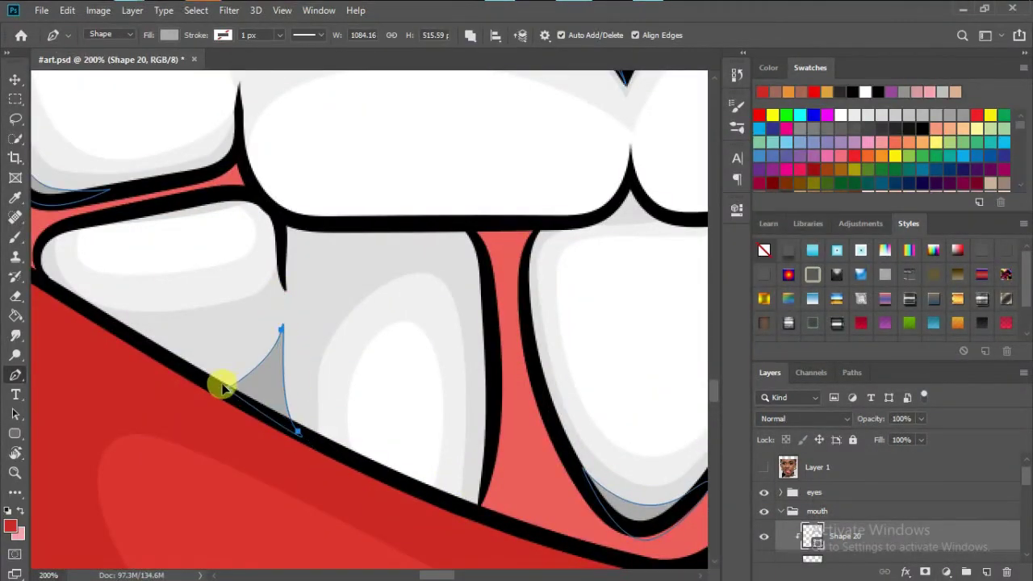
- Show the reference photo again and group the tooth layers into a group named teeth
{"action": "key", "text": "ctrl+0"}
{"action": "left_click", "coordinate": [763, 468]}
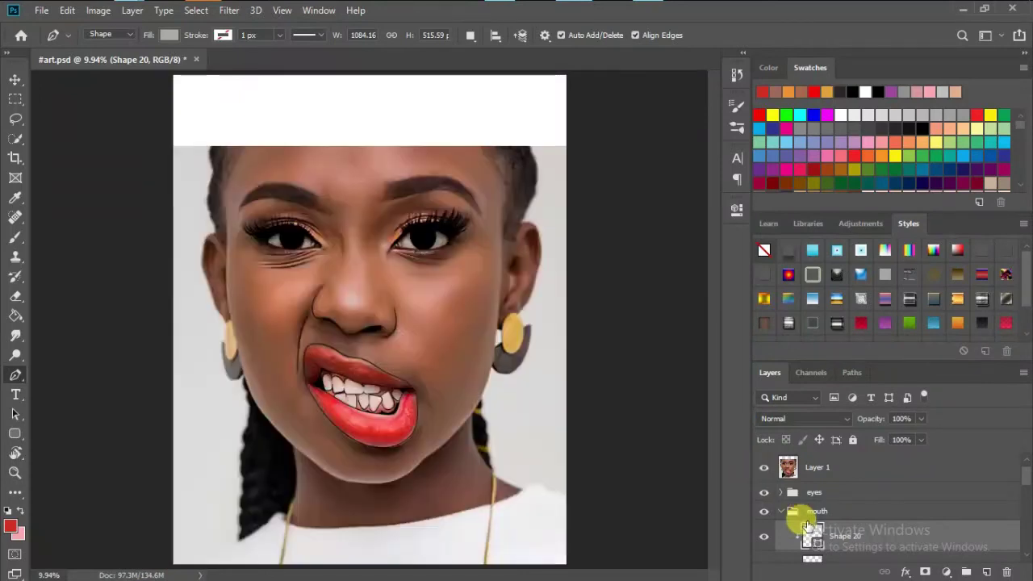
{"action": "key", "text": "ctrl+g"}
{"action": "double_click", "coordinate": [823, 473]}
{"action": "type", "text": "teeth"}
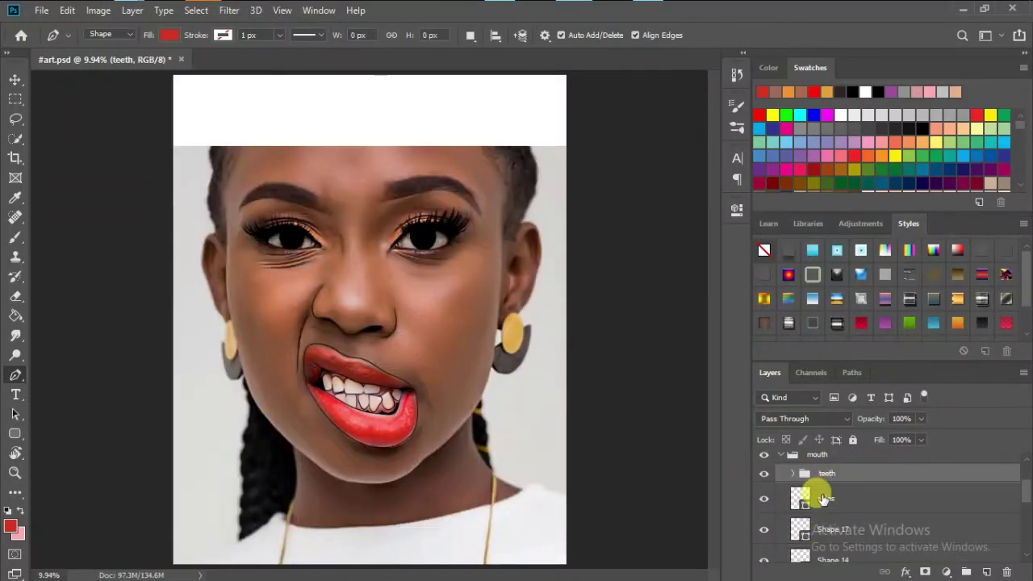
- Above the sides layer, begin pen-tracing the gum shape along the upper and lower tooth edges
{"action": "left_click", "coordinate": [823, 499]}
{"action": "scroll", "coordinate": [357, 493], "scroll_direction": "up", "scroll_amount": 2}
{"action": "scroll", "coordinate": [401, 411], "scroll_direction": "up", "scroll_amount": 2}
{"action": "scroll", "coordinate": [406, 380], "scroll_direction": "up", "scroll_amount": 2}
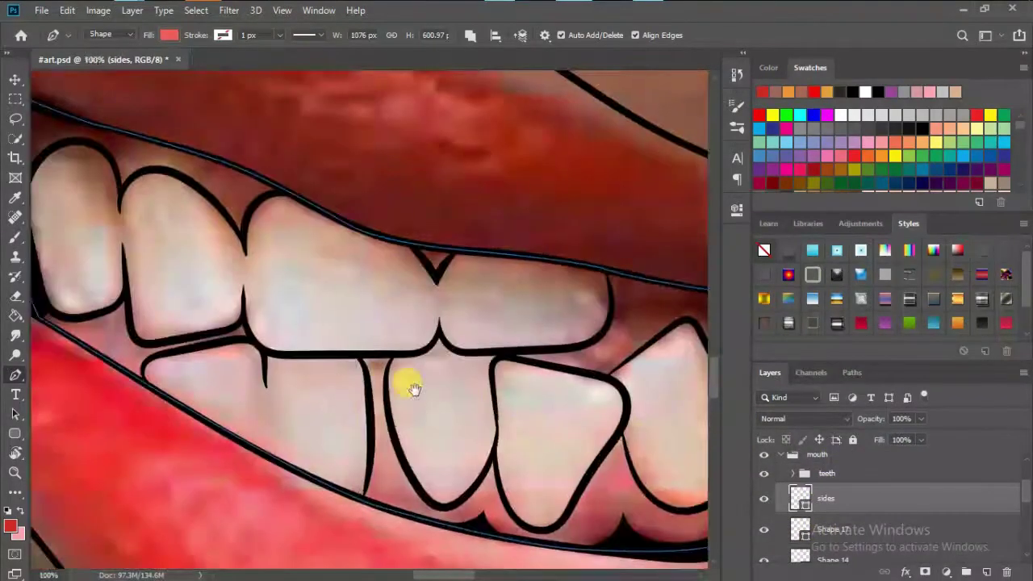
{"action": "scroll", "coordinate": [108, 277], "scroll_direction": "up", "scroll_amount": 1}
{"action": "left_click", "coordinate": [120, 239]}
{"action": "left_click_drag", "start_coordinate": [152, 190], "coordinate": [181, 177]}
{"action": "left_click", "coordinate": [311, 233]}
{"action": "left_click", "coordinate": [349, 280]}
{"action": "left_click", "coordinate": [554, 340]}
{"action": "left_click", "coordinate": [583, 299]}
{"action": "left_click", "coordinate": [473, 196]}
{"action": "left_click", "coordinate": [164, 99]}
{"action": "left_click", "coordinate": [94, 229]}
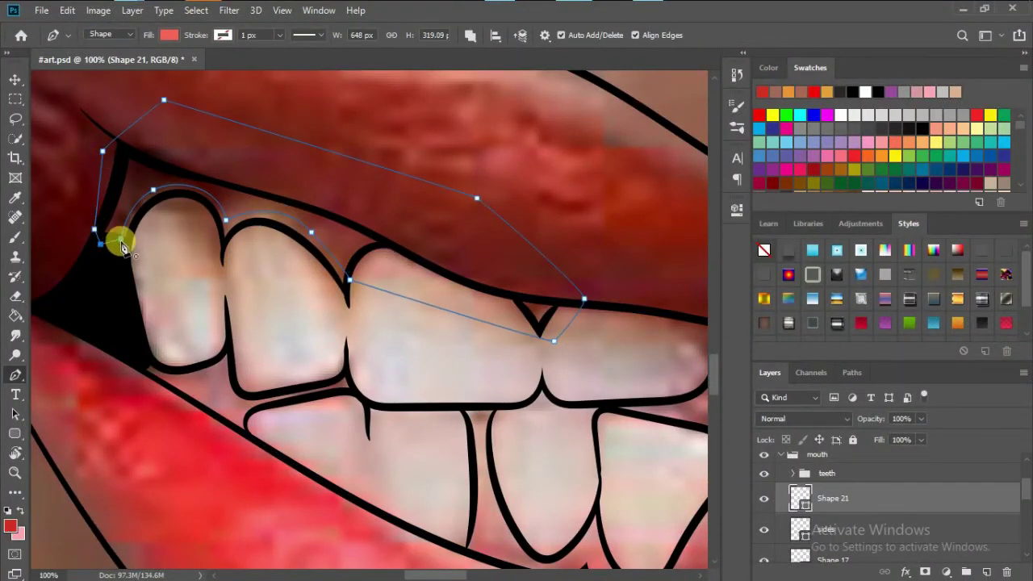
{"action": "scroll", "coordinate": [178, 177], "scroll_direction": "down", "scroll_amount": 3}
{"action": "left_click", "coordinate": [337, 242]}
{"action": "left_click", "coordinate": [196, 325]}
{"action": "left_click", "coordinate": [353, 270]}
- Trace the lower gum edge under the teeth and close Shape 21 at its start
{"action": "scroll", "coordinate": [336, 390], "scroll_direction": "right", "scroll_amount": 3}
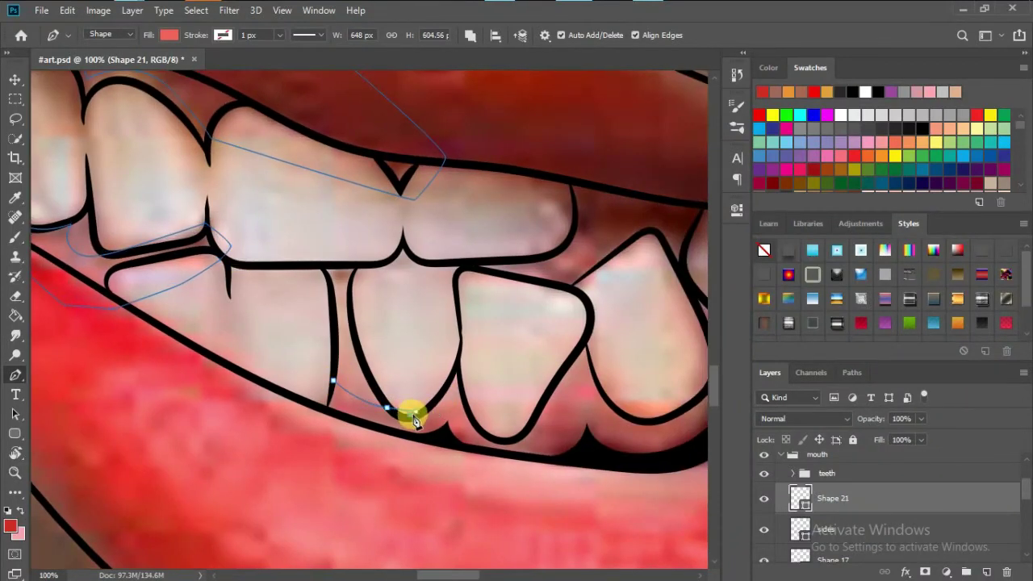
{"action": "scroll", "coordinate": [452, 408], "scroll_direction": "right", "scroll_amount": 3}
{"action": "scroll", "coordinate": [452, 408], "scroll_direction": "down", "scroll_amount": 2}
{"action": "left_click", "coordinate": [342, 371]}
{"action": "left_click_drag", "start_coordinate": [384, 364], "coordinate": [426, 356]}
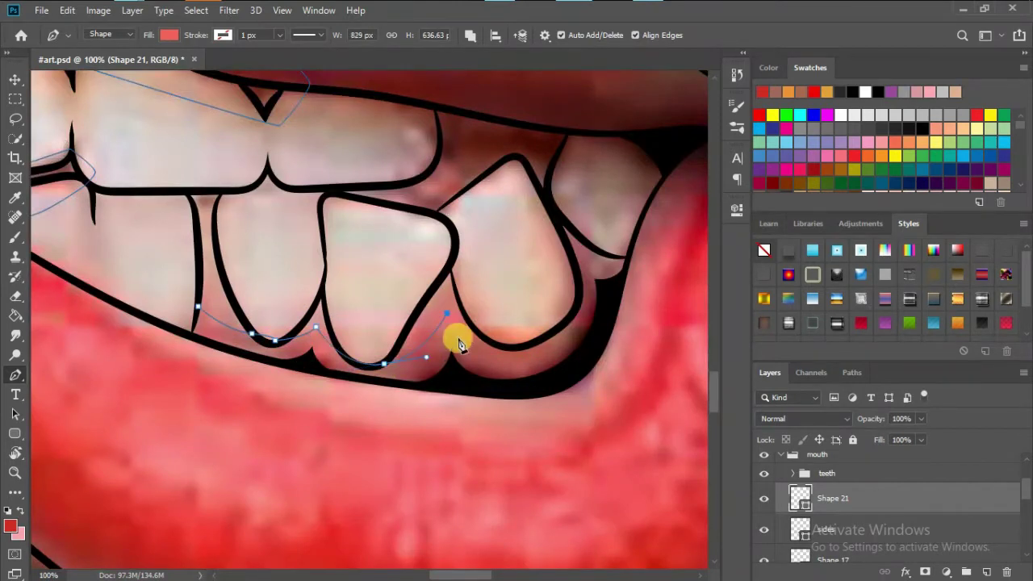
{"action": "left_click", "coordinate": [575, 348]}
{"action": "left_click", "coordinate": [200, 307]}
{"action": "scroll", "coordinate": [202, 299], "scroll_direction": "up", "scroll_amount": 3}
{"action": "scroll", "coordinate": [203, 300], "scroll_direction": "right", "scroll_amount": 2}
{"action": "left_click", "coordinate": [286, 310]}
{"action": "left_click_drag", "start_coordinate": [344, 334], "coordinate": [358, 351]}
{"action": "left_click", "coordinate": [502, 244]}
{"action": "left_click", "coordinate": [373, 212]}
{"action": "left_click", "coordinate": [277, 316]}
- Hide the reference photo and fill the gum shape with a lighter red
{"action": "key", "text": "ctrl+0"}
{"action": "scroll", "coordinate": [767, 484], "scroll_direction": "up", "scroll_amount": 3}
{"action": "left_click", "coordinate": [763, 485]}
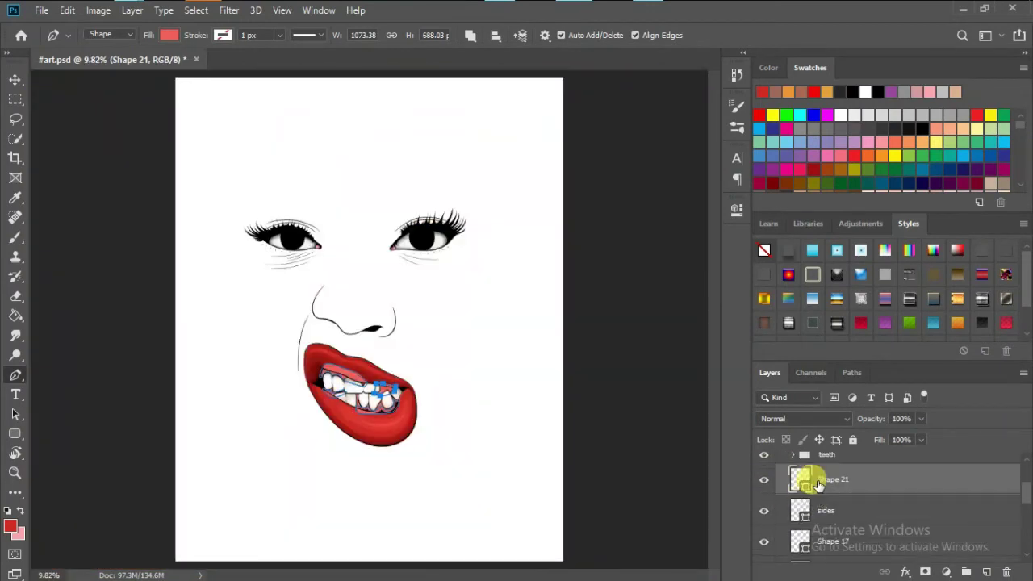
{"action": "double_click", "coordinate": [803, 483]}
{"action": "left_click_drag", "start_coordinate": [721, 305], "coordinate": [717, 294]}
{"action": "key", "text": "Return"}
{"action": "scroll", "coordinate": [369, 403], "scroll_direction": "up", "scroll_amount": 2}
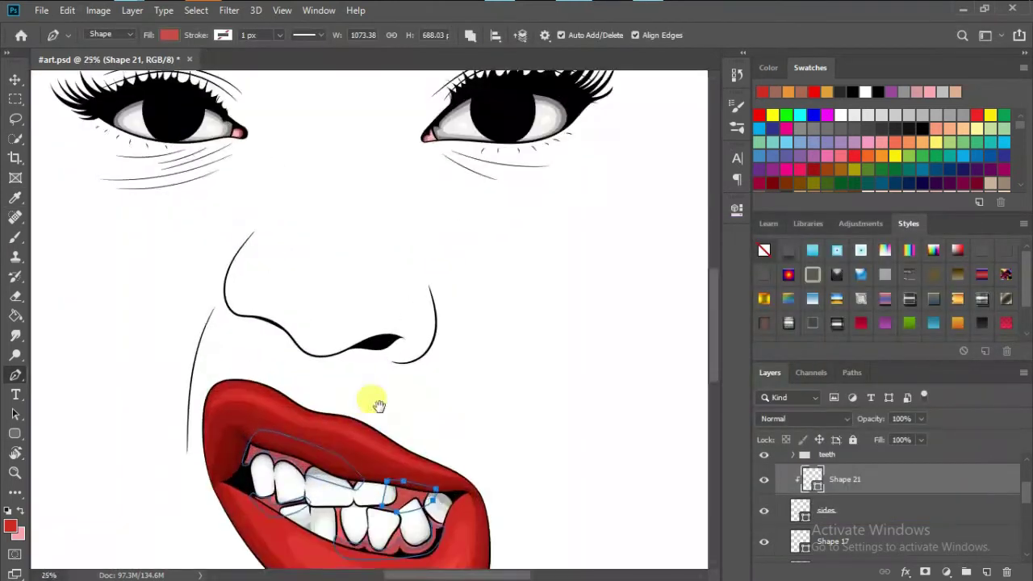
{"action": "scroll", "coordinate": [468, 473], "scroll_direction": "up", "scroll_amount": 1}
{"action": "scroll", "coordinate": [464, 466], "scroll_direction": "up", "scroll_amount": 1}
{"action": "scroll", "coordinate": [464, 465], "scroll_direction": "up", "scroll_amount": 1}
- Set the shape fill colour to a deeper red for the next gum shape
{"action": "double_click", "coordinate": [812, 479]}
{"action": "left_click", "coordinate": [732, 305]}
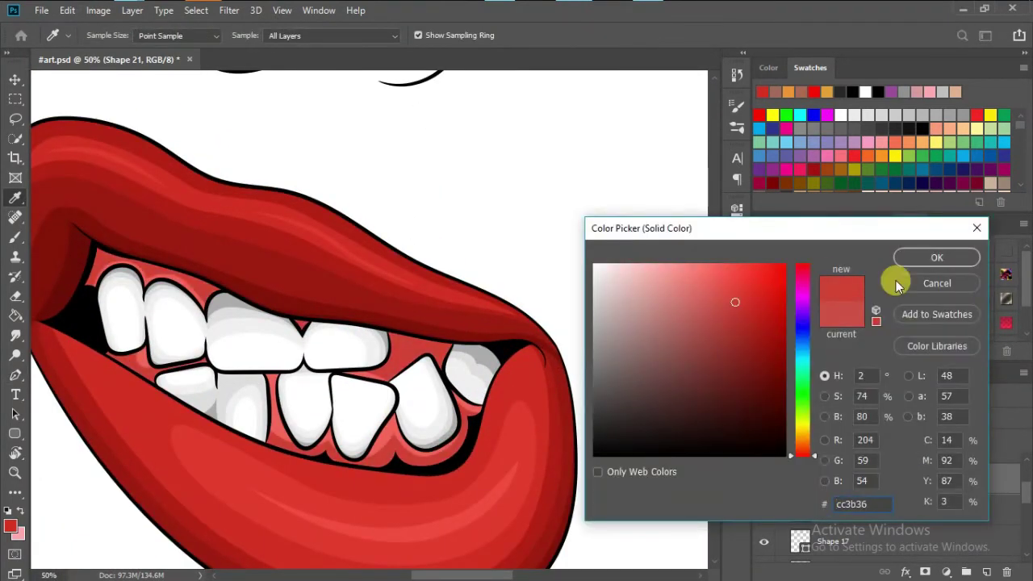
{"action": "key", "text": "Return"}
{"action": "scroll", "coordinate": [525, 411], "scroll_direction": "up", "scroll_amount": 1}
{"action": "scroll", "coordinate": [312, 380], "scroll_direction": "up", "scroll_amount": 1}
- Trace a closed gum strip under the lower teeth, plus a small tooth-gap shape
{"action": "left_click", "coordinate": [164, 337]}
{"action": "left_click_drag", "start_coordinate": [242, 380], "coordinate": [284, 357]}
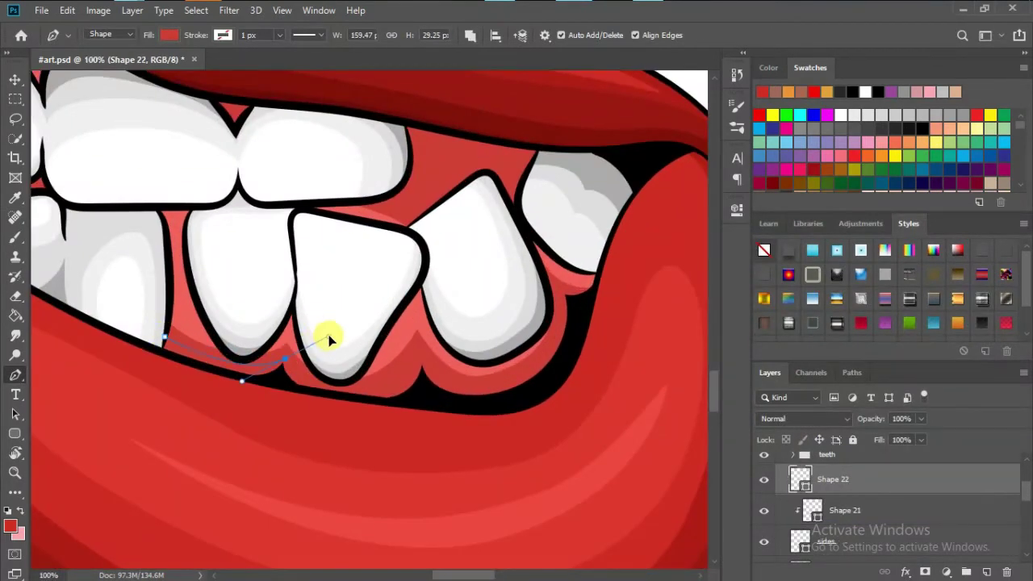
{"action": "left_click_drag", "start_coordinate": [352, 389], "coordinate": [404, 389]}
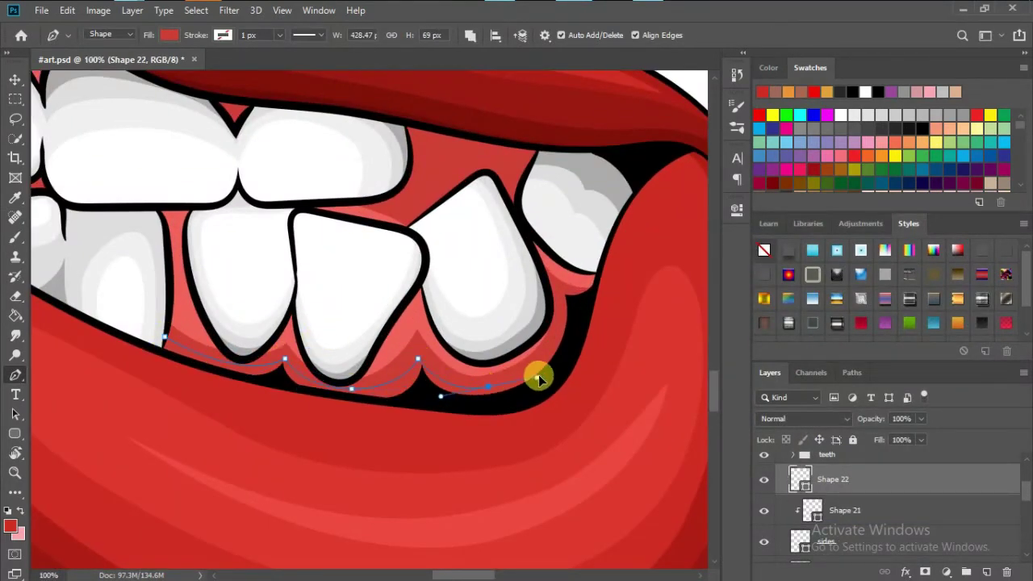
{"action": "left_click", "coordinate": [586, 294]}
{"action": "left_click", "coordinate": [548, 396]}
{"action": "left_click", "coordinate": [231, 402]}
{"action": "left_click", "coordinate": [164, 337]}
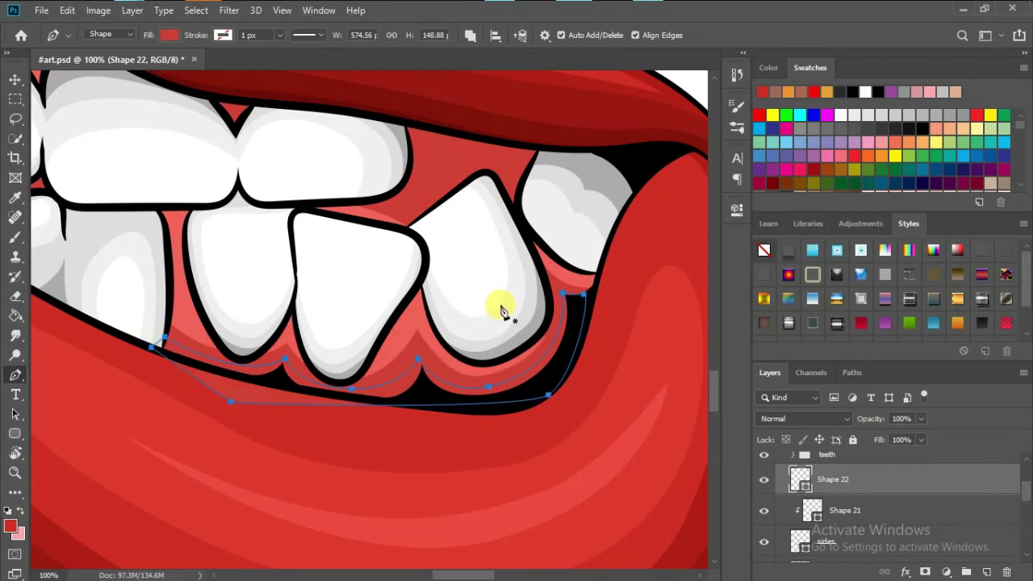
{"action": "scroll", "coordinate": [393, 252], "scroll_direction": "up", "scroll_amount": 2}
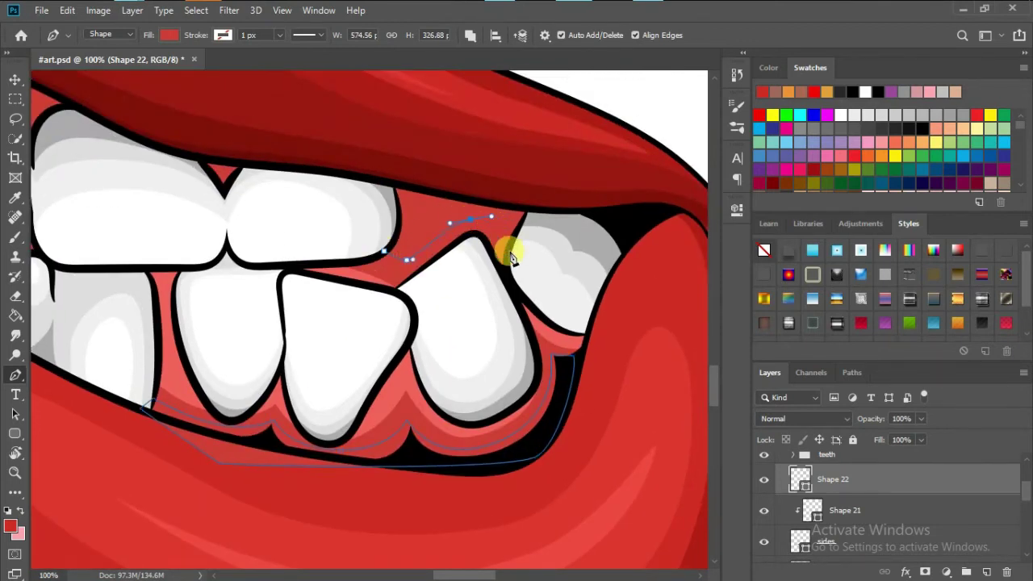
{"action": "left_click", "coordinate": [401, 185]}
- Trace a closed gum outline above the upper teeth and begin choosing fill #b22f2b
{"action": "left_click_drag", "start_coordinate": [258, 232], "coordinate": [290, 287]}
{"action": "left_click_drag", "start_coordinate": [228, 292], "coordinate": [404, 341]}
{"action": "left_click", "coordinate": [395, 268]}
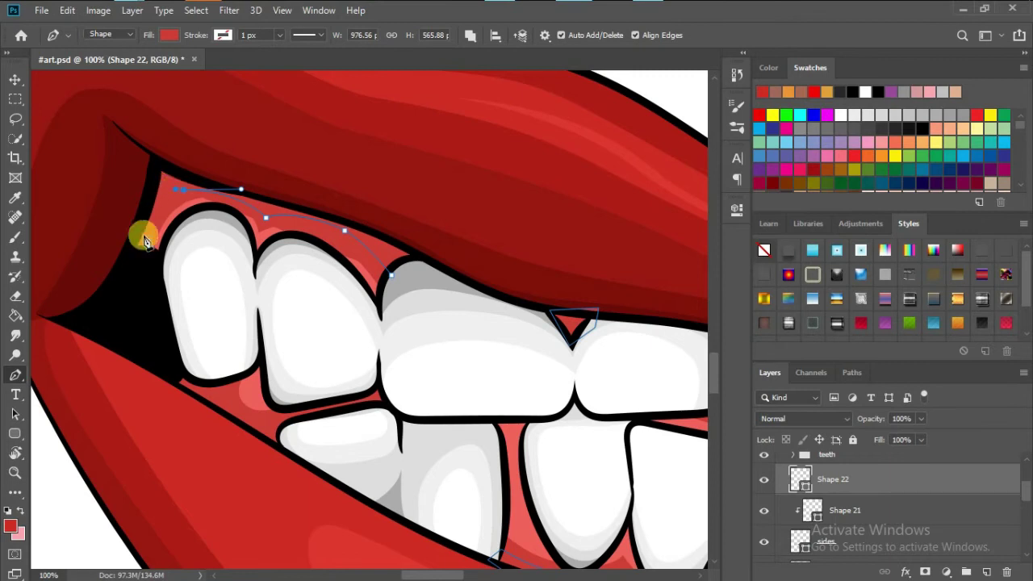
{"action": "left_click", "coordinate": [159, 166]}
{"action": "key", "text": "ctrl+alt+g"}
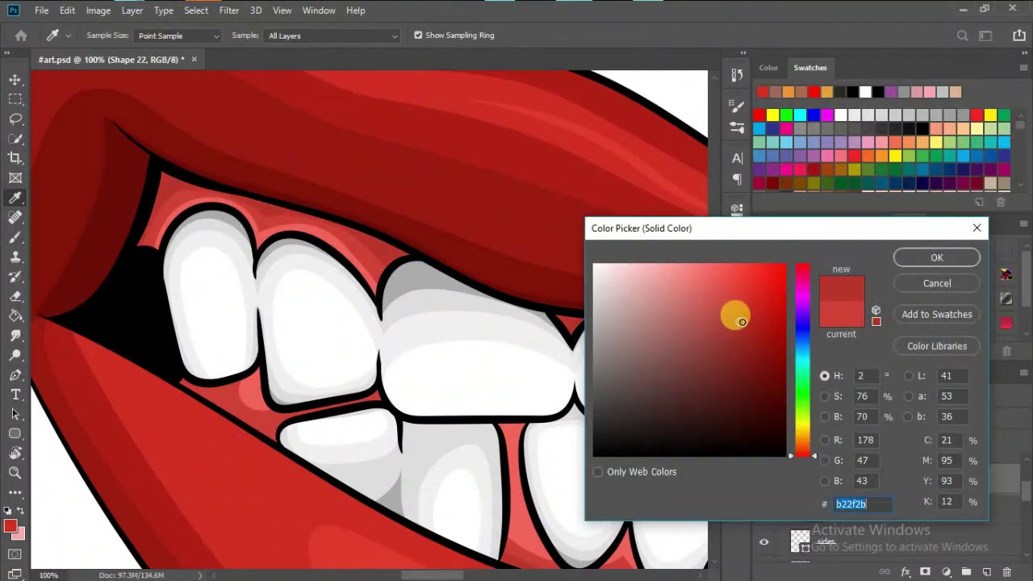
- Confirm the dark red #b22f2b gum fill and zoom in and out to judge it
{"action": "key", "text": "Return"}
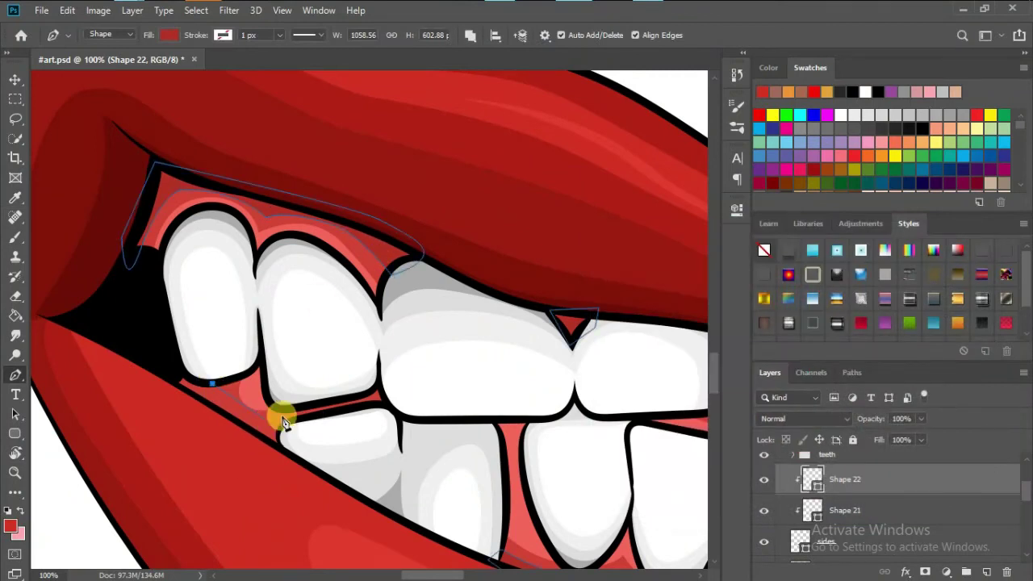
{"action": "key", "text": "ctrl+0"}
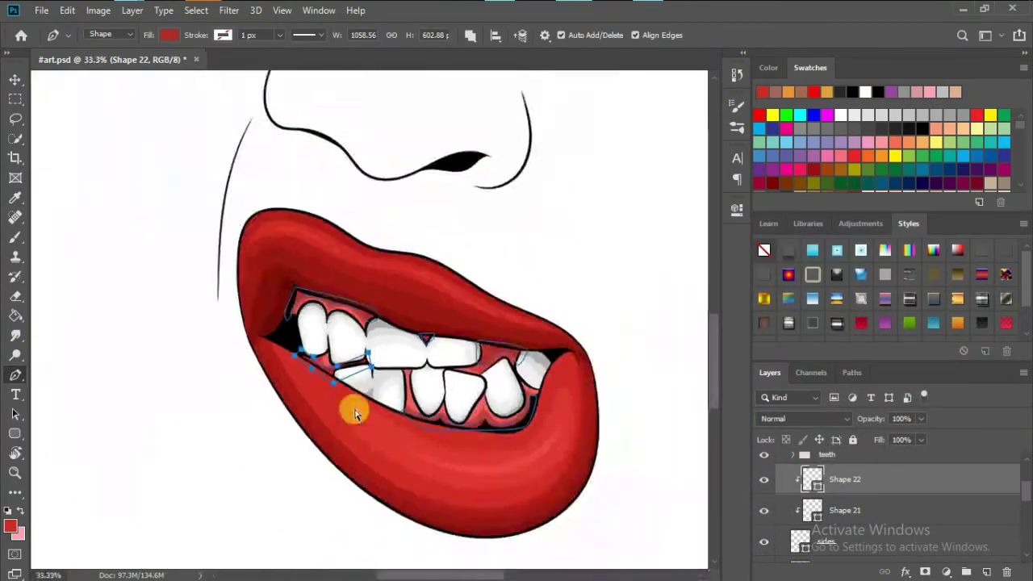
{"action": "key", "text": "ctrl+plus"}
{"action": "key", "text": "ctrl+plus"}
{"action": "key", "text": "ctrl+plus"}
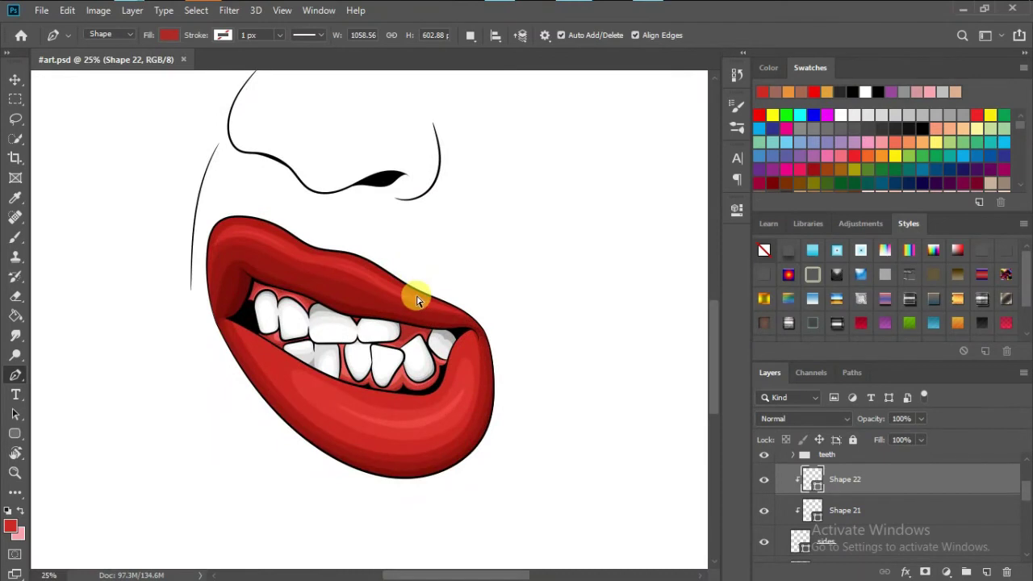
{"action": "key", "text": "ctrl+0"}
{"action": "key", "text": "ctrl+plus"}
{"action": "key", "text": "ctrl+plus"}
{"action": "key", "text": "ctrl+plus"}
{"action": "key", "text": "ctrl+plus"}
{"action": "key", "text": "ctrl+plus"}
{"action": "key", "text": "ctrl+plus"}
{"action": "key", "text": "ctrl+0"}
{"action": "key", "text": "ctrl+plus"}
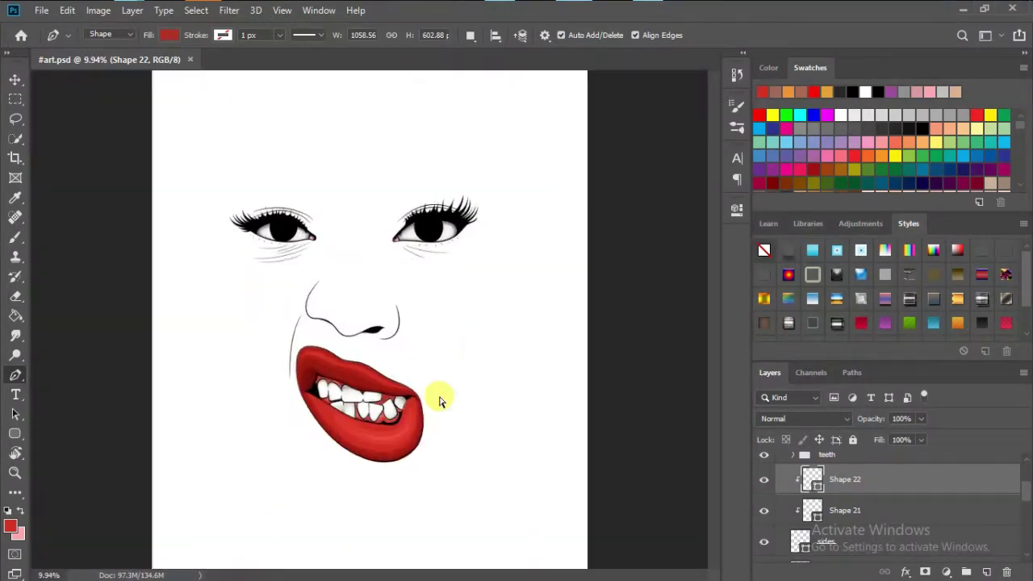
{"action": "key", "text": "ctrl+plus"}
{"action": "key", "text": "ctrl+plus"}
{"action": "key", "text": "ctrl+plus"}
{"action": "key", "text": "ctrl+plus"}
{"action": "key", "text": "ctrl+plus"}
{"action": "key", "text": "ctrl+plus"}
- Toggle between the lower and upper gum shapes, hide their paths, and check against the whole face
{"action": "key", "text": "alt+bracketleft"}
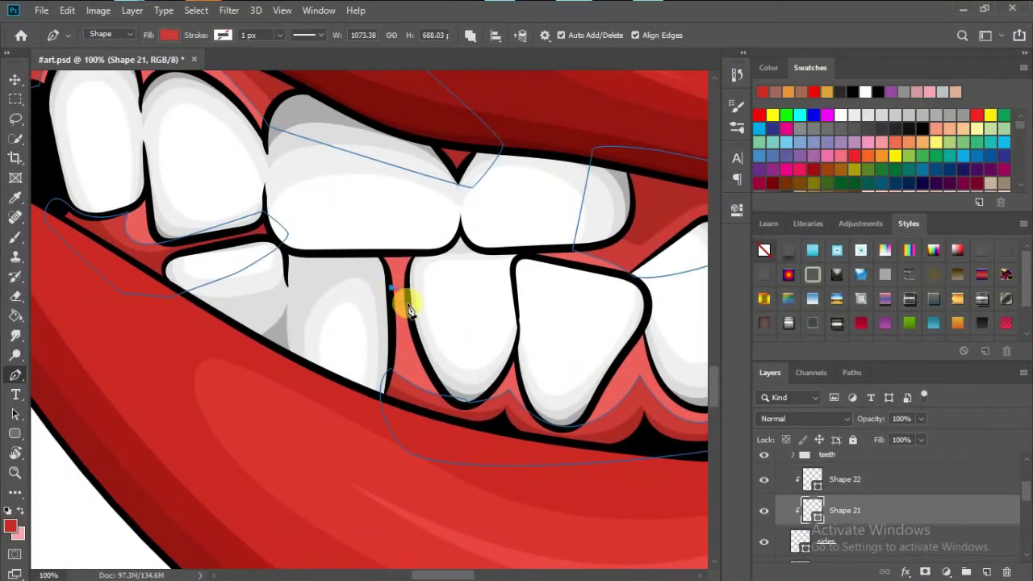
{"action": "key", "text": "alt+bracketright"}
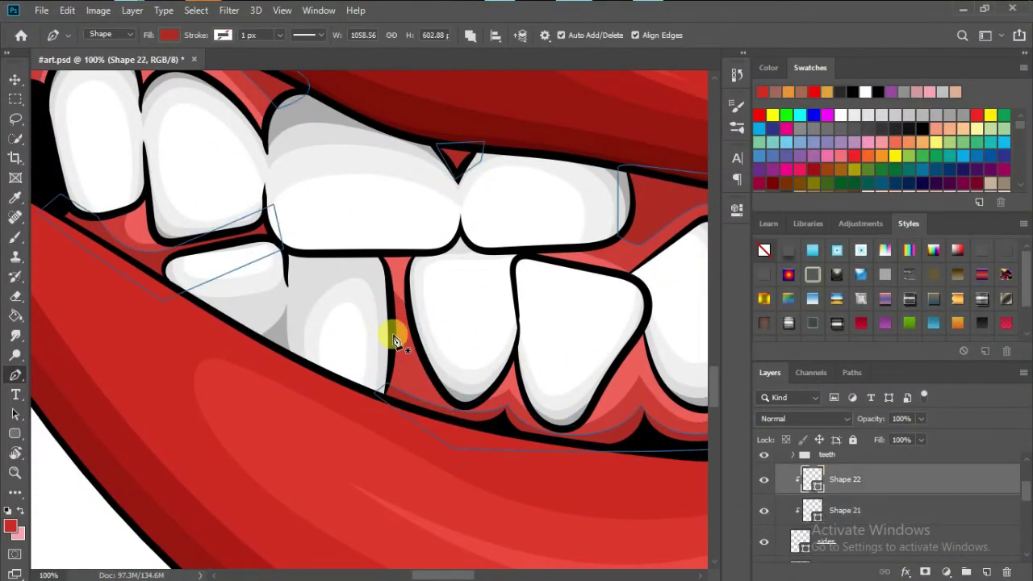
{"action": "key", "text": "Escape"}
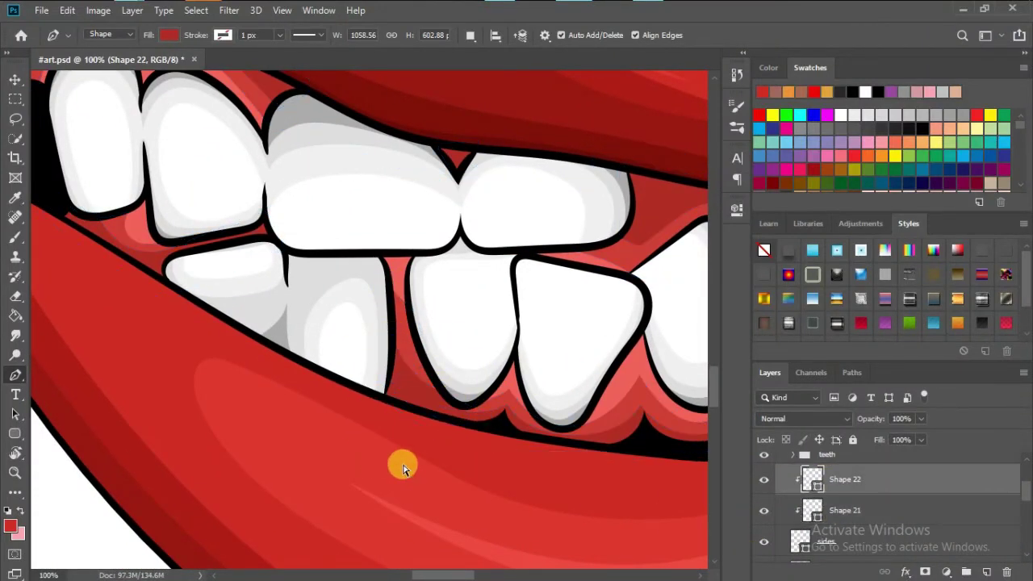
{"action": "key", "text": "ctrl+minus"}
{"action": "key", "text": "ctrl+minus"}
{"action": "key", "text": "ctrl+minus"}
{"action": "key", "text": "ctrl+plus"}
{"action": "key", "text": "ctrl+plus"}
{"action": "key", "text": "ctrl+plus"}
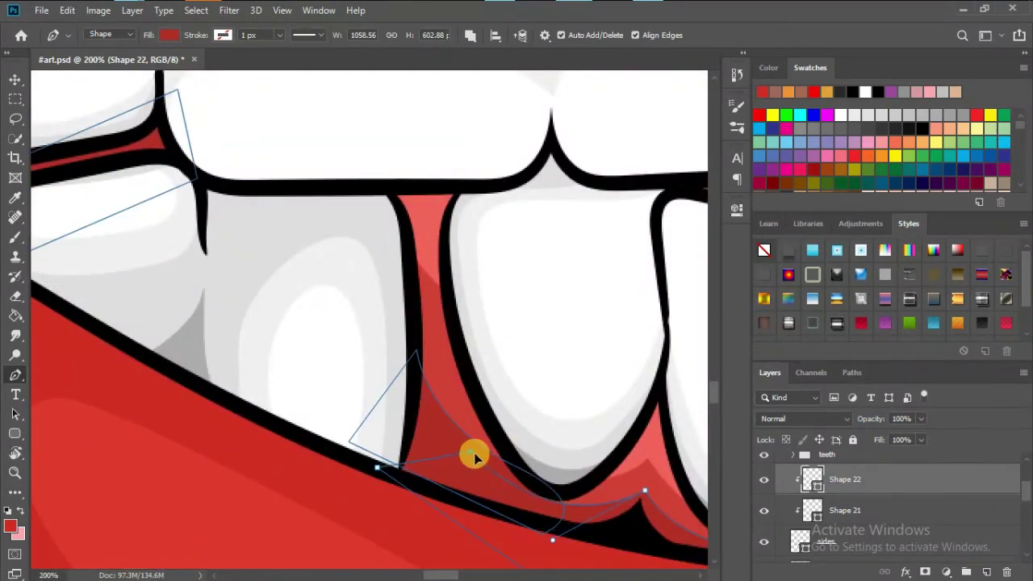
{"action": "key", "text": "Escape"}
{"action": "key", "text": "ctrl+0"}
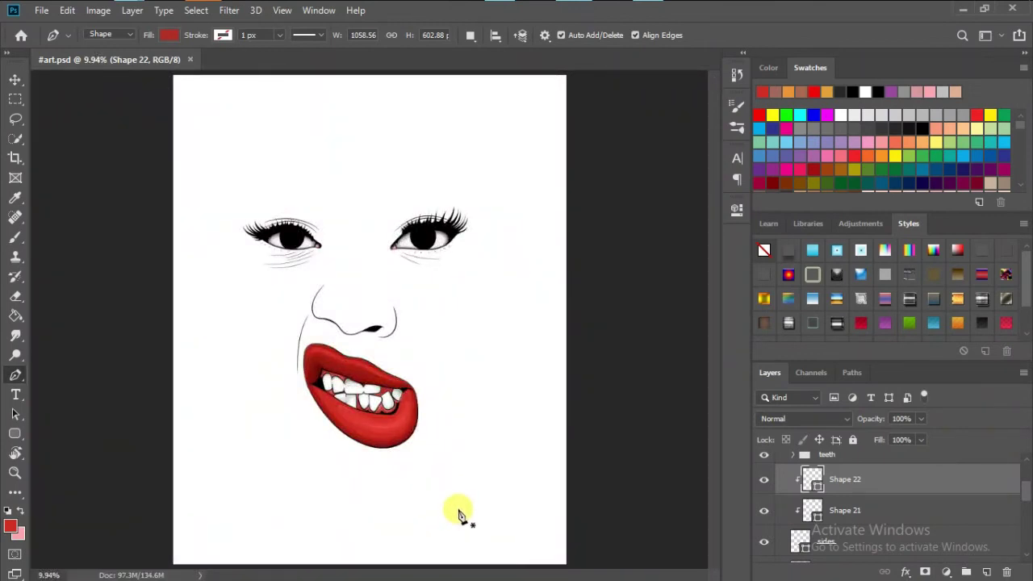
- Collapse the groups, move the reference photo above the artwork, show it, and add Layer 4
{"action": "left_click", "coordinate": [784, 489]}
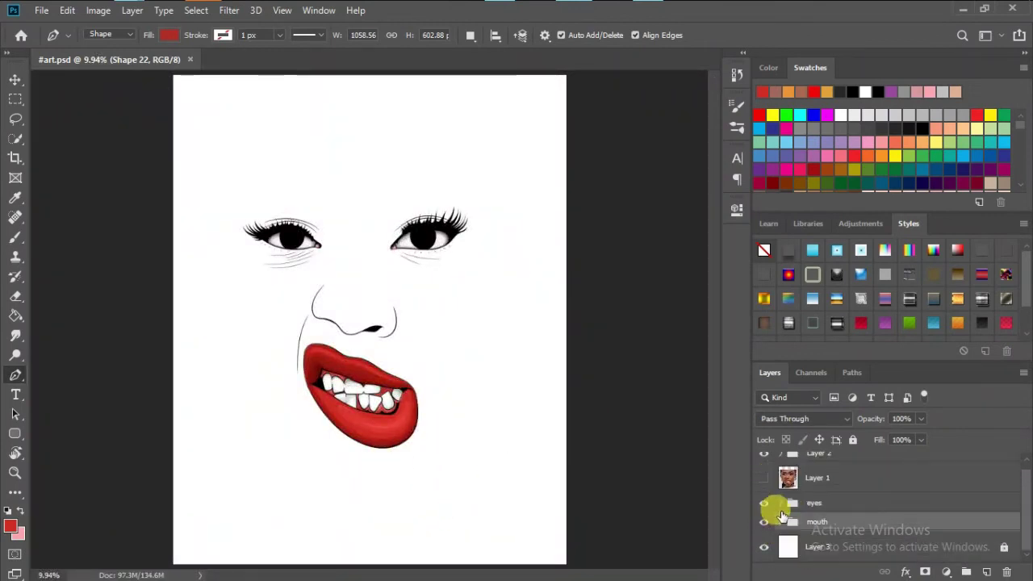
{"action": "left_click_drag", "start_coordinate": [818, 485], "coordinate": [807, 438]}
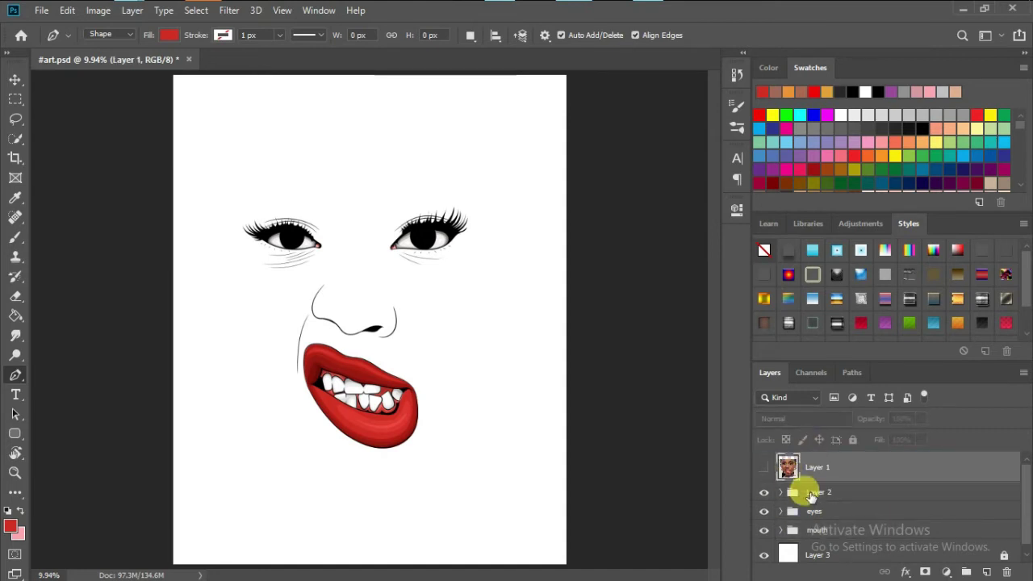
{"action": "left_click", "coordinate": [763, 468]}
{"action": "left_click", "coordinate": [986, 572]}
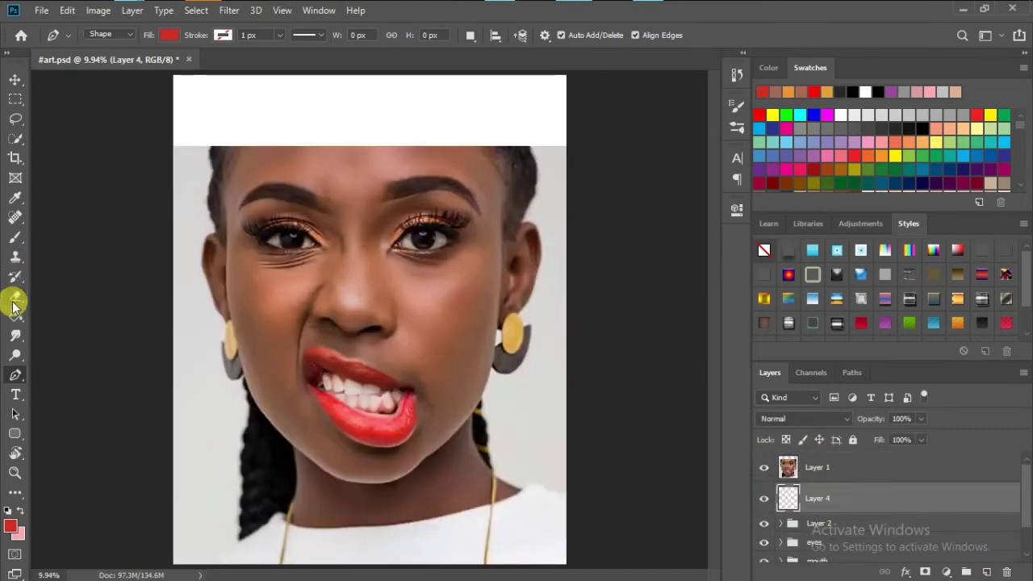
- Switch to the Brush tool with black as the paint colour
{"action": "left_click", "coordinate": [15, 237]}
{"action": "scroll", "coordinate": [387, 304], "scroll_direction": "up", "scroll_amount": 2}
{"action": "scroll", "coordinate": [249, 341], "scroll_direction": "up", "scroll_amount": 2}
{"action": "scroll", "coordinate": [191, 337], "scroll_direction": "up", "scroll_amount": 1}
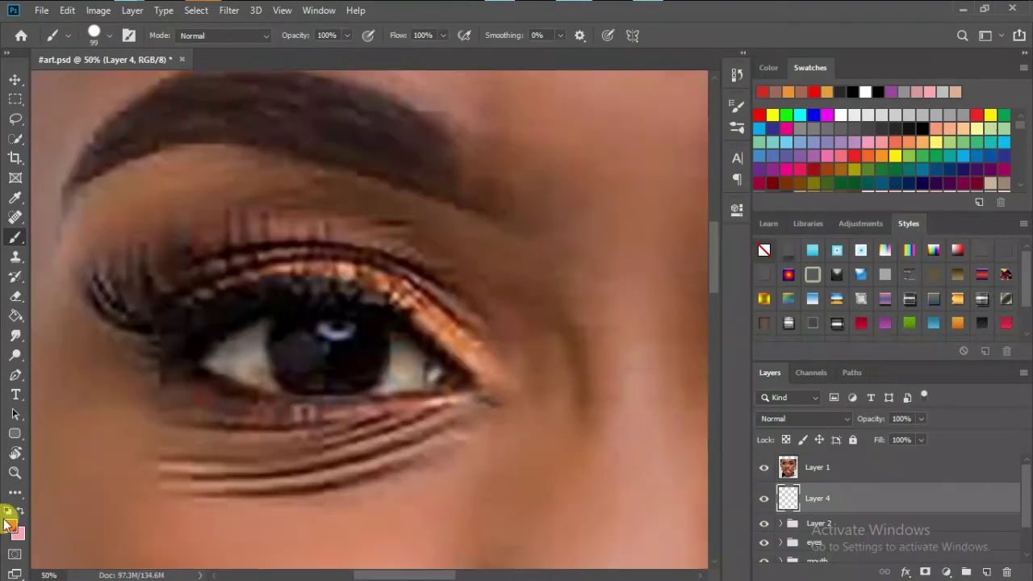
{"action": "left_click", "coordinate": [9, 525]}
{"action": "left_click", "coordinate": [374, 348]}
{"action": "key", "text": "Return"}
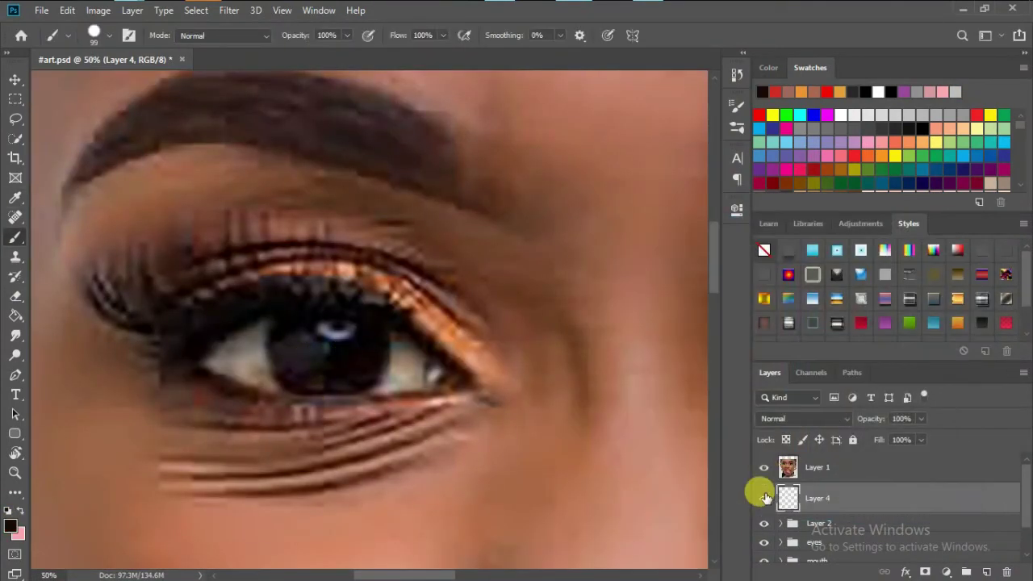
- Compare against the reference, set the brush to 306 px, and paint a black dab over the iris
{"action": "left_click", "coordinate": [763, 467]}
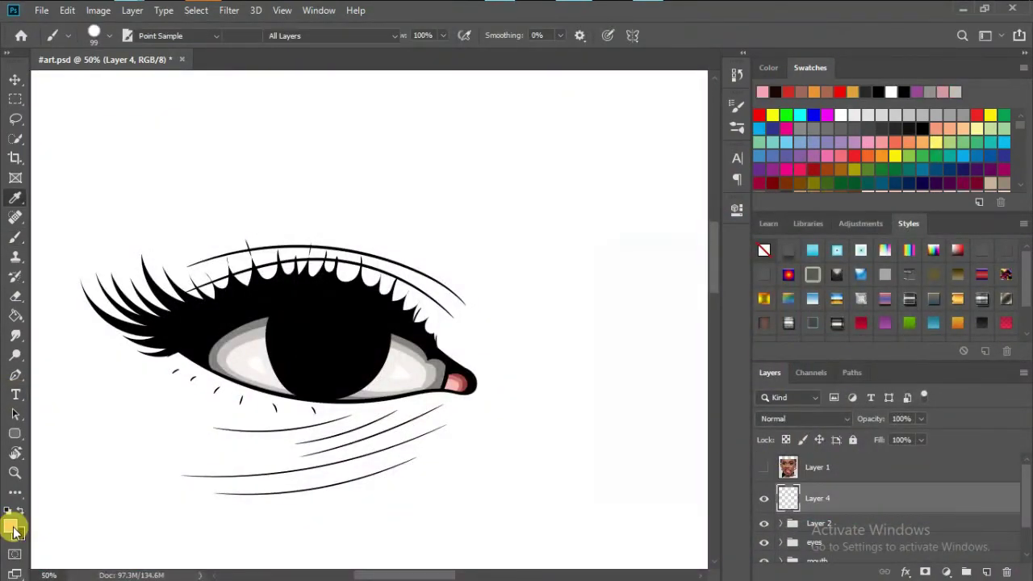
{"action": "left_click", "coordinate": [763, 467]}
{"action": "right_click", "coordinate": [291, 316]}
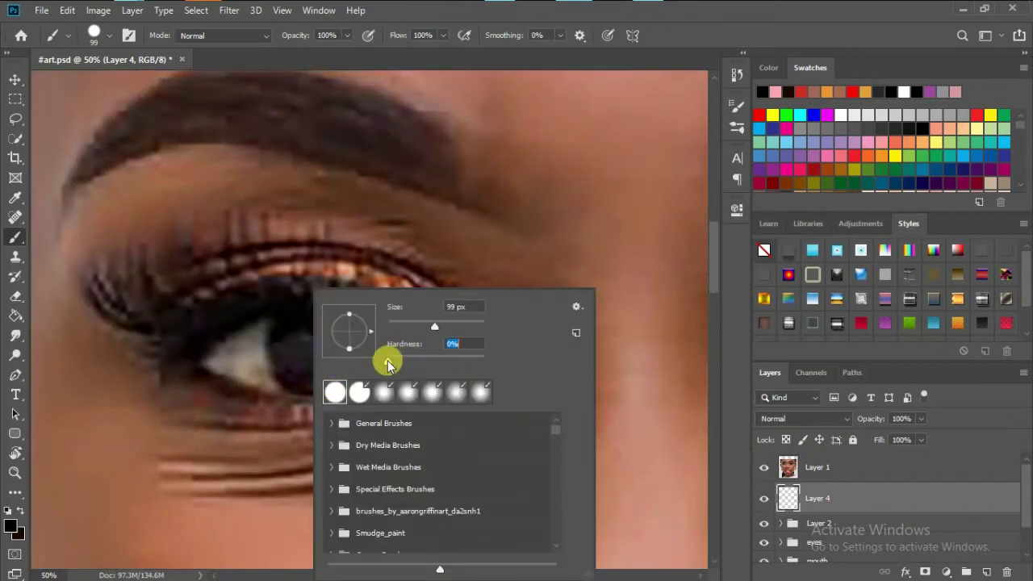
{"action": "left_click", "coordinate": [764, 467]}
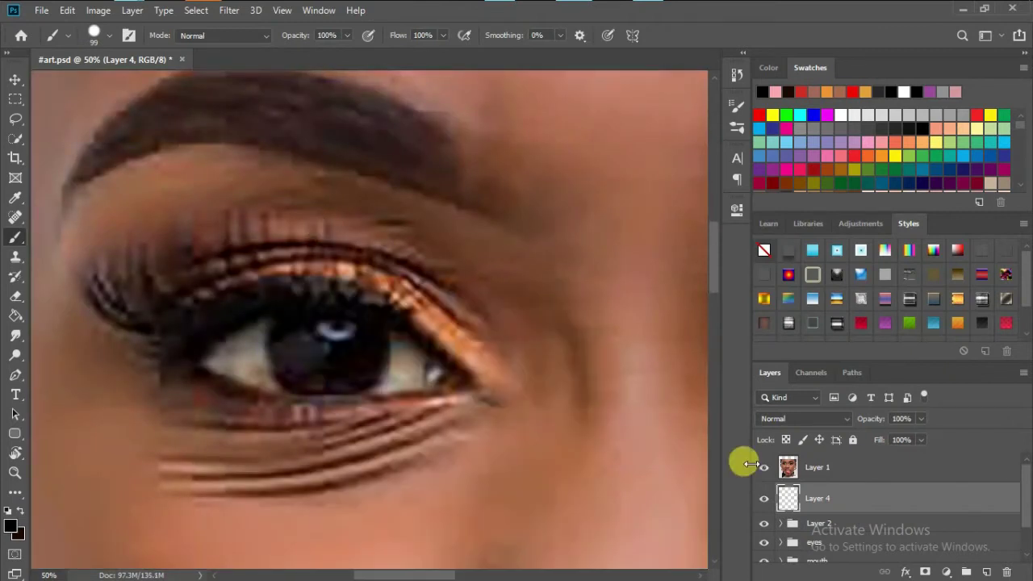
{"action": "left_click", "coordinate": [763, 468]}
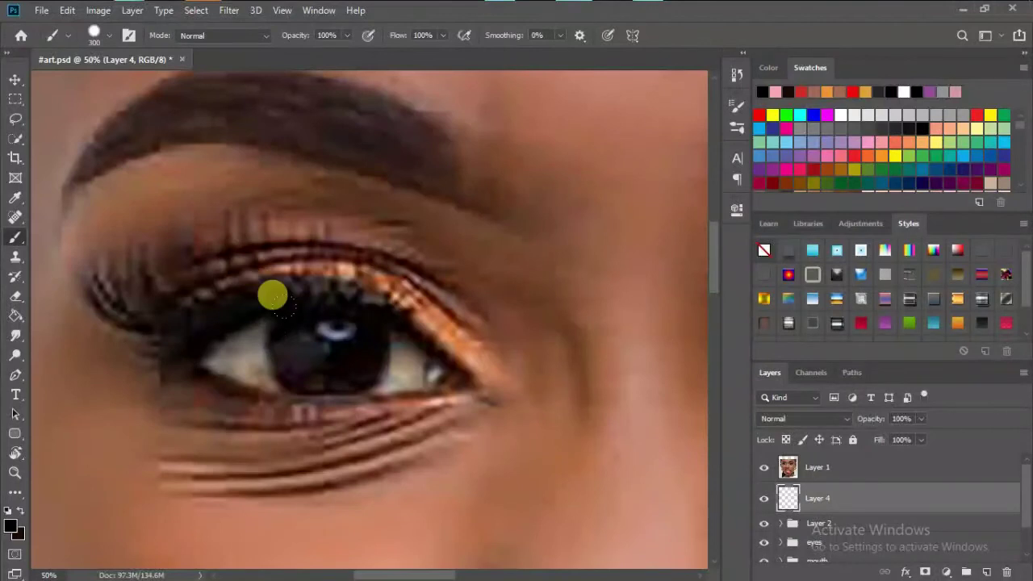
{"action": "right_click", "coordinate": [252, 274]}
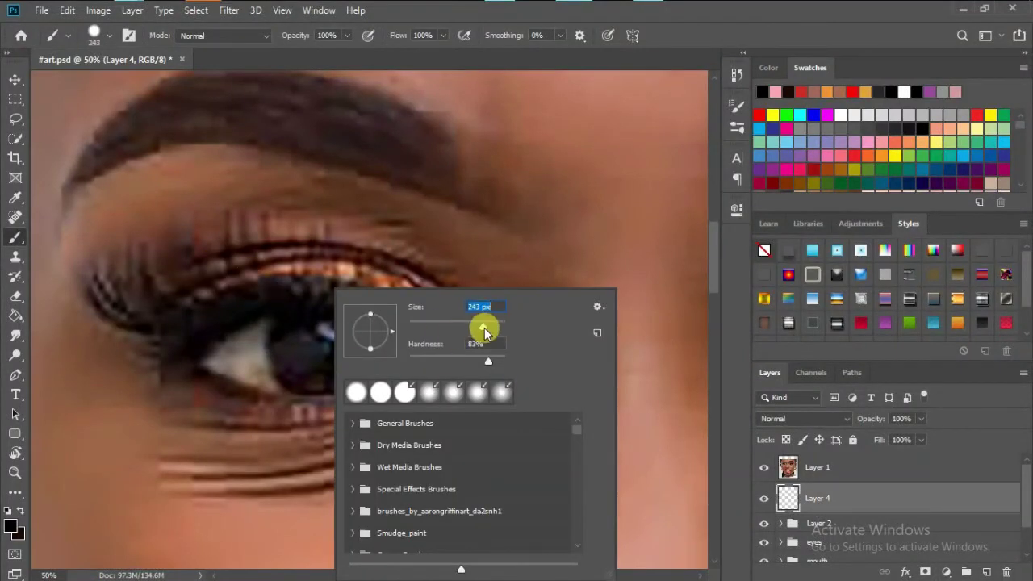
{"action": "left_click_drag", "start_coordinate": [484, 331], "coordinate": [485, 326]}
{"action": "left_click", "coordinate": [325, 337]}
{"action": "left_click_drag", "start_coordinate": [817, 498], "coordinate": [799, 467]}
{"action": "right_click", "coordinate": [270, 288]}
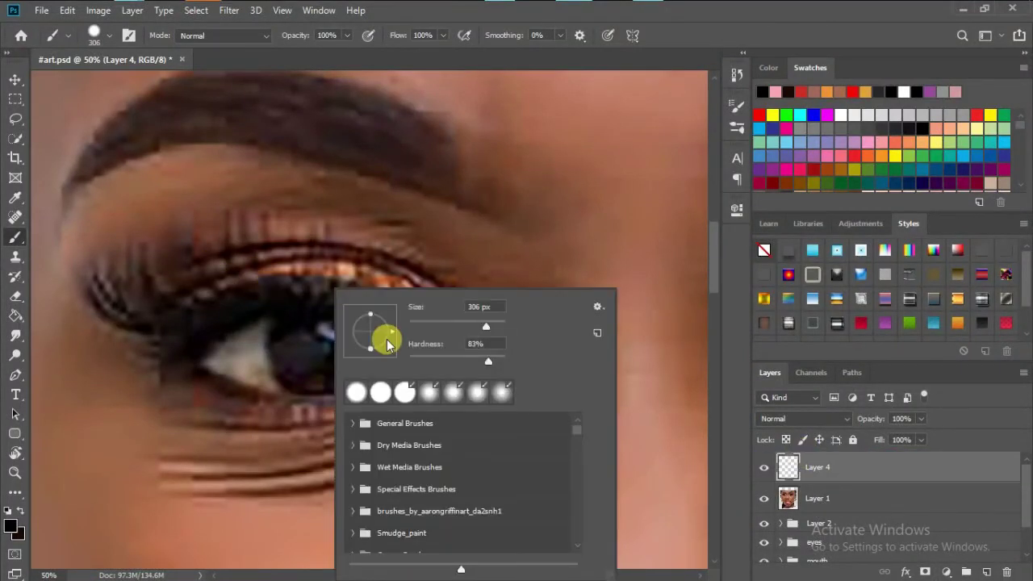
{"action": "left_click", "coordinate": [331, 345]}
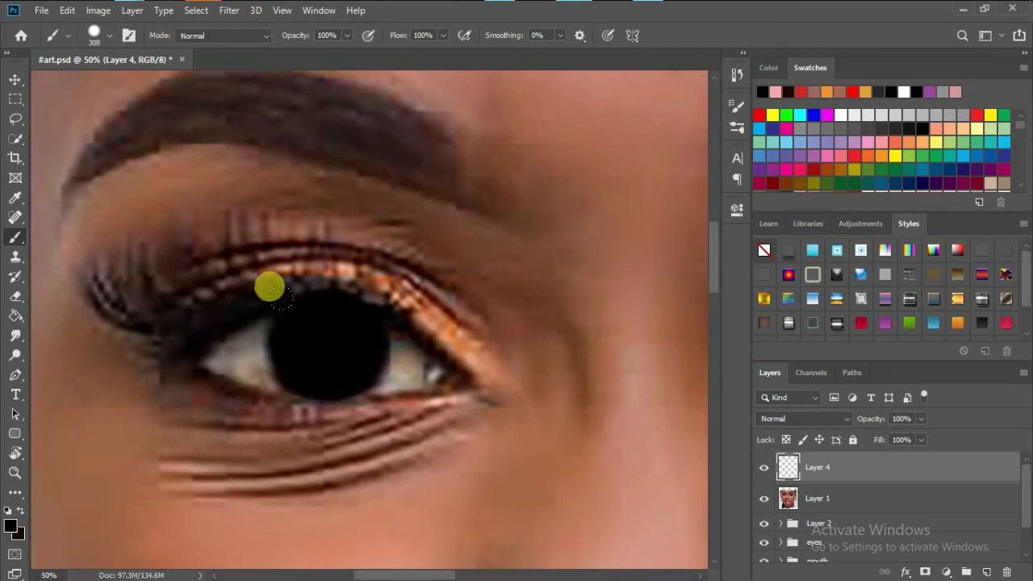
- Hide the reference, give the brush full hardness, and resize it to 374 px for the other eye
{"action": "left_click", "coordinate": [764, 499]}
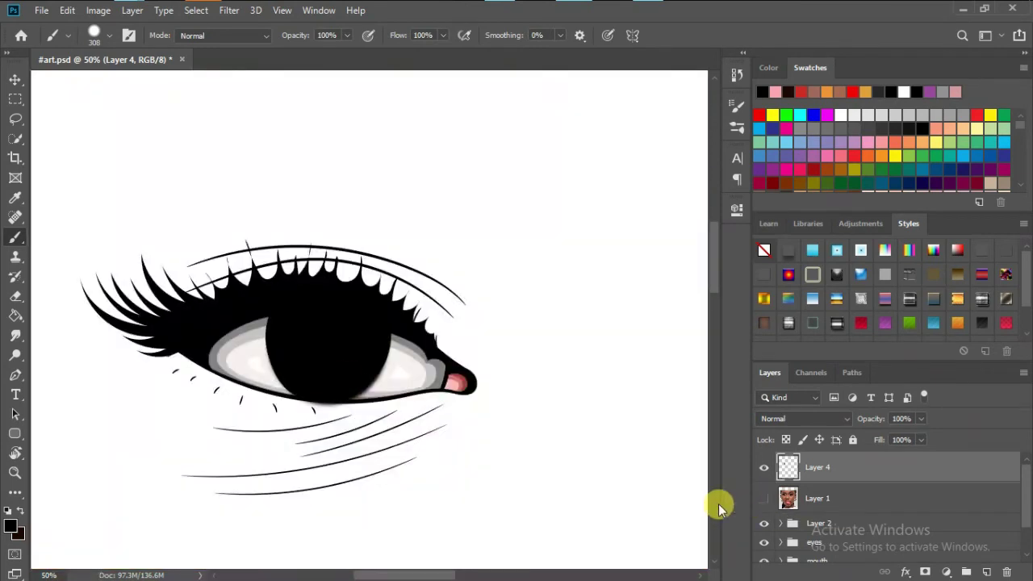
{"action": "scroll", "coordinate": [299, 334], "scroll_direction": "up", "scroll_amount": 2}
{"action": "right_click", "coordinate": [363, 294]}
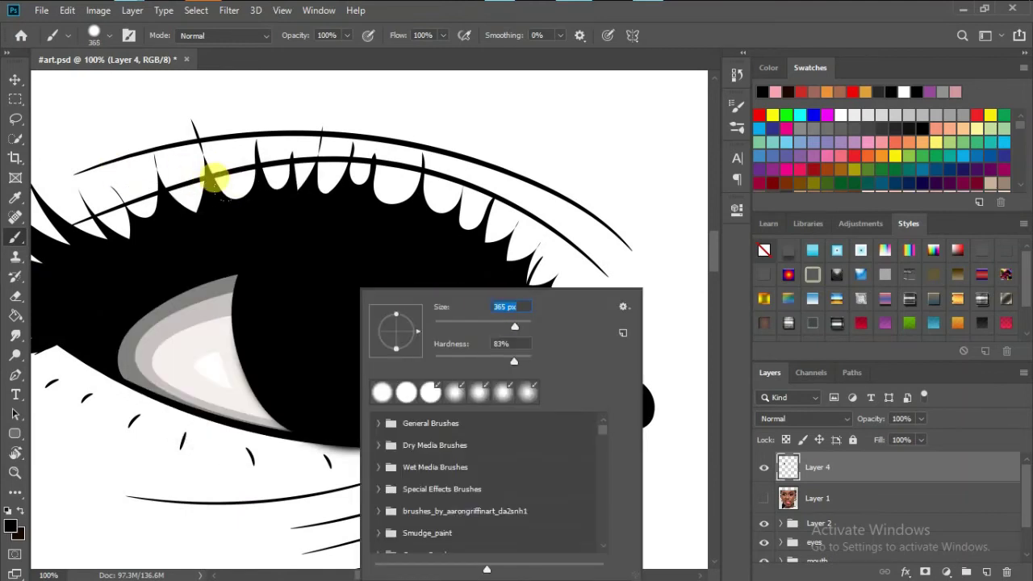
{"action": "type", "text": "352"}
{"action": "key", "text": "Return"}
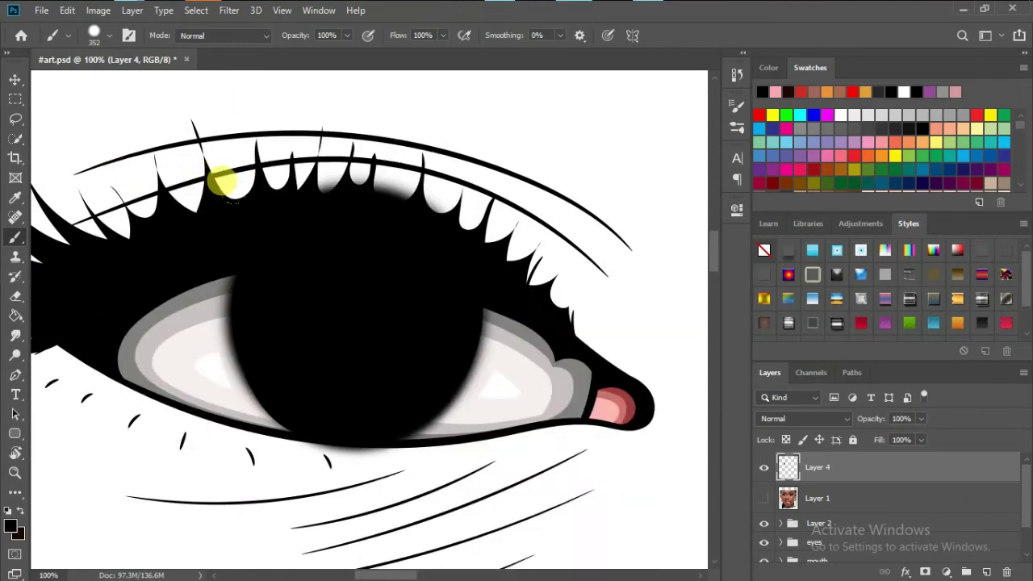
{"action": "right_click", "coordinate": [343, 276]}
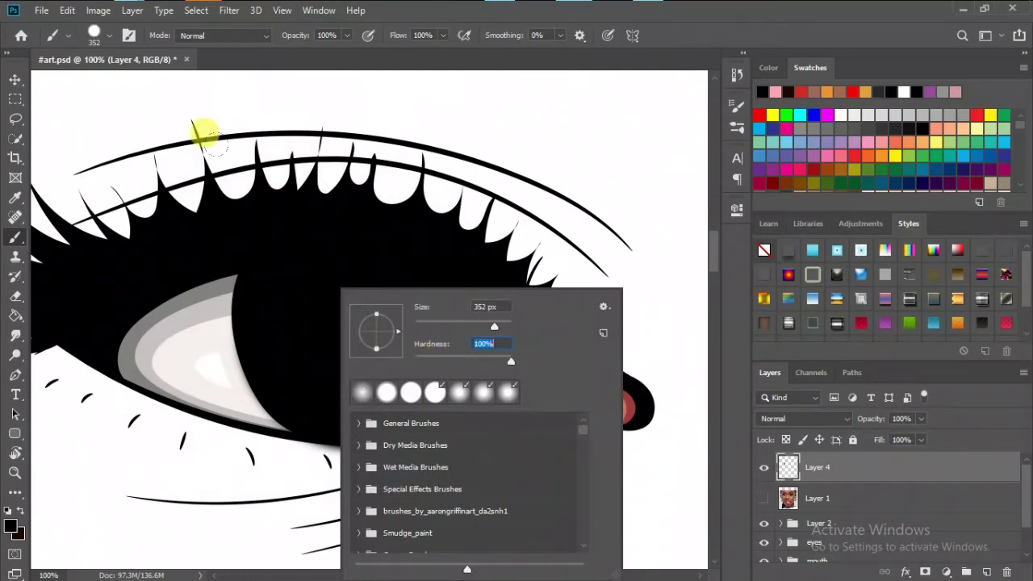
{"action": "key", "text": "Return"}
{"action": "mouse_move", "coordinate": [309, 317]}
{"action": "left_mouse_down"}
{"action": "mouse_move", "coordinate": [438, 449]}
{"action": "mouse_move", "coordinate": [546, 431]}
{"action": "mouse_move", "coordinate": [380, 369]}
{"action": "mouse_move", "coordinate": [277, 160]}
{"action": "left_mouse_up"}
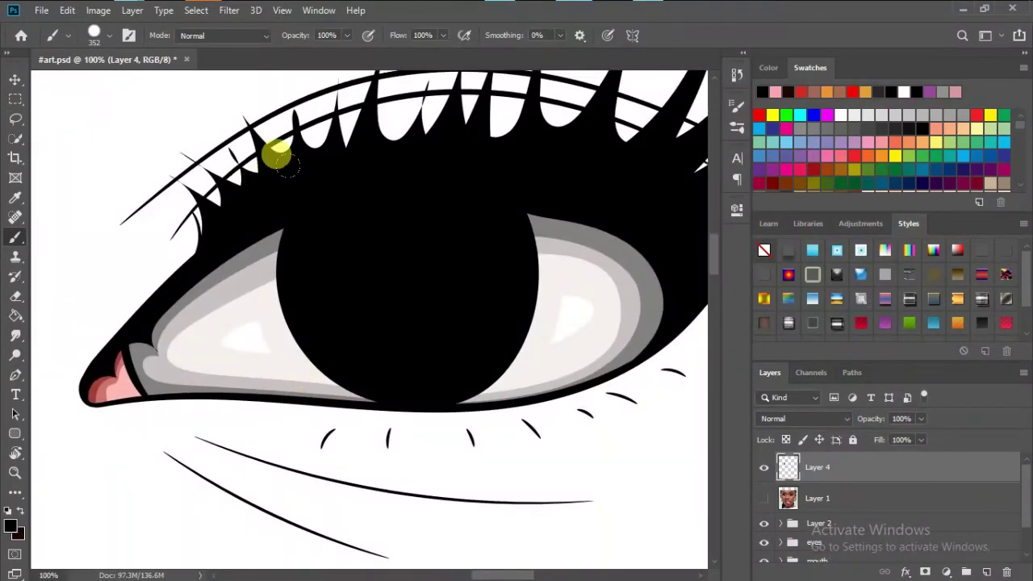
{"action": "right_click", "coordinate": [411, 276]}
{"action": "left_click_drag", "start_coordinate": [565, 313], "coordinate": [557, 313]}
{"action": "key", "text": "Return"}
{"action": "mouse_move", "coordinate": [323, 221]}
{"action": "left_mouse_down"}
{"action": "mouse_move", "coordinate": [456, 355]}
{"action": "mouse_move", "coordinate": [422, 330]}
{"action": "left_mouse_up"}
- Switch to the Eraser, inspect the eye and upper eyelashes closely, and save the document
{"action": "left_click", "coordinate": [15, 296]}
{"action": "mouse_move", "coordinate": [349, 201]}
{"action": "left_mouse_down"}
{"action": "mouse_move", "coordinate": [234, 335]}
{"action": "mouse_move", "coordinate": [457, 295]}
{"action": "mouse_move", "coordinate": [194, 253]}
{"action": "left_mouse_up"}
{"action": "mouse_move", "coordinate": [570, 260]}
{"action": "left_mouse_down"}
{"action": "mouse_move", "coordinate": [345, 421]}
{"action": "mouse_move", "coordinate": [198, 293]}
{"action": "mouse_move", "coordinate": [263, 272]}
{"action": "left_mouse_up"}
{"action": "mouse_move", "coordinate": [553, 423]}
{"action": "left_mouse_down"}
{"action": "mouse_move", "coordinate": [476, 352]}
{"action": "mouse_move", "coordinate": [404, 380]}
{"action": "mouse_move", "coordinate": [178, 279]}
{"action": "left_mouse_up"}
{"action": "mouse_move", "coordinate": [516, 293]}
{"action": "left_mouse_down"}
{"action": "mouse_move", "coordinate": [452, 337]}
{"action": "mouse_move", "coordinate": [203, 253]}
{"action": "mouse_move", "coordinate": [364, 271]}
{"action": "mouse_move", "coordinate": [457, 387]}
{"action": "mouse_move", "coordinate": [599, 420]}
{"action": "left_mouse_up"}
{"action": "key", "text": "ctrl+s"}
- Move Layer 4 below the reference photo and brush dark brown into the left eye
{"action": "left_click_drag", "start_coordinate": [818, 466], "coordinate": [795, 495]}
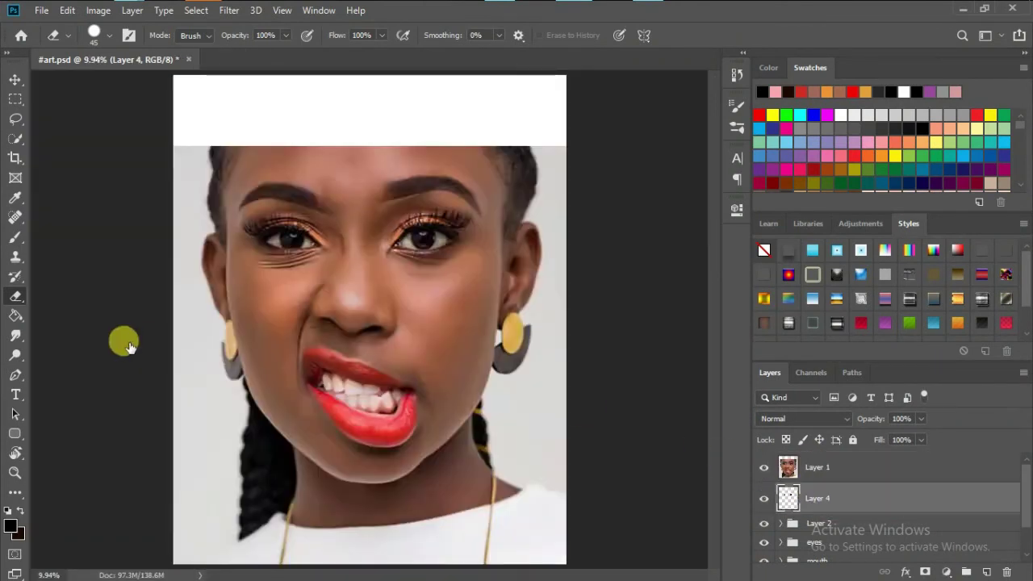
{"action": "left_click", "coordinate": [764, 466]}
{"action": "key", "text": "b"}
{"action": "left_click_drag", "start_coordinate": [364, 342], "coordinate": [382, 272]}
{"action": "left_click", "coordinate": [763, 466]}
{"action": "mouse_move", "coordinate": [379, 323]}
{"action": "left_mouse_down"}
{"action": "mouse_move", "coordinate": [416, 326]}
{"action": "mouse_move", "coordinate": [395, 335]}
{"action": "left_mouse_up"}
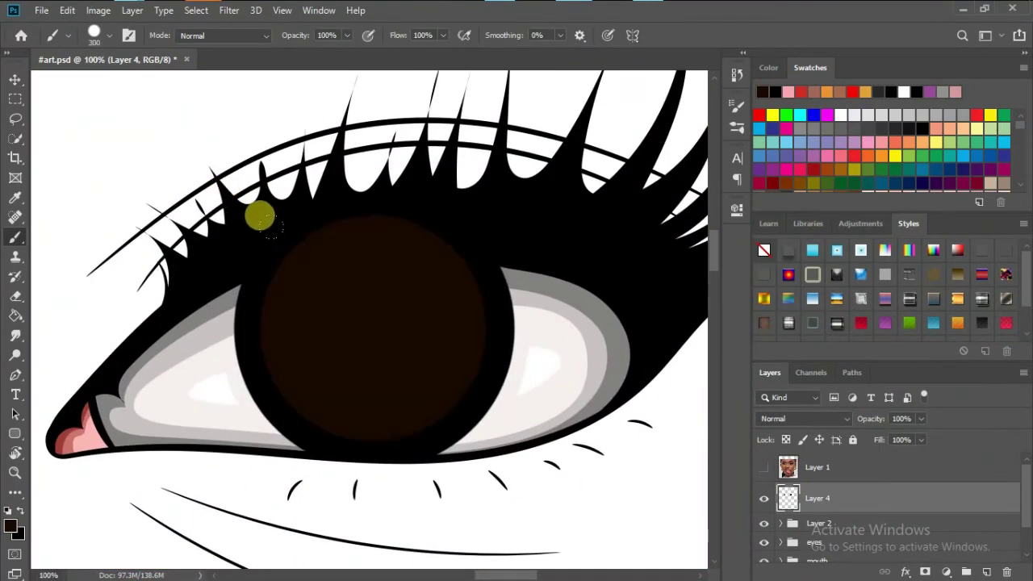
- Adjust the brush, undo the last stroke, and return to the left eye with the Eraser
{"action": "right_click", "coordinate": [441, 300]}
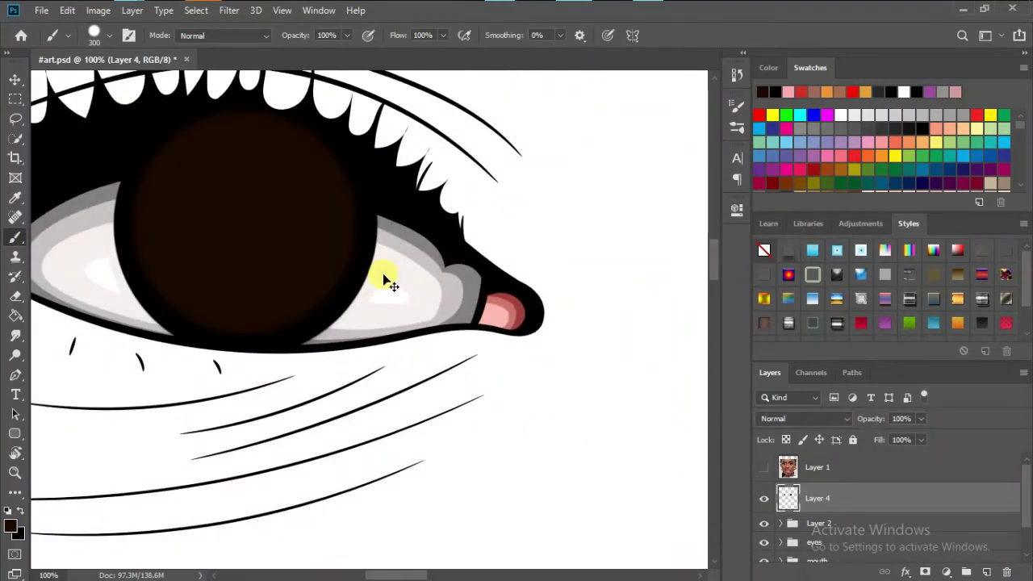
{"action": "key", "text": "ctrl+z"}
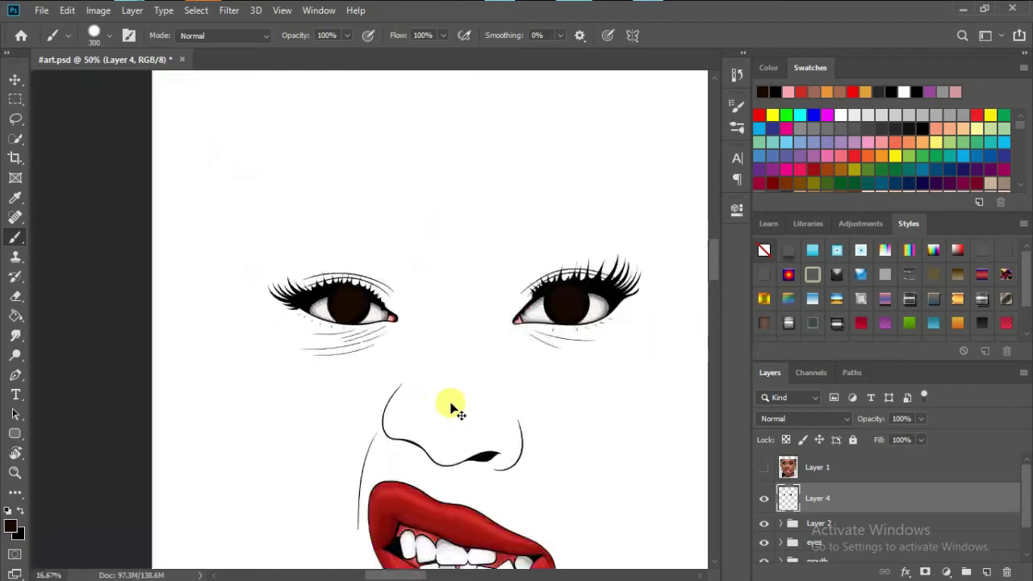
{"action": "mouse_move", "coordinate": [284, 409]}
{"action": "left_mouse_down"}
{"action": "mouse_move", "coordinate": [457, 385]}
{"action": "mouse_move", "coordinate": [477, 396]}
{"action": "left_mouse_up"}
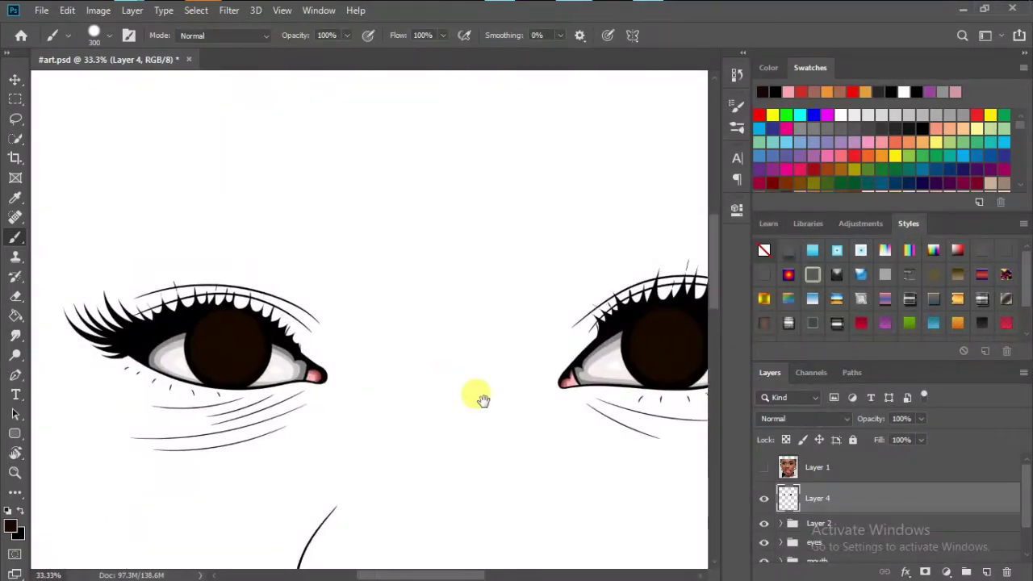
{"action": "scroll", "coordinate": [129, 256], "scroll_direction": "up", "scroll_amount": 3}
{"action": "key", "text": "e"}
{"action": "right_click", "coordinate": [399, 290]}
{"action": "key", "text": "Escape"}
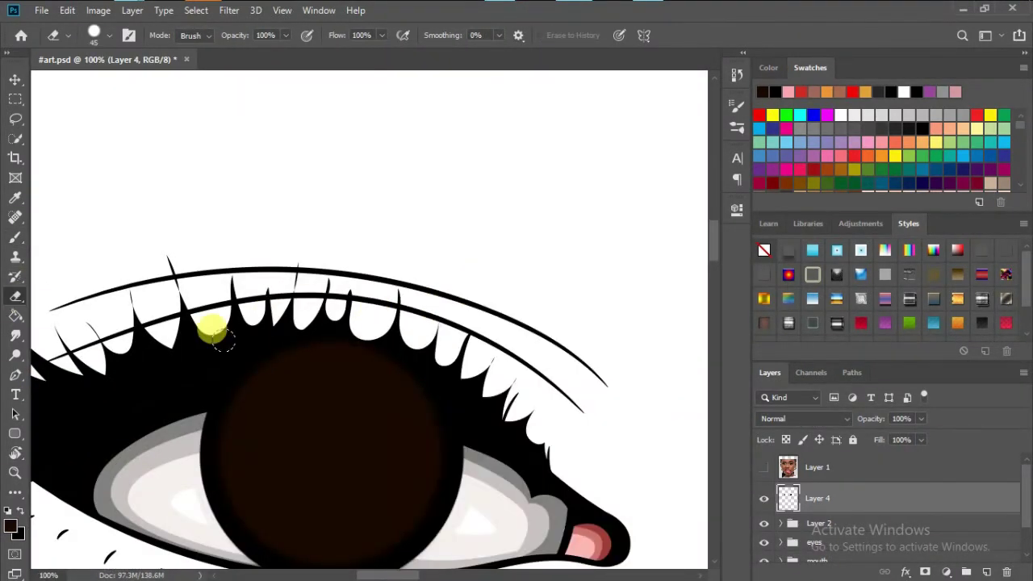
- Discard an accidental filled Pen shape and switch the Pen tool to Path mode
{"action": "key", "text": "p"}
{"action": "left_click", "coordinate": [207, 413]}
{"action": "left_click_drag", "start_coordinate": [465, 445], "coordinate": [496, 462]}
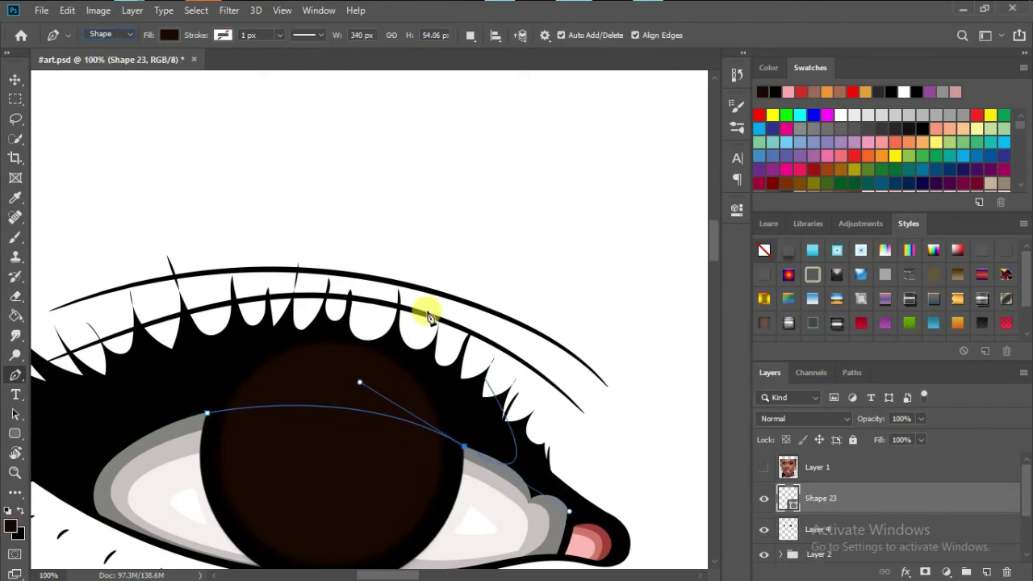
{"action": "left_click", "coordinate": [406, 281]}
{"action": "left_click", "coordinate": [264, 280]}
{"action": "key", "text": "Delete"}
{"action": "key", "text": "Delete"}
{"action": "left_click", "coordinate": [105, 34]}
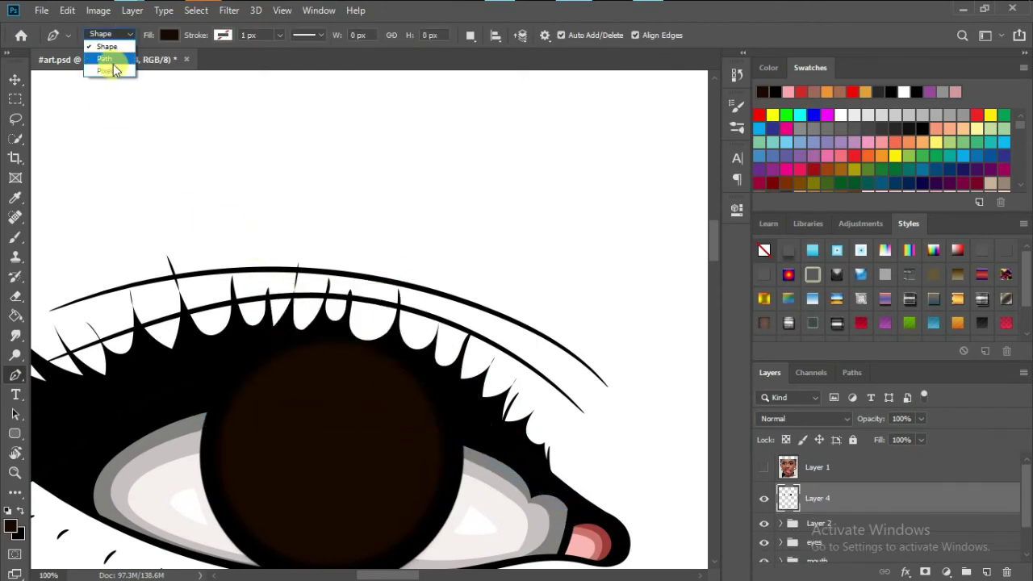
- Trace a closed path around the top of the iris, just under the lashes
{"action": "left_click", "coordinate": [207, 415]}
{"action": "scroll", "coordinate": [448, 321], "scroll_direction": "down", "scroll_amount": 3}
{"action": "left_click_drag", "start_coordinate": [448, 320], "coordinate": [535, 369]}
{"action": "left_click_drag", "start_coordinate": [422, 231], "coordinate": [242, 218]}
{"action": "scroll", "coordinate": [516, 339], "scroll_direction": "right", "scroll_amount": 10}
{"action": "left_click_drag", "start_coordinate": [452, 333], "coordinate": [455, 338]}
{"action": "left_click", "coordinate": [272, 243]}
{"action": "left_click_drag", "start_coordinate": [533, 230], "coordinate": [685, 270]}
{"action": "left_click", "coordinate": [272, 243]}
- Turn the iris outline into a selection and put it on a new layer
{"action": "right_click", "coordinate": [316, 235]}
{"action": "left_click", "coordinate": [363, 304]}
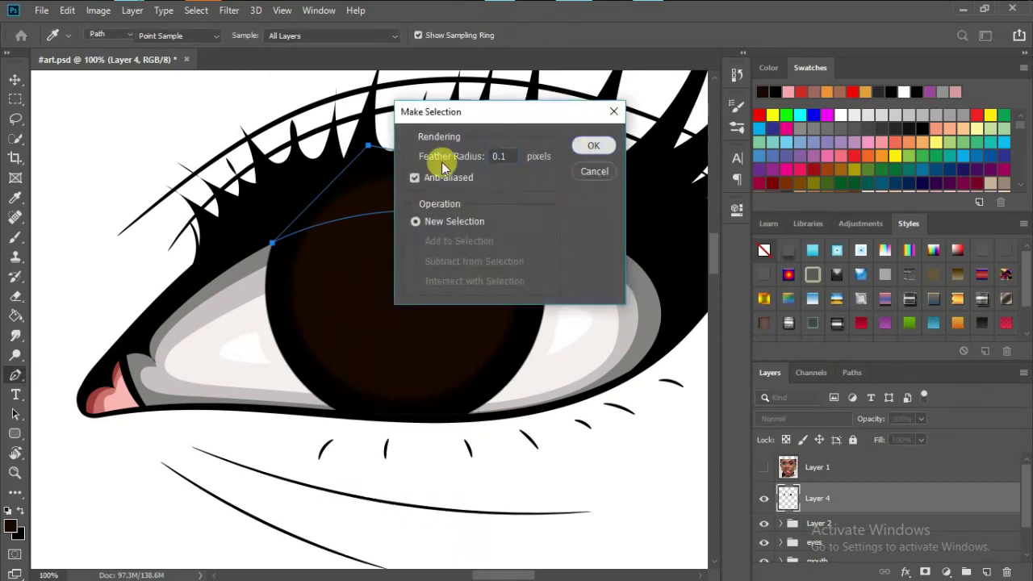
{"action": "key", "text": "Return"}
{"action": "left_click", "coordinate": [16, 118]}
{"action": "right_click", "coordinate": [409, 226]}
{"action": "left_click", "coordinate": [536, 344]}
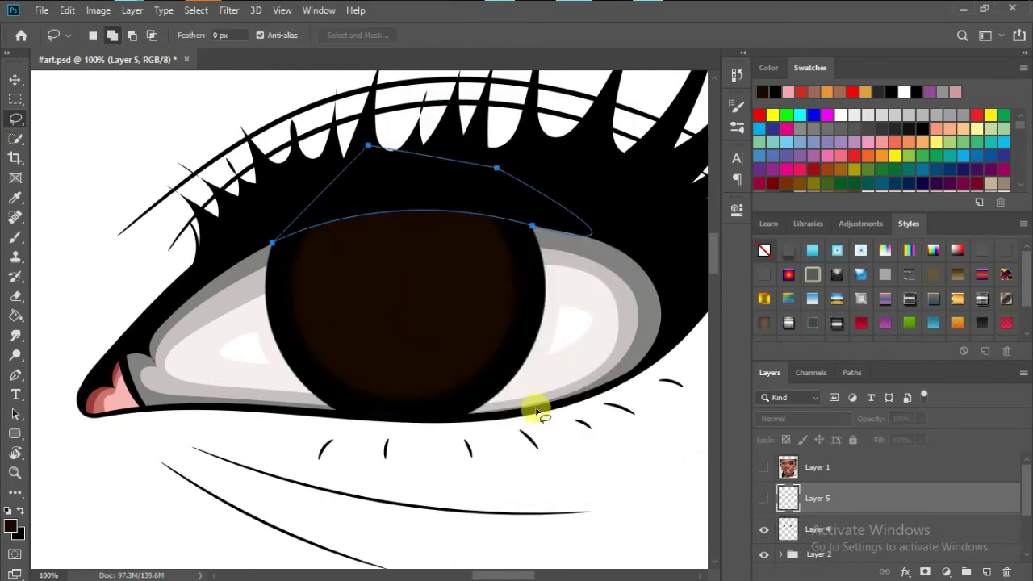
{"action": "key", "text": "ctrl+minus"}
{"action": "key", "text": "ctrl+minus"}
{"action": "key", "text": "ctrl+minus"}
{"action": "key", "text": "ctrl+plus"}
{"action": "key", "text": "ctrl+plus"}
- Remake the selection from the iris path and apply Layer Via Cut
{"action": "right_click", "coordinate": [401, 309]}
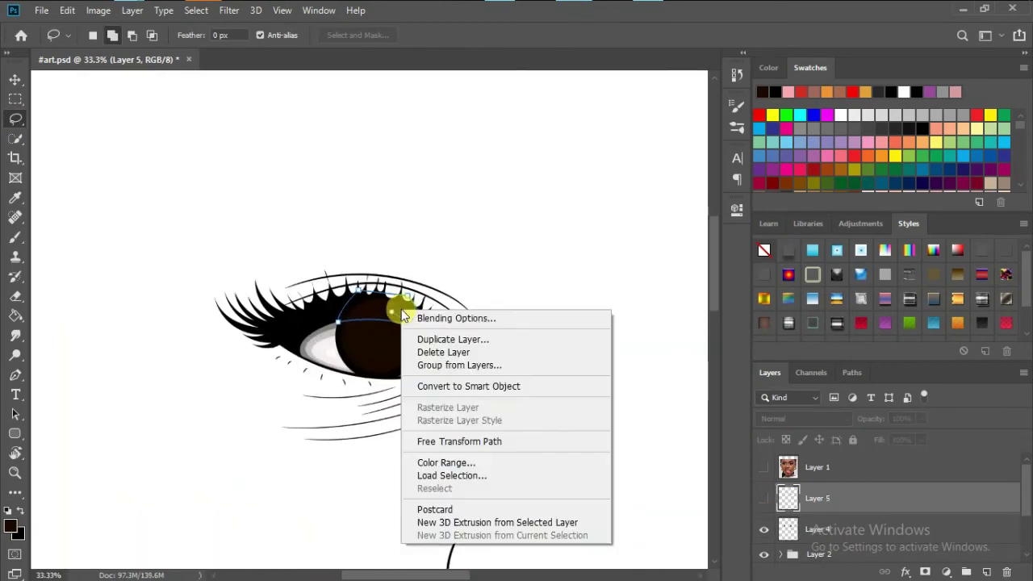
{"action": "left_click", "coordinate": [15, 376]}
{"action": "right_click", "coordinate": [342, 323]}
{"action": "left_click", "coordinate": [358, 323]}
{"action": "key", "text": "Return"}
{"action": "left_click", "coordinate": [15, 118]}
{"action": "right_click", "coordinate": [369, 316]}
{"action": "key", "text": "Escape"}
{"action": "right_click", "coordinate": [370, 317]}
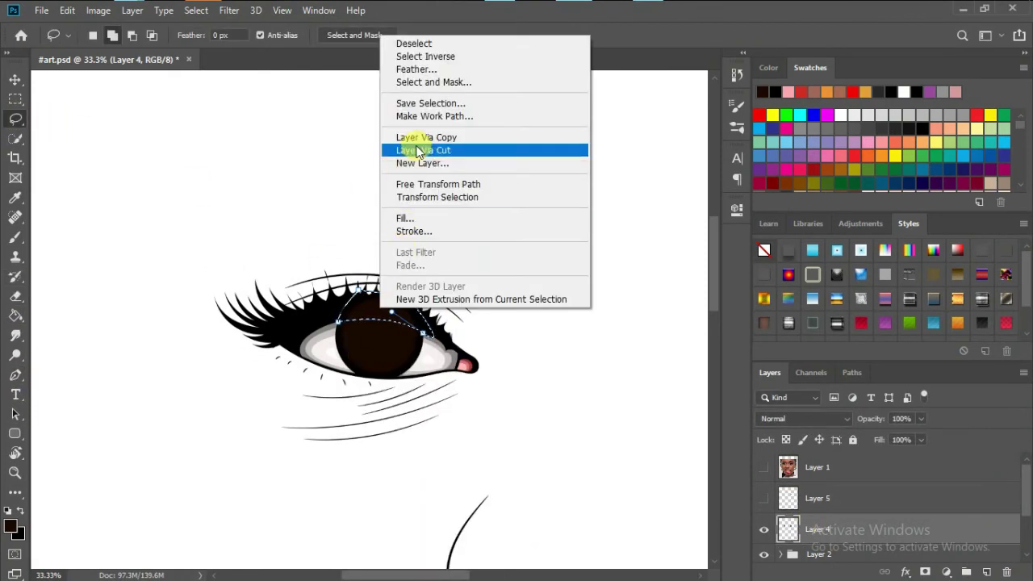
{"action": "left_click", "coordinate": [416, 152]}
- Show the reference photo, make Layer 4 active, and zoom in on the eye
{"action": "left_click", "coordinate": [16, 376]}
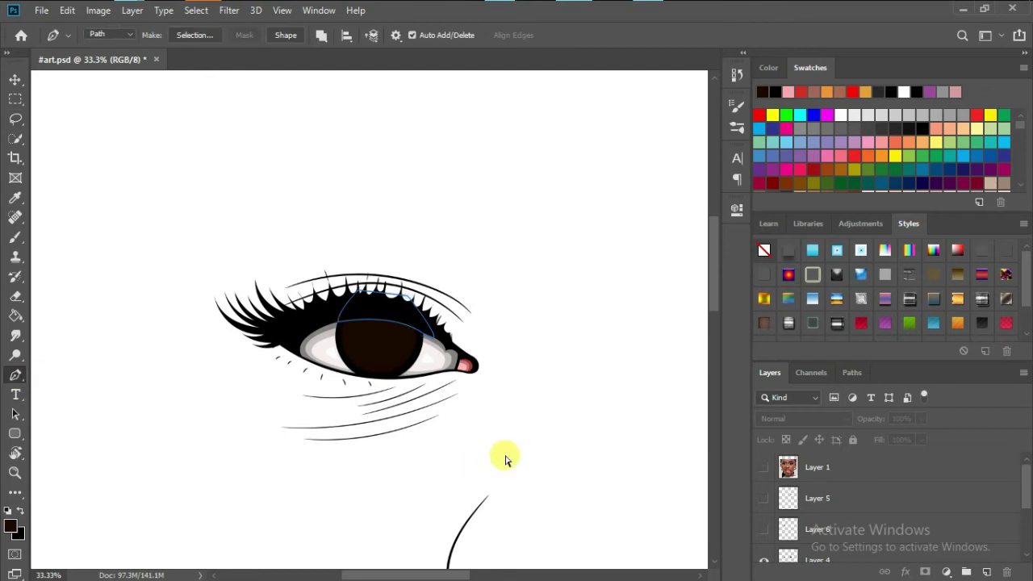
{"action": "key", "text": "ctrl+0"}
{"action": "key", "text": "ctrl+plus"}
{"action": "key", "text": "ctrl+plus"}
{"action": "key", "text": "ctrl+plus"}
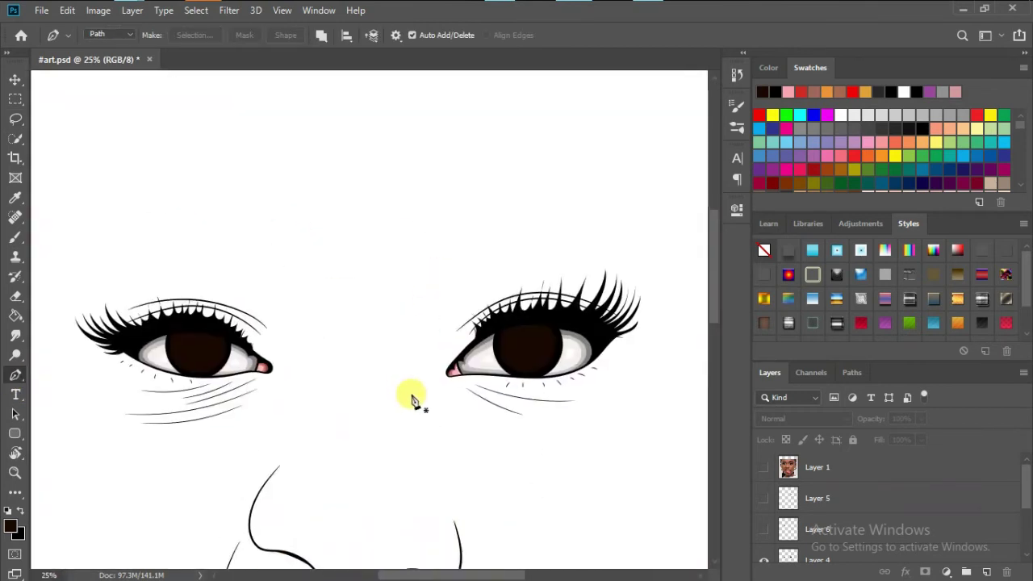
{"action": "key", "text": "ctrl+0"}
{"action": "left_click", "coordinate": [763, 467]}
{"action": "left_click", "coordinate": [817, 498]}
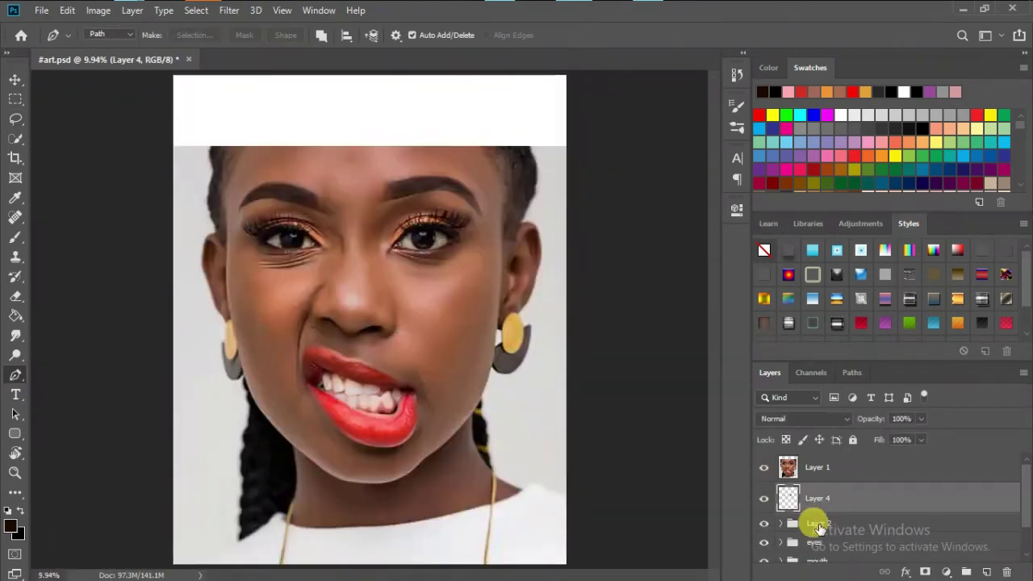
{"action": "key", "text": "ctrl+plus"}
{"action": "key", "text": "ctrl+plus"}
{"action": "key", "text": "ctrl+plus"}
{"action": "left_click_drag", "start_coordinate": [456, 179], "coordinate": [37, 318]}
- Switch to the Brush and check the eye shape in a mirrored view against the reference
{"action": "left_click", "coordinate": [15, 237]}
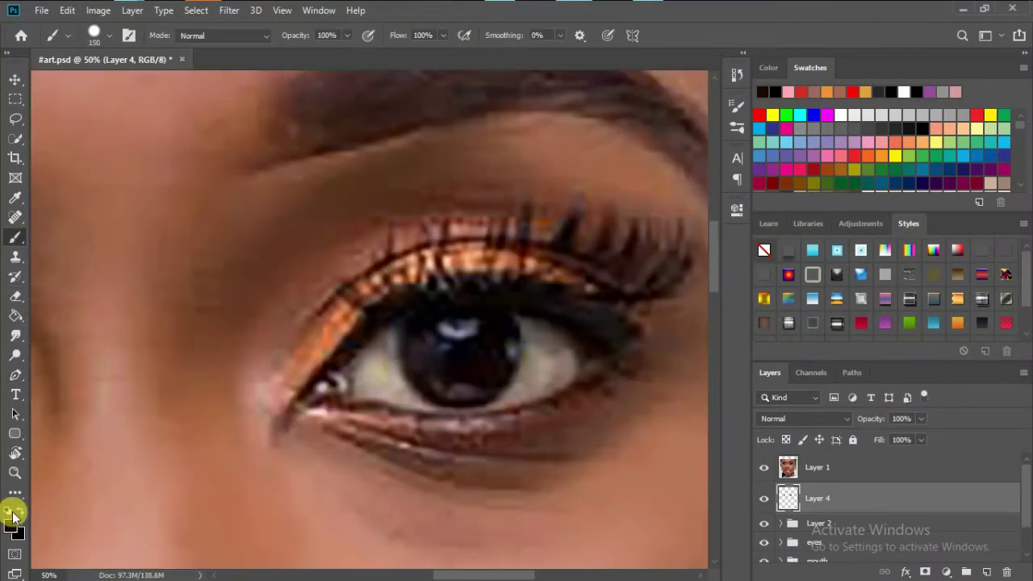
{"action": "left_click", "coordinate": [763, 466]}
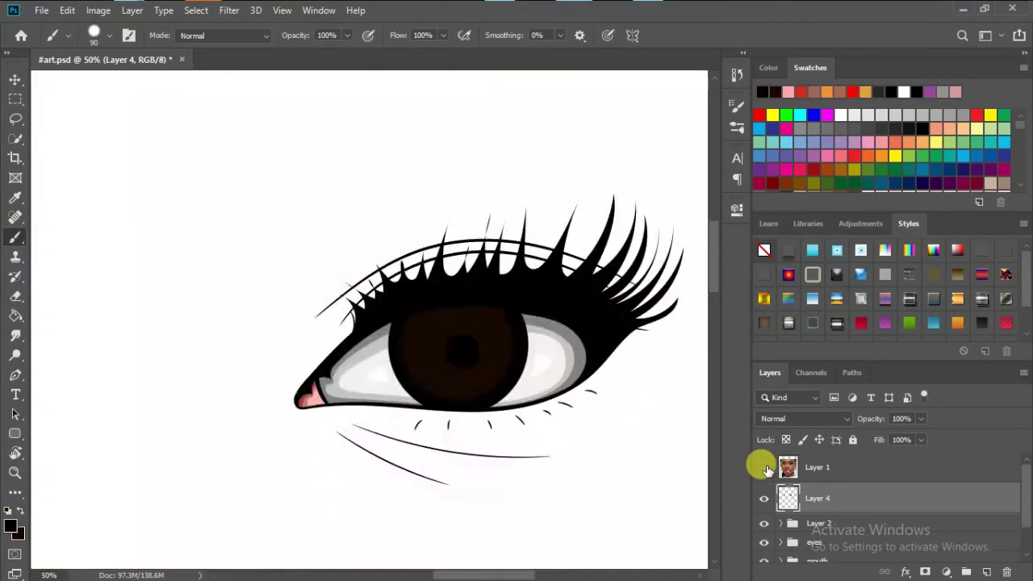
{"action": "key", "text": "ctrl+shift+h"}
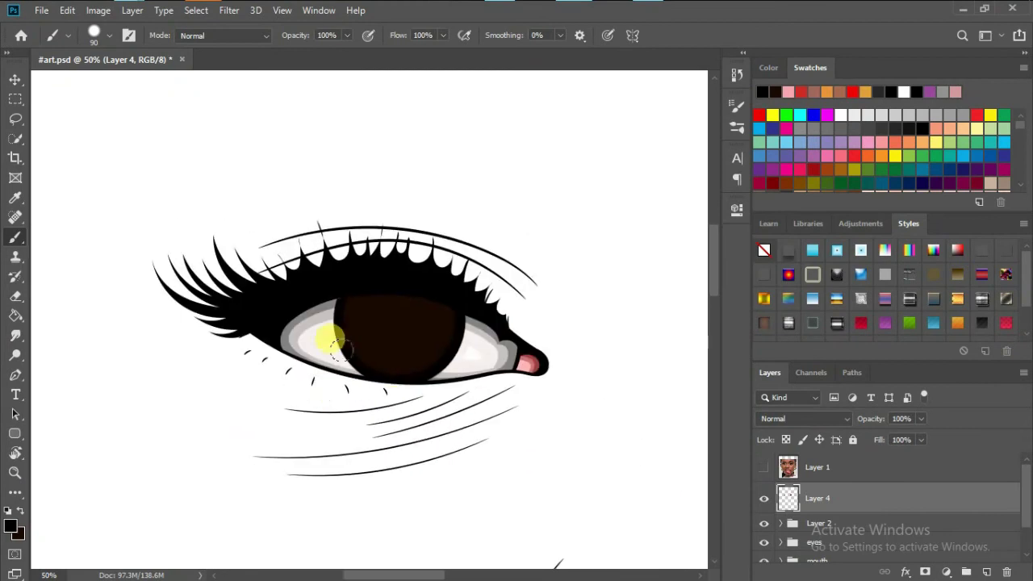
{"action": "key", "text": "ctrl+0"}
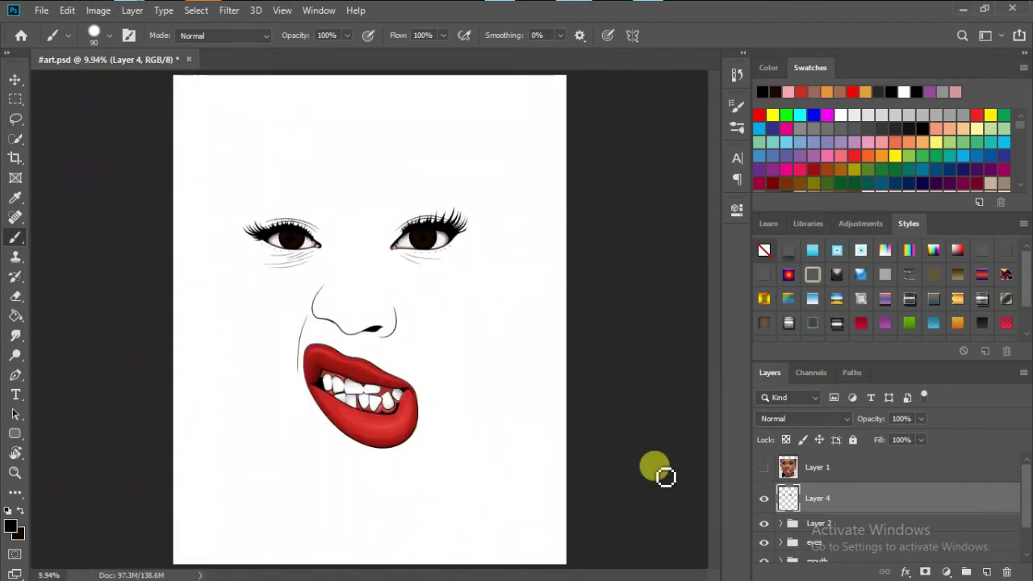
{"action": "left_click", "coordinate": [763, 467]}
- Set the foreground paint colour to white
{"action": "right_click", "coordinate": [16, 236]}
{"action": "left_click", "coordinate": [50, 239]}
{"action": "scroll", "coordinate": [486, 265], "scroll_direction": "up", "scroll_amount": 1}
{"action": "scroll", "coordinate": [408, 330], "scroll_direction": "up", "scroll_amount": 2}
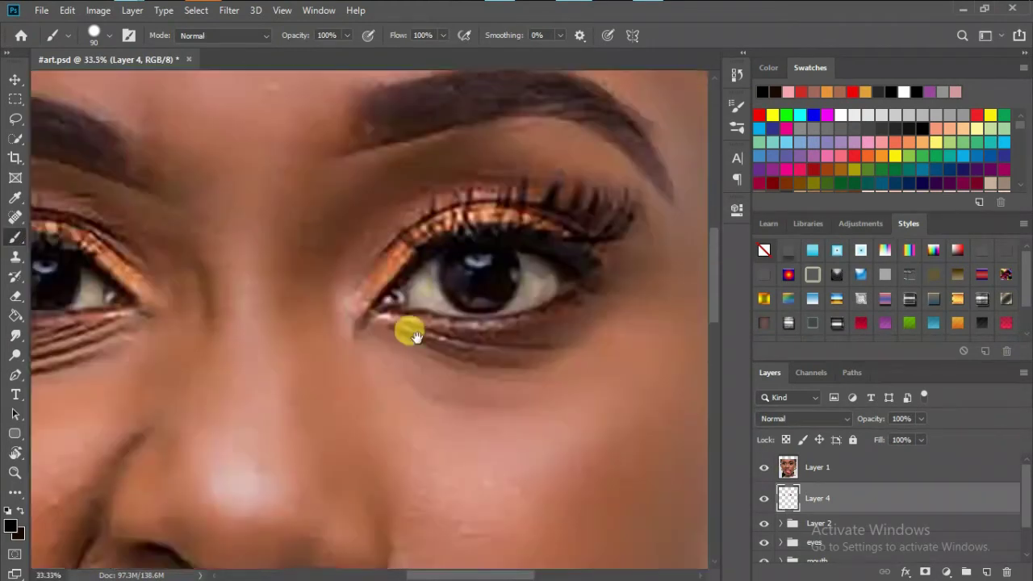
{"action": "scroll", "coordinate": [326, 351], "scroll_direction": "up", "scroll_amount": 2}
{"action": "scroll", "coordinate": [523, 349], "scroll_direction": "up", "scroll_amount": 3}
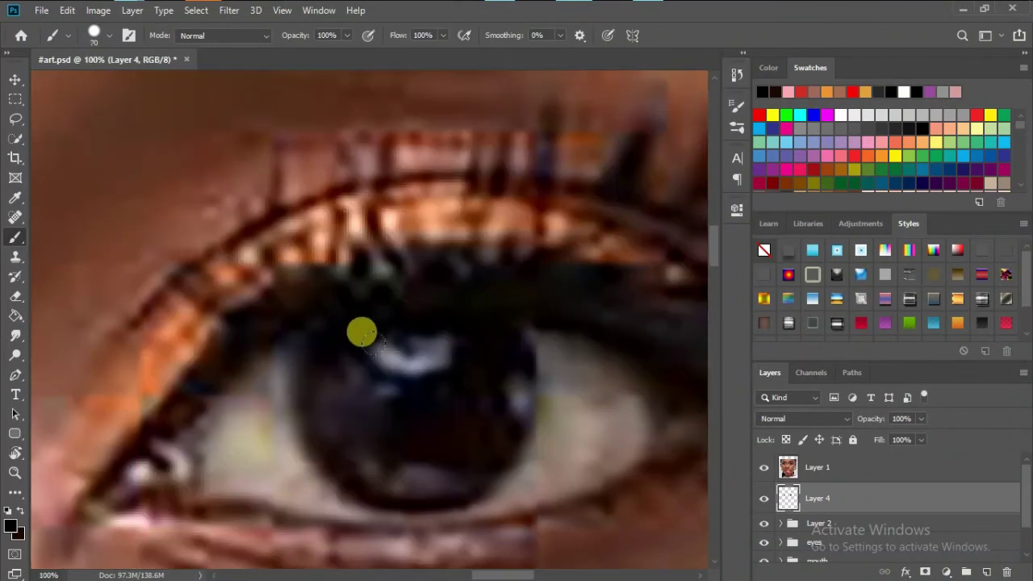
{"action": "left_click", "coordinate": [10, 525]}
{"action": "left_click", "coordinate": [595, 265]}
{"action": "left_click", "coordinate": [830, 258]}
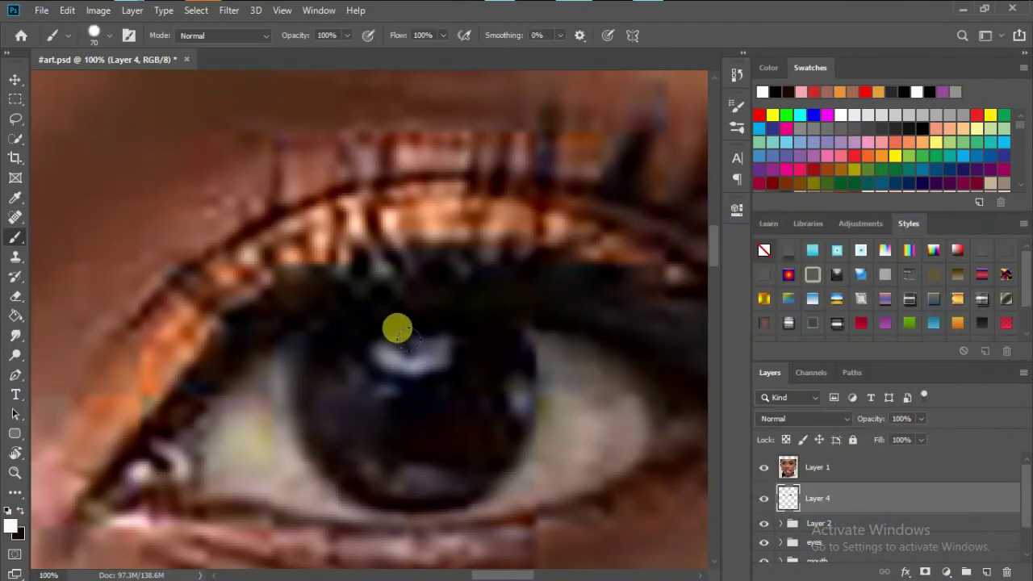
- Activate Layer 5, hide the reference photo, then reselect Layer 4 for outlining
{"action": "left_click", "coordinate": [764, 467]}
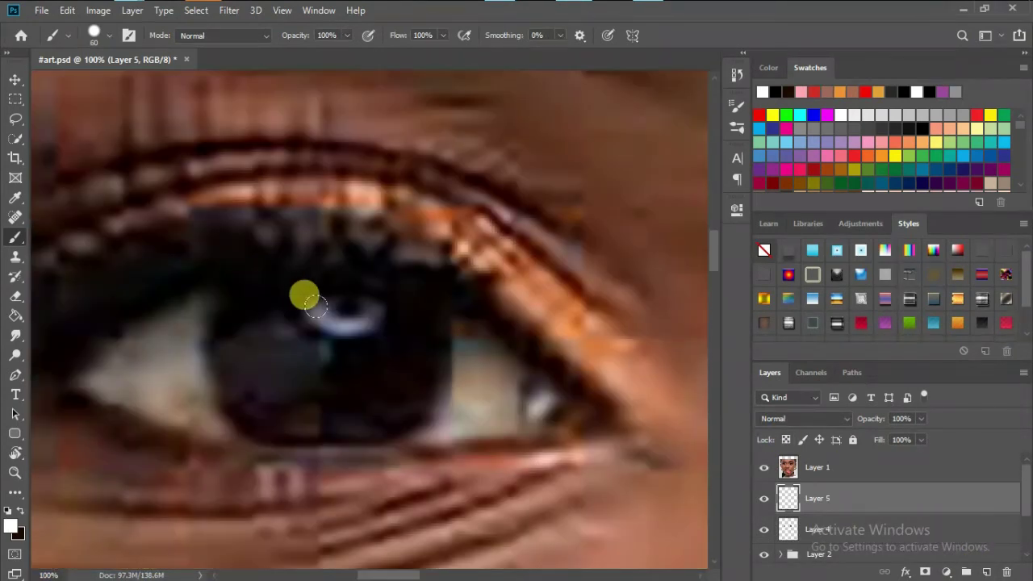
{"action": "left_click", "coordinate": [763, 467]}
{"action": "scroll", "coordinate": [403, 411], "scroll_direction": "down", "scroll_amount": 5}
{"action": "scroll", "coordinate": [403, 408], "scroll_direction": "down", "scroll_amount": 2}
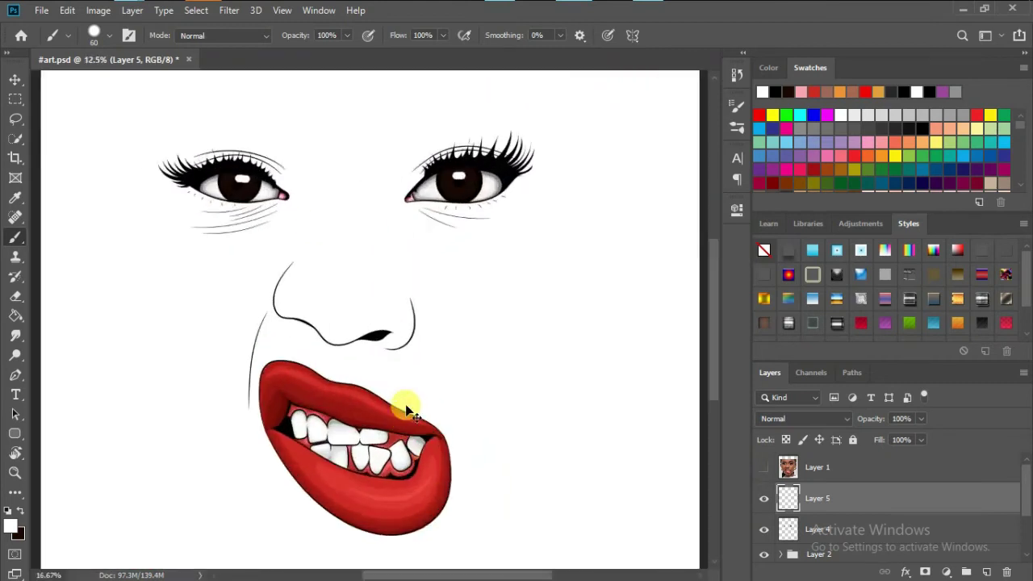
{"action": "scroll", "coordinate": [514, 453], "scroll_direction": "up", "scroll_amount": 2}
{"action": "left_click", "coordinate": [803, 524]}
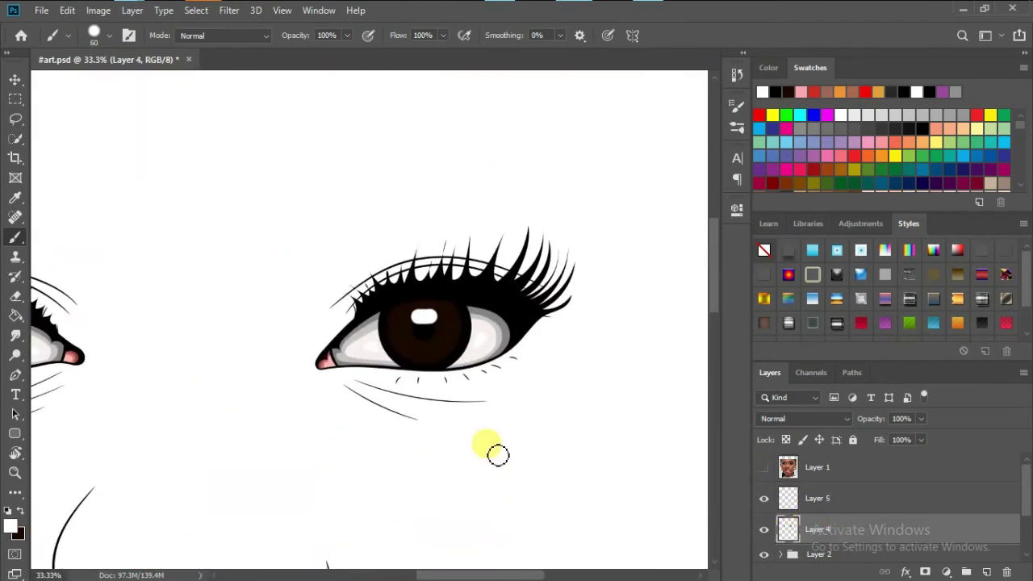
{"action": "scroll", "coordinate": [496, 452], "scroll_direction": "left", "scroll_amount": 3}
{"action": "scroll", "coordinate": [535, 411], "scroll_direction": "down", "scroll_amount": 2}
{"action": "left_click", "coordinate": [15, 375]}
{"action": "scroll", "coordinate": [595, 363], "scroll_direction": "right", "scroll_amount": 3}
{"action": "scroll", "coordinate": [594, 362], "scroll_direction": "up", "scroll_amount": 1}
- Draw a filled white crescent reflection shape curving across the iris
{"action": "left_click", "coordinate": [764, 467]}
{"action": "scroll", "coordinate": [433, 299], "scroll_direction": "up", "scroll_amount": 1}
{"action": "left_click", "coordinate": [415, 340]}
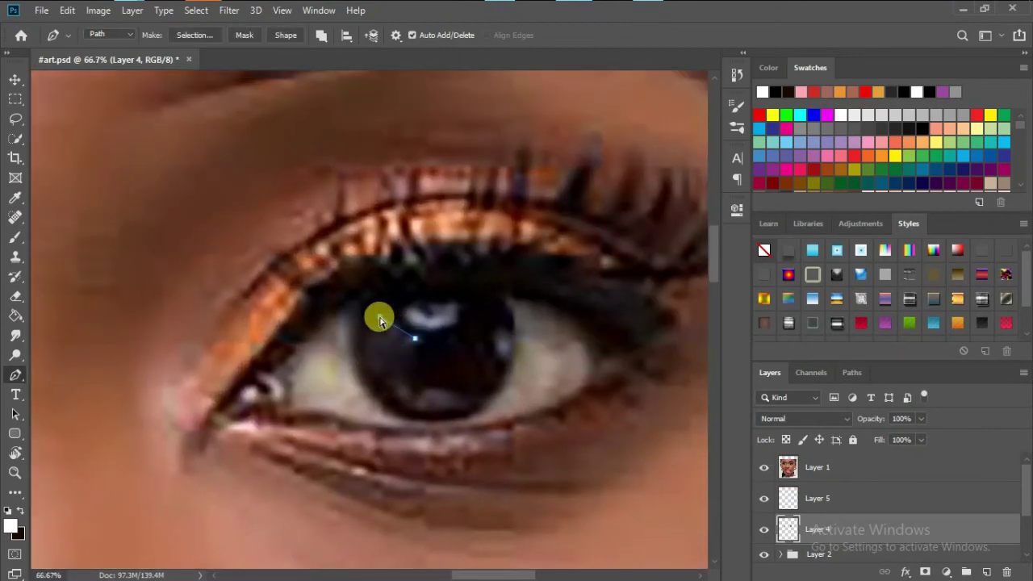
{"action": "left_click", "coordinate": [109, 35]}
{"action": "left_click", "coordinate": [109, 35]}
{"action": "left_click", "coordinate": [105, 50]}
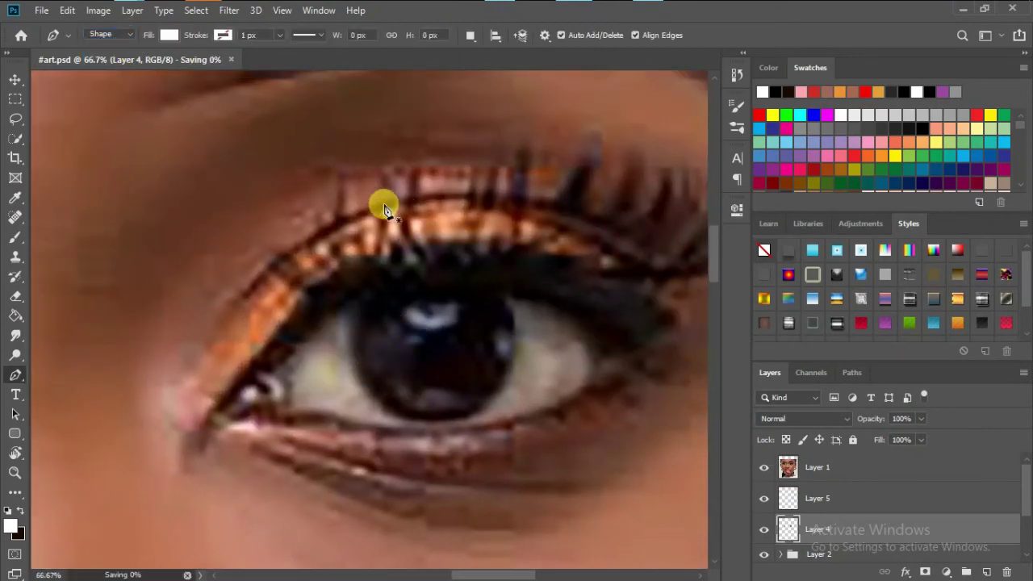
{"action": "left_click", "coordinate": [764, 468]}
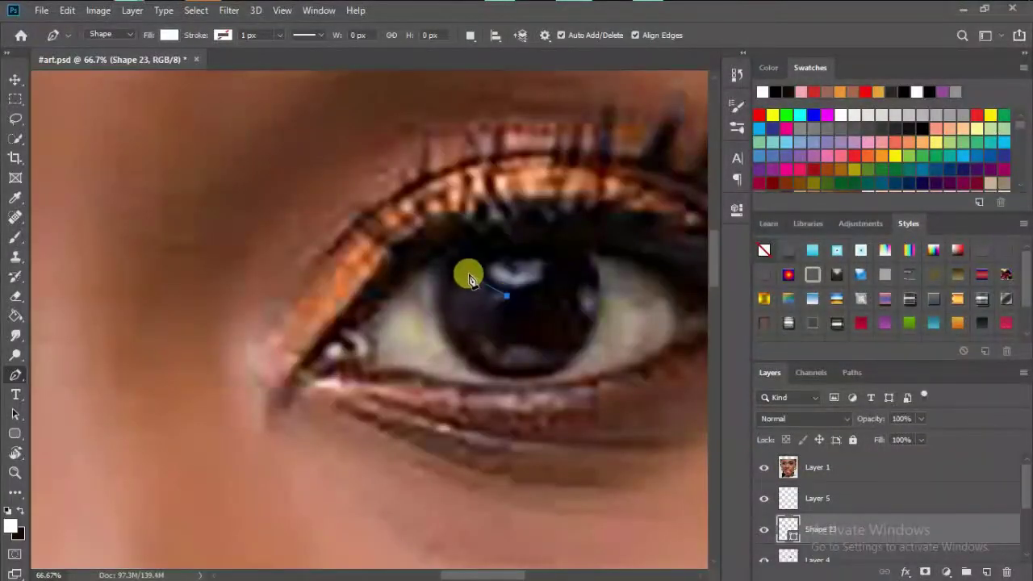
{"action": "left_click", "coordinate": [469, 275]}
{"action": "left_click", "coordinate": [450, 292]}
{"action": "left_click", "coordinate": [457, 322]}
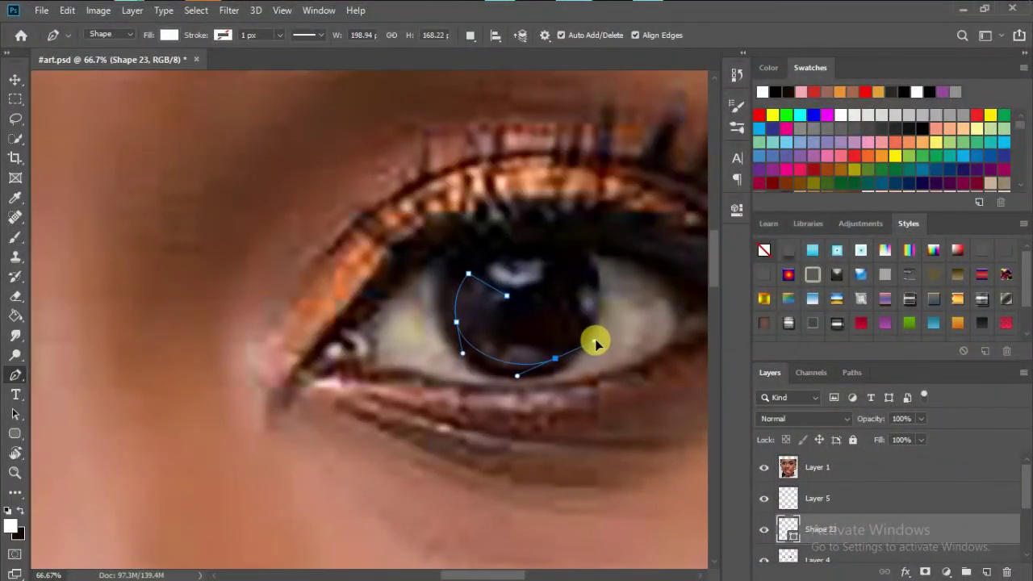
- Hide the reference, add a new layer, and set the brush colour to black
{"action": "left_click", "coordinate": [765, 470]}
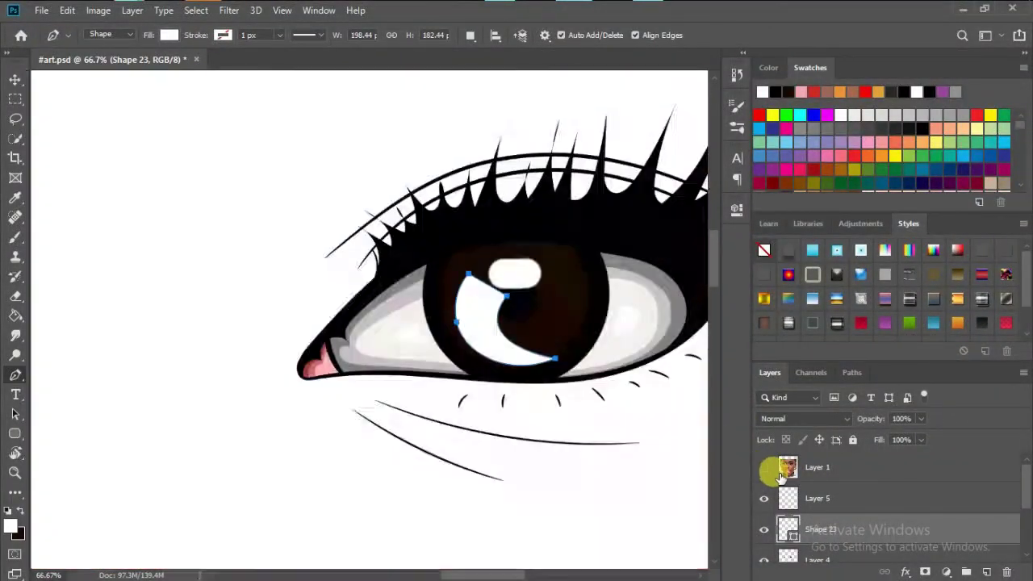
{"action": "left_click", "coordinate": [966, 573]}
{"action": "key", "text": "b"}
{"action": "left_click", "coordinate": [10, 526]}
{"action": "left_click", "coordinate": [599, 422]}
{"action": "left_click", "coordinate": [998, 256]}
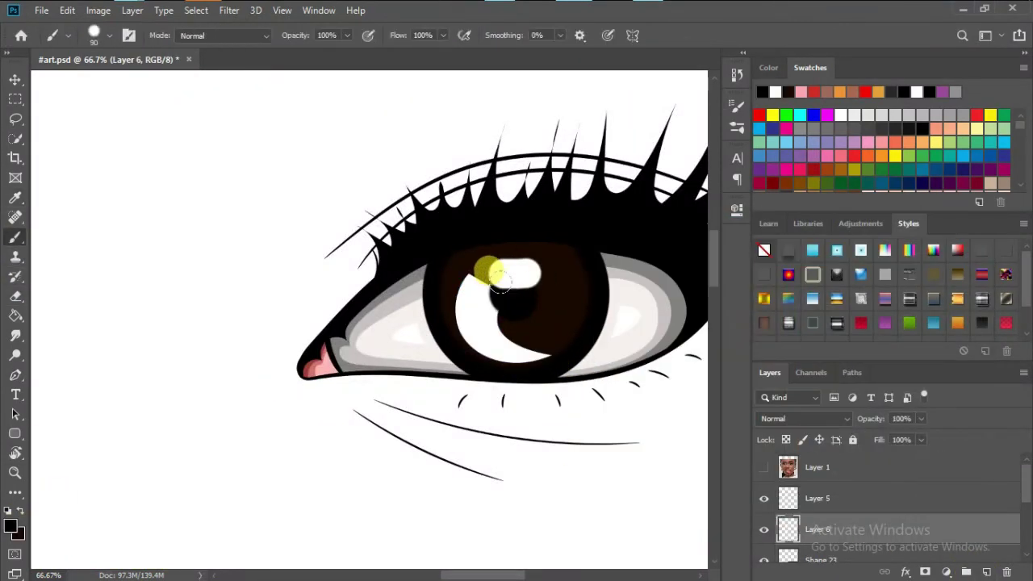
- Paint black over the crescent's upper corner so it clears the round highlight
{"action": "scroll", "coordinate": [572, 330], "scroll_direction": "up", "scroll_amount": 1}
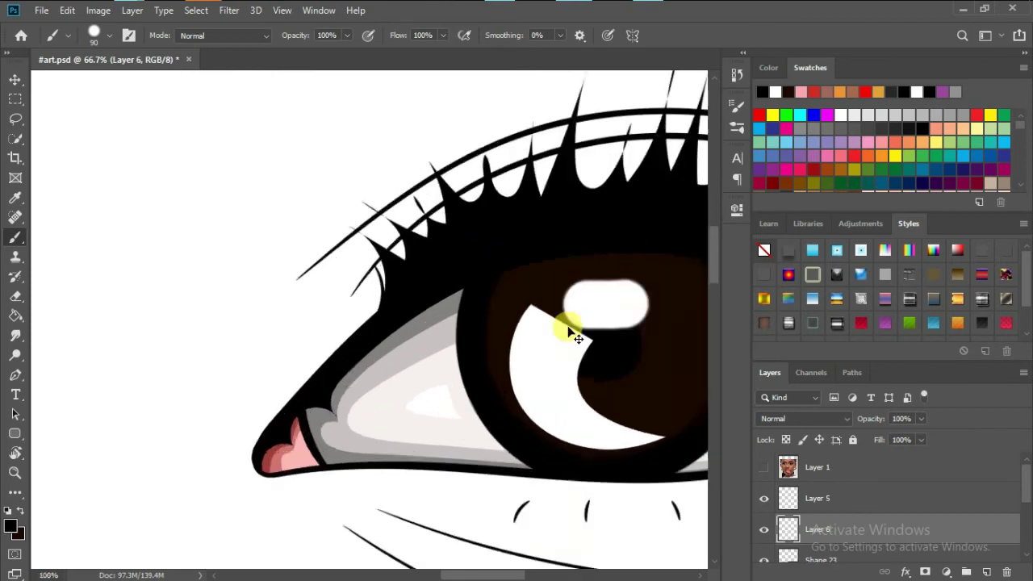
{"action": "scroll", "coordinate": [334, 307], "scroll_direction": "up", "scroll_amount": 2}
{"action": "left_click_drag", "start_coordinate": [355, 291], "coordinate": [339, 347]}
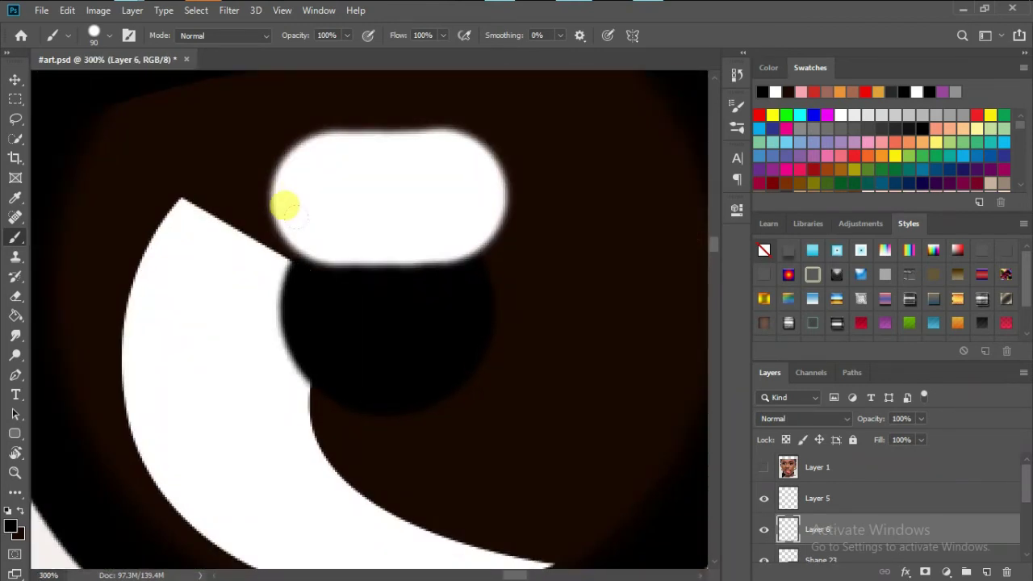
{"action": "scroll", "coordinate": [554, 369], "scroll_direction": "down", "scroll_amount": 2}
{"action": "scroll", "coordinate": [570, 314], "scroll_direction": "down", "scroll_amount": 2}
{"action": "scroll", "coordinate": [111, 254], "scroll_direction": "up", "scroll_amount": 3}
{"action": "scroll", "coordinate": [261, 309], "scroll_direction": "up", "scroll_amount": 1}
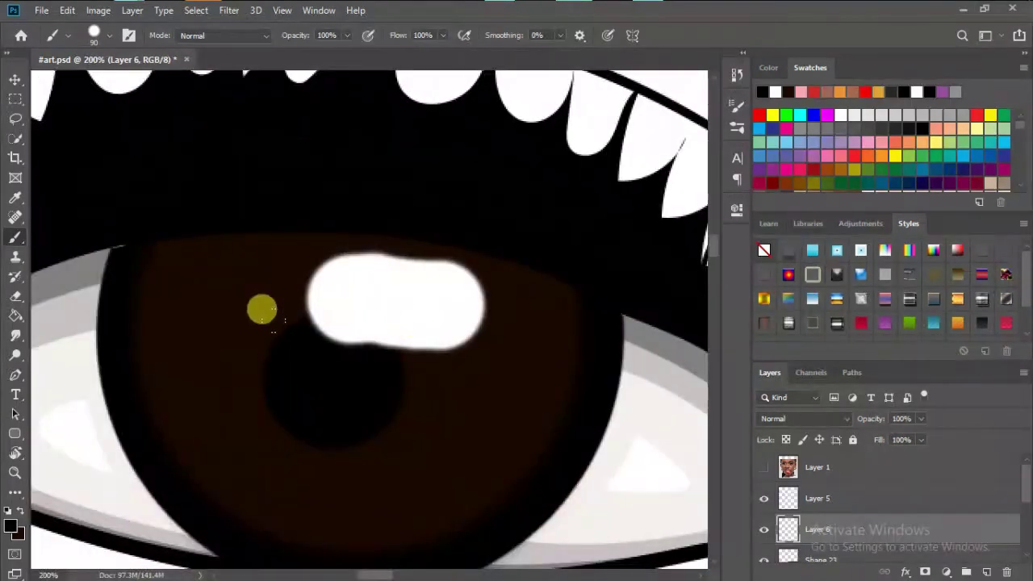
{"action": "key", "text": "alt+bracketleft"}
{"action": "scroll", "coordinate": [685, 473], "scroll_direction": "down", "scroll_amount": 3}
{"action": "scroll", "coordinate": [500, 377], "scroll_direction": "down", "scroll_amount": 8}
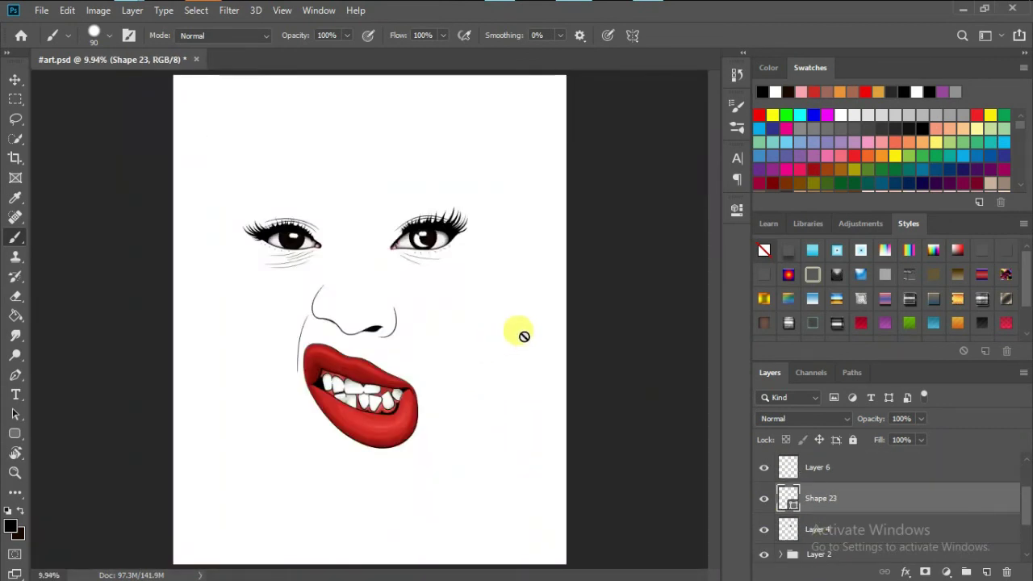
{"action": "scroll", "coordinate": [377, 166], "scroll_direction": "up", "scroll_amount": 4}
{"action": "scroll", "coordinate": [207, 212], "scroll_direction": "up", "scroll_amount": 3}
{"action": "scroll", "coordinate": [111, 346], "scroll_direction": "right", "scroll_amount": 3}
{"action": "key", "text": "p"}
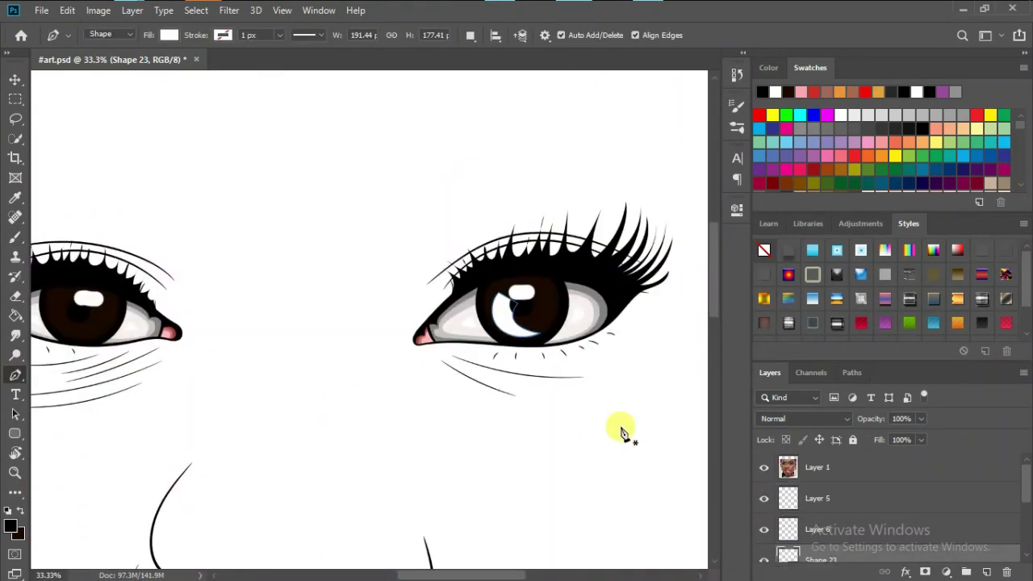
{"action": "left_click_drag", "start_coordinate": [178, 313], "coordinate": [371, 344]}
{"action": "left_click", "coordinate": [326, 345]}
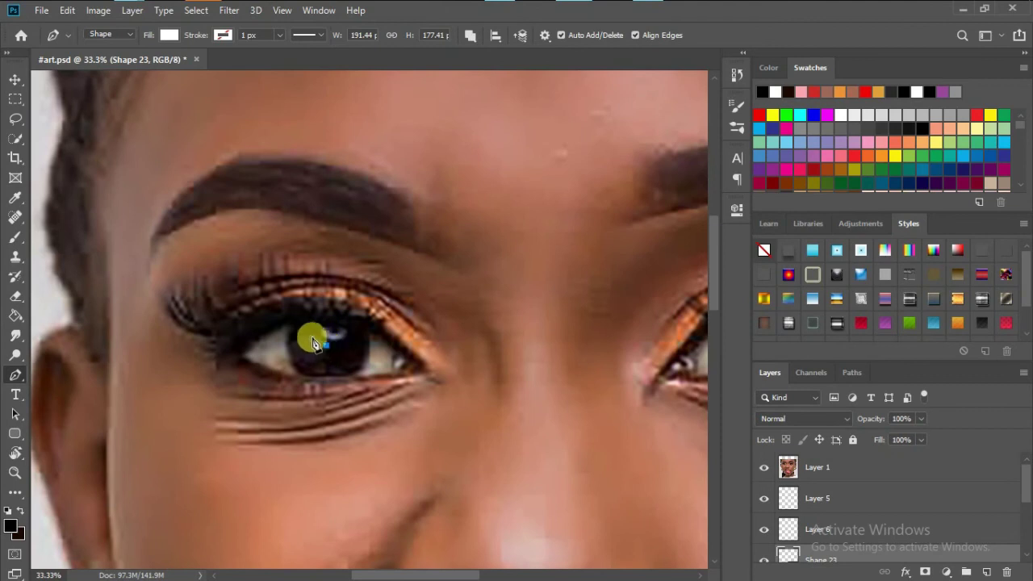
{"action": "left_click", "coordinate": [764, 467]}
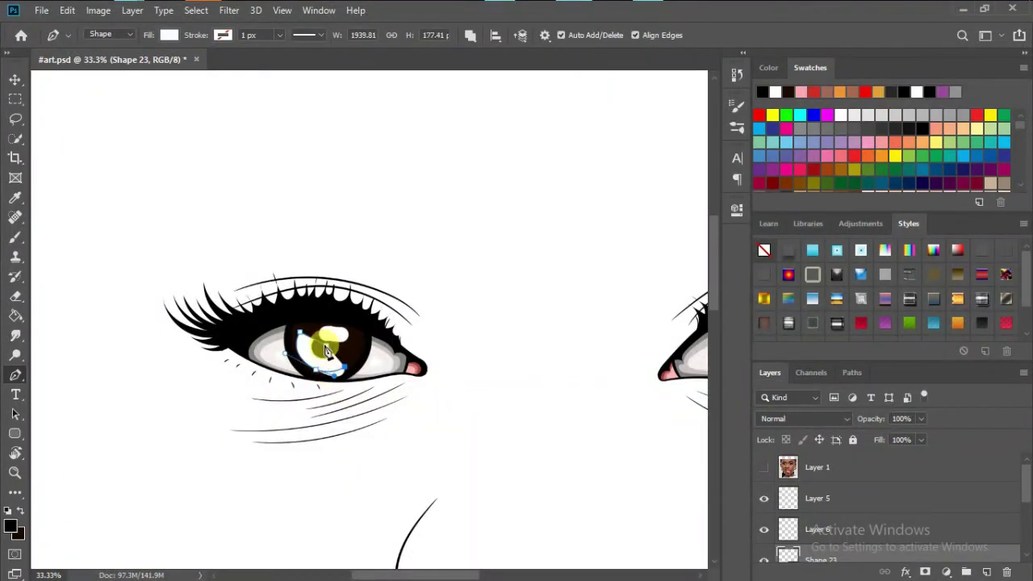
{"action": "scroll", "coordinate": [373, 377], "scroll_direction": "right", "scroll_amount": 3}
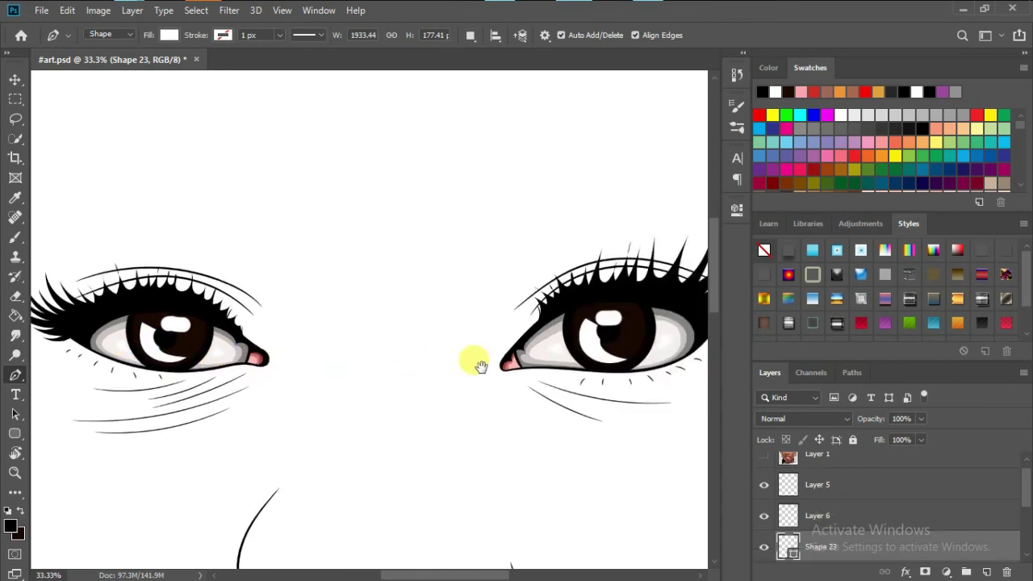
{"action": "scroll", "coordinate": [477, 362], "scroll_direction": "right", "scroll_amount": 2}
{"action": "key", "text": "Escape"}
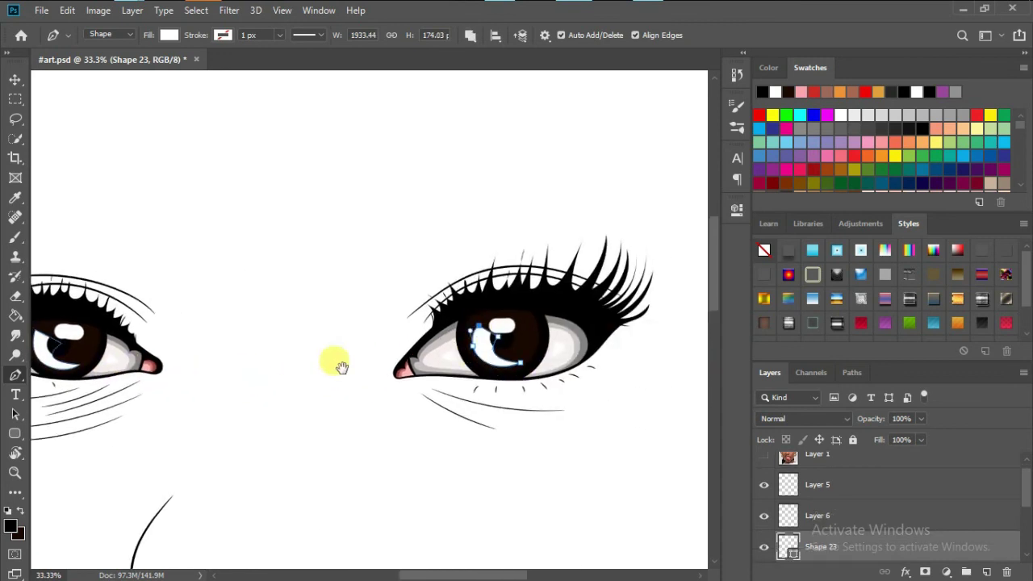
{"action": "scroll", "coordinate": [339, 364], "scroll_direction": "left", "scroll_amount": 2}
{"action": "right_click", "coordinate": [807, 548]}
{"action": "key", "text": "Escape"}
{"action": "scroll", "coordinate": [485, 404], "scroll_direction": "down", "scroll_amount": 3}
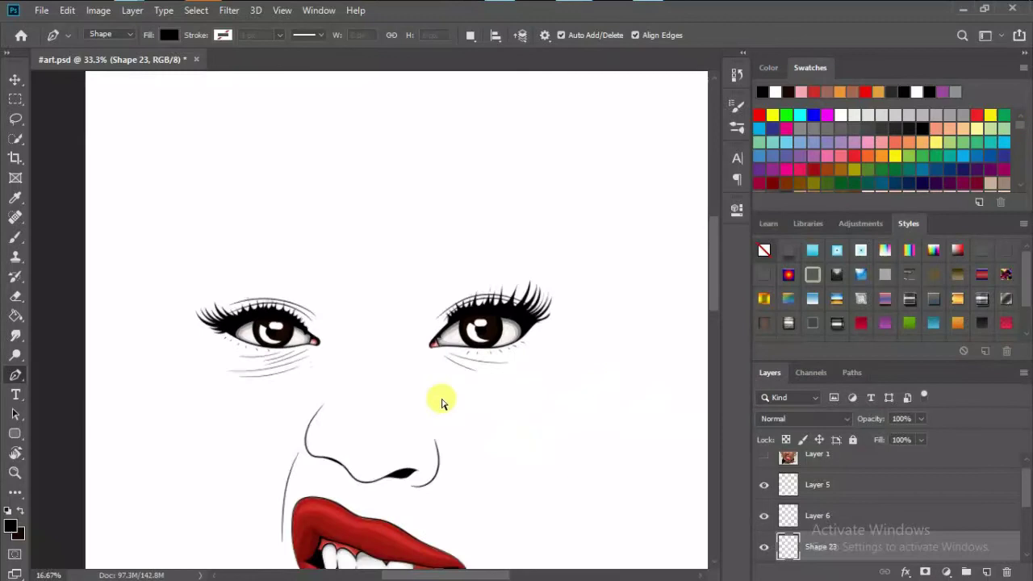
{"action": "scroll", "coordinate": [438, 399], "scroll_direction": "down", "scroll_amount": 2}
{"action": "left_click", "coordinate": [15, 276]}
{"action": "left_click", "coordinate": [14, 295]}
{"action": "scroll", "coordinate": [286, 226], "scroll_direction": "up", "scroll_amount": 5}
- Set up a soft round Eraser at 28% opacity and size 175
{"action": "scroll", "coordinate": [287, 226], "scroll_direction": "up", "scroll_amount": 3}
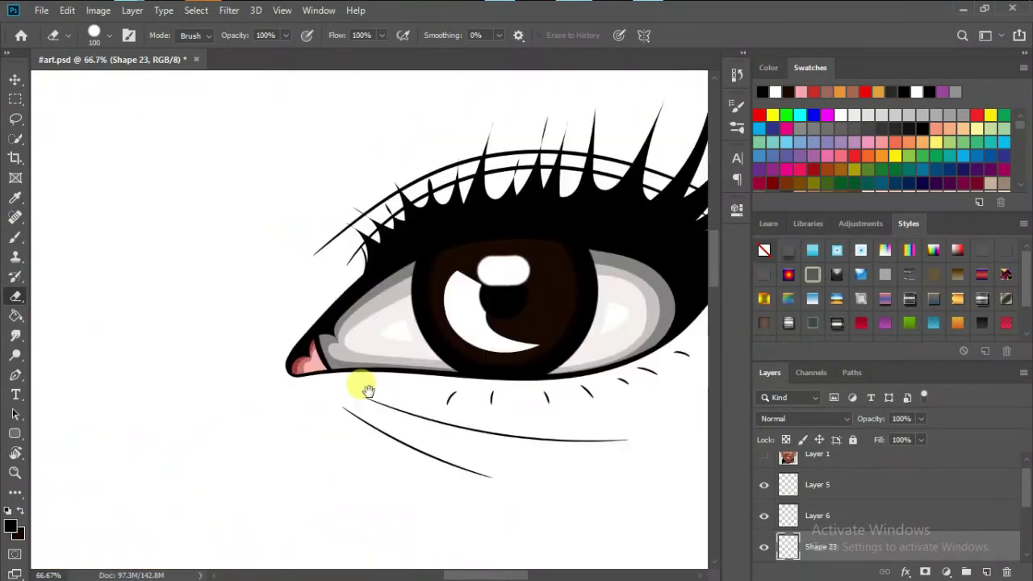
{"action": "right_click", "coordinate": [460, 287]}
{"action": "double_click", "coordinate": [527, 387]}
{"action": "left_click_drag", "start_coordinate": [285, 35], "coordinate": [232, 54]}
{"action": "key", "text": "bracketright"}
{"action": "key", "text": "bracketright"}
{"action": "key", "text": "bracketright"}
- Lightly erase over the crescent highlights in both eyes
{"action": "mouse_move", "coordinate": [415, 265]}
{"action": "left_mouse_down"}
{"action": "mouse_move", "coordinate": [427, 219]}
{"action": "mouse_move", "coordinate": [392, 231]}
{"action": "mouse_move", "coordinate": [514, 304]}
{"action": "mouse_move", "coordinate": [380, 228]}
{"action": "mouse_move", "coordinate": [411, 346]}
{"action": "mouse_move", "coordinate": [369, 300]}
{"action": "mouse_move", "coordinate": [442, 362]}
{"action": "left_mouse_up"}
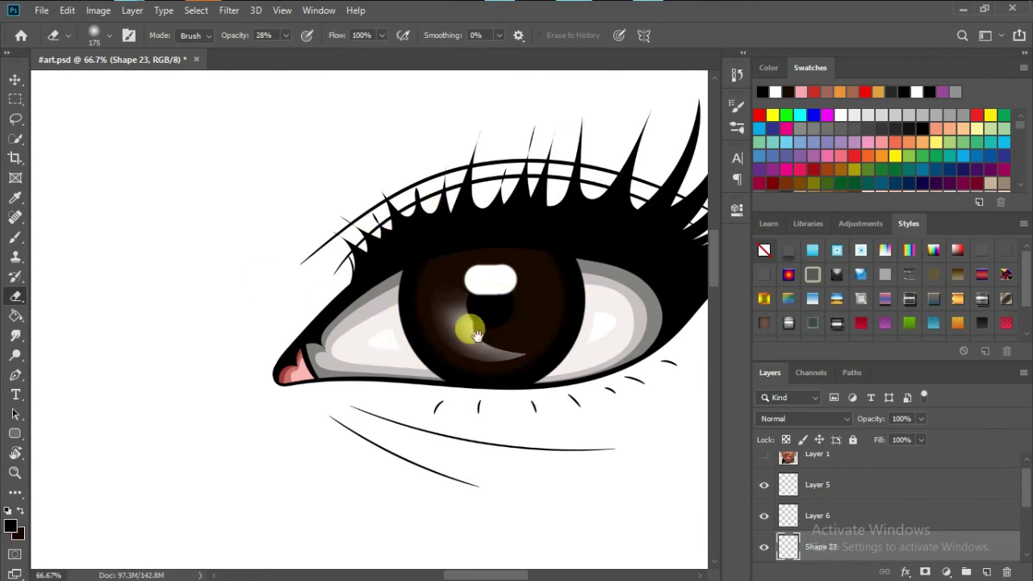
{"action": "scroll", "coordinate": [436, 303], "scroll_direction": "left", "scroll_amount": 5}
{"action": "scroll", "coordinate": [323, 299], "scroll_direction": "left", "scroll_amount": 6}
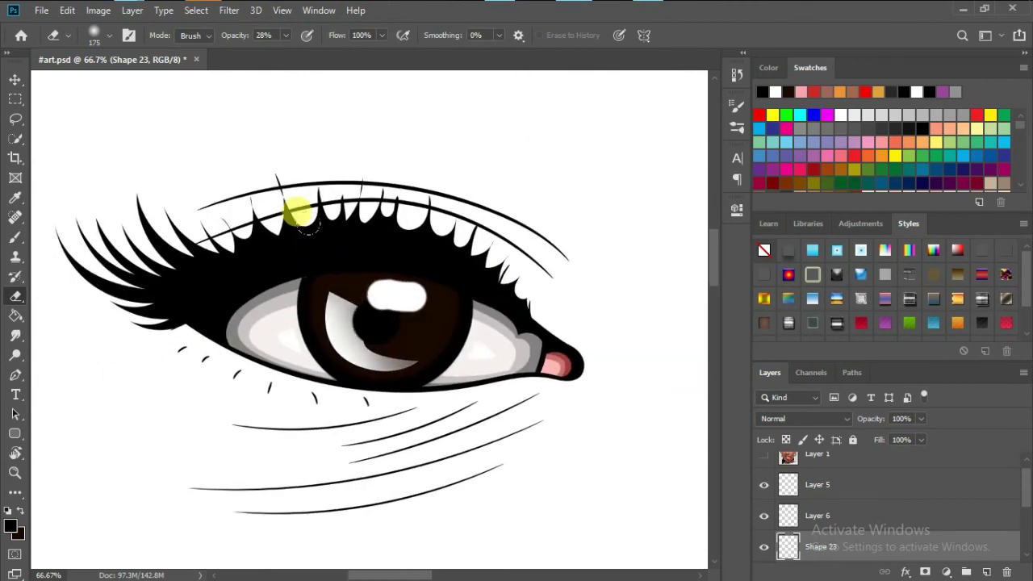
{"action": "left_click_drag", "start_coordinate": [316, 361], "coordinate": [442, 326]}
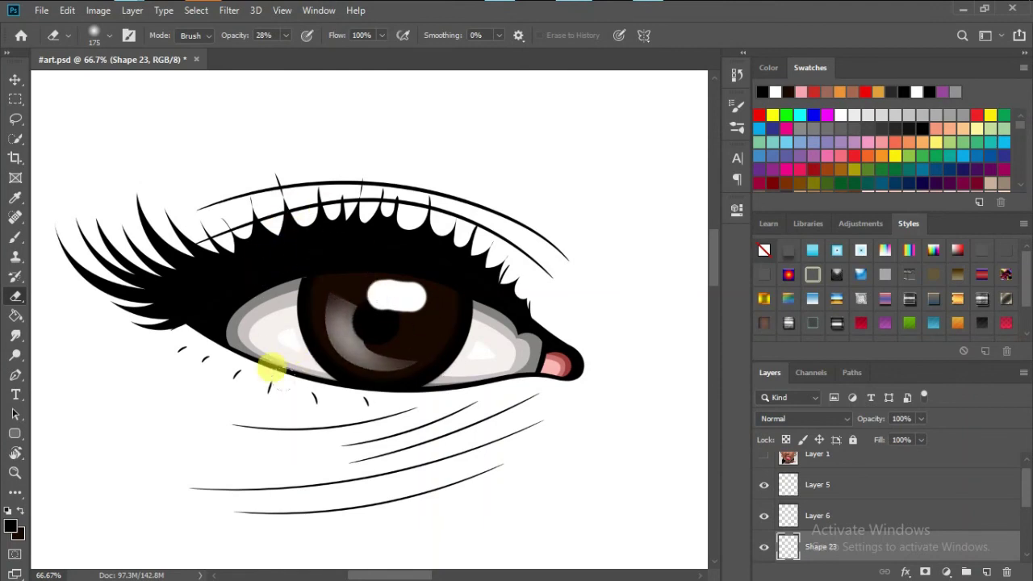
{"action": "scroll", "coordinate": [307, 379], "scroll_direction": "down", "scroll_amount": 5}
{"action": "scroll", "coordinate": [468, 315], "scroll_direction": "up", "scroll_amount": 4}
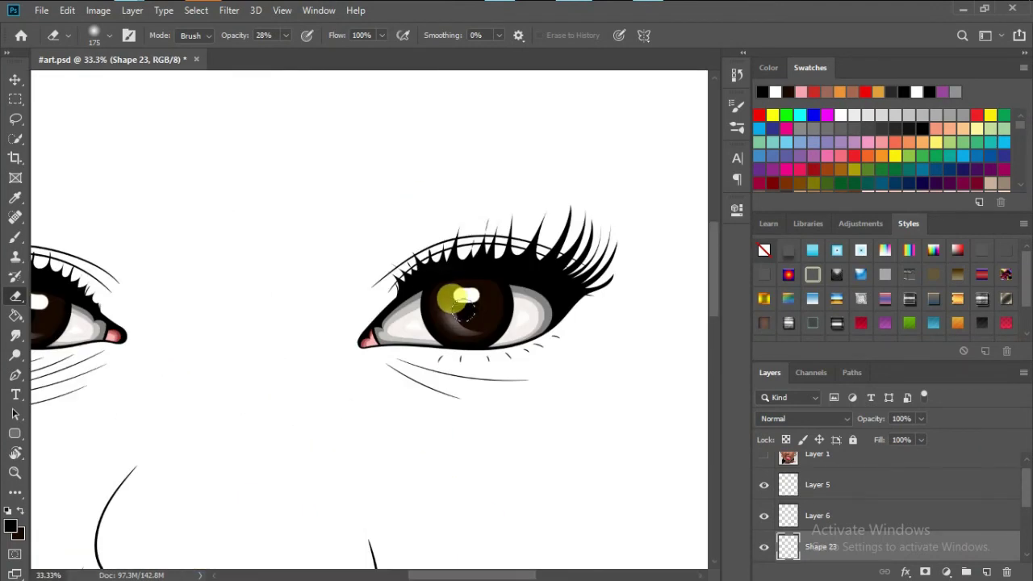
{"action": "scroll", "coordinate": [460, 303], "scroll_direction": "left", "scroll_amount": 5}
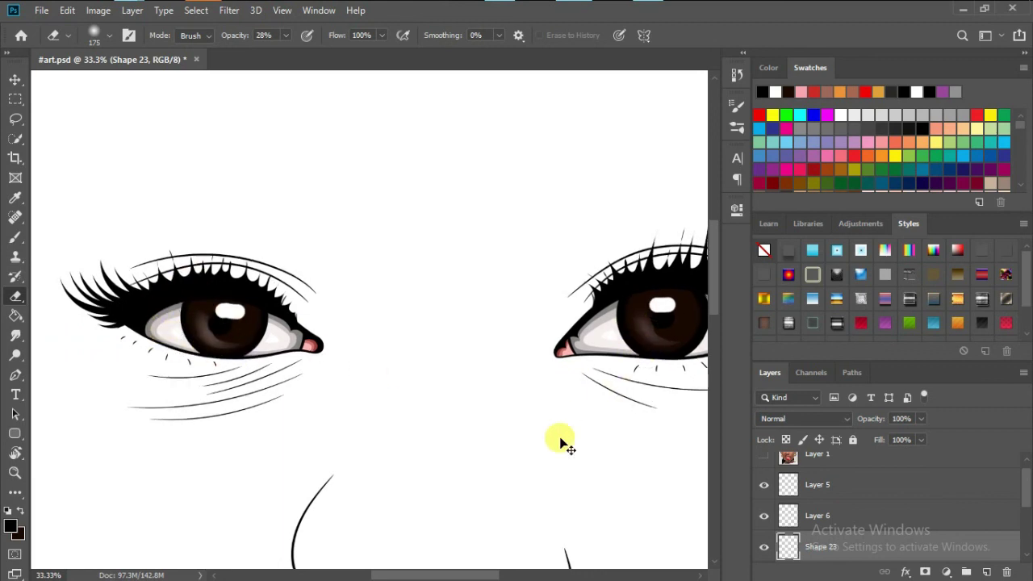
{"action": "scroll", "coordinate": [557, 415], "scroll_direction": "down", "scroll_amount": 4}
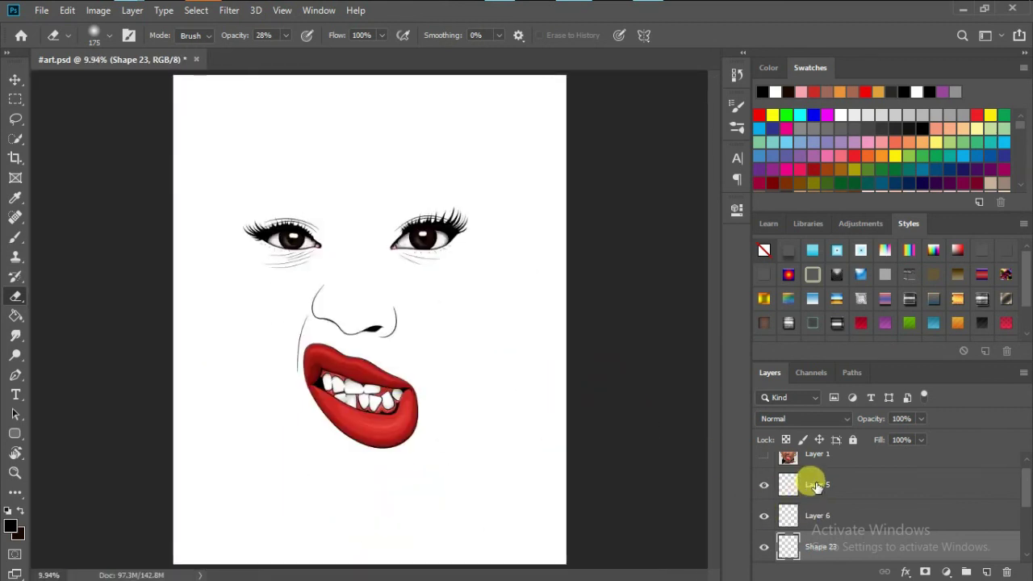
- Apply a 3.8-pixel Gaussian Blur to Layer 5 and save the document
{"action": "left_click", "coordinate": [815, 485]}
{"action": "left_click", "coordinate": [229, 10]}
{"action": "left_click", "coordinate": [443, 253]}
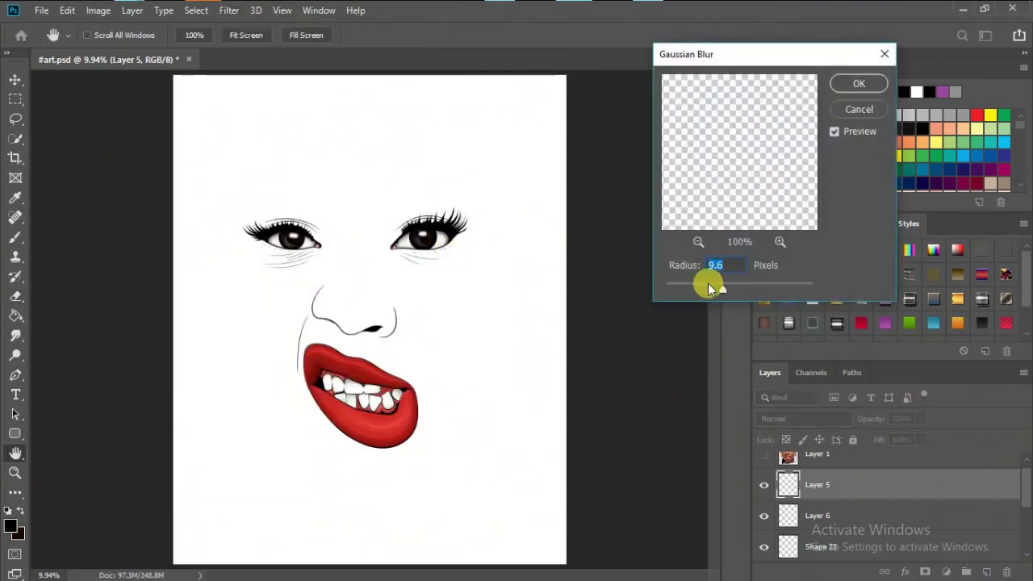
{"action": "left_click_drag", "start_coordinate": [691, 284], "coordinate": [698, 289]}
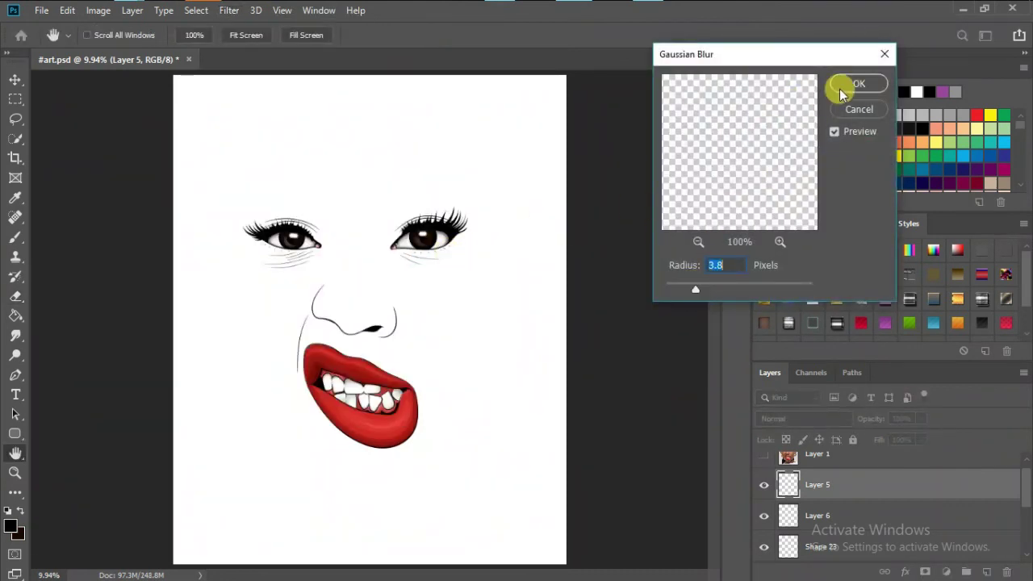
{"action": "scroll", "coordinate": [415, 330], "scroll_direction": "up", "scroll_amount": 5}
{"action": "scroll", "coordinate": [535, 330], "scroll_direction": "down", "scroll_amount": 5}
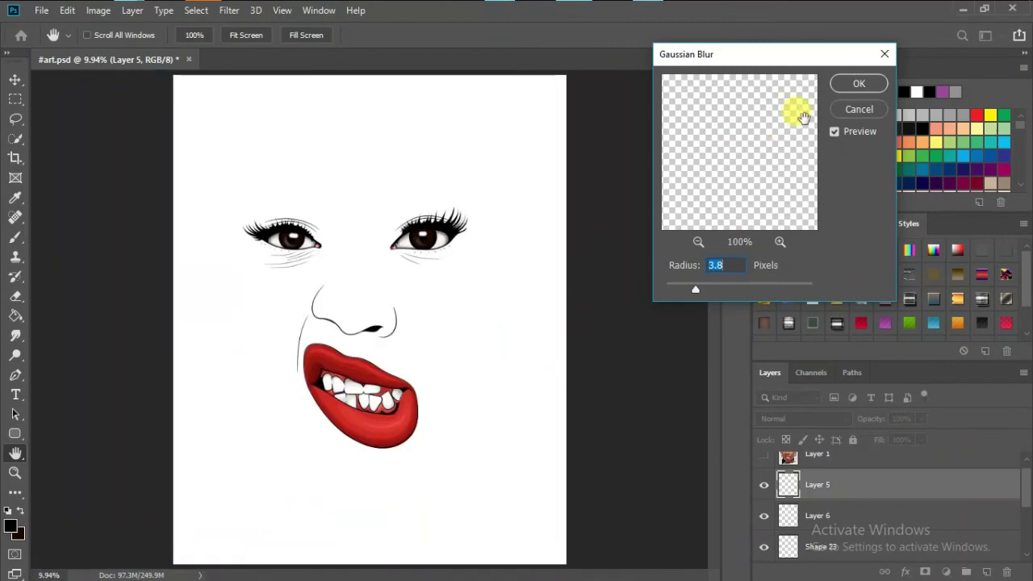
{"action": "left_click", "coordinate": [858, 83]}
{"action": "key", "text": "e"}
{"action": "key", "text": "ctrl+s"}
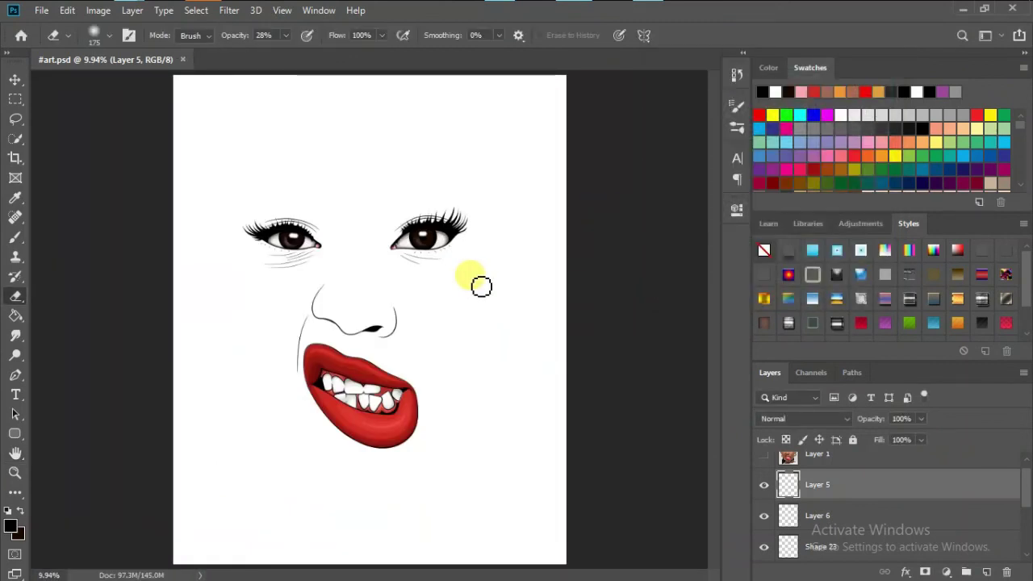
- Group the eye layers as 'eye color' and shift the visible reference photo slightly right
{"action": "scroll", "coordinate": [789, 488], "scroll_direction": "up", "scroll_amount": 1}
{"action": "key", "text": "ctrl+g"}
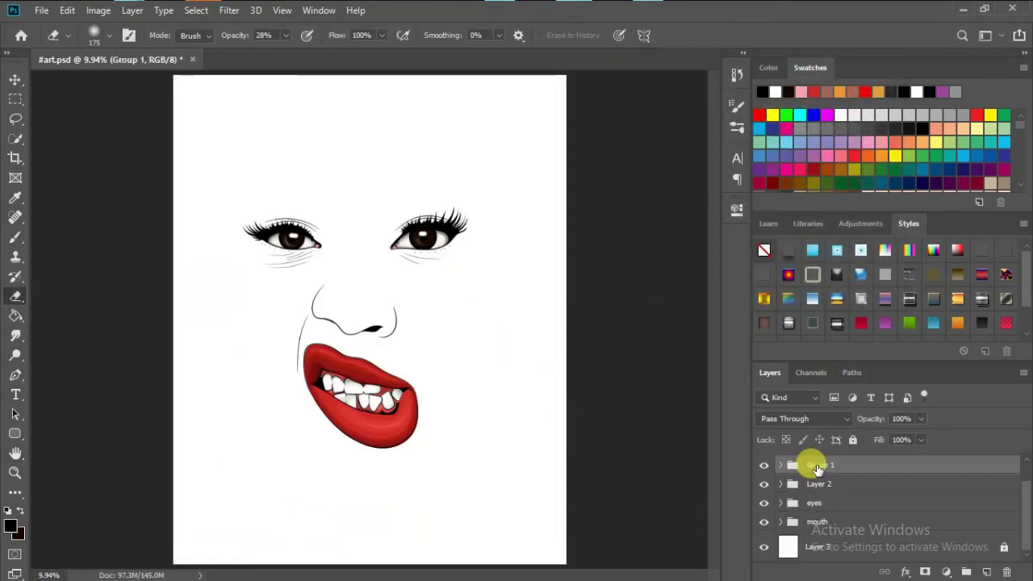
{"action": "type", "text": "eye color"}
{"action": "key", "text": "Return"}
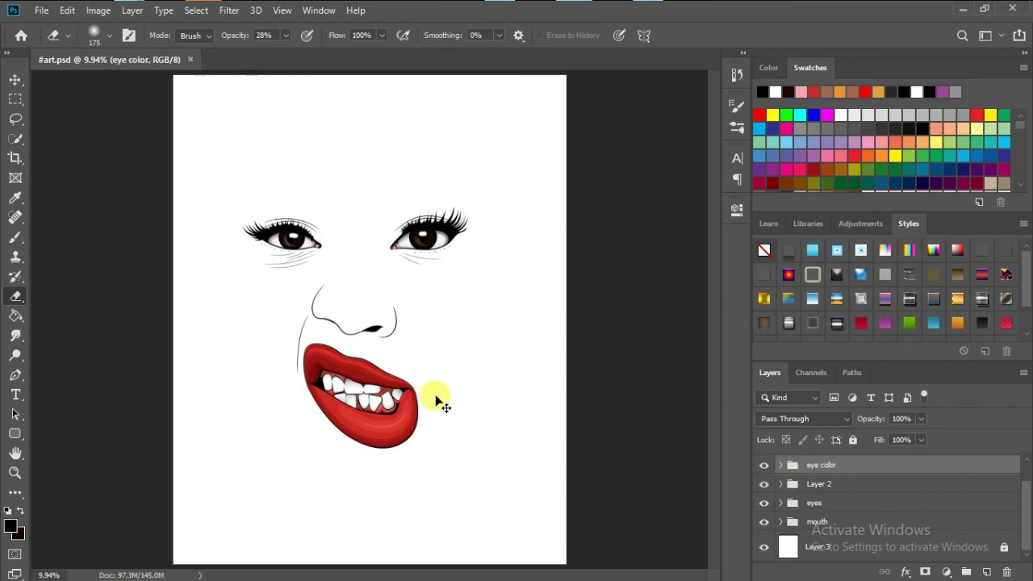
{"action": "scroll", "coordinate": [834, 507], "scroll_direction": "up", "scroll_amount": 1}
{"action": "left_click", "coordinate": [790, 463]}
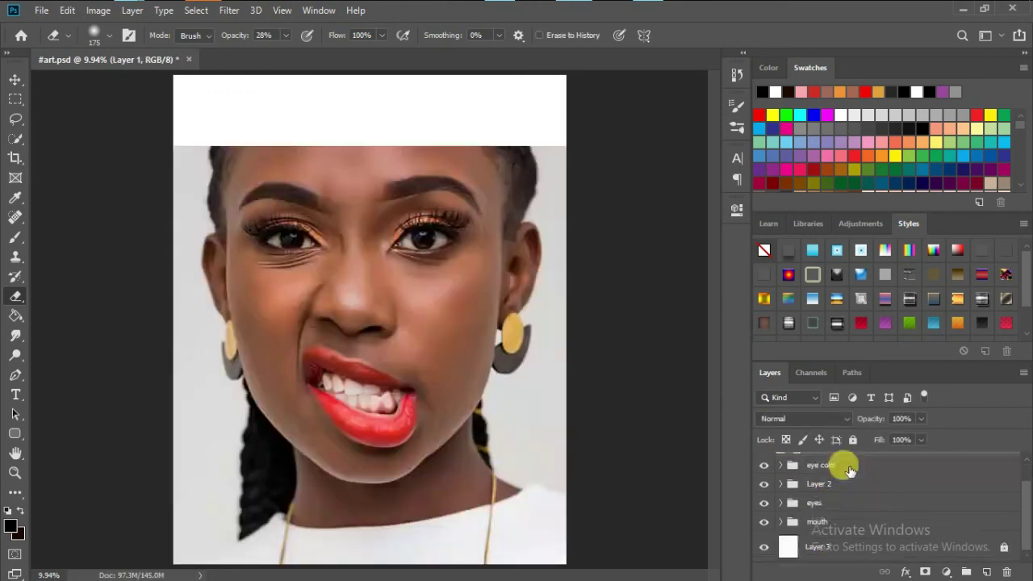
{"action": "key", "text": "v"}
{"action": "left_click_drag", "start_coordinate": [326, 284], "coordinate": [343, 283]}
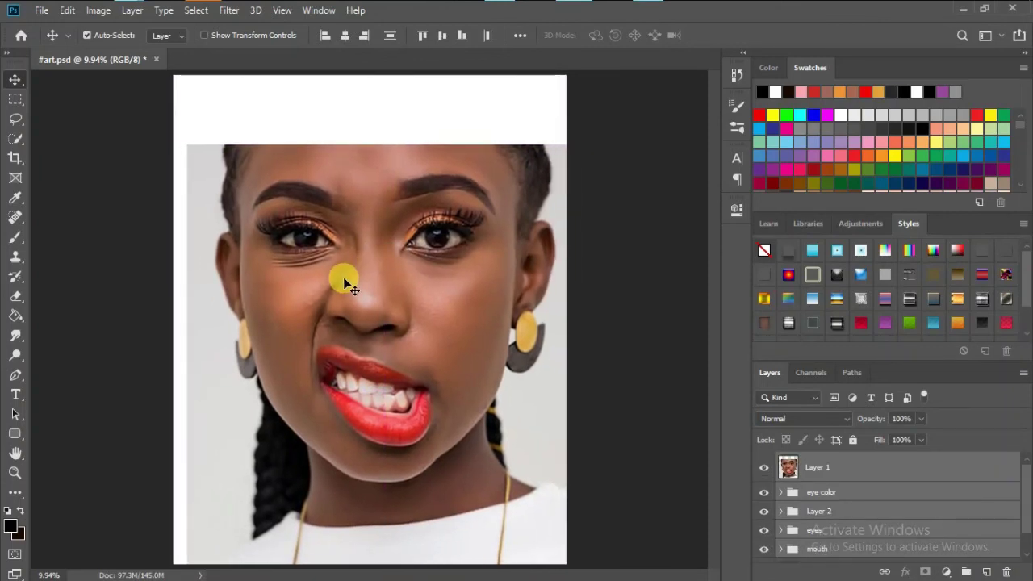
- Hide the reference, place Tag.png's red tag below the right eye, and save
{"action": "left_click", "coordinate": [764, 466]}
{"action": "key", "text": "alt+f"}
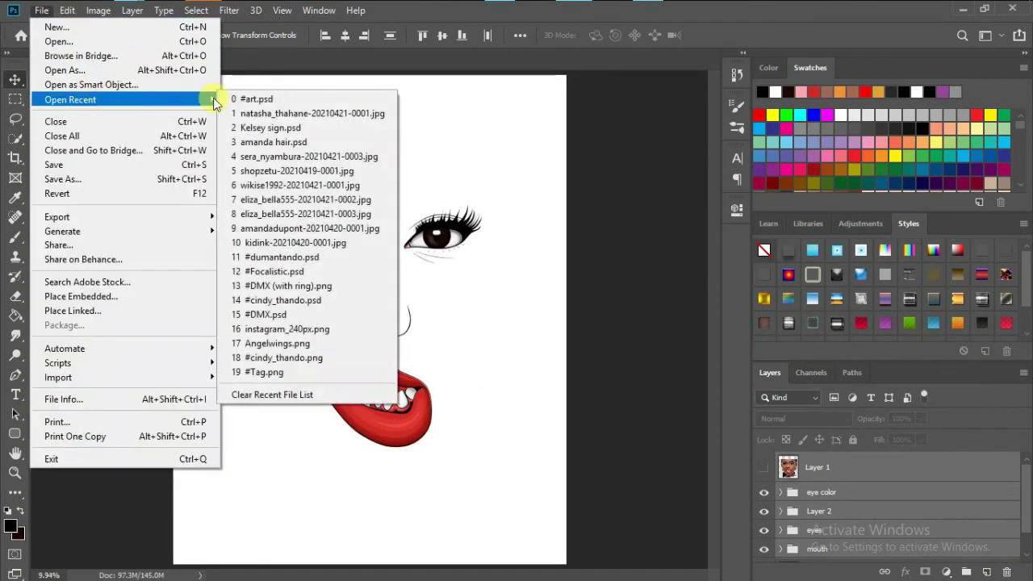
{"action": "left_click", "coordinate": [288, 350]}
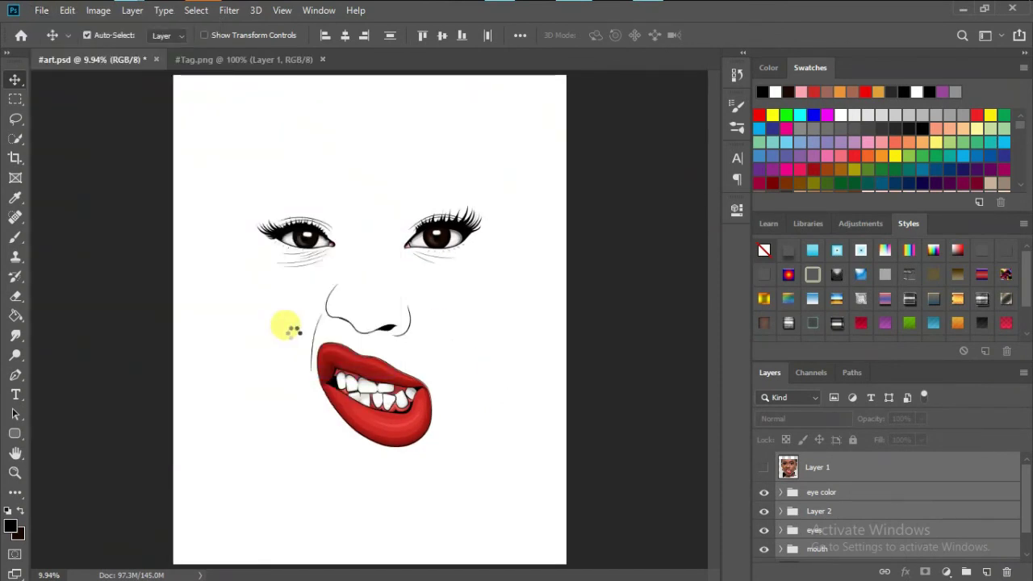
{"action": "left_click_drag", "start_coordinate": [290, 327], "coordinate": [275, 224]}
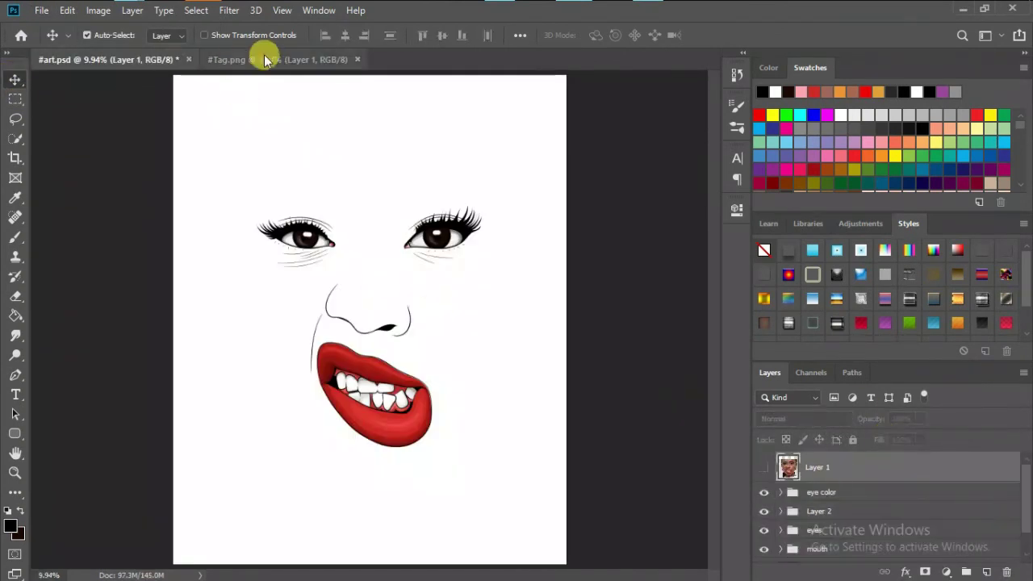
{"action": "left_click_drag", "start_coordinate": [276, 224], "coordinate": [516, 367]}
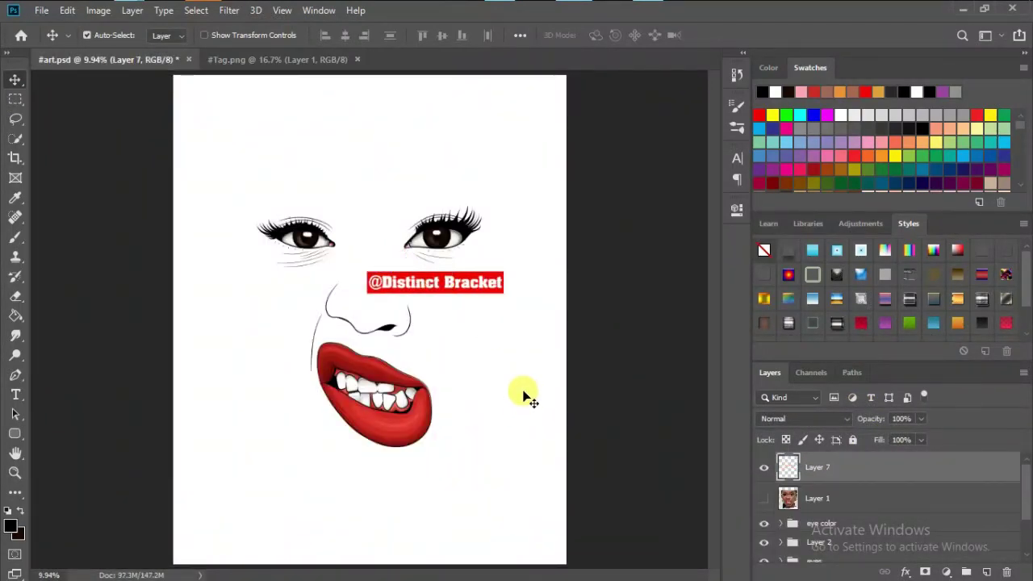
{"action": "key", "text": "ctrl+s"}
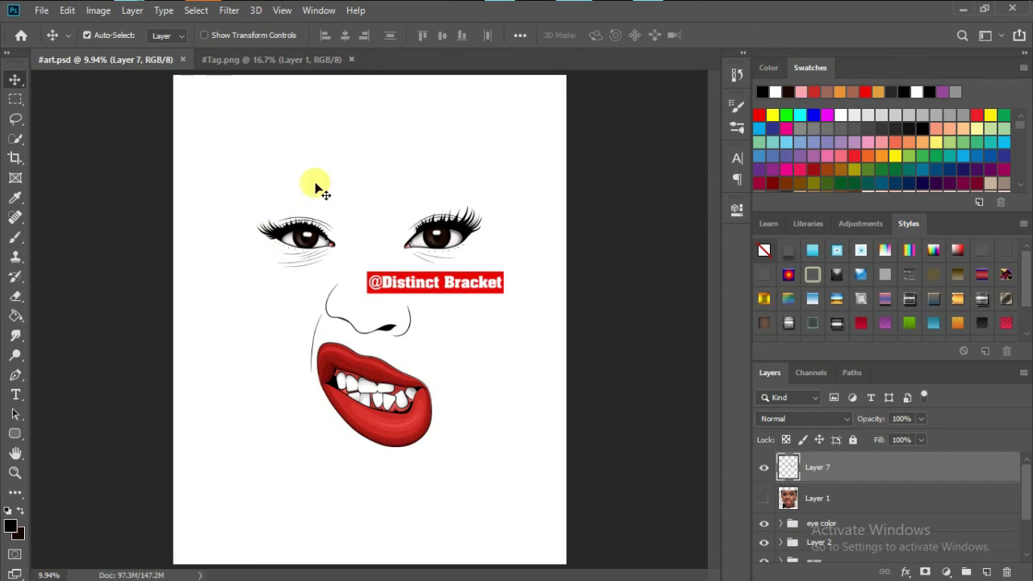